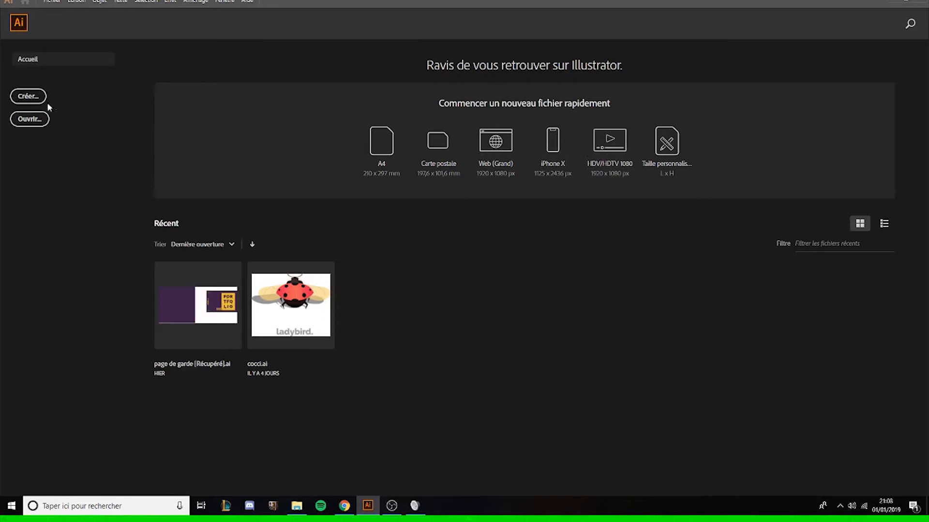
Start a new document and look through the Mobile, Web, Impression, Film et vidéo and Illustration presets.
left_click(28, 97)
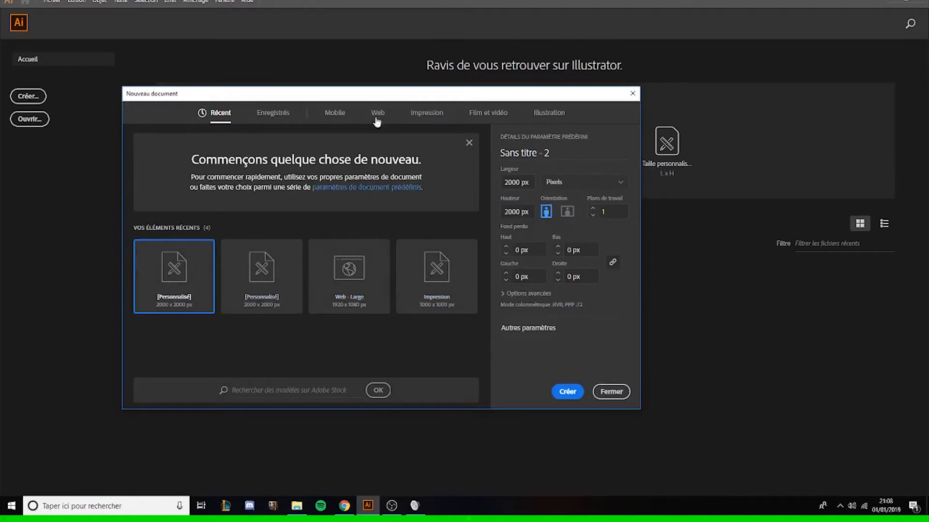
left_click_drag(449, 95, 352, 117)
left_click(250, 133)
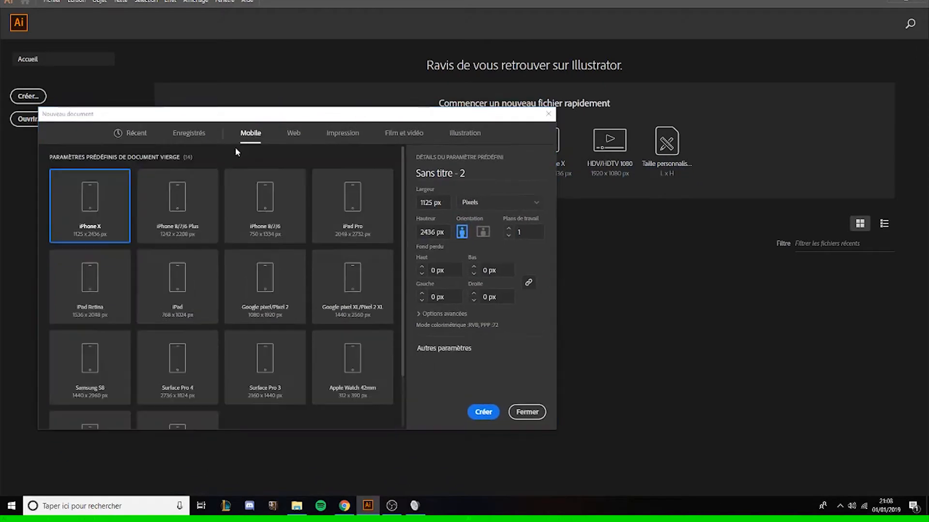
scroll(322, 207, "down", 2)
scroll(215, 175, "up", 2)
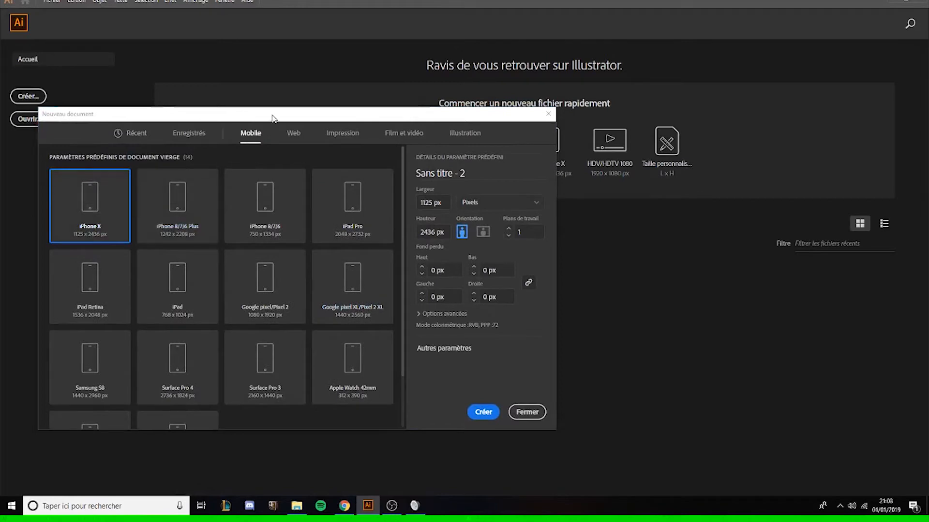
left_click_drag(273, 117, 298, 117)
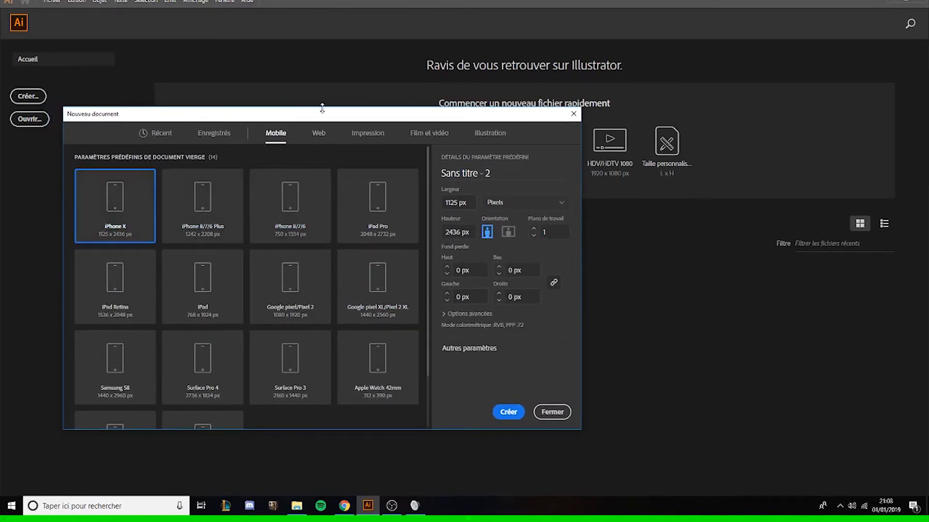
left_click_drag(322, 118, 302, 136)
left_click(299, 151)
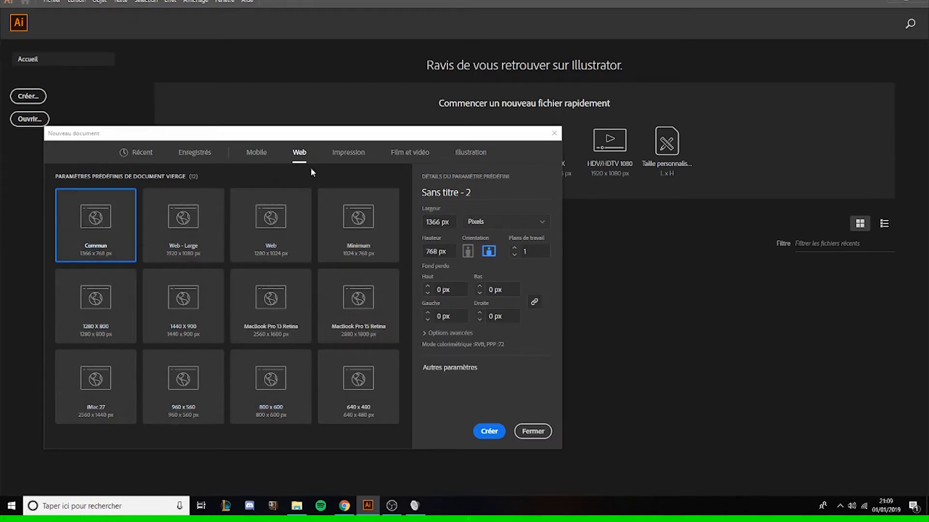
left_click(346, 153)
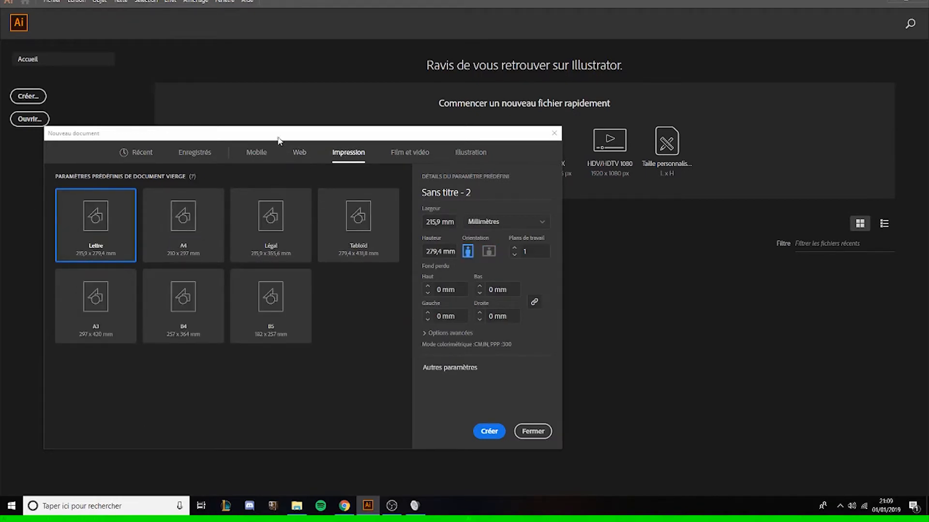
left_click(407, 161)
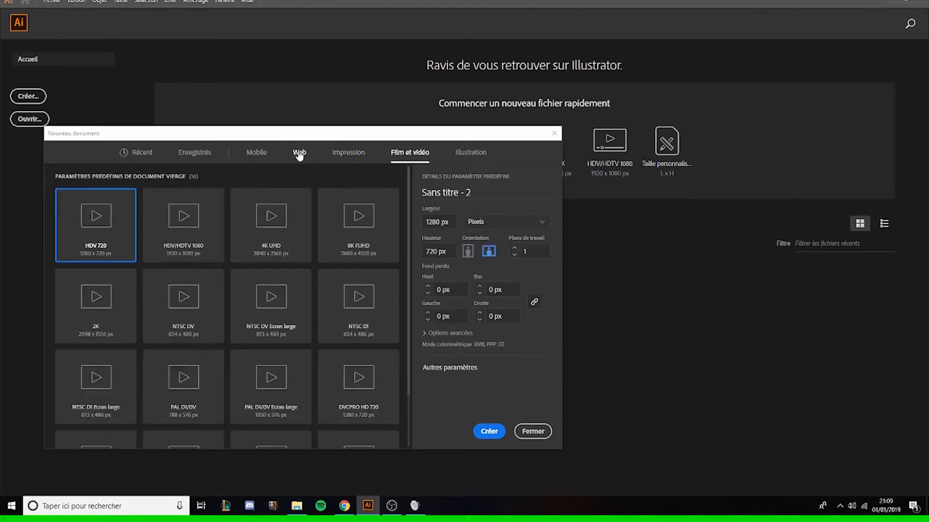
left_click(460, 156)
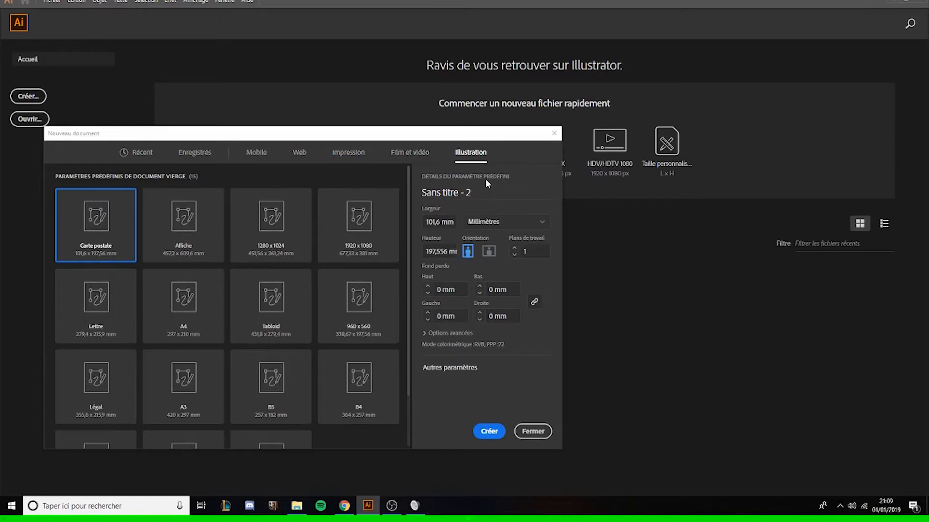
left_click_drag(314, 138, 364, 145)
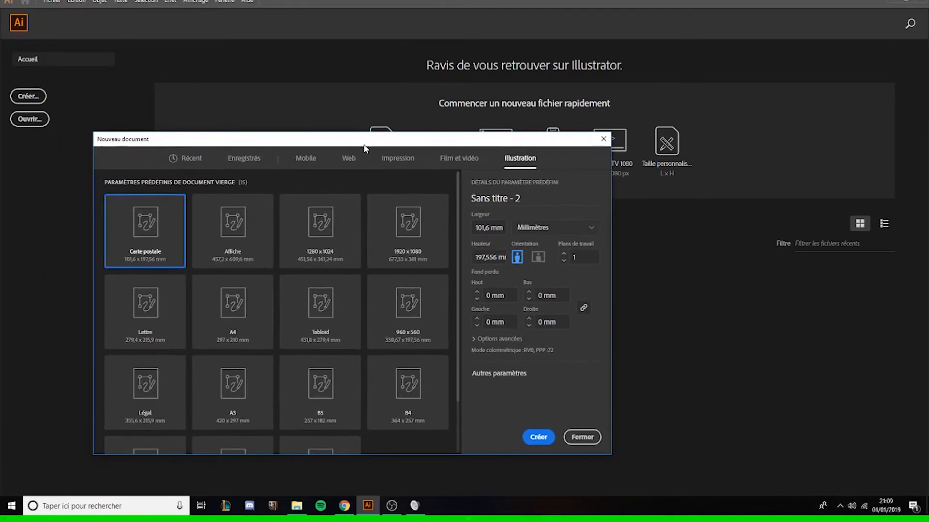
Choose the recent custom 2000 x 2000 px preset, name the document Tuto and select Pixels as the unit.
left_click(190, 165)
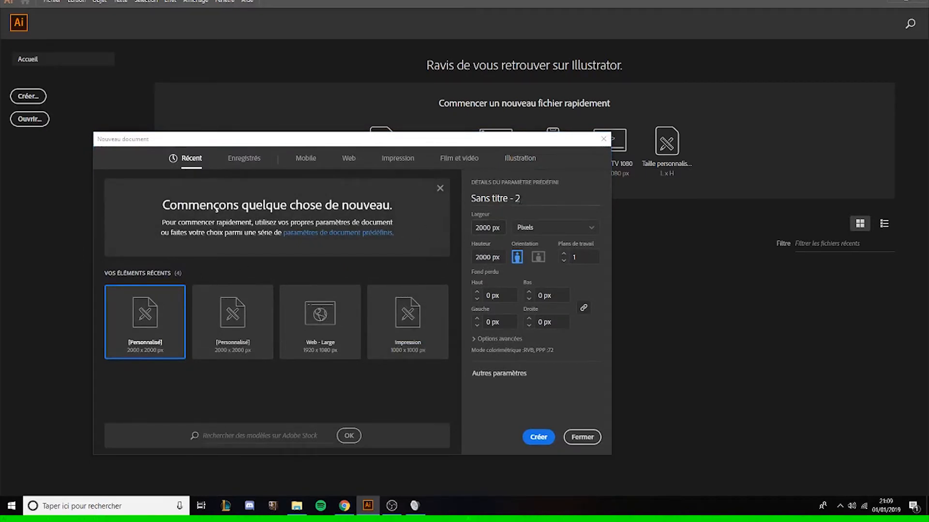
left_click_drag(518, 199, 396, 195)
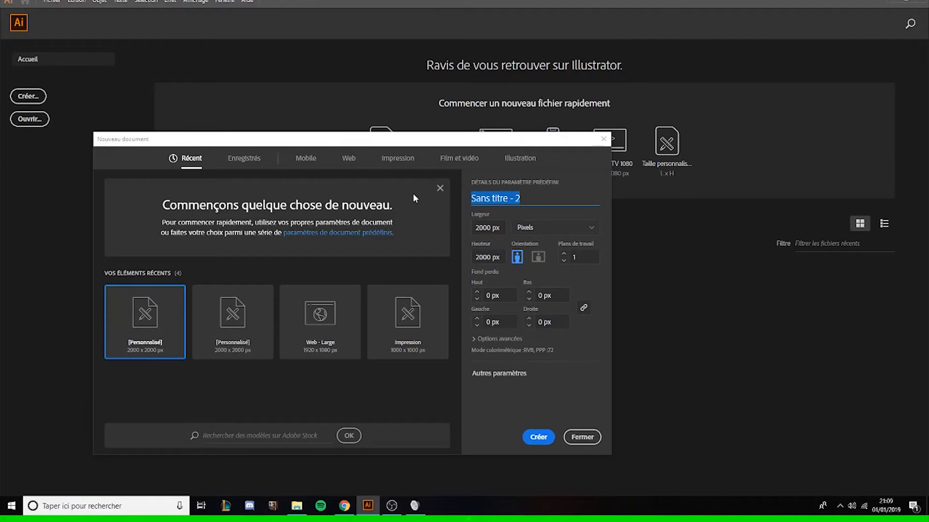
type("Tuto")
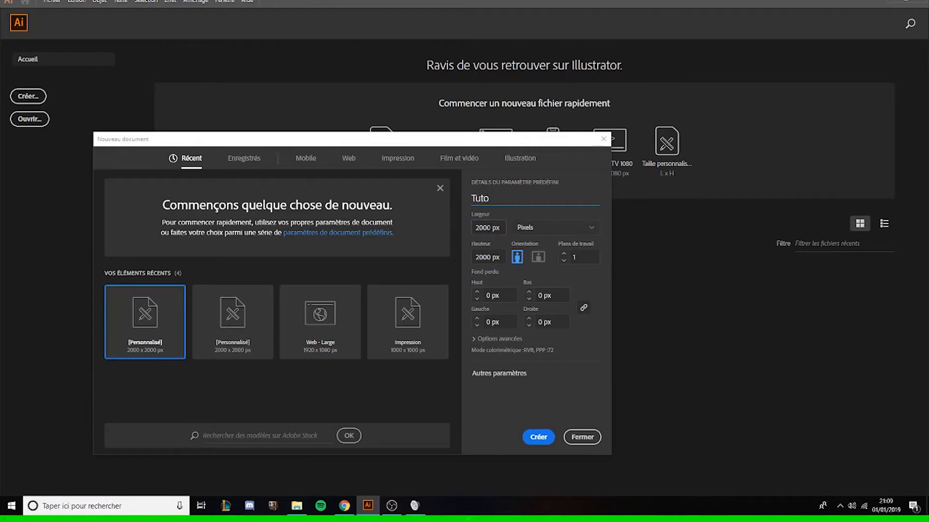
key("Tab")
key("Tab")
left_click(546, 232)
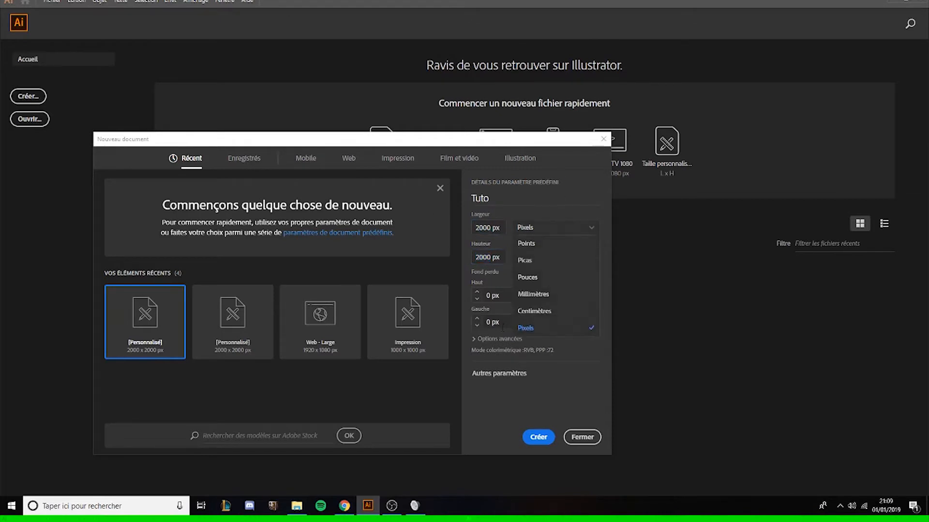
left_click(527, 328)
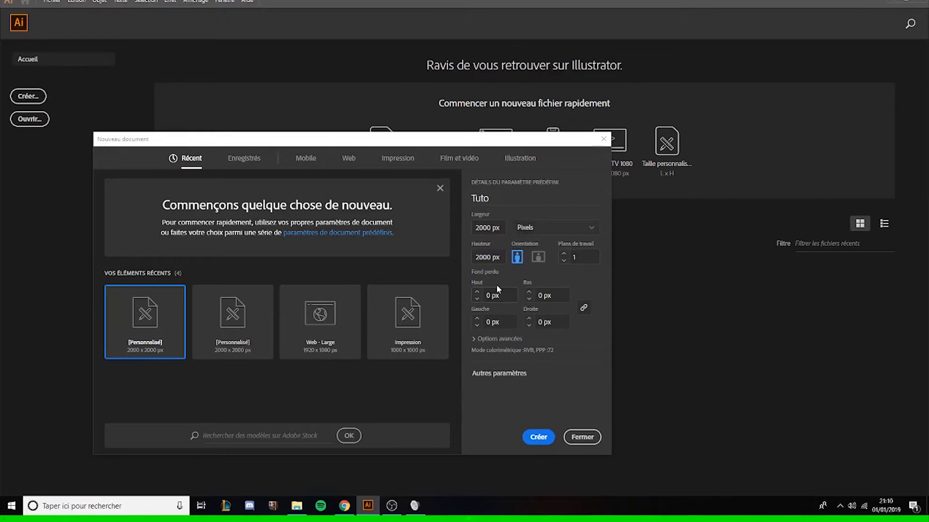
Review the advanced colour mode, raster effects and preview options, and create the document.
left_click(480, 341)
scroll(499, 341, "up", 2)
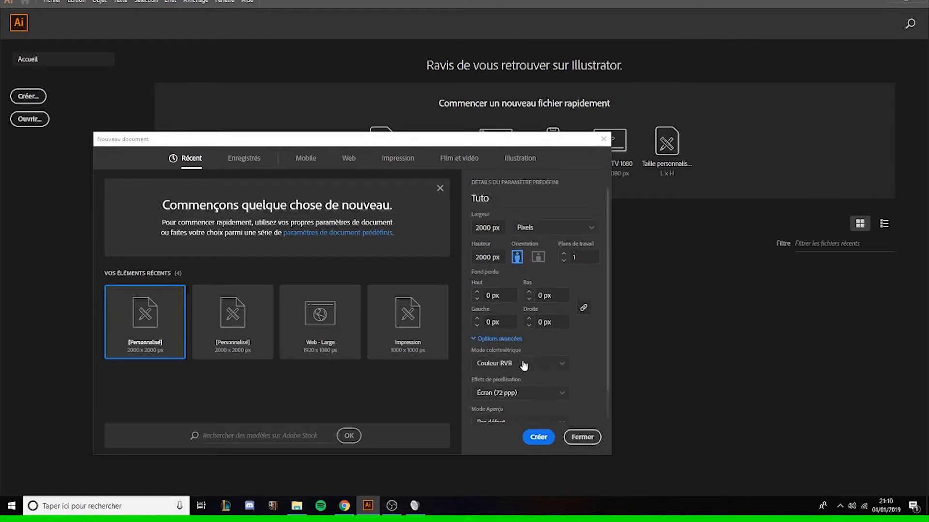
scroll(517, 346, "down", 2)
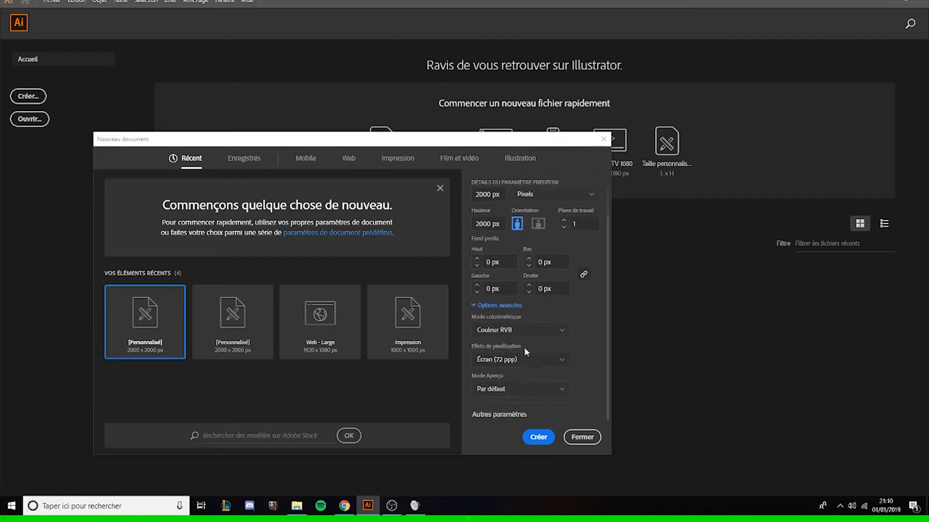
left_click(547, 439)
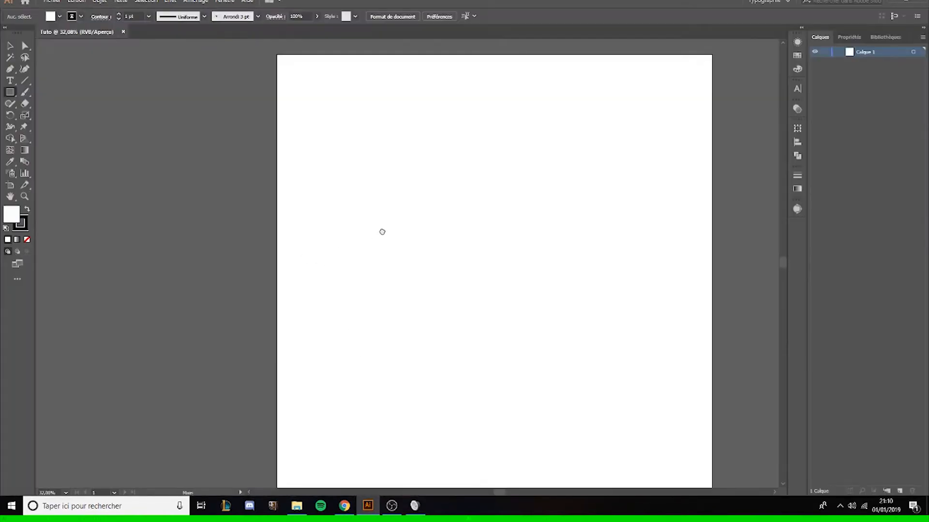
Examine the blank artboard and the full extent of the canvas around it, switching to the Selection tool.
left_click_drag(382, 231, 313, 250)
scroll(251, 216, "down", 2)
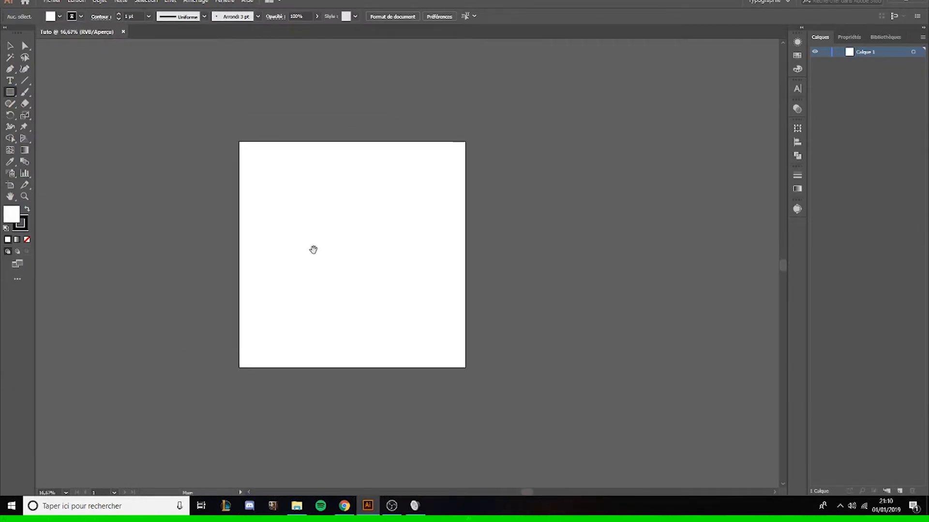
scroll(215, 196, "up", 1)
mouse_move(259, 189)
left_mouse_down()
mouse_move(219, 193)
mouse_move(264, 176)
mouse_move(245, 177)
left_mouse_up()
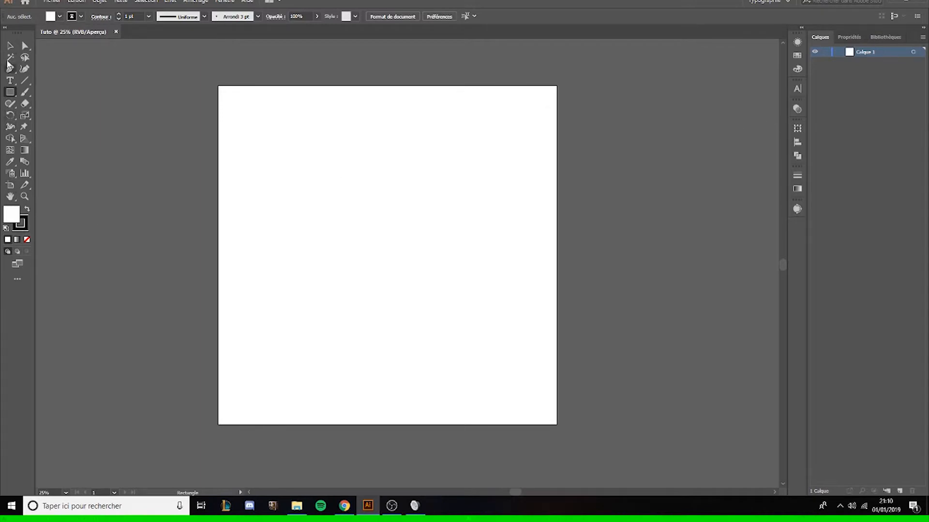
scroll(270, 141, "down", 1)
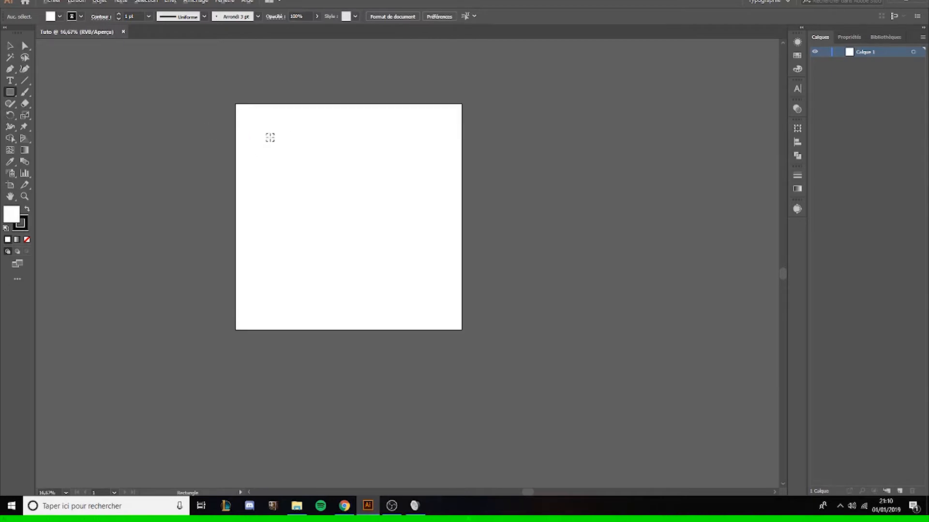
left_click(10, 44)
scroll(240, 145, "down", 2)
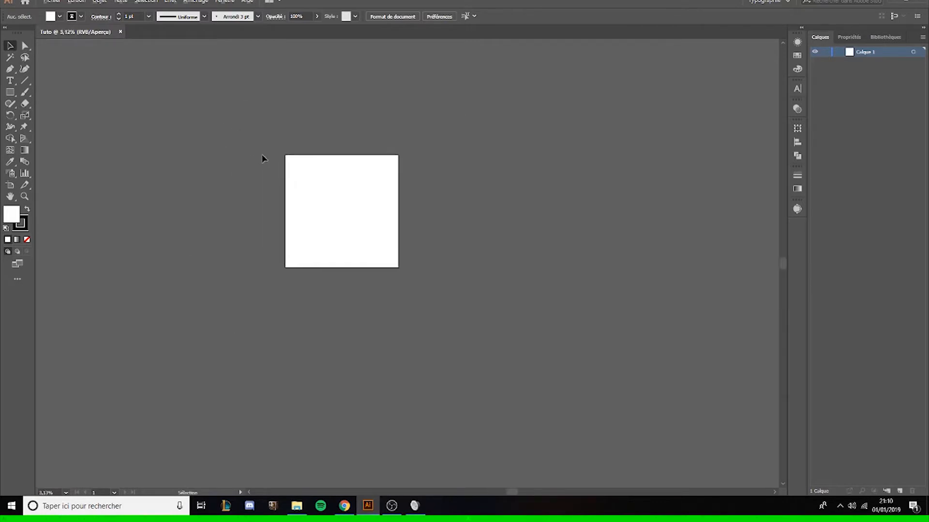
key("ctrl+minus")
key("ctrl+minus")
key("ctrl+minus")
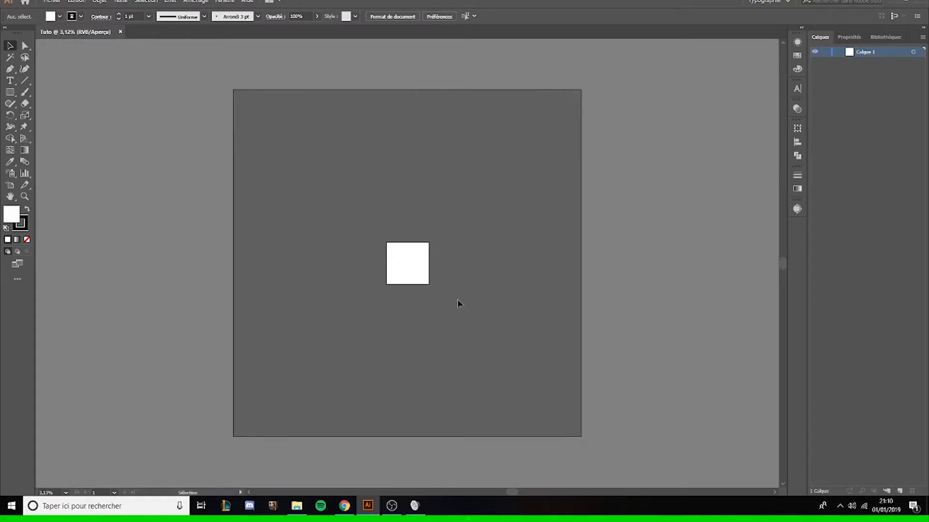
key("space")
left_click_drag(501, 227, 465, 222)
scroll(429, 261, "up", 2, "alt")
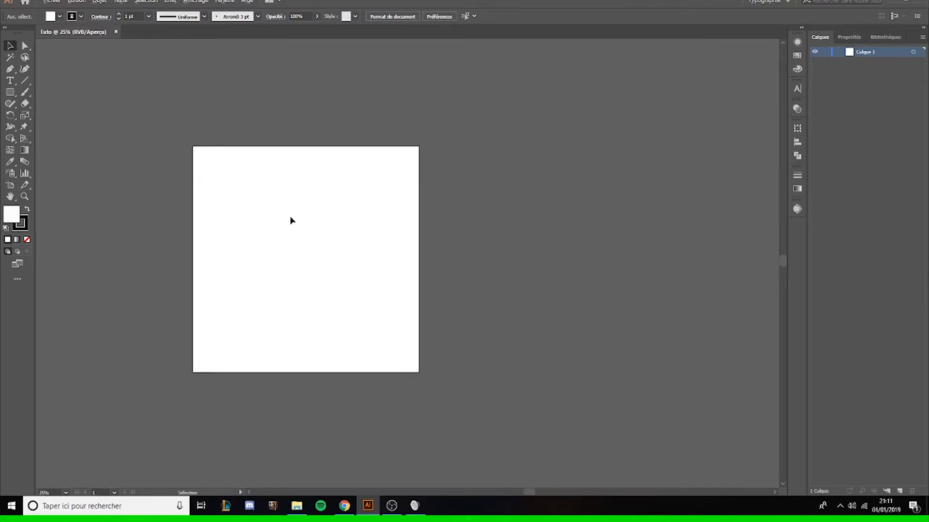
scroll(291, 216, "up", 1, "alt")
left_click_drag(123, 137, 159, 108)
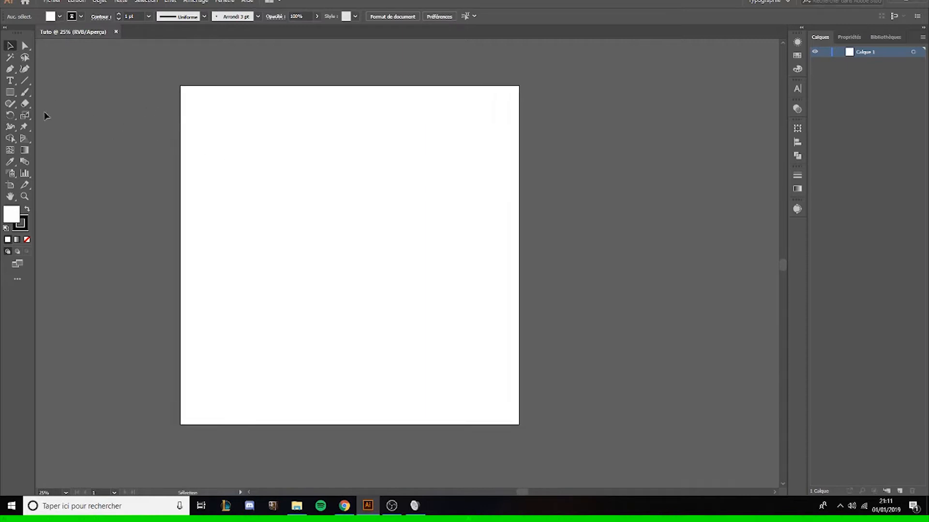
Try resizing the artboard from its upper-right corner with the Artboard tool, and undo the change.
left_click(10, 185)
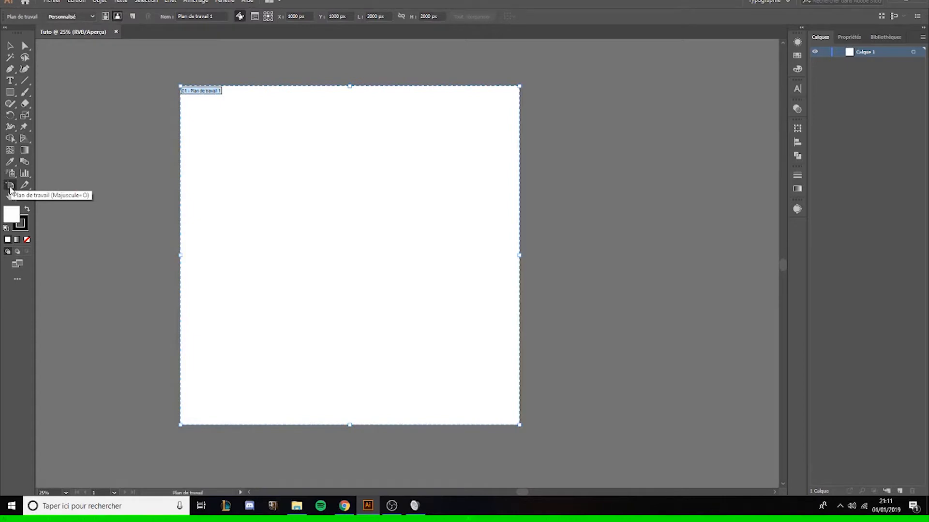
scroll(182, 135, "down", 1)
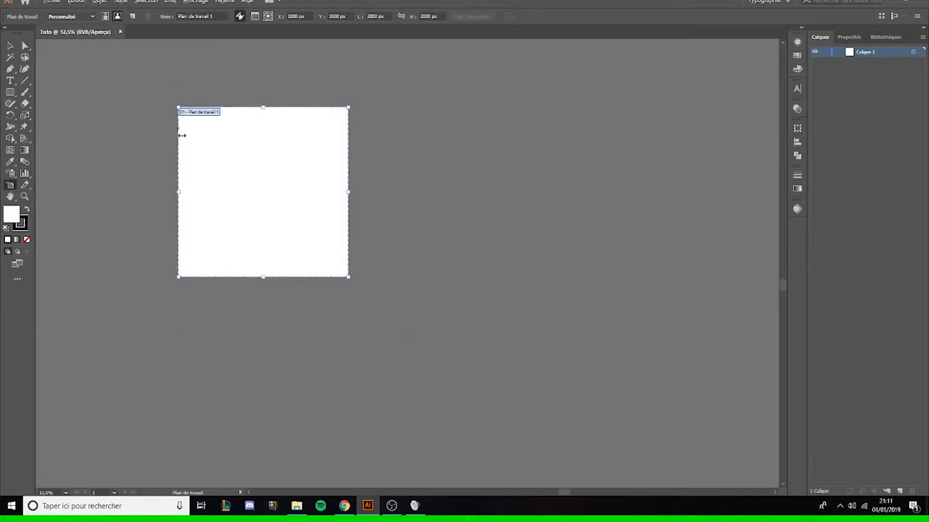
left_click_drag(349, 108, 333, 91)
key("ctrl+z")
key("ctrl+z")
Open the artboard's options and look through the available preset sizes.
double_click(10, 186)
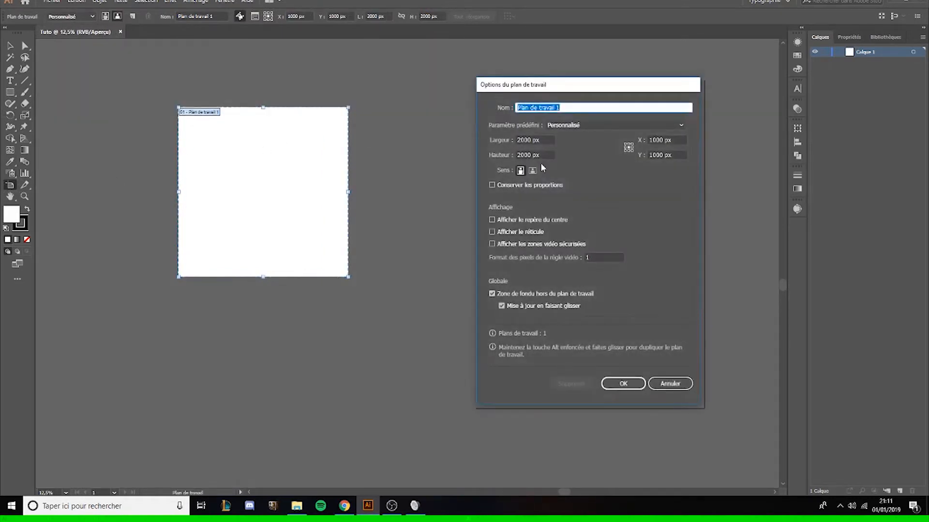
left_click(530, 139)
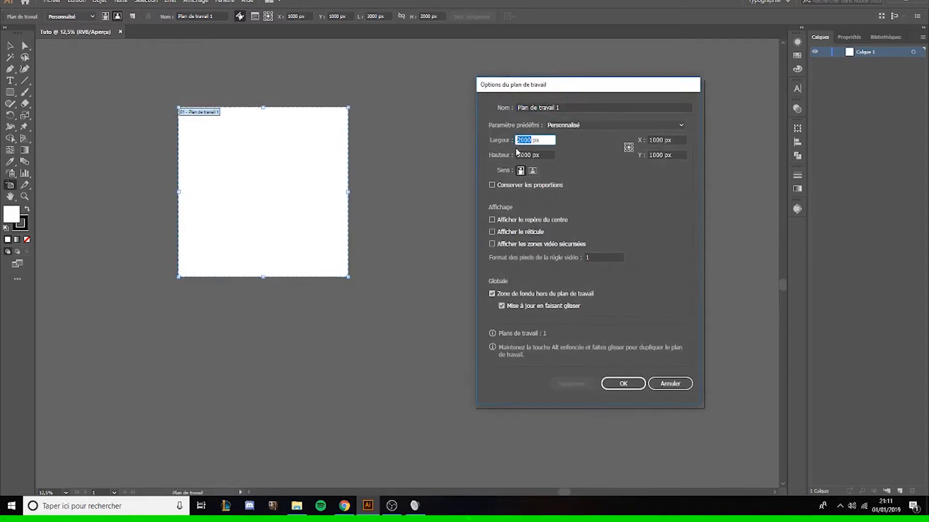
left_click(615, 125)
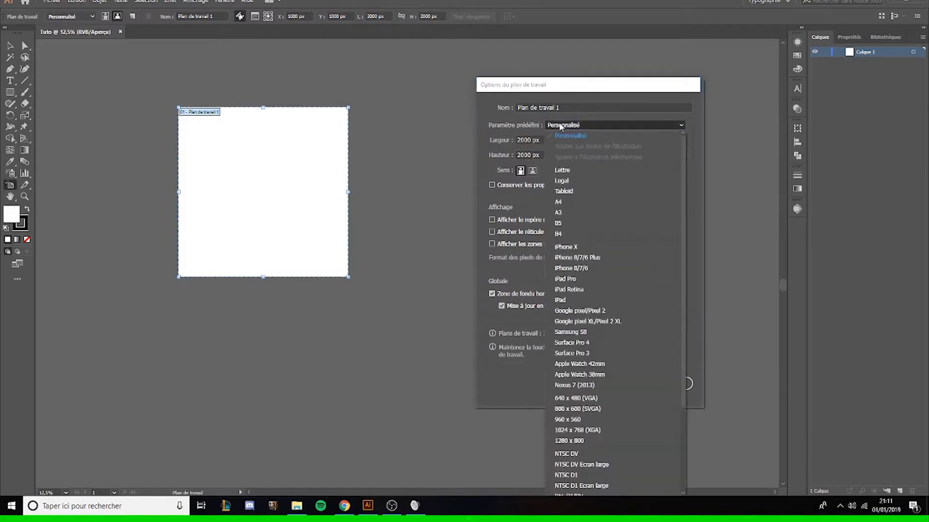
scroll(602, 232, "down", 3)
left_click(524, 136)
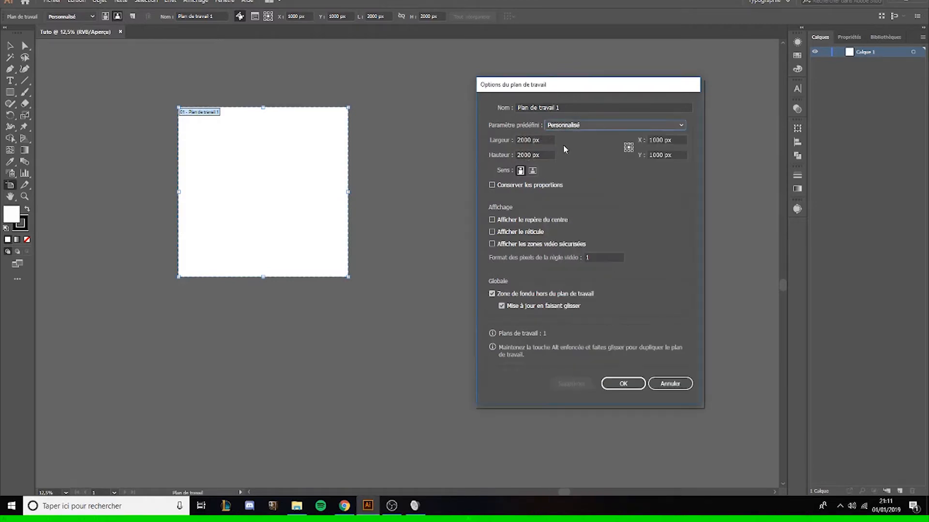
left_click(583, 125)
scroll(567, 318, "down", 3)
scroll(567, 317, "up", 3)
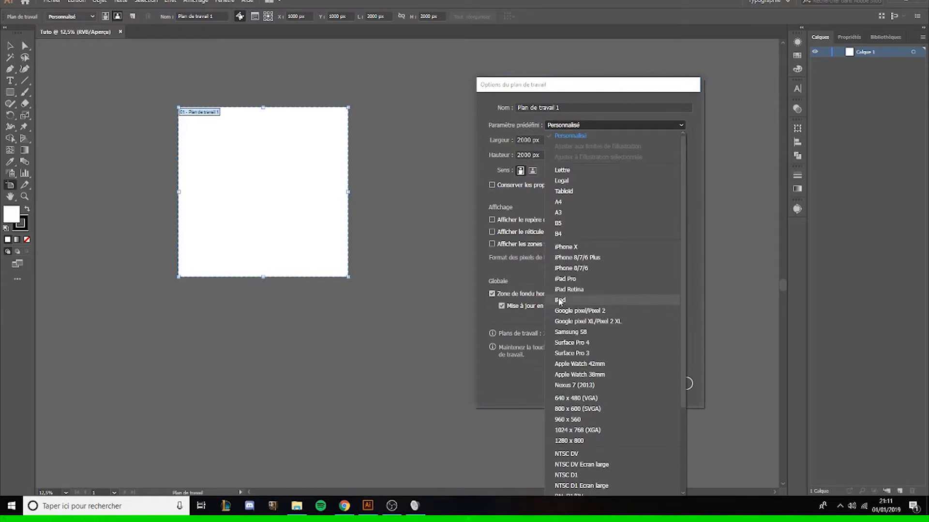
scroll(558, 300, "down", 3)
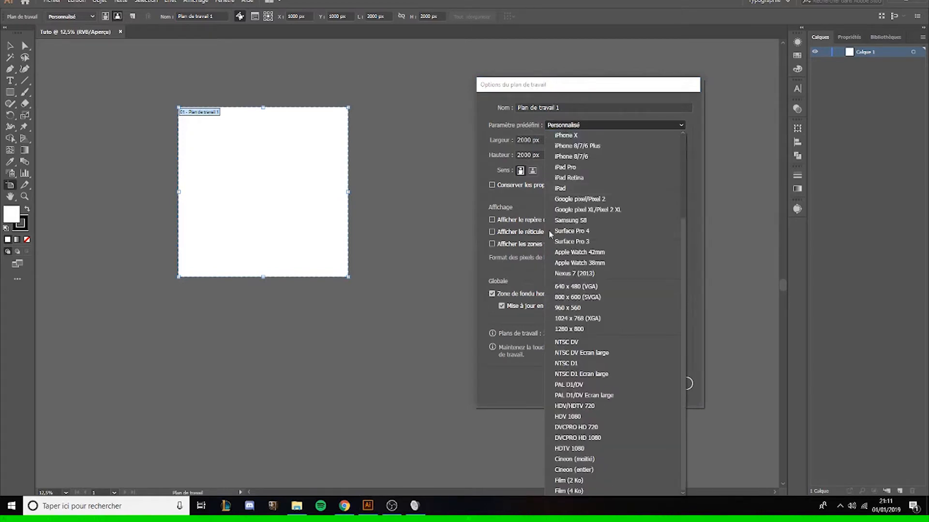
left_click(513, 142)
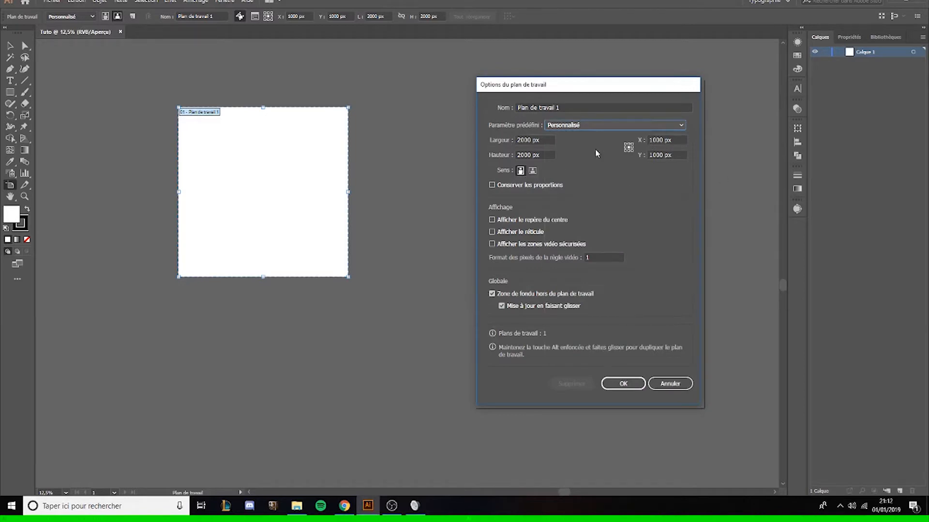
Set the artboard's X position to 2000 px and apply the artboard options.
left_click(664, 138)
left_click(664, 139)
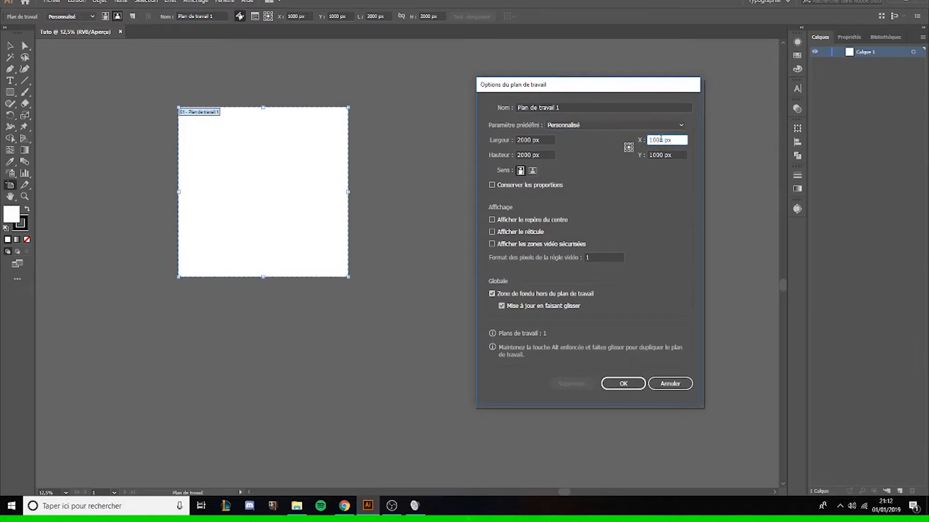
mouse_move(653, 140)
left_mouse_down()
mouse_move(629, 154)
mouse_move(643, 141)
left_mouse_up()
type("2000")
left_click(644, 382)
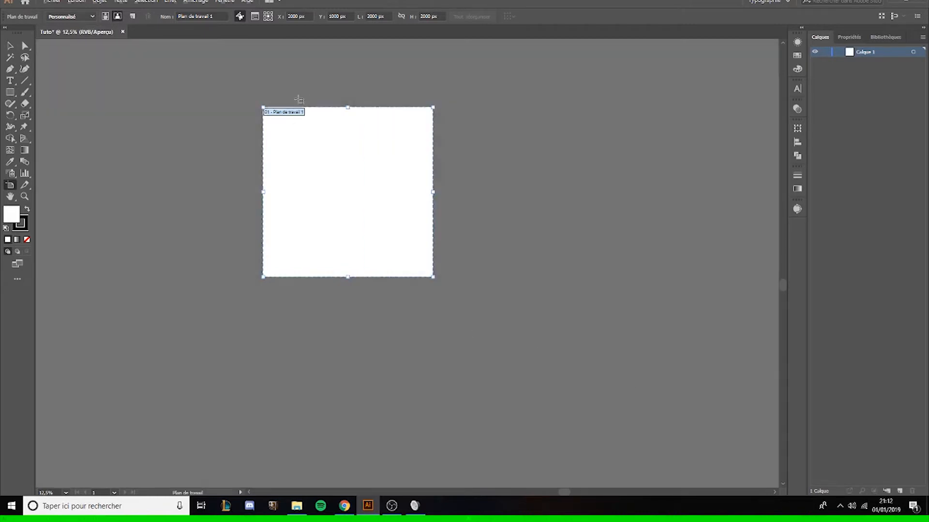
Reopen the artboard's options to check the display and position settings, close them unchanged, and return to the Selection tool.
scroll(326, 153, "up", 1)
left_click_drag(343, 143, 295, 160)
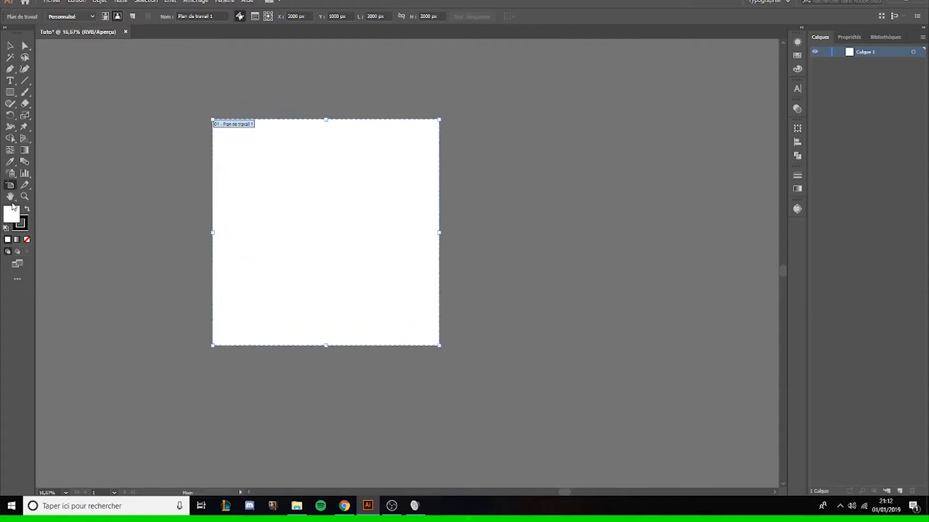
double_click(10, 188)
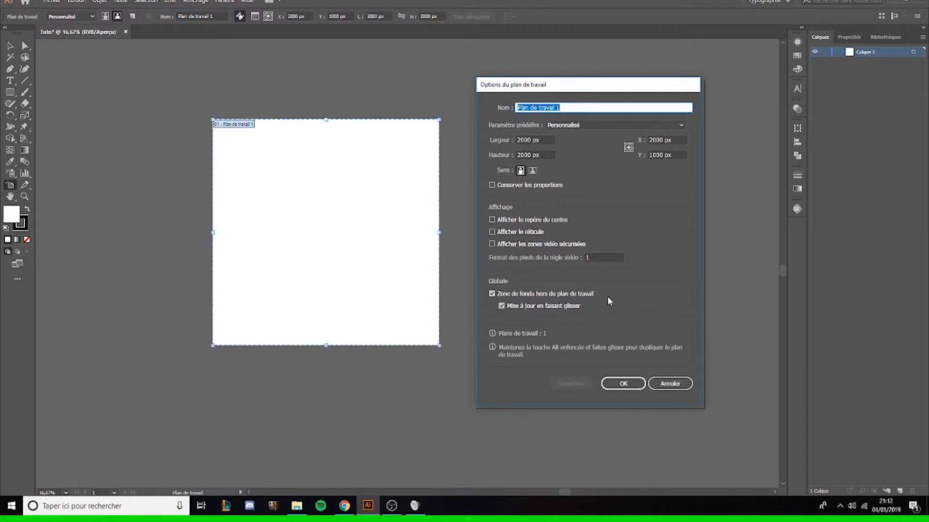
left_click(658, 383)
left_click(10, 46)
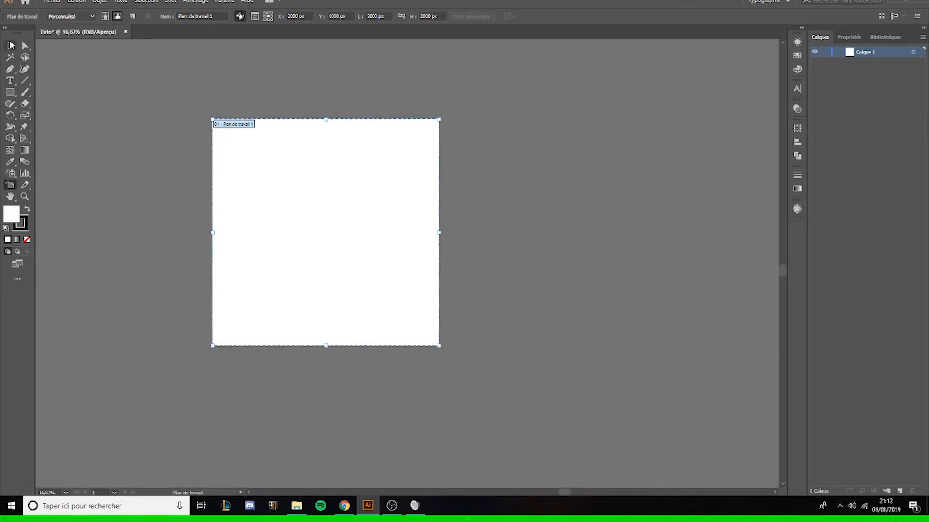
Draw a square about 1129 x 1129 px near the middle of the artboard with the Rectangle tool, and deselect it.
left_click_drag(183, 202, 214, 185)
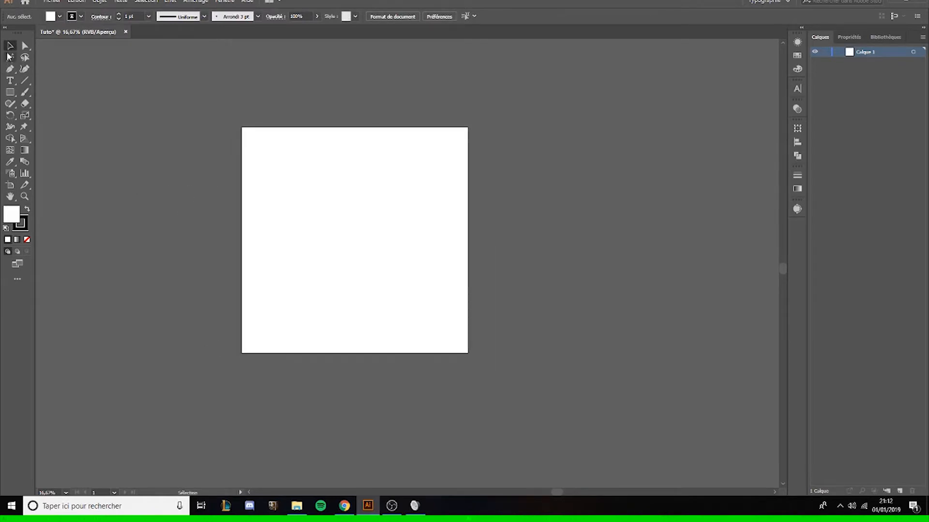
left_click_drag(355, 196, 316, 182)
scroll(278, 178, "up", 1)
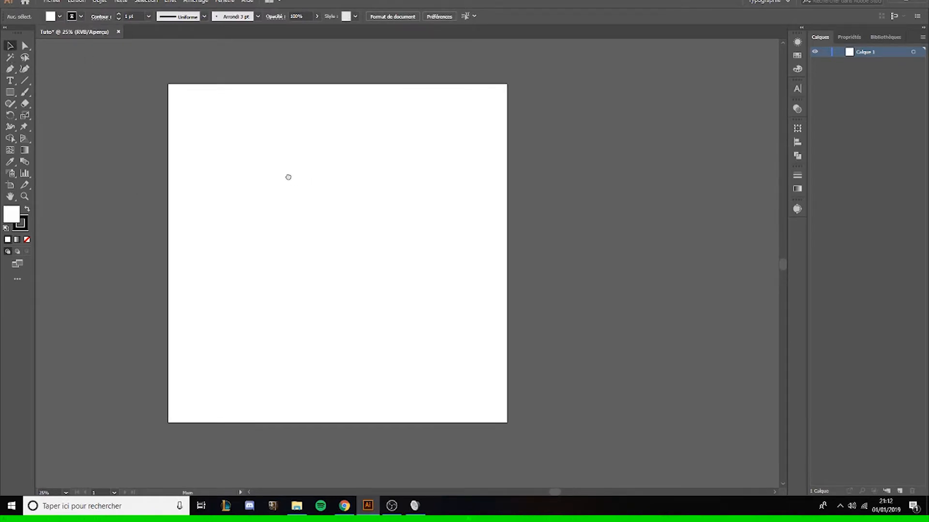
left_click(8, 94)
left_click(8, 94)
mouse_move(242, 152)
left_mouse_down()
mouse_move(387, 313)
mouse_move(434, 343)
left_mouse_up()
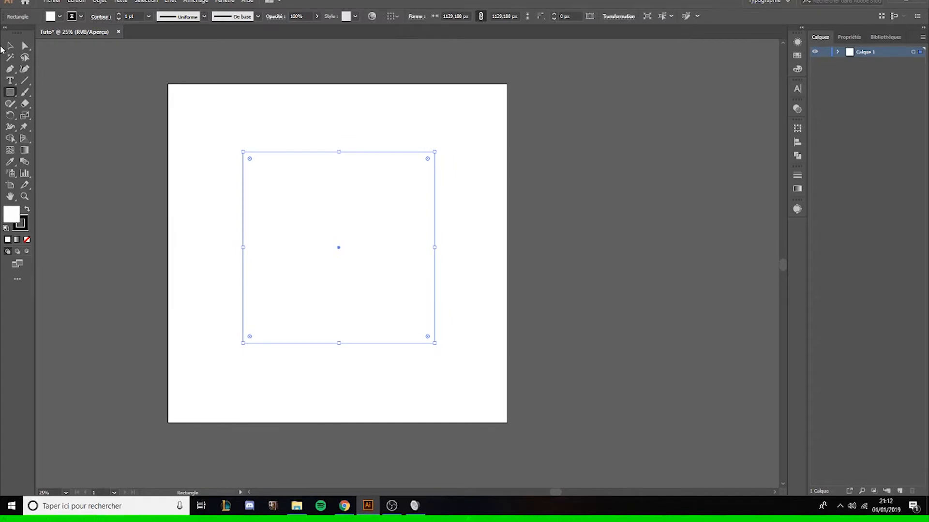
left_click(10, 46)
left_click(121, 112)
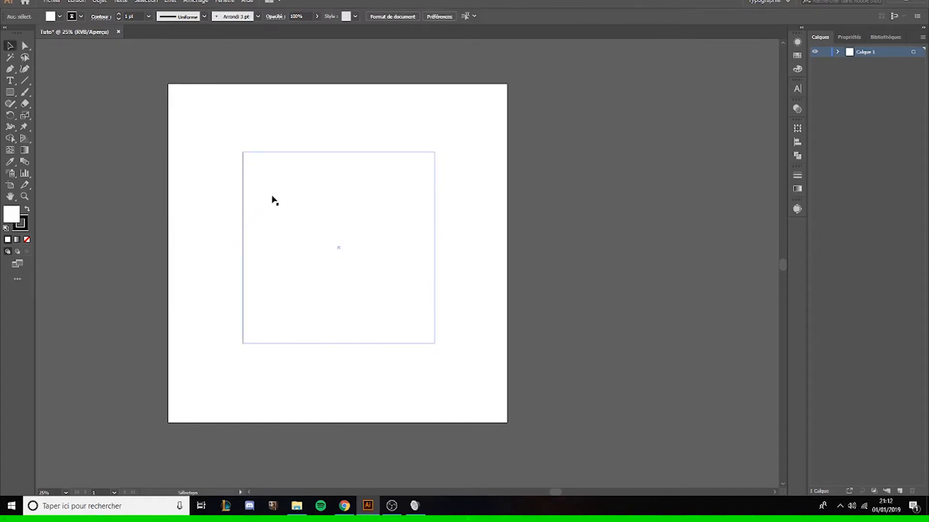
Select the square and set its stroke to none, comparing the active fill and stroke swatches first.
scroll(249, 141, "up", 1)
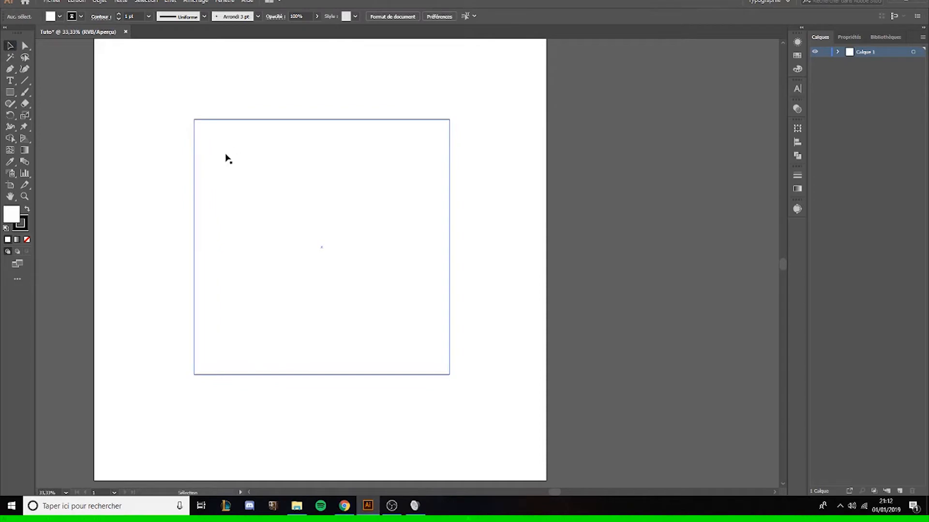
left_click(243, 170)
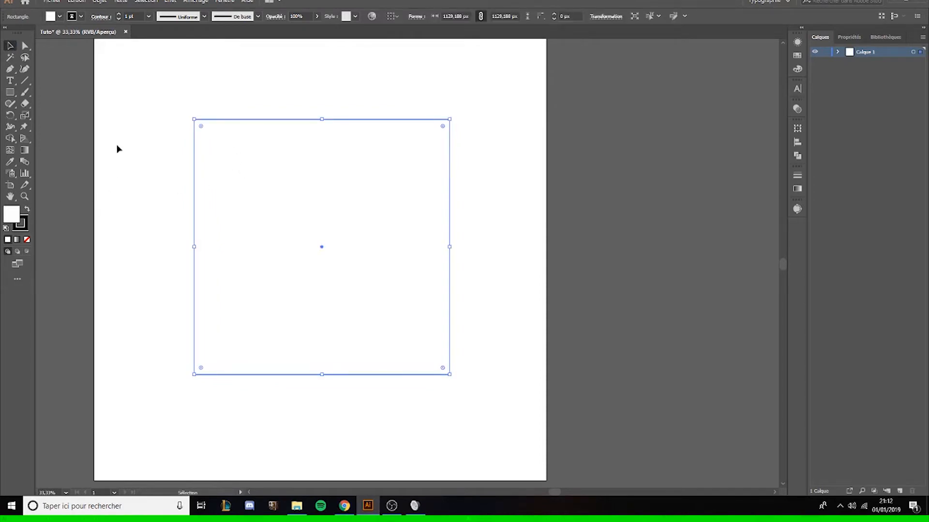
left_click(21, 226)
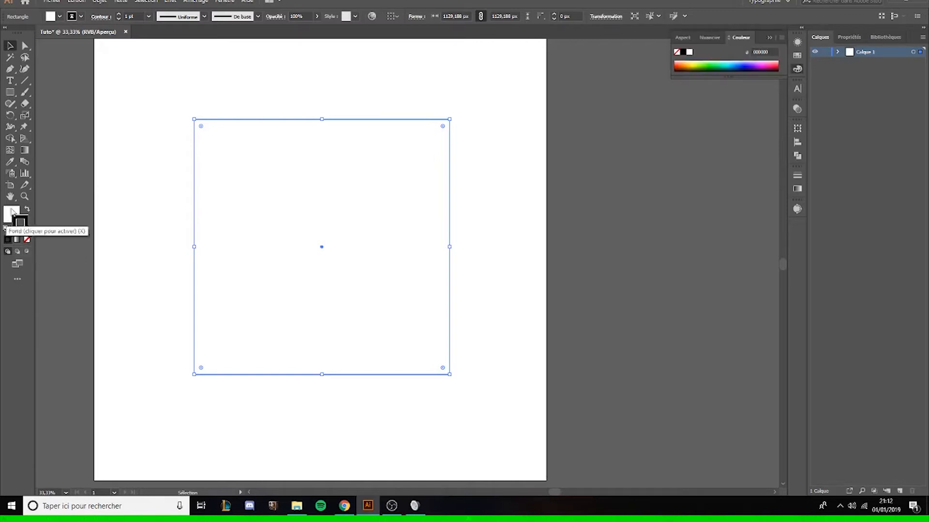
left_click(12, 212)
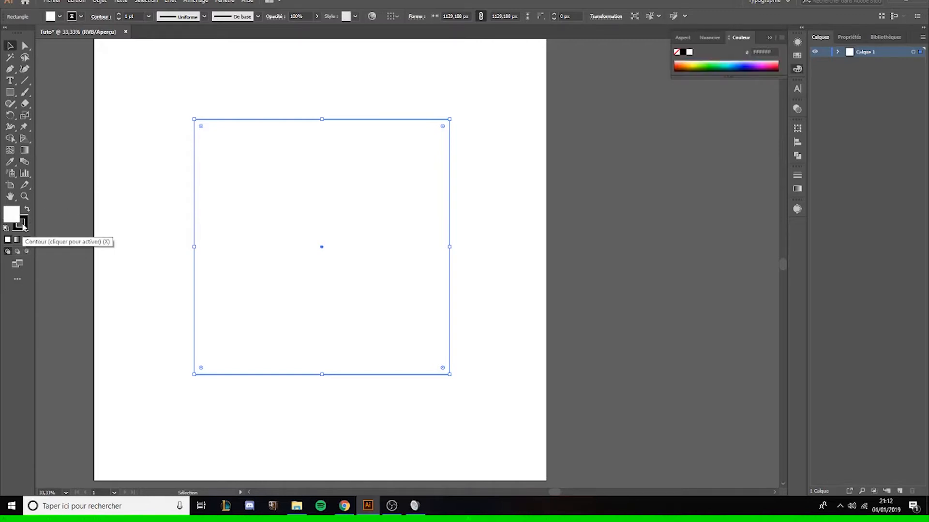
left_click(22, 226)
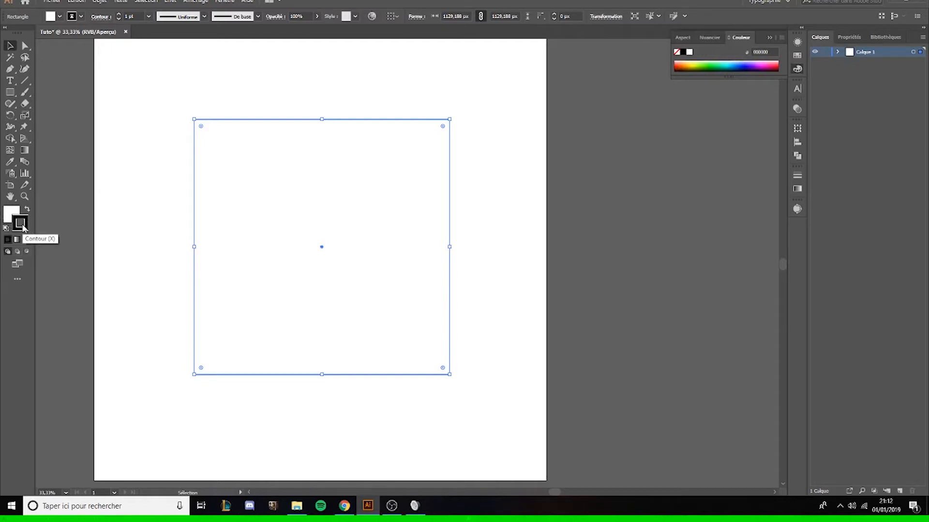
left_click(8, 213)
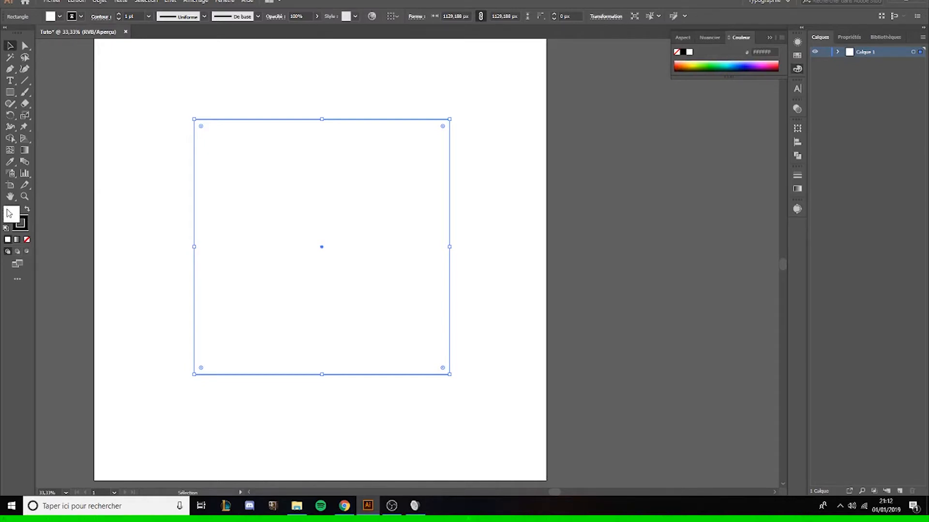
left_click(21, 225)
left_click(27, 241)
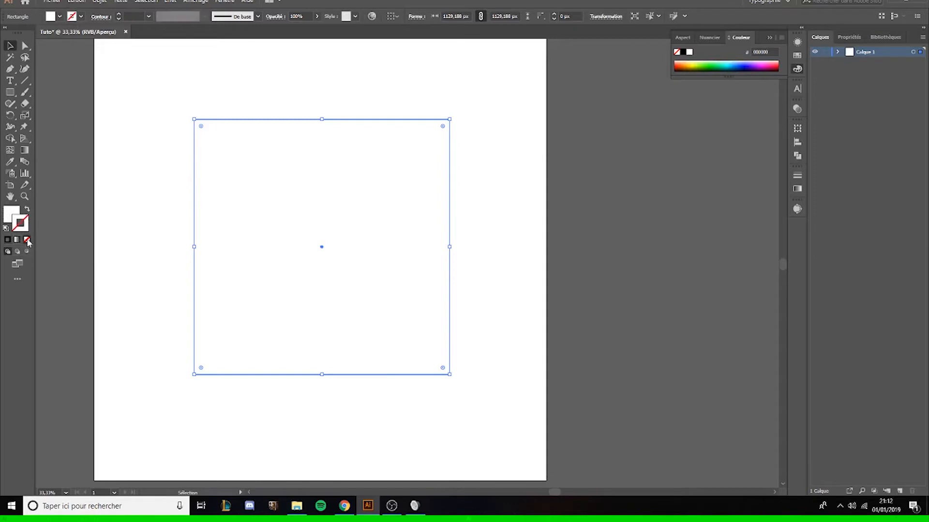
Fill the square with the golden yellow #F4C222 using the Color Picker, and deselect it.
left_click(179, 213)
left_click_drag(160, 80, 504, 441)
left_click(150, 202)
left_click_drag(169, 106, 589, 411)
left_click(6, 216)
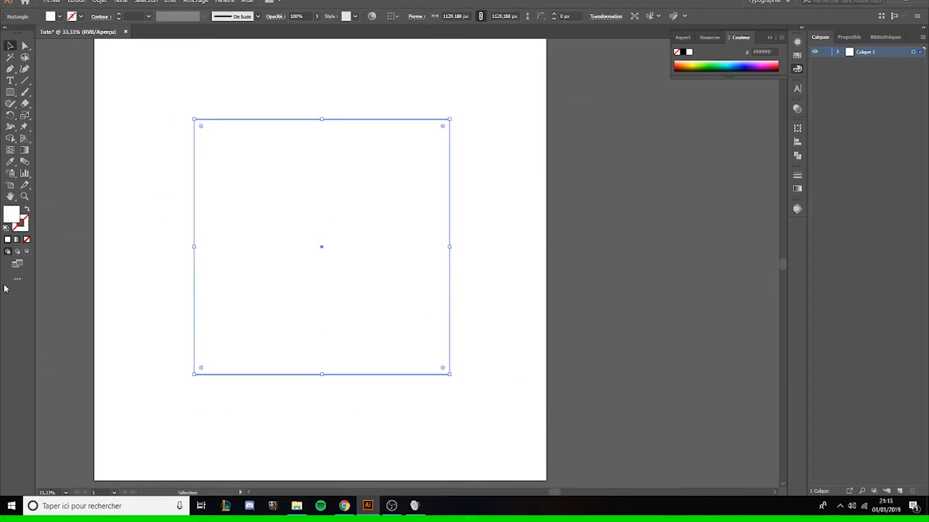
double_click(7, 214)
left_click(445, 190)
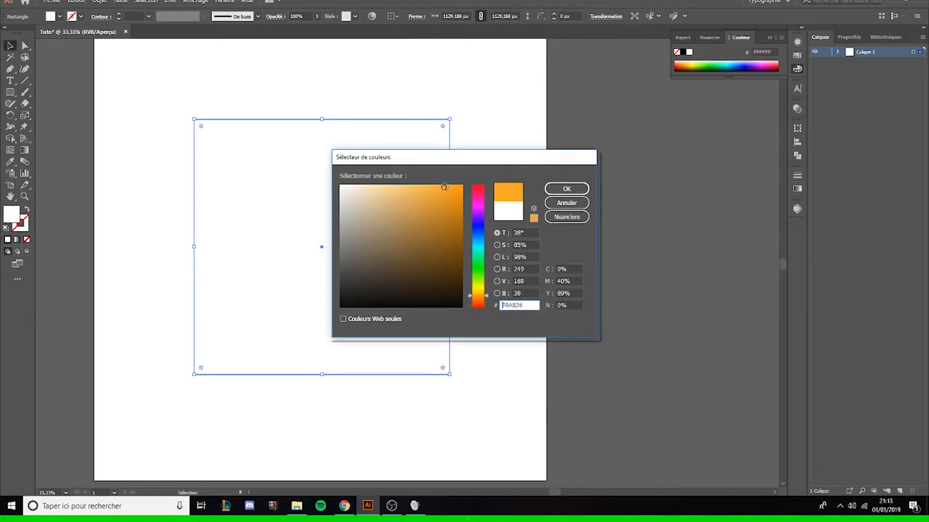
left_click(478, 294)
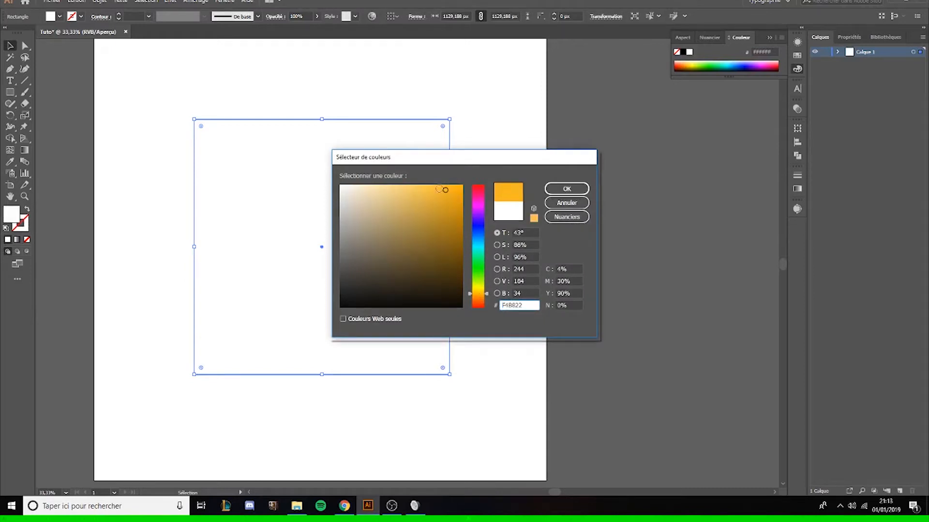
left_click_drag(478, 224, 478, 292)
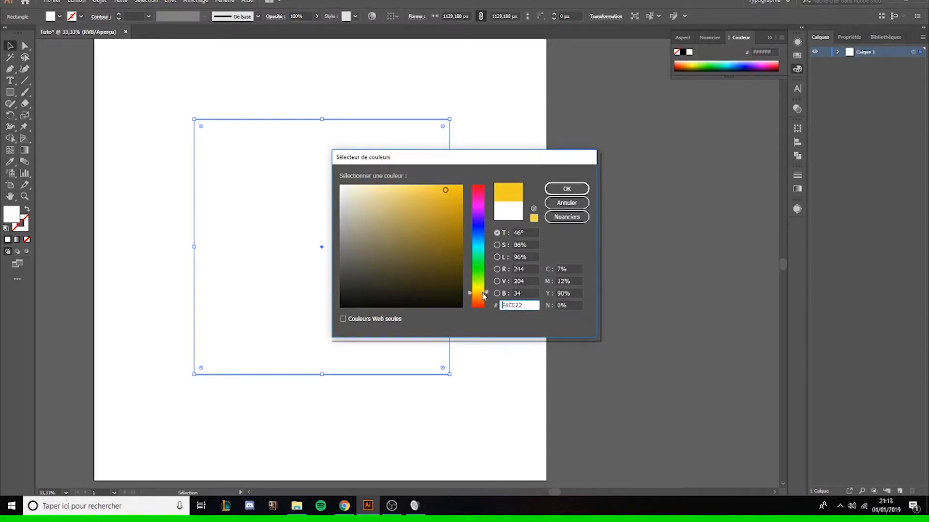
left_click(565, 190)
left_click(514, 153)
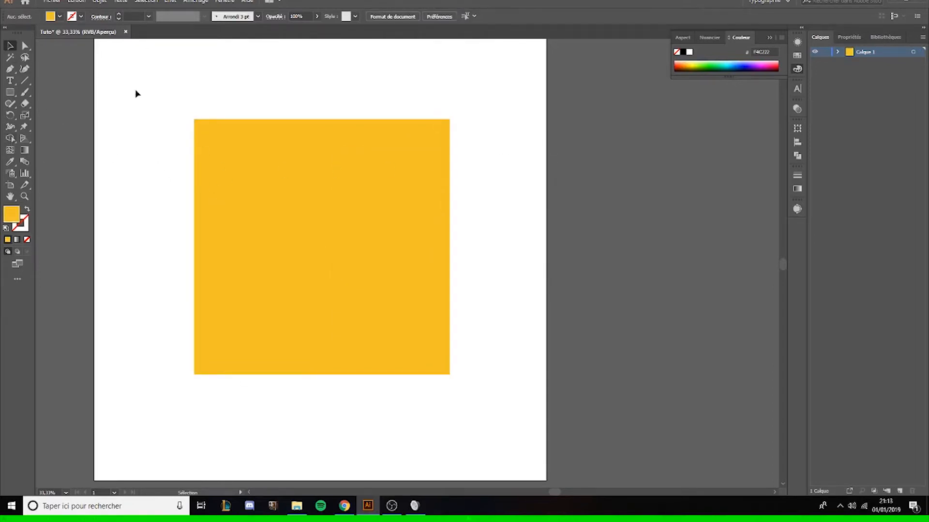
Marquee-select the yellow square, move it slightly toward the artboard's upper-left area, and deselect it.
scroll(135, 91, "down", 1)
scroll(135, 91, "up", 1)
left_click_drag(162, 111, 427, 319)
scroll(157, 88, "down", 1)
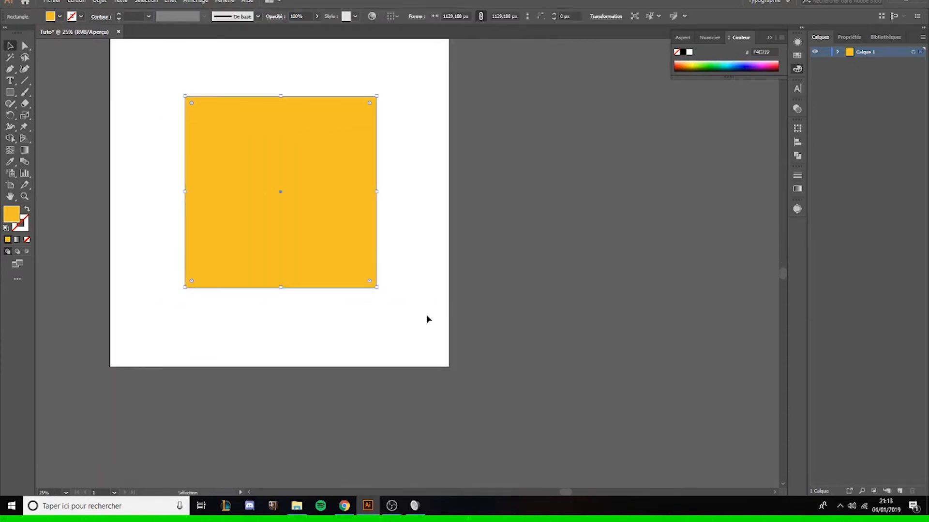
left_click_drag(282, 191, 325, 109)
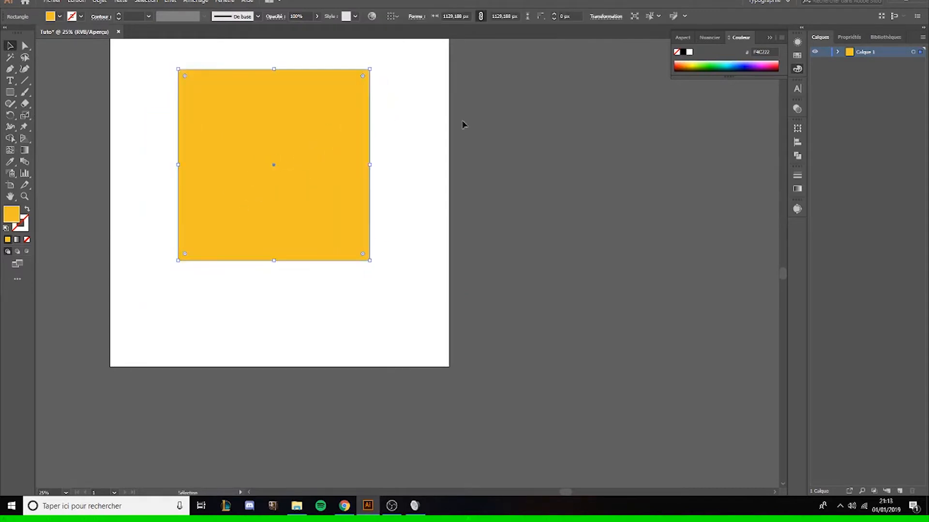
left_click(464, 125)
Move the yellow square to the exact centre of the artboard and deselect it.
scroll(352, 127, "down", 1)
scroll(358, 145, "up", 1)
scroll(328, 174, "up", 1)
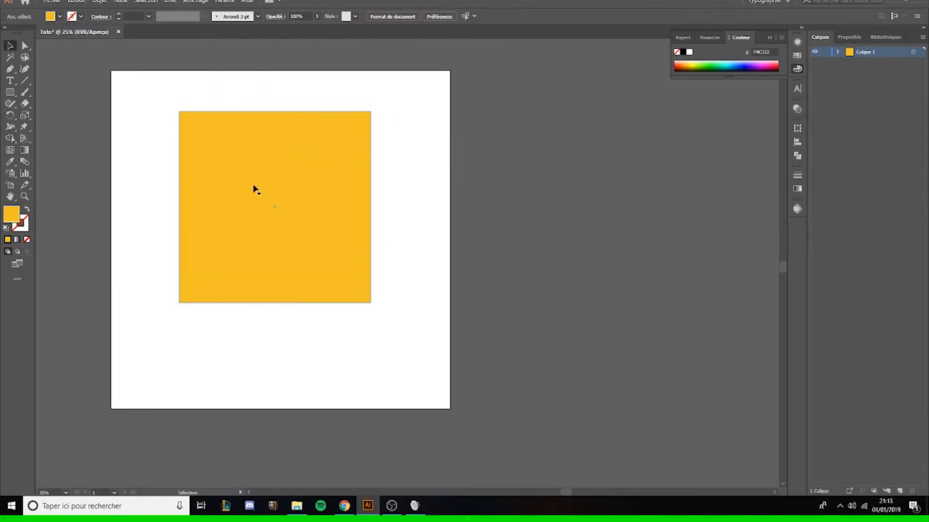
left_click_drag(271, 169, 278, 204)
left_click(427, 179)
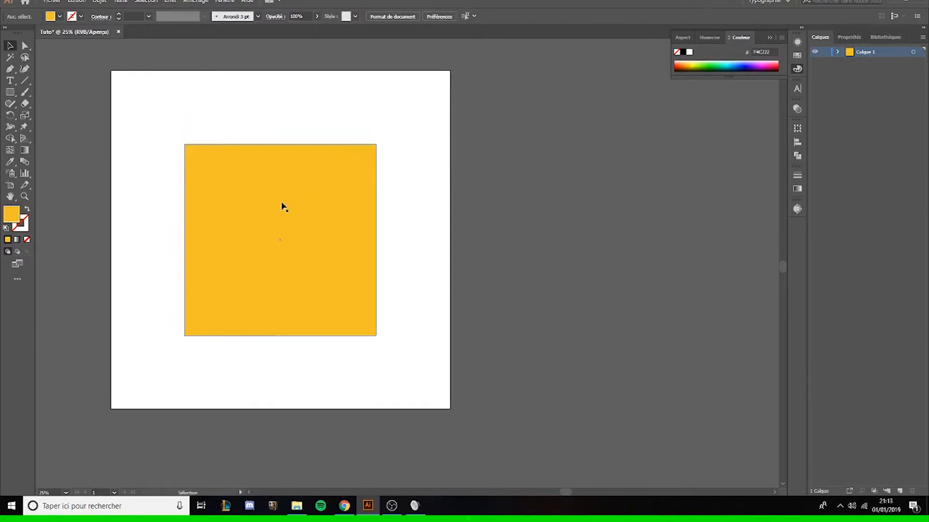
Try out the square's top-edge and upper-right corner bounding-box handles, and deselect it at its original size.
left_click(283, 207)
mouse_move(278, 144)
left_mouse_down()
mouse_move(276, 193)
mouse_move(272, 143)
left_mouse_up()
mouse_move(376, 143)
left_mouse_down()
mouse_move(363, 170)
mouse_move(377, 143)
left_mouse_up()
left_click(429, 139)
left_click(285, 219)
key("ctrl+plus")
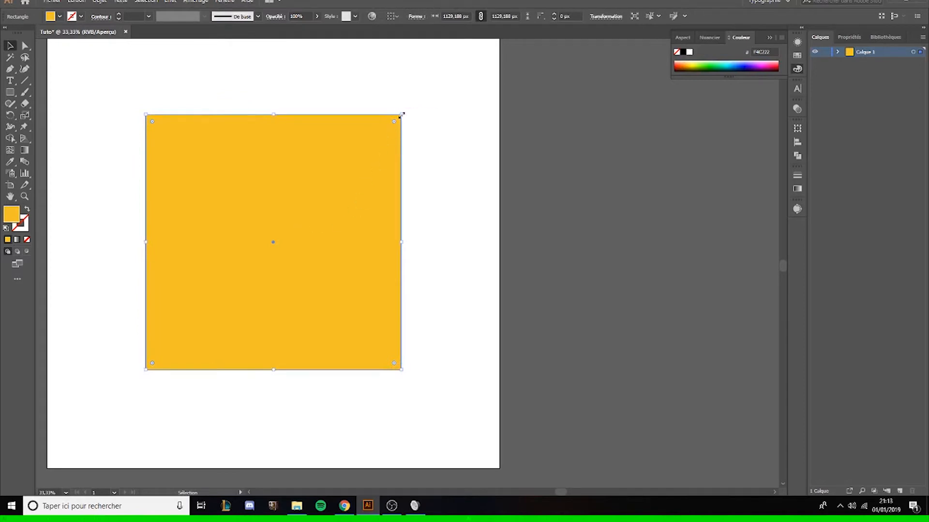
mouse_move(401, 116)
left_mouse_down()
mouse_move(371, 160)
mouse_move(271, 200)
mouse_move(328, 114)
mouse_move(406, 125)
mouse_move(402, 113)
left_mouse_up()
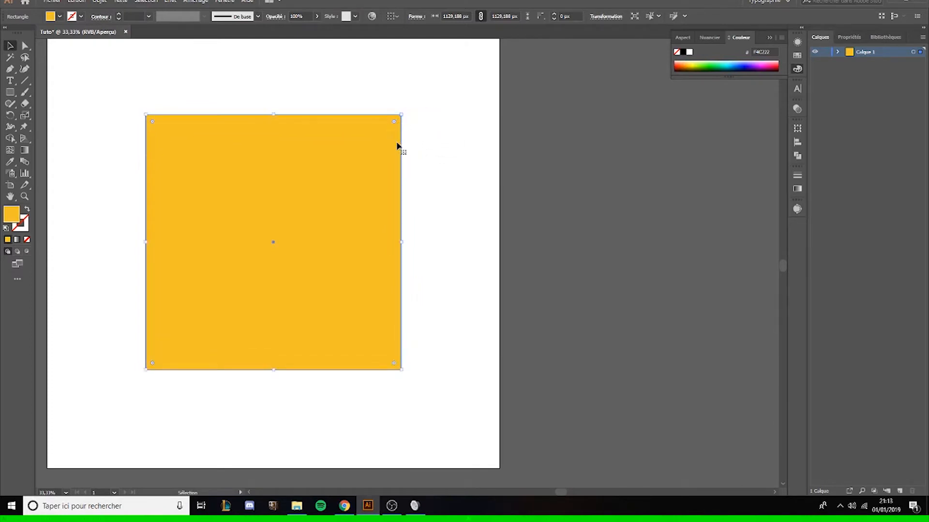
mouse_move(401, 114)
left_mouse_down()
mouse_move(439, 91)
mouse_move(254, 247)
mouse_move(414, 89)
mouse_move(394, 112)
mouse_move(400, 102)
left_mouse_up()
left_click(405, 106)
key("ctrl+minus")
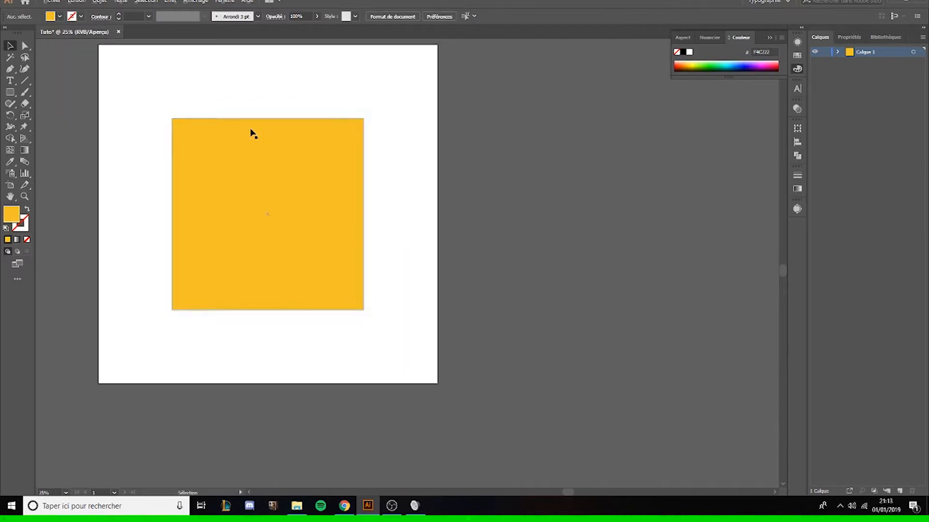
Move only the square's upper-left anchor point outward to about X 1261 px, Y 262 px with the Direct Selection tool.
left_click(23, 47)
scroll(173, 116, "up", 2)
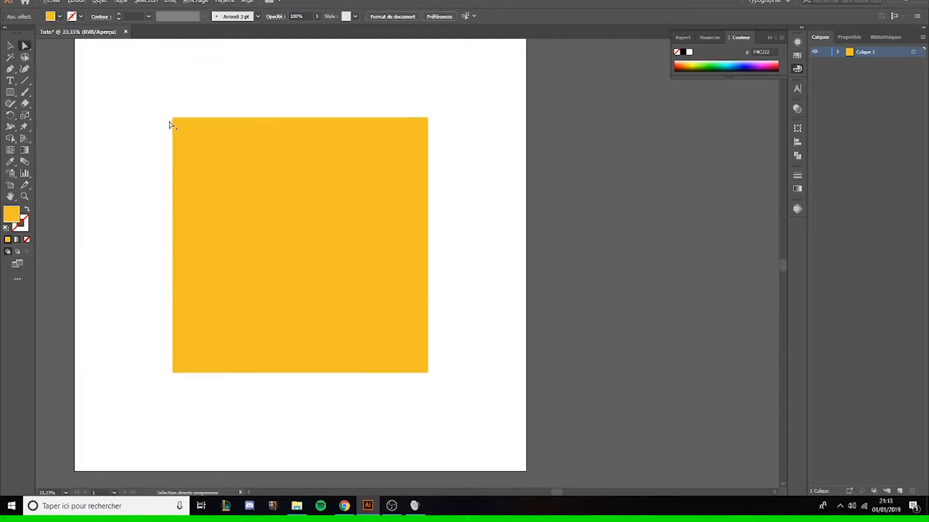
scroll(183, 129, "down", 1)
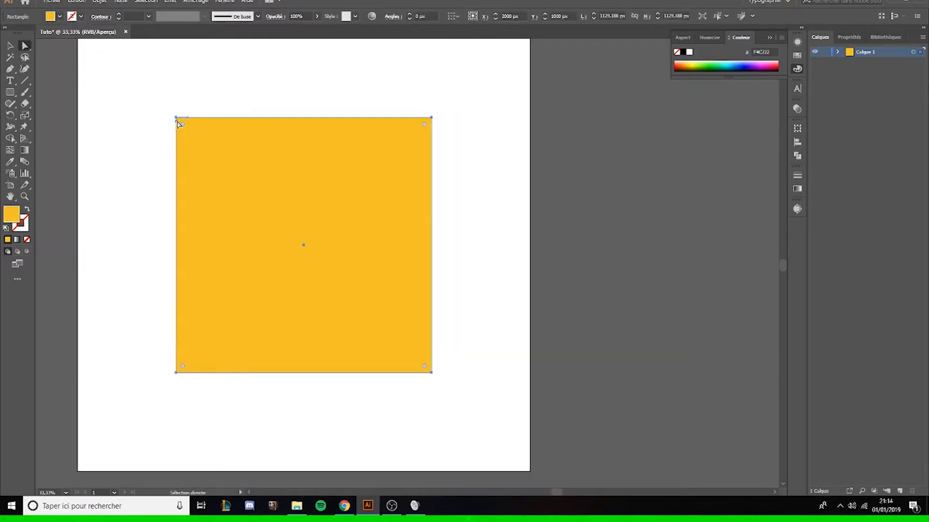
left_click(176, 118)
left_click_drag(176, 118, 137, 79)
scroll(138, 81, "down", 1)
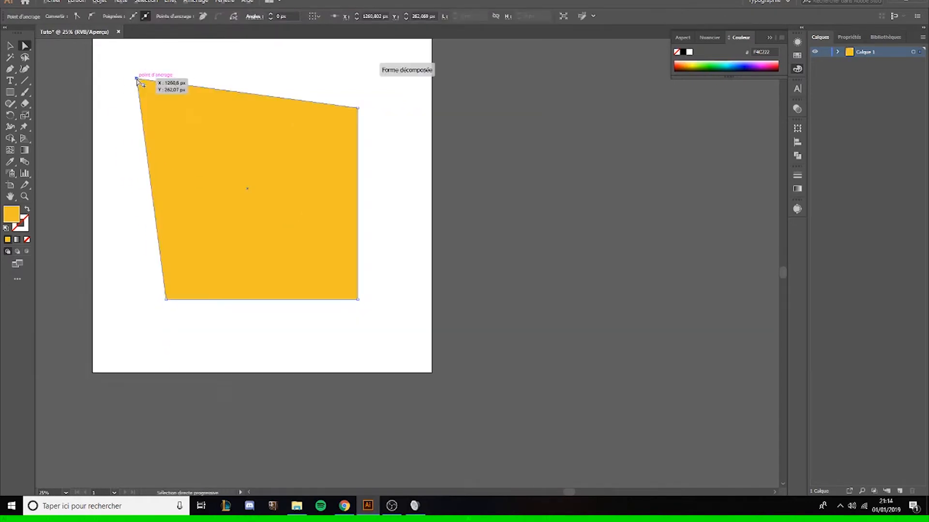
left_click(94, 79)
Select the whole deformed shape with the Selection tool to compare its bounding box with individual anchor points.
left_click(10, 46)
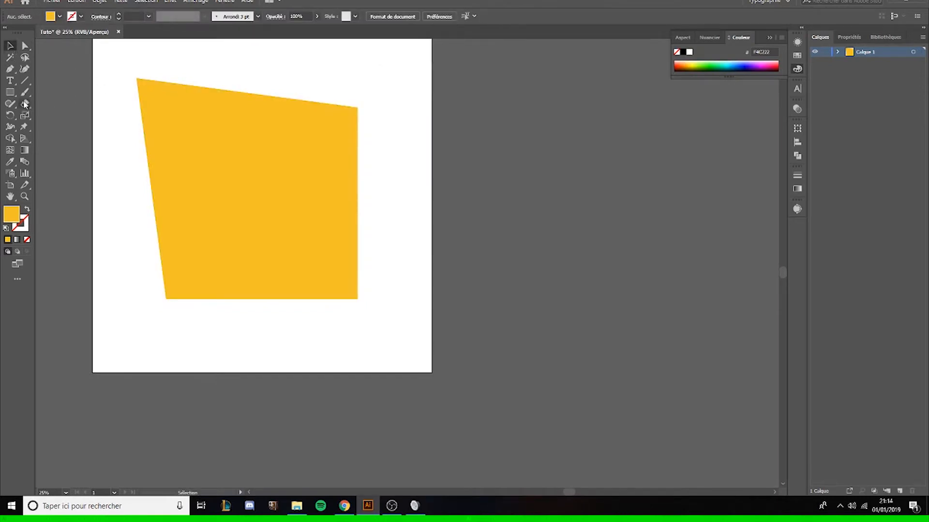
left_click(154, 143)
left_click(179, 151)
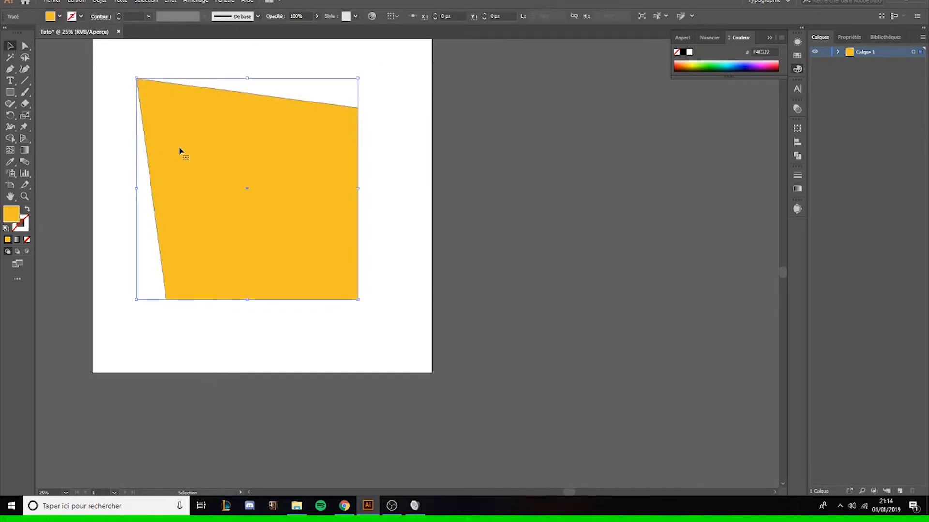
Move the shape's two upper anchor points together down and slightly right with Direct Selection, making the shape about 1056 px tall.
left_click(25, 45)
scroll(131, 77, "up", 1)
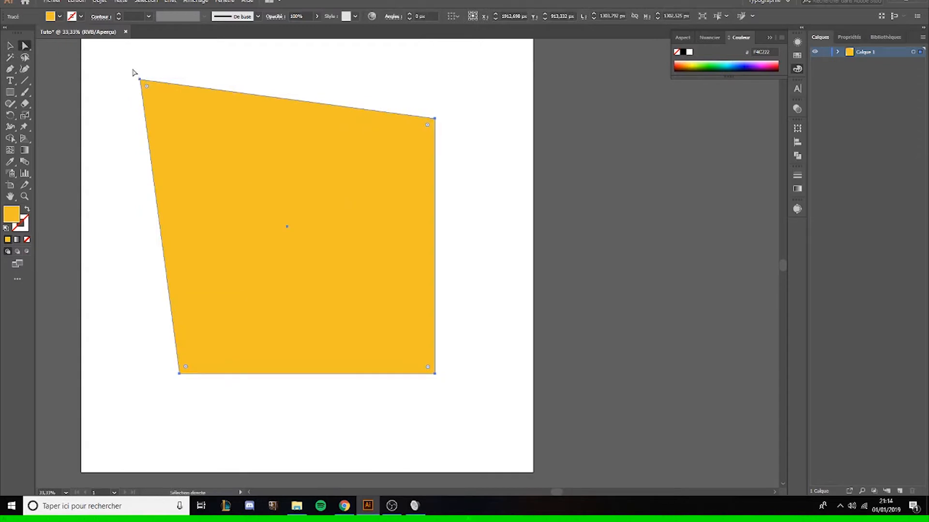
scroll(135, 75, "down", 1)
left_click(138, 77)
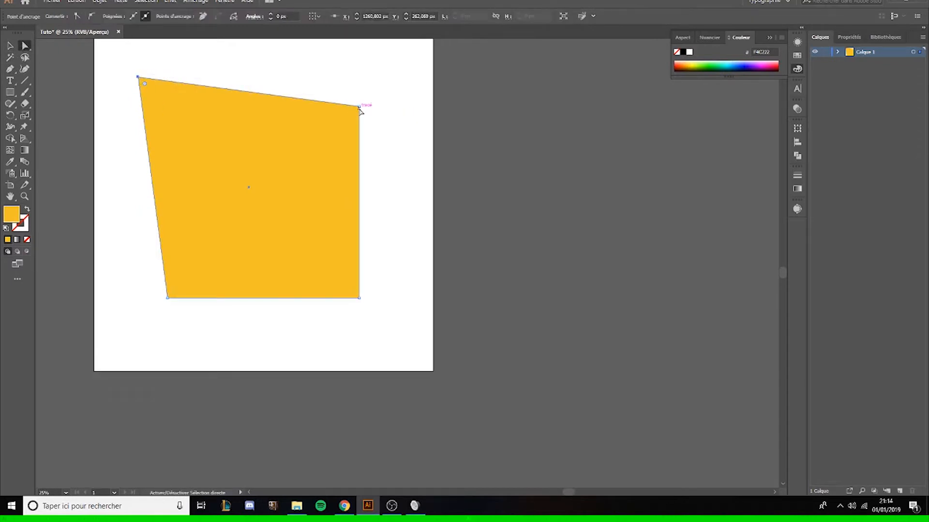
left_click_drag(360, 107, 368, 150)
left_click(190, 122)
Try out the deformed shape's upper-left corner with the Direct Selection tool, and reselect the whole shape.
scroll(189, 121, "down", 1)
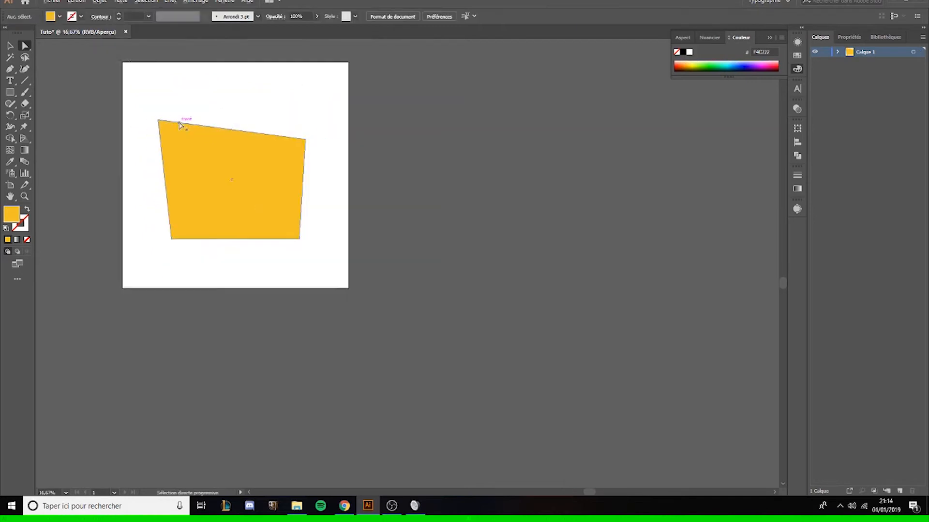
scroll(166, 143, "up", 1)
left_click(148, 119)
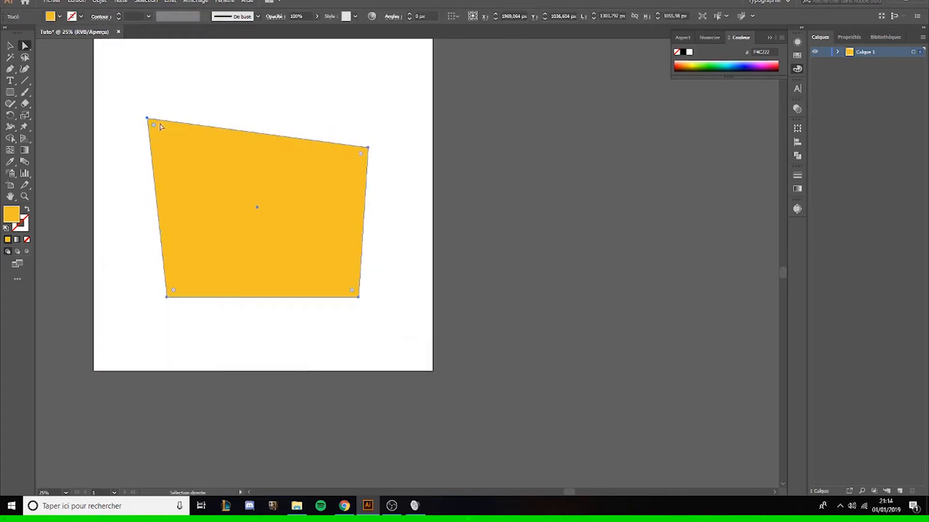
scroll(161, 127, "up", 2)
scroll(182, 121, "down", 2)
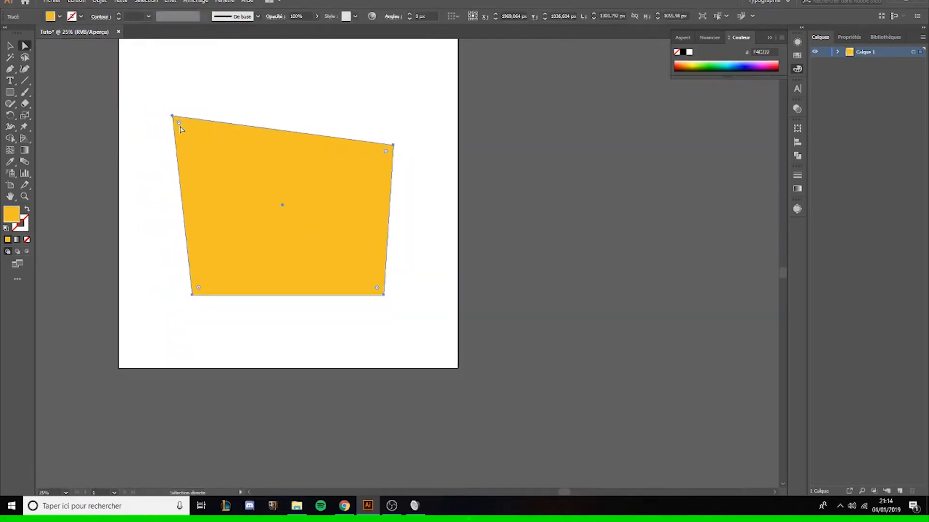
left_click_drag(175, 126, 151, 95)
left_click(244, 117)
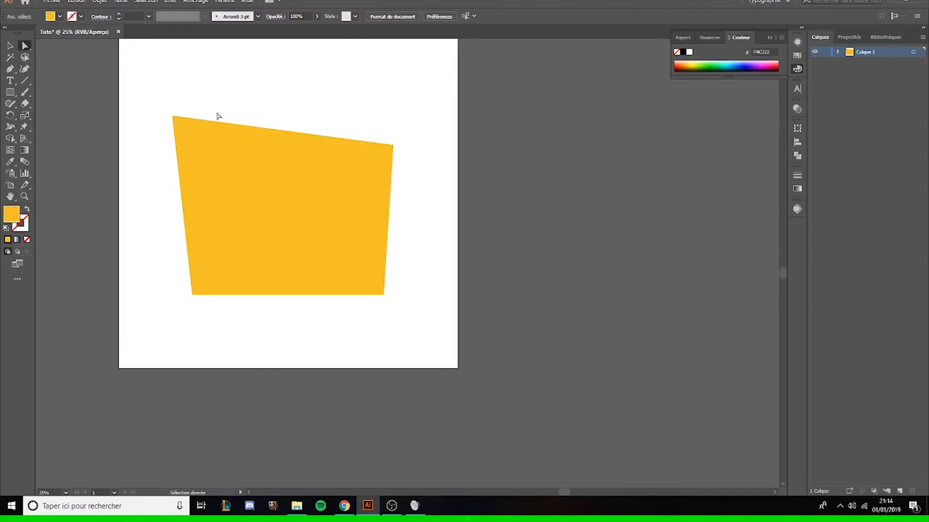
left_click(215, 164)
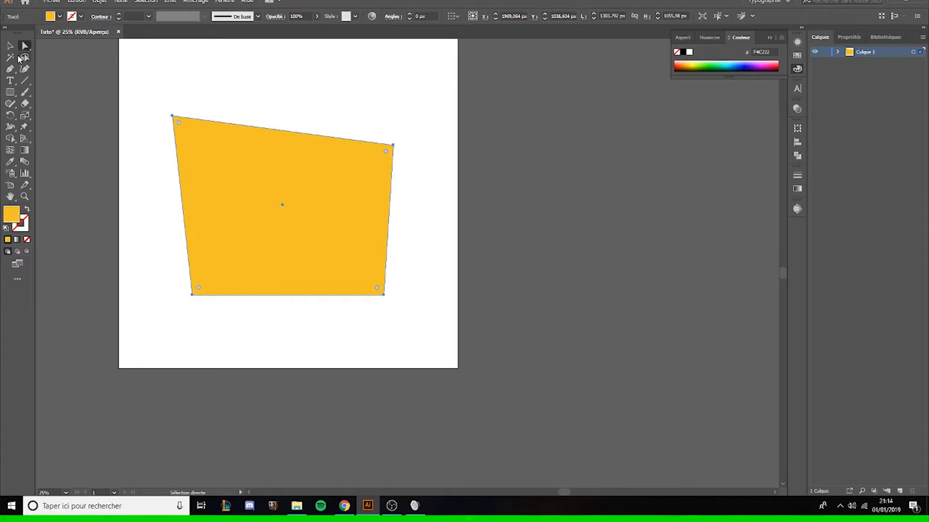
Try freehand Lasso selection around the shape's anchor points and compare it with a rectangular Direct Selection of the same side.
left_click(21, 57)
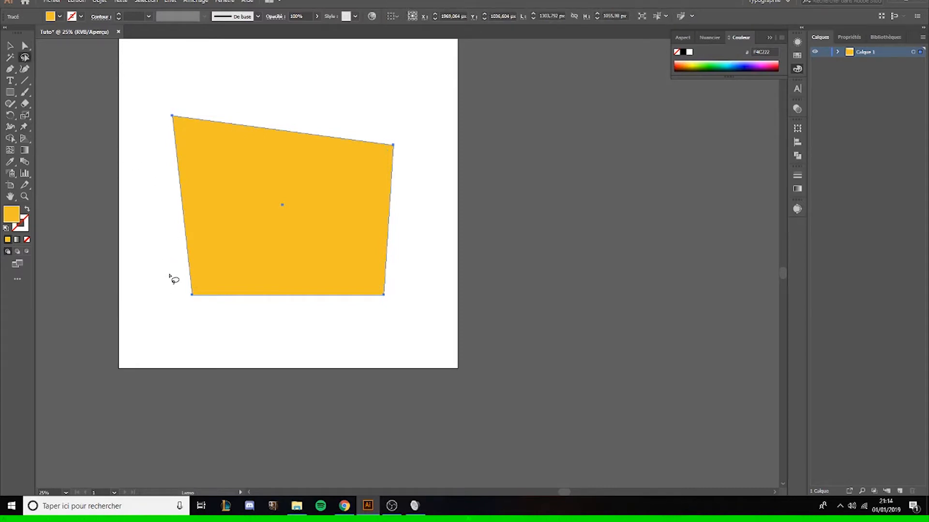
mouse_move(169, 274)
left_mouse_down()
mouse_move(212, 337)
mouse_move(233, 276)
mouse_move(213, 177)
mouse_move(225, 155)
mouse_move(333, 169)
mouse_move(419, 165)
mouse_move(390, 103)
mouse_move(209, 83)
mouse_move(144, 117)
mouse_move(172, 280)
left_mouse_up()
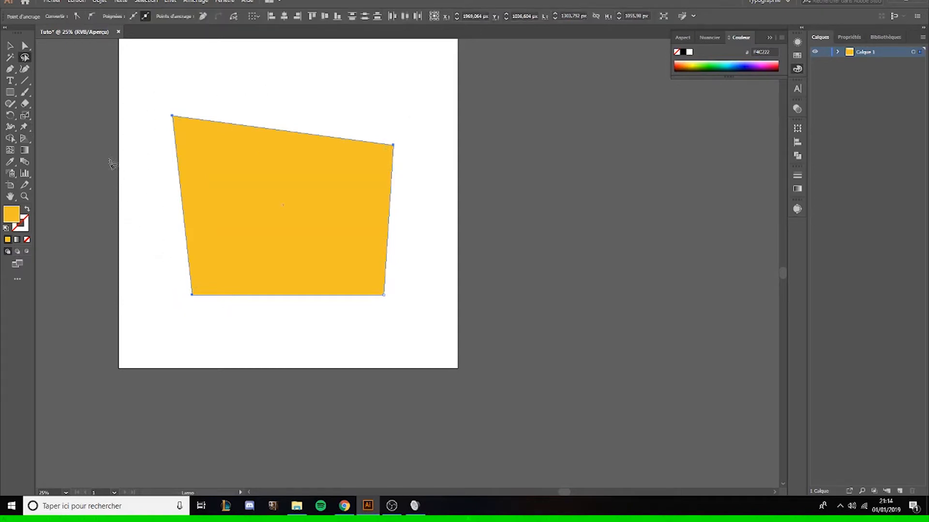
left_click(24, 46)
mouse_move(162, 193)
left_mouse_down()
mouse_move(249, 251)
mouse_move(213, 104)
mouse_move(167, 108)
mouse_move(254, 81)
mouse_move(174, 117)
mouse_move(190, 306)
left_mouse_up()
left_click(25, 46)
left_click(212, 83)
Select the shape's anchor points with a freehand Lasso loop, move them slightly up and left with Direct Selection, and deselect.
left_click(25, 57)
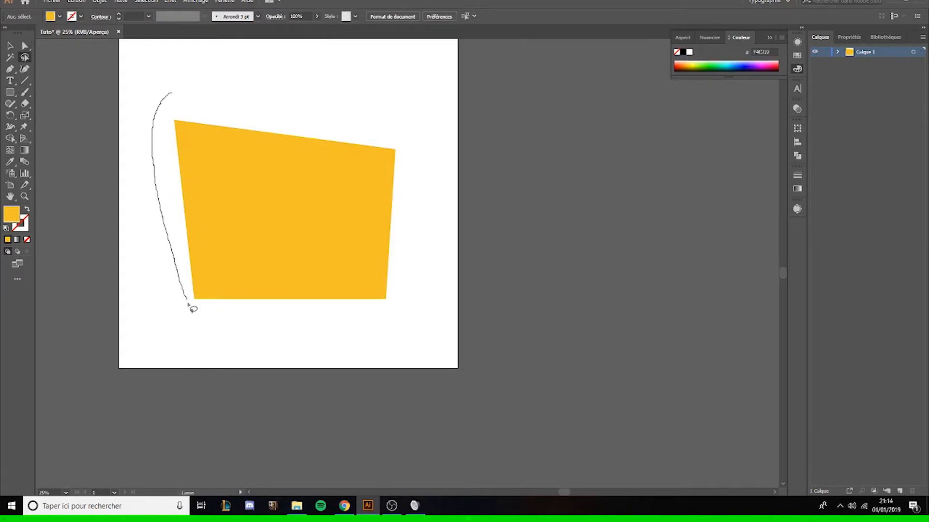
mouse_move(300, 188)
left_mouse_down()
mouse_move(305, 103)
mouse_move(118, 118)
mouse_move(253, 83)
mouse_move(411, 67)
mouse_move(172, 145)
mouse_move(189, 237)
mouse_move(234, 95)
mouse_move(178, 126)
left_mouse_up()
left_click(25, 46)
left_click(268, 94)
left_click_drag(230, 167, 213, 145)
left_click(259, 103)
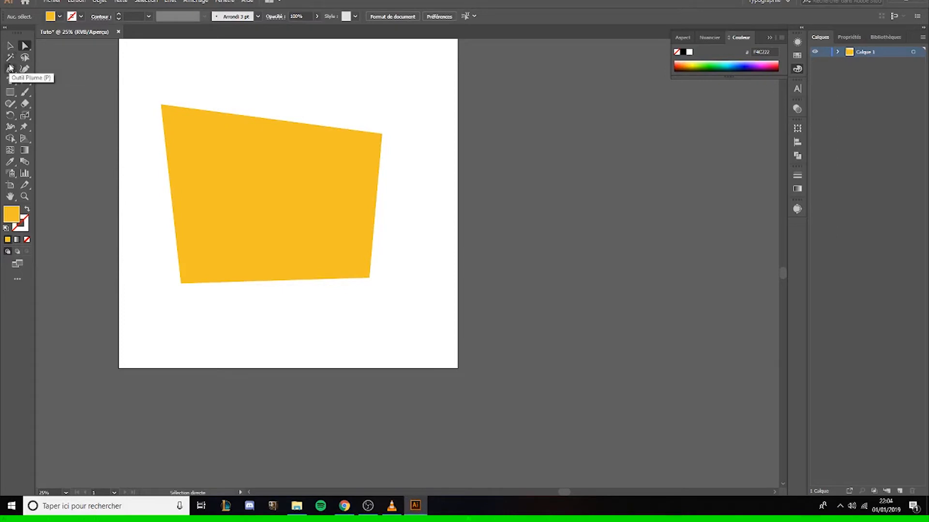
Delete the deformed yellow shape from the artboard.
left_click(188, 118)
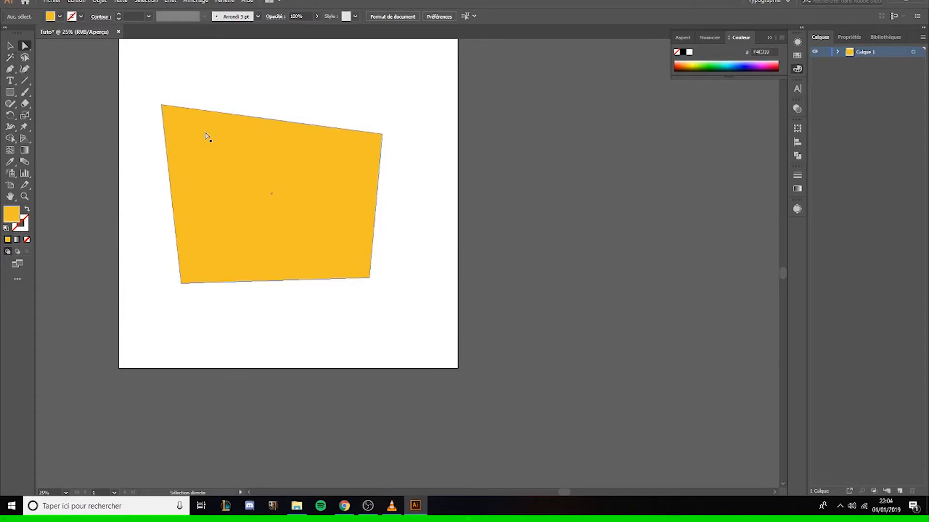
left_click(207, 136)
key("Delete")
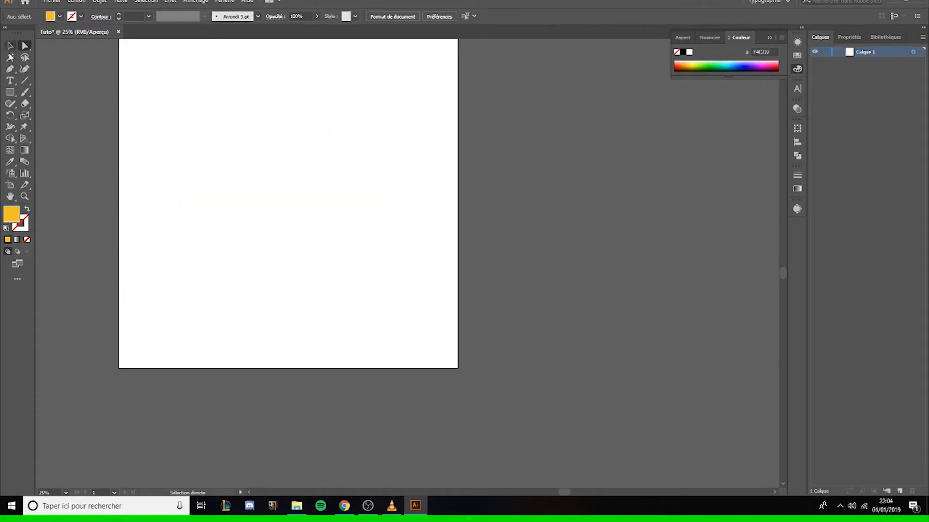
Collapse the Colour panel and draw a trial eight-point straight-sided shape on the artboard's left half with the Pen tool.
left_click(12, 71)
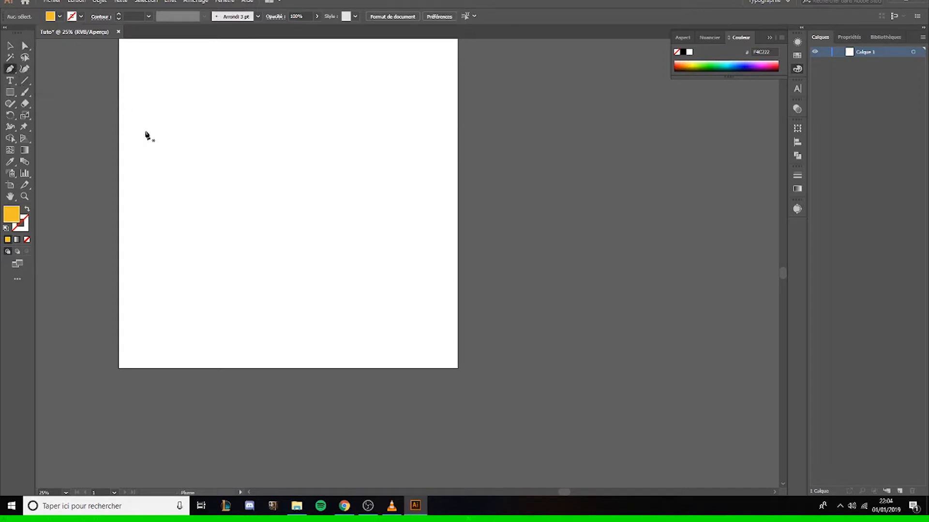
scroll(174, 188, "up", 2)
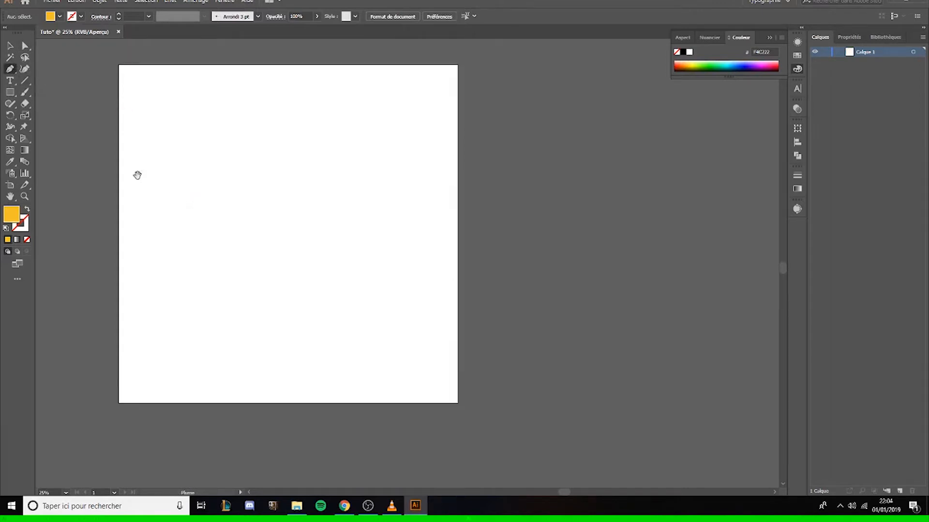
left_click_drag(137, 174, 205, 183)
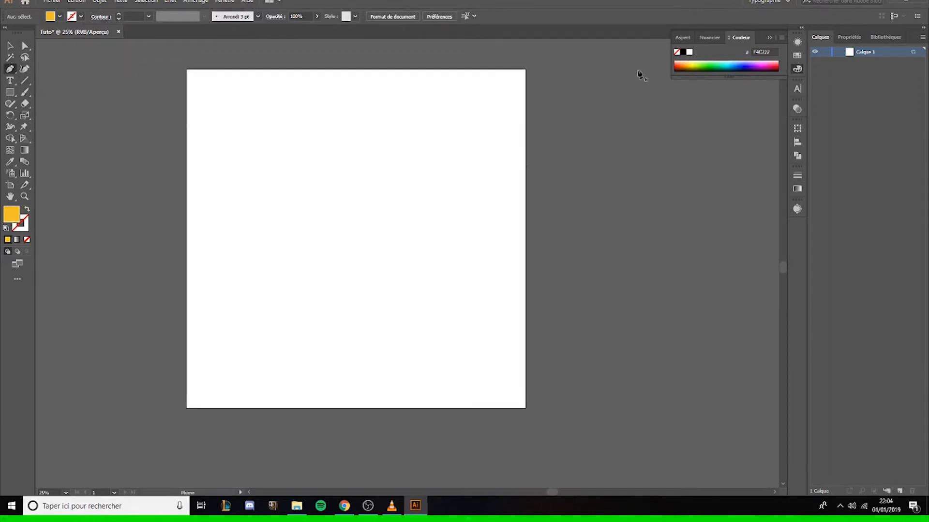
left_click(742, 38)
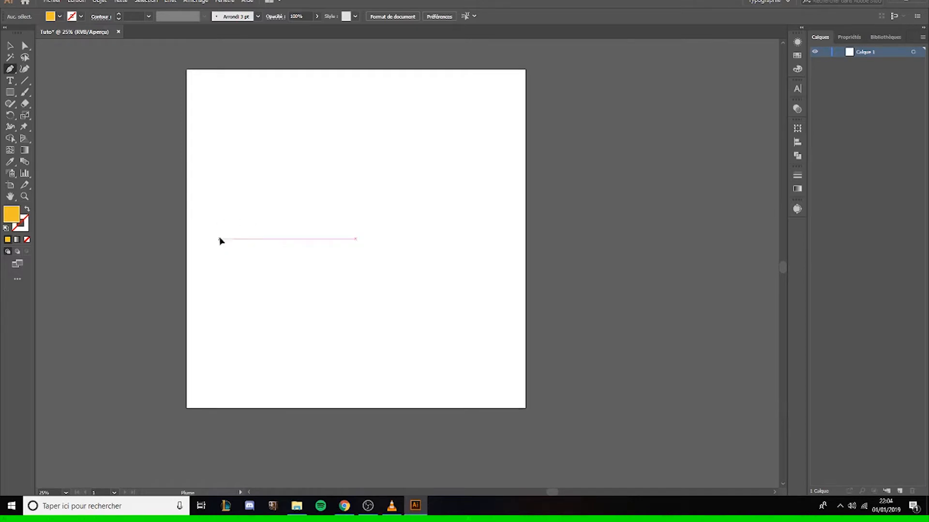
left_click(220, 238)
left_click(260, 140)
left_click(355, 168)
left_click(325, 252)
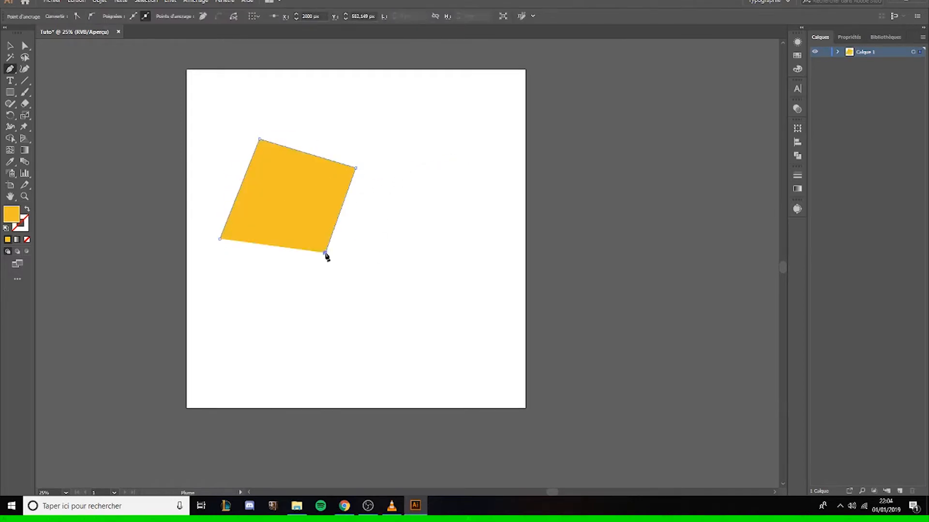
left_click(392, 264)
left_click(315, 299)
left_click(243, 256)
left_click(226, 290)
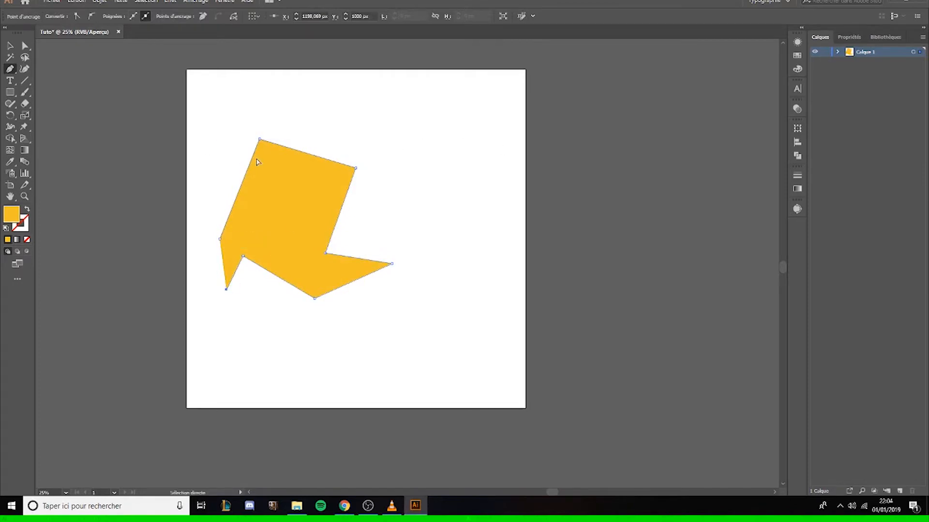
Undo the entire trial Pen shape point by point, and look through the variants grouped with the Rectangle tool.
key("ctrl+z")
key("ctrl+z")
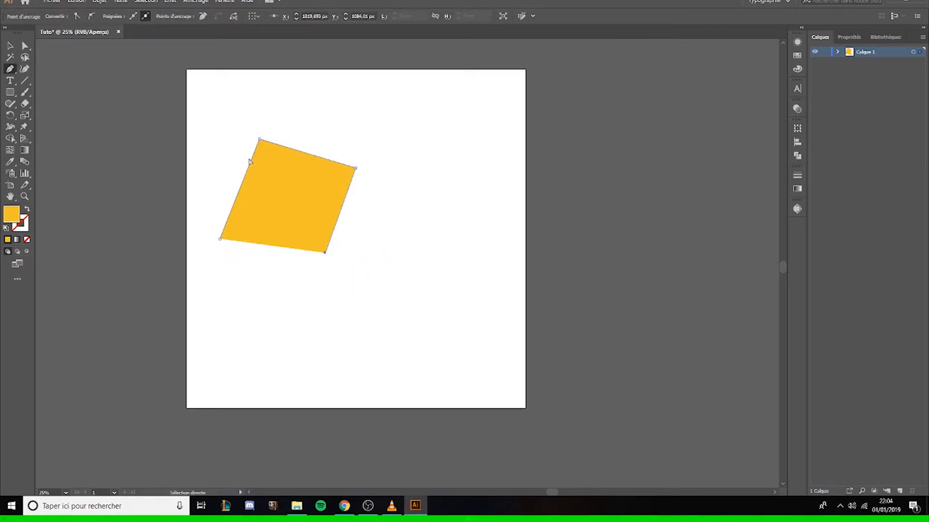
key("ctrl+z")
key("ctrl+z")
key("ctrl+z")
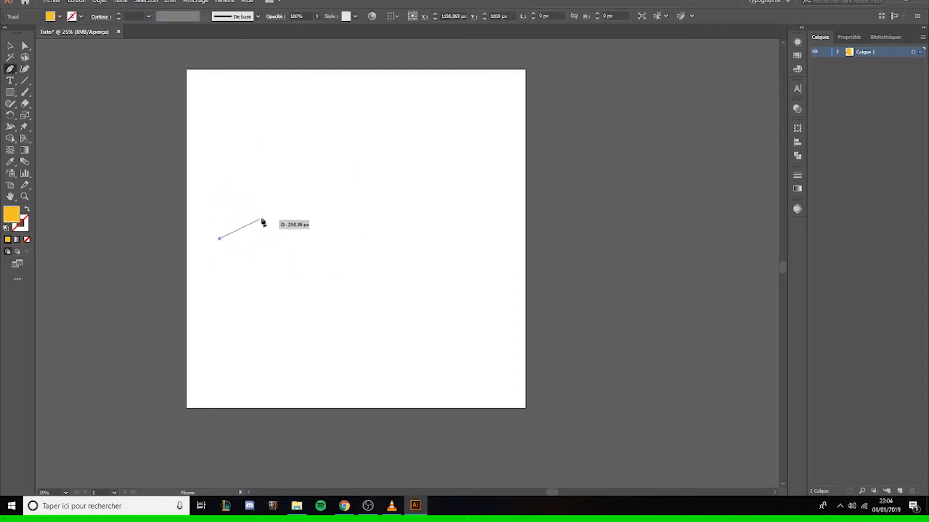
key("ctrl+z")
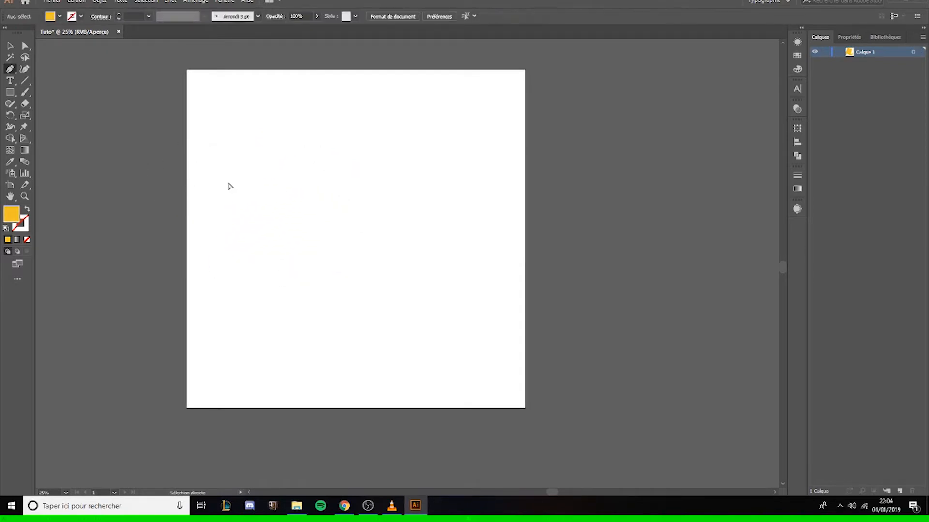
left_click(13, 97)
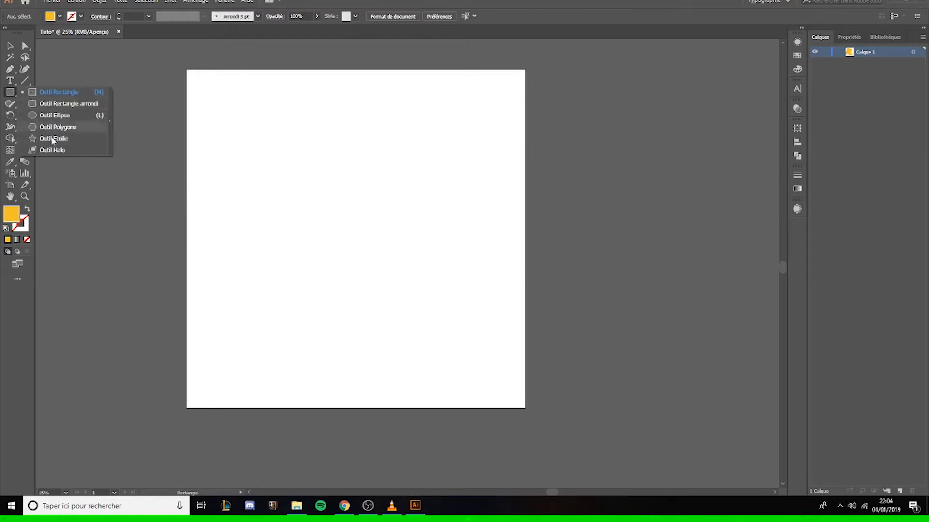
left_click(11, 92)
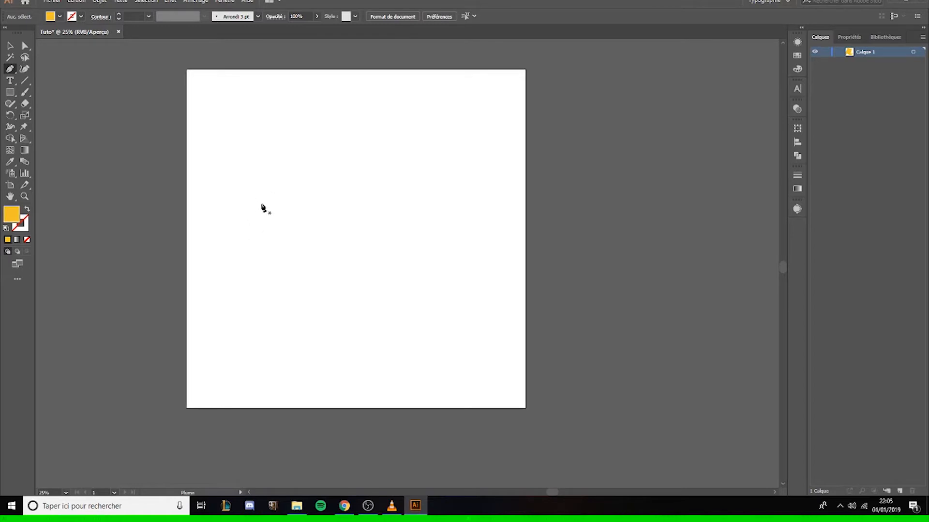
Start a car silhouette with the Pen tool: a vertical rear about 245 px tall, a trunk about 194 px long and the roof's rear curve.
left_click(242, 241)
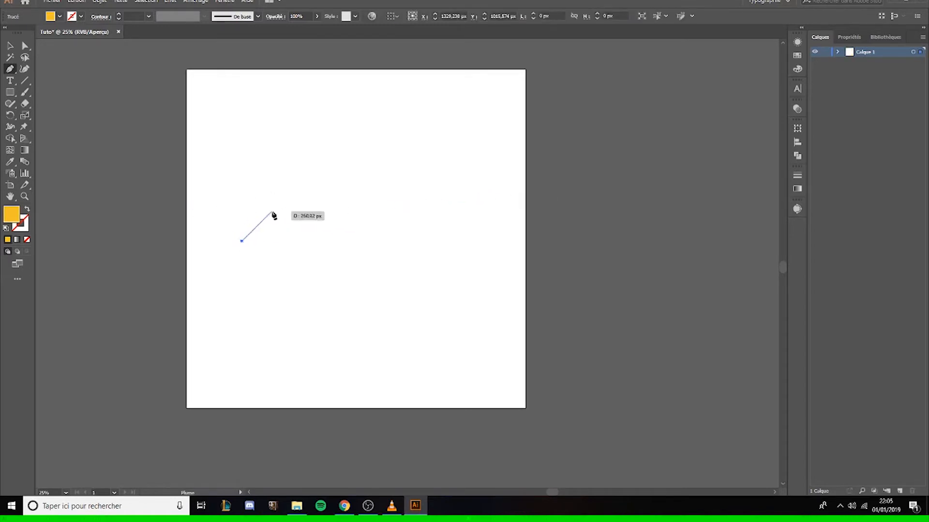
left_click(242, 199)
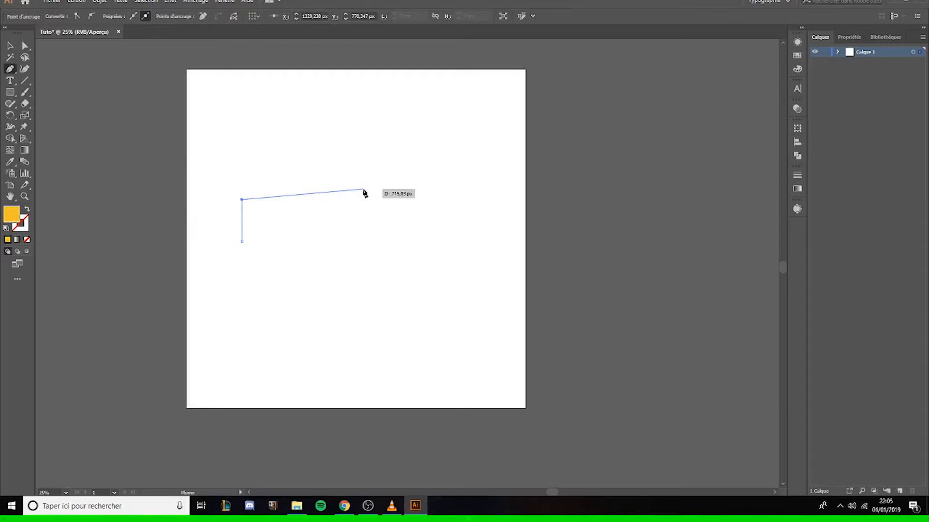
left_click(273, 200)
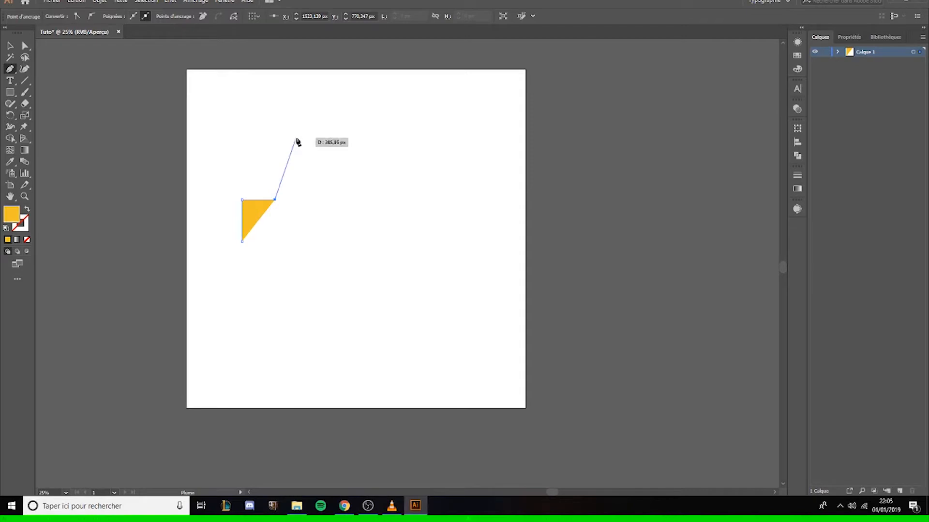
left_click(364, 156)
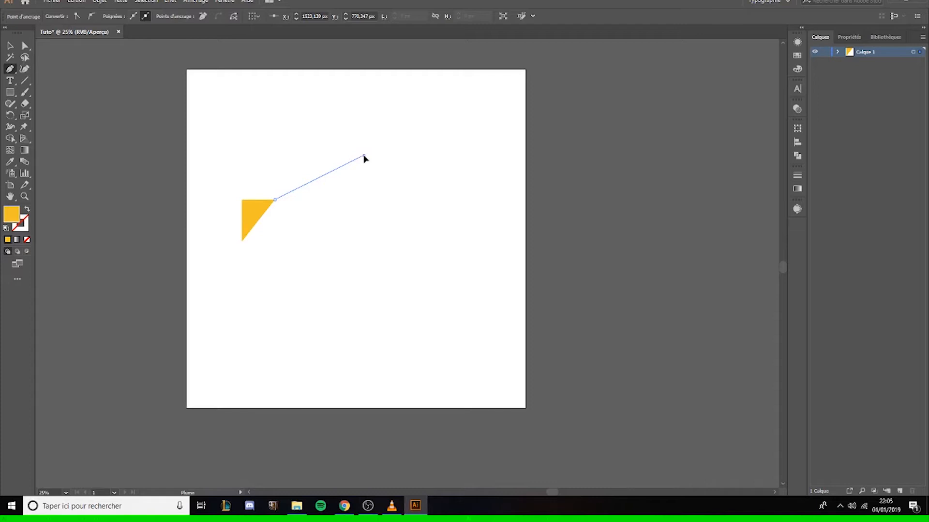
left_click_drag(373, 155, 443, 157)
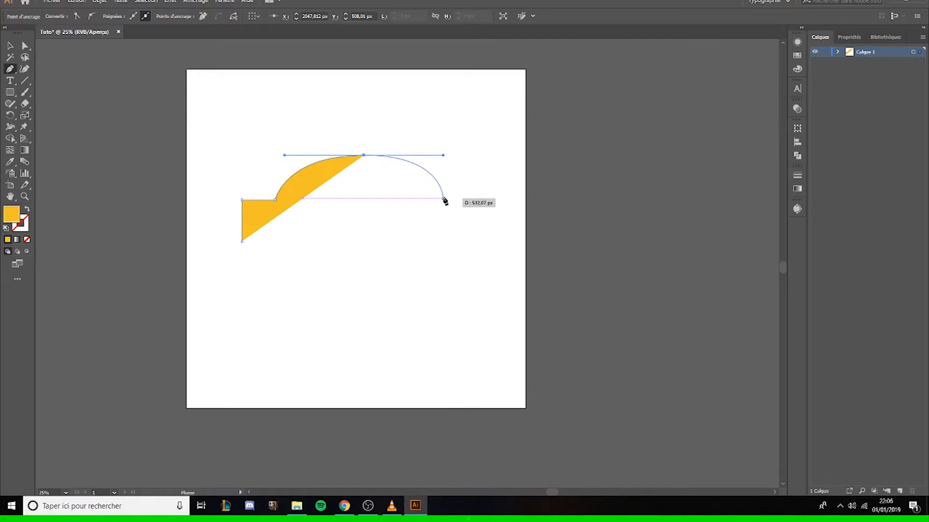
Extend the car silhouette with the roof's front curve, a sloping bonnet and a vertical front edge about 143 px tall.
left_click_drag(443, 198, 496, 222)
left_click(497, 216)
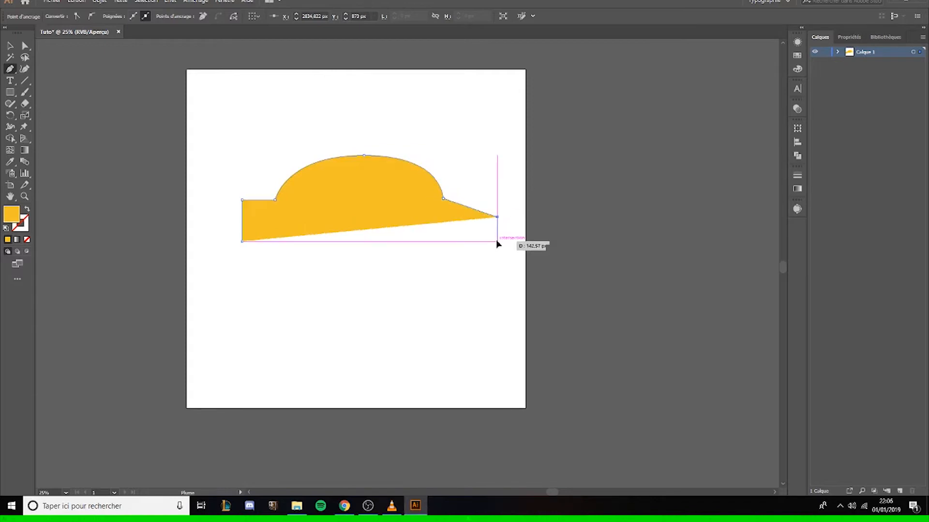
left_click(497, 240)
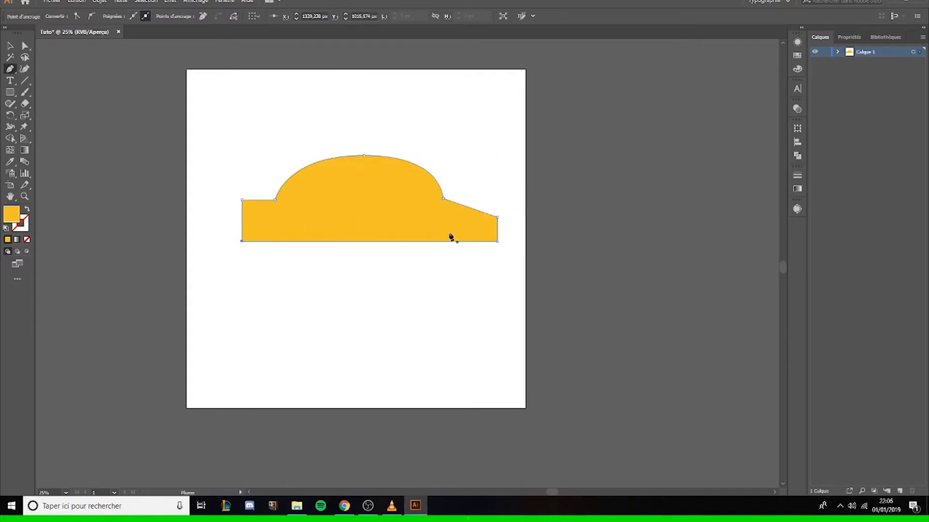
Redraw the car's underside with two rounded wheel arches and close the path at its starting point.
left_click_drag(464, 240, 245, 243)
key("ctrl+z")
left_click(242, 241)
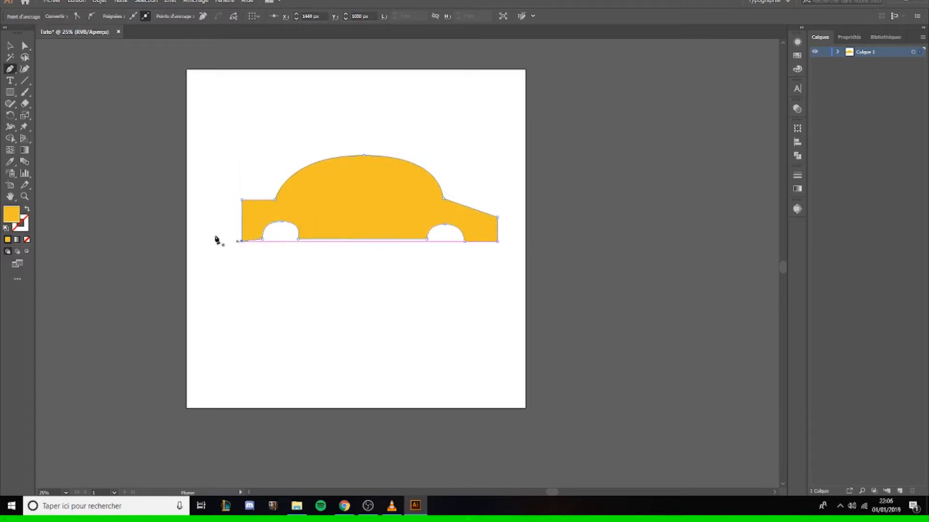
Move the finished car silhouette up and left to about X 1917 px, Y 484 px with the Selection tool.
left_click(9, 45)
left_click(174, 63)
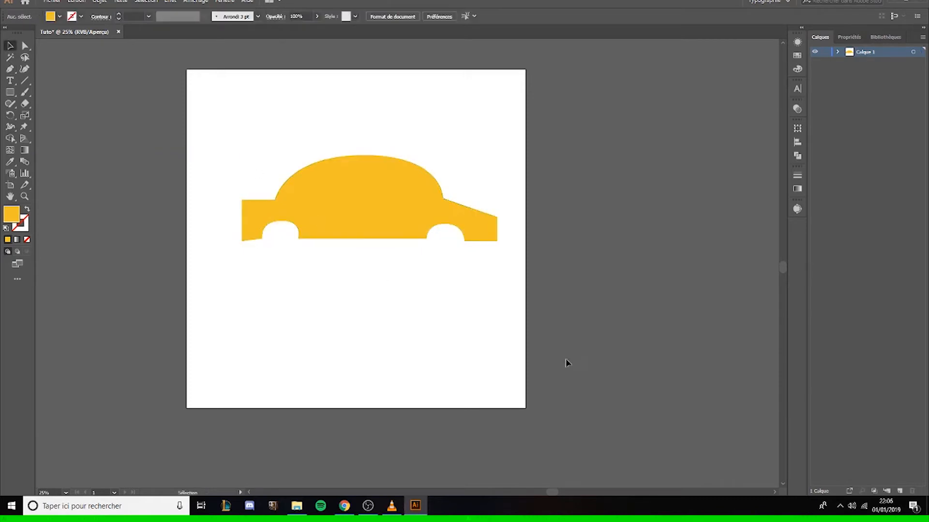
left_click(327, 203)
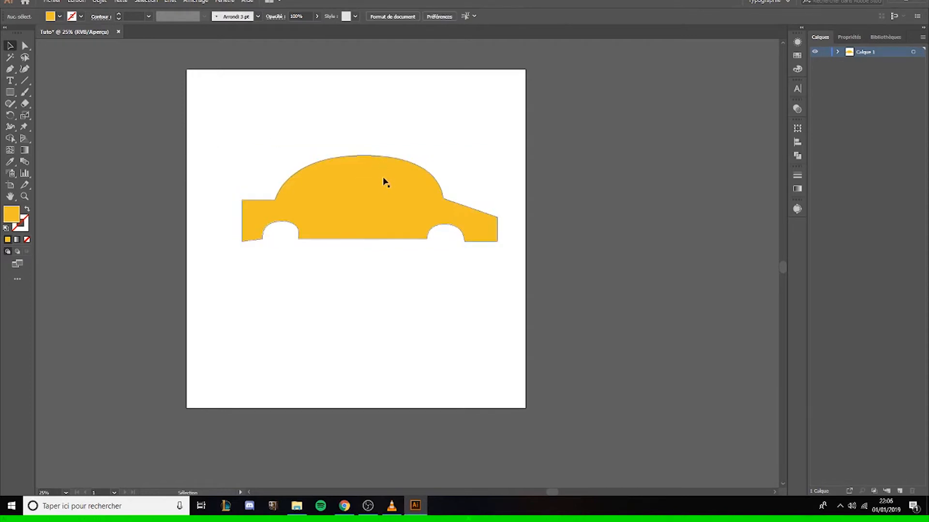
left_click_drag(383, 181, 355, 128)
Draw a closed Pen shape about 367 px wide and 513 px tall below the car, with a curved rear and straight front and base.
left_click(10, 68)
left_click(246, 334)
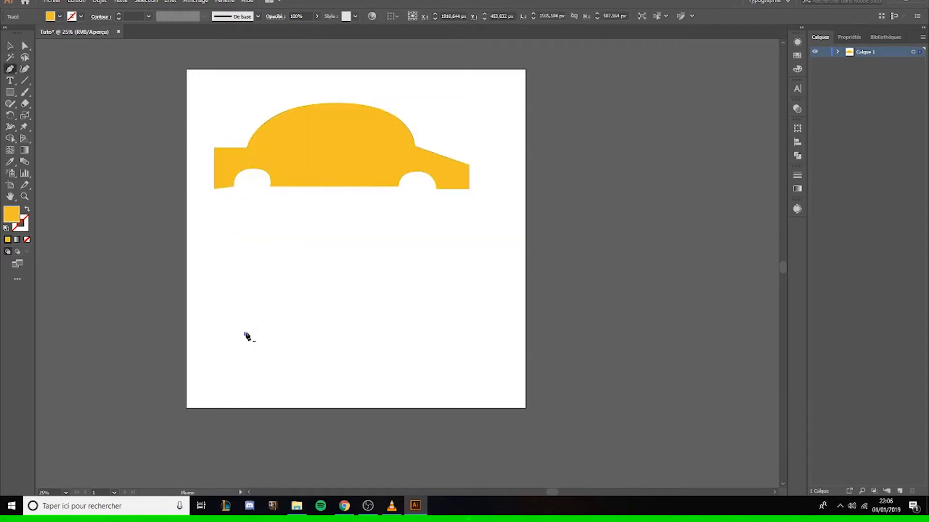
left_click_drag(304, 247, 389, 247)
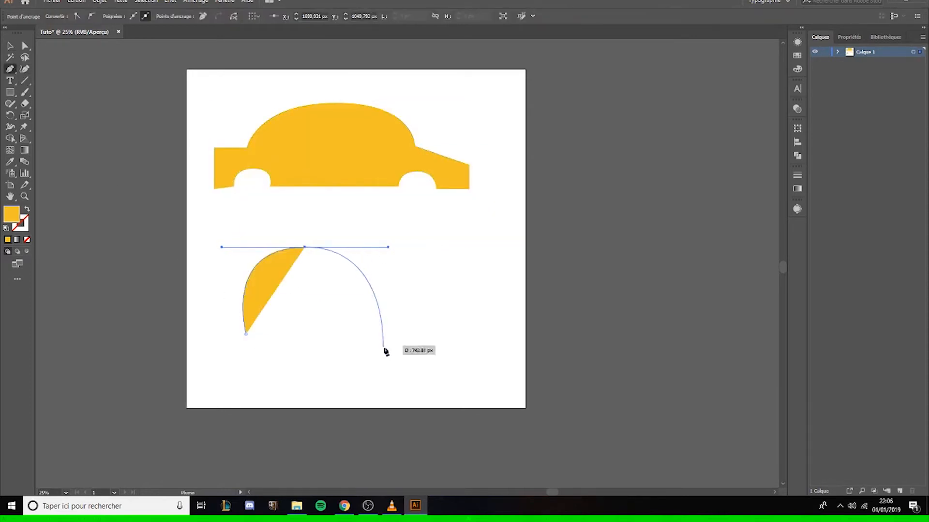
left_click_drag(305, 248, 306, 304)
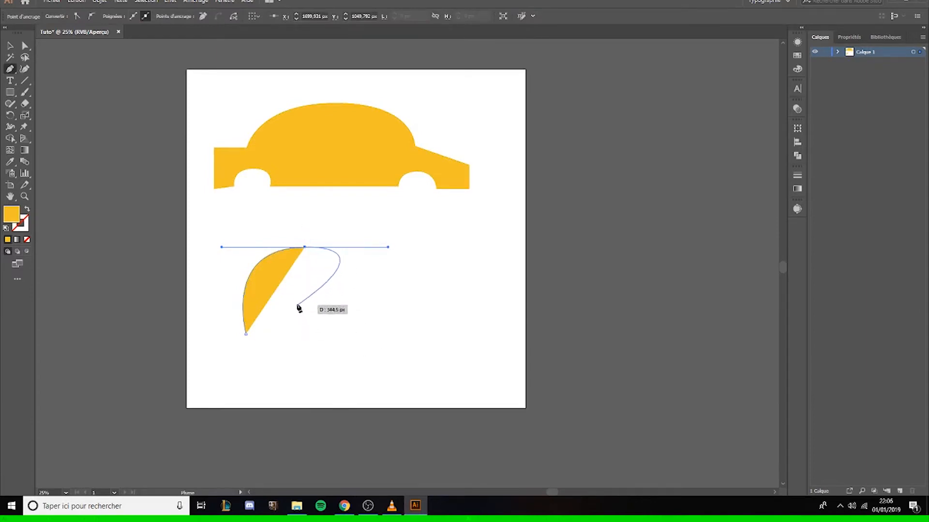
left_click(305, 248)
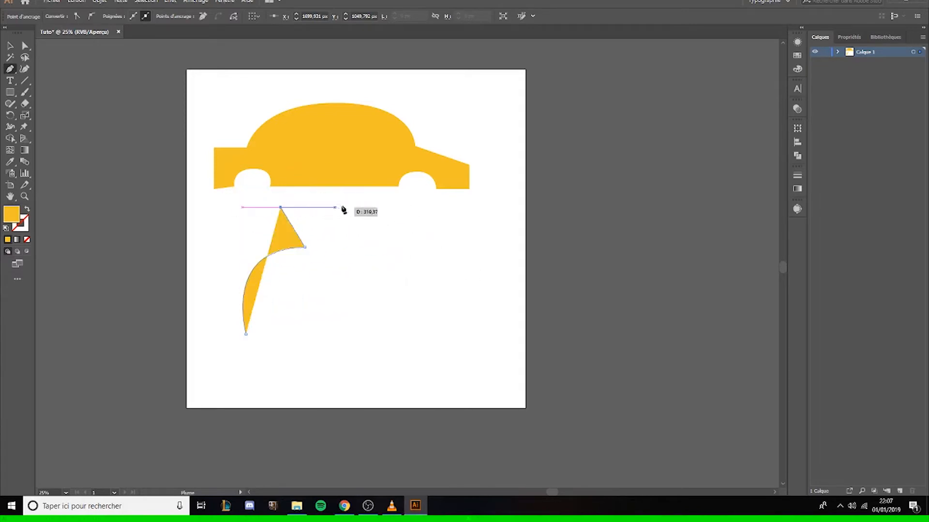
left_click(304, 334)
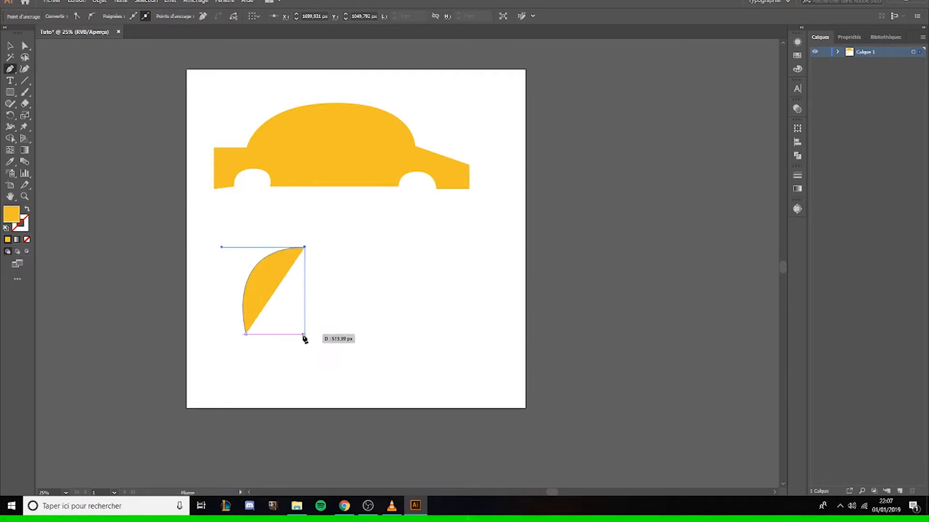
left_click(246, 335)
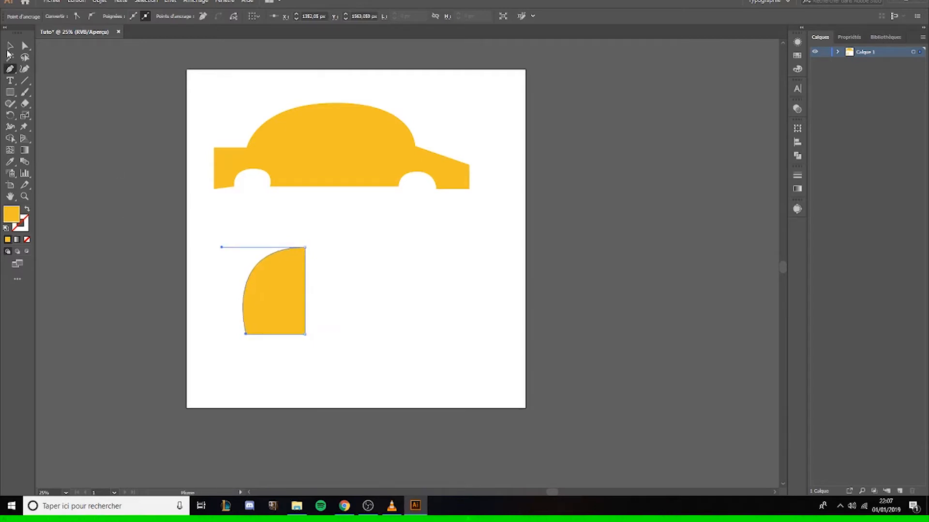
Move the new half-rounded shape up and left to about X 1368 px, Y 1221 px with the Selection tool.
left_click(10, 47)
left_click(229, 299)
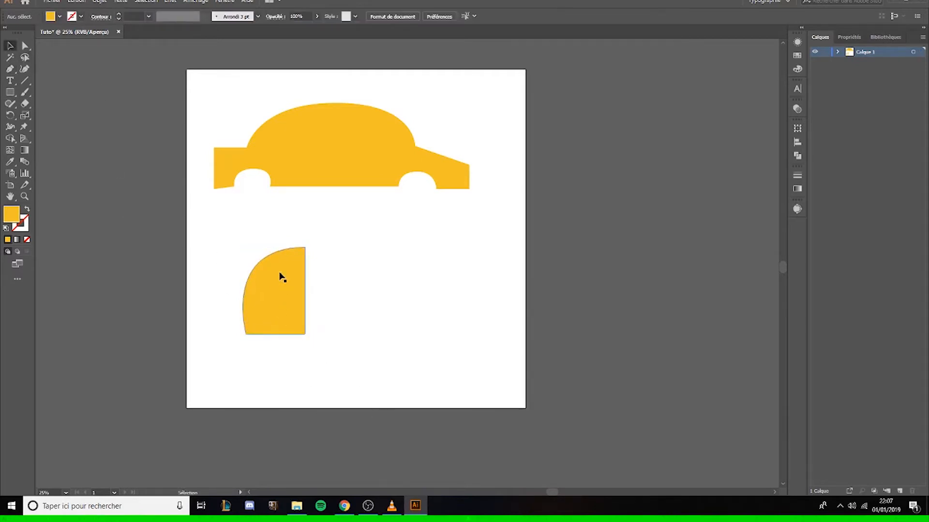
left_click_drag(287, 251, 259, 237)
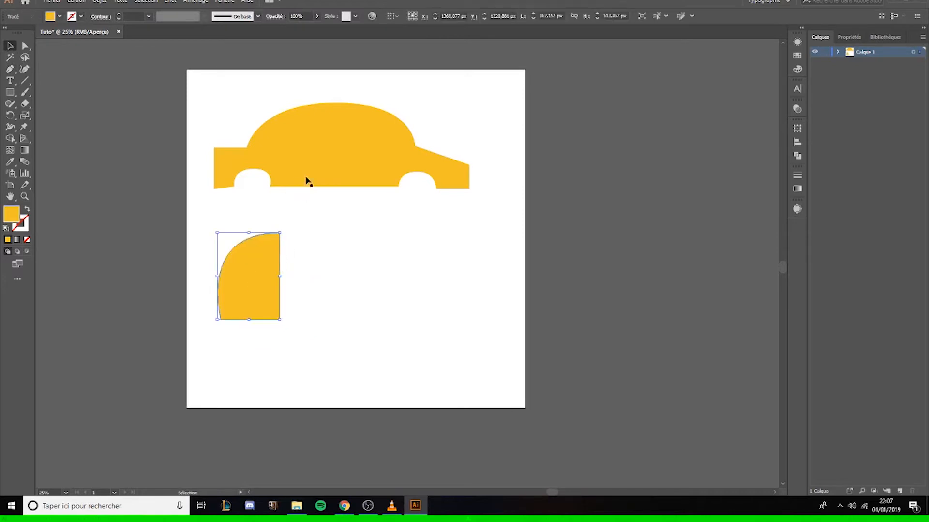
Move the car slightly right and down with the Direct Selection tool, and place its top roof anchor at about X 1905 px, Y 257 px.
left_click(26, 46)
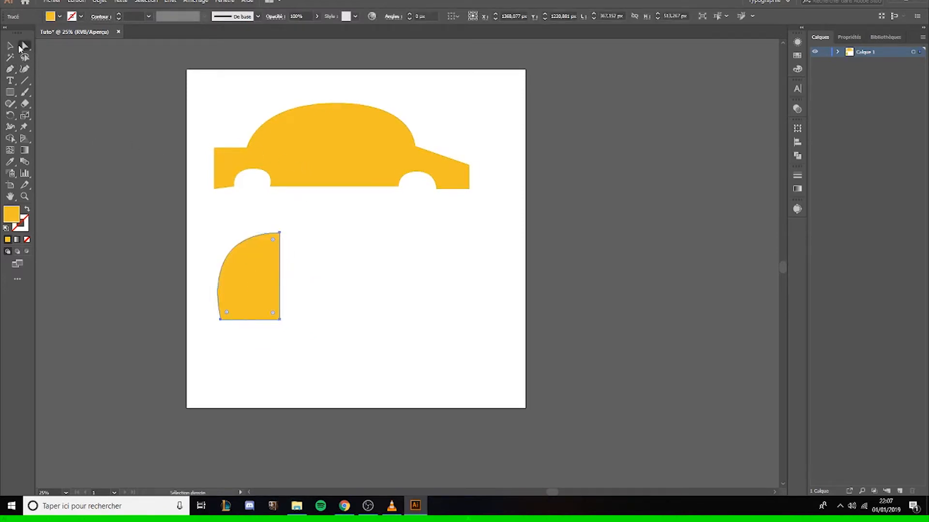
left_click(71, 207)
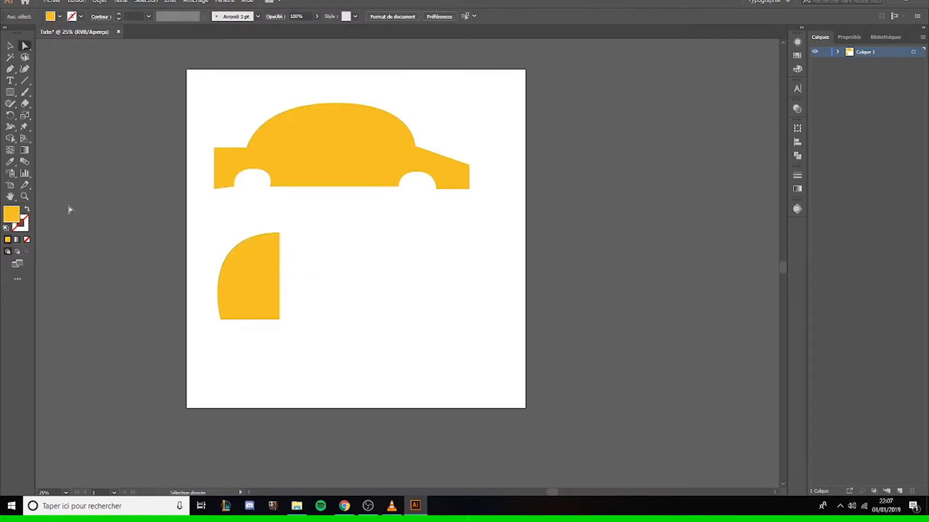
left_click(316, 152)
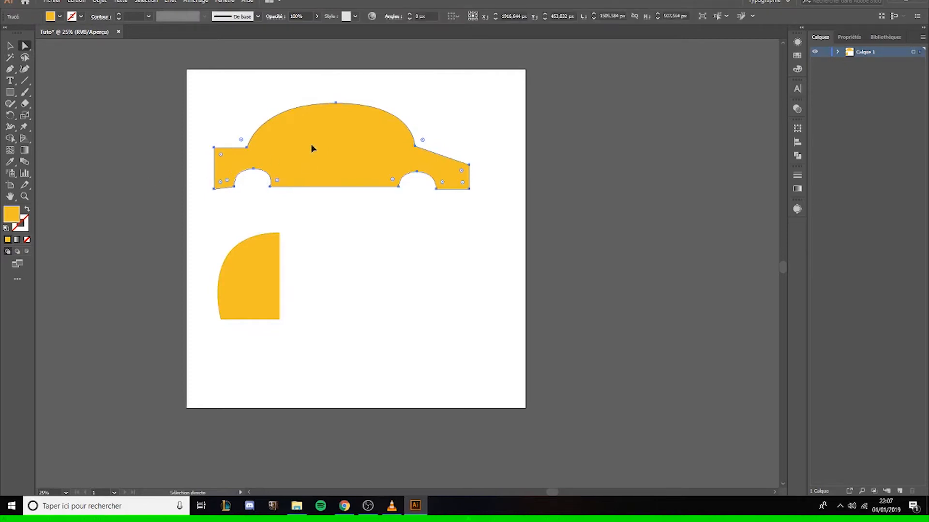
left_click_drag(312, 148, 324, 155)
mouse_move(348, 110)
left_mouse_down()
mouse_move(352, 97)
mouse_move(319, 98)
mouse_move(391, 92)
mouse_move(340, 112)
left_mouse_up()
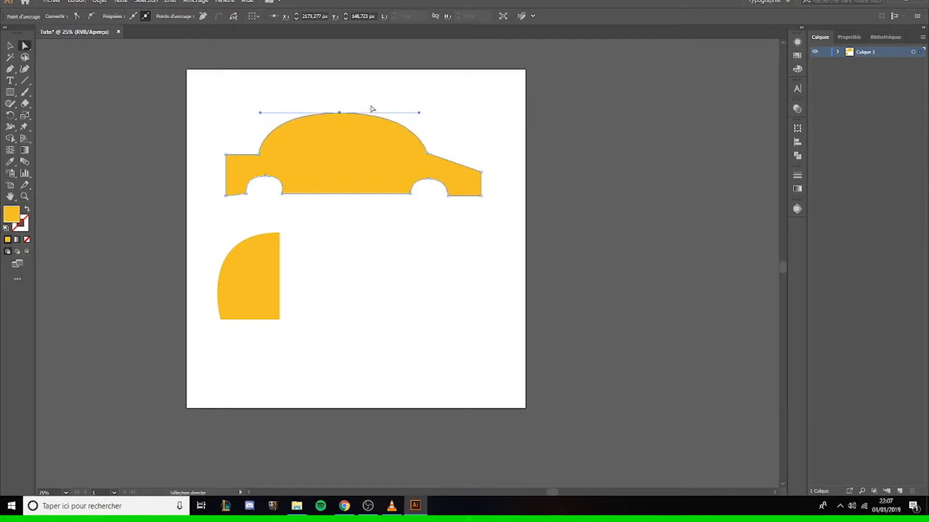
Try stretching the top roof anchor's front handle far beyond the car, and bring it back to about its former length.
left_click_drag(420, 115, 652, 114)
left_click(350, 153)
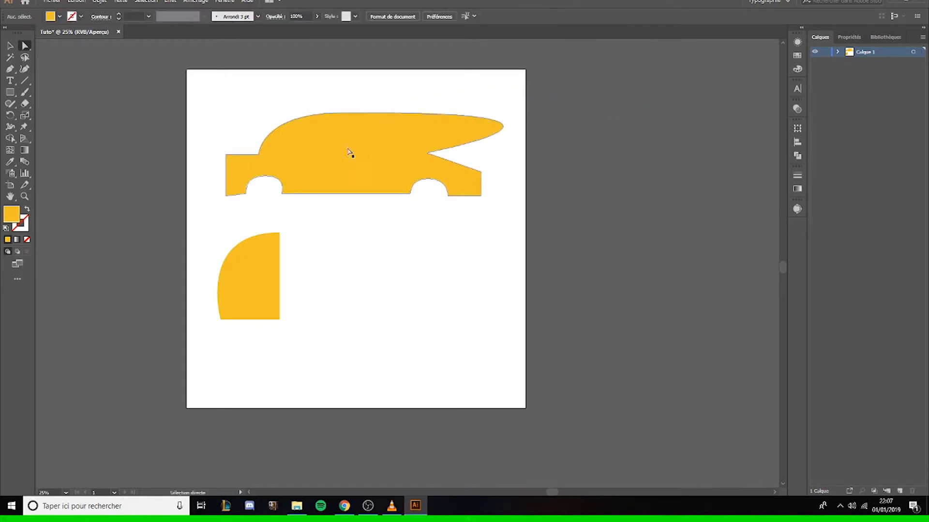
left_click(339, 113)
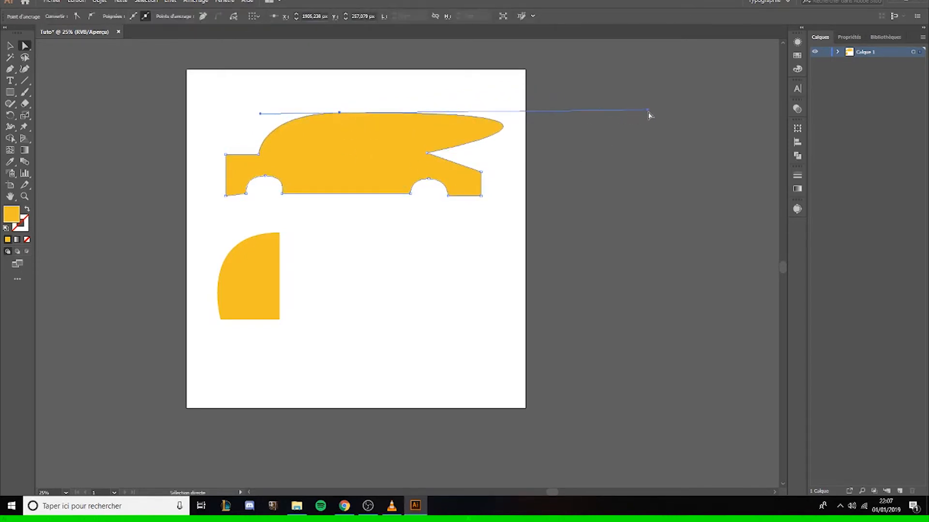
left_click_drag(638, 112, 421, 118)
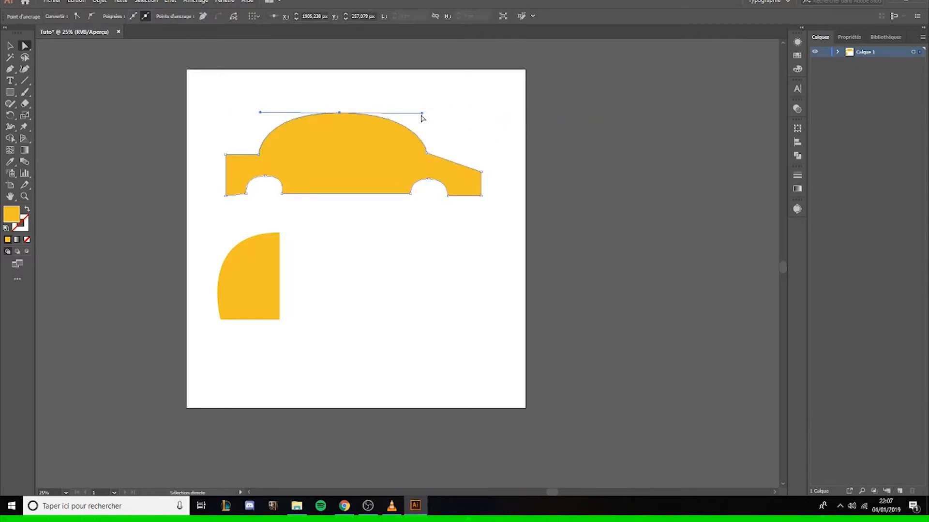
Add one anchor point to the roof's front curve and one to its rear curve with the Pen tool.
left_click(11, 70)
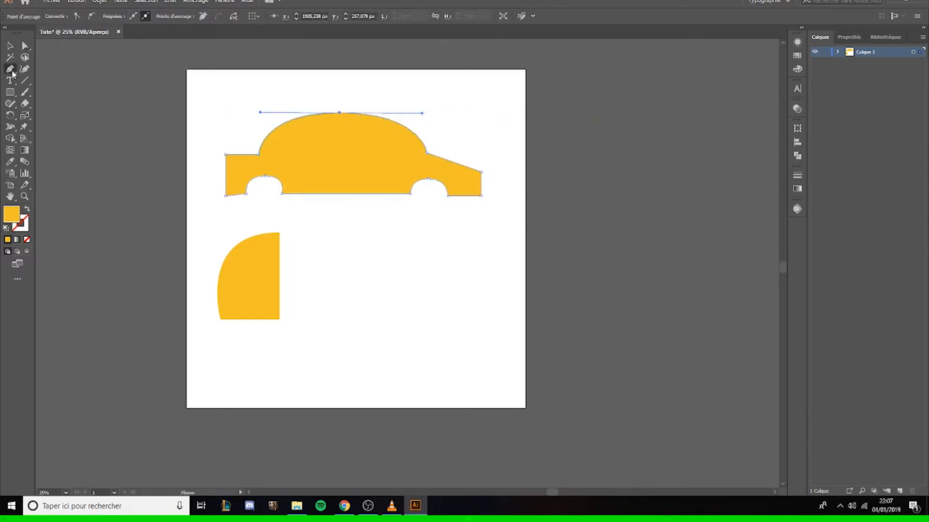
left_click(406, 130)
left_click(275, 127)
Try reshaping the roof by moving the added front anchor inward and the top anchor down and back with Direct Selection.
left_click(25, 46)
left_click_drag(407, 127, 383, 140)
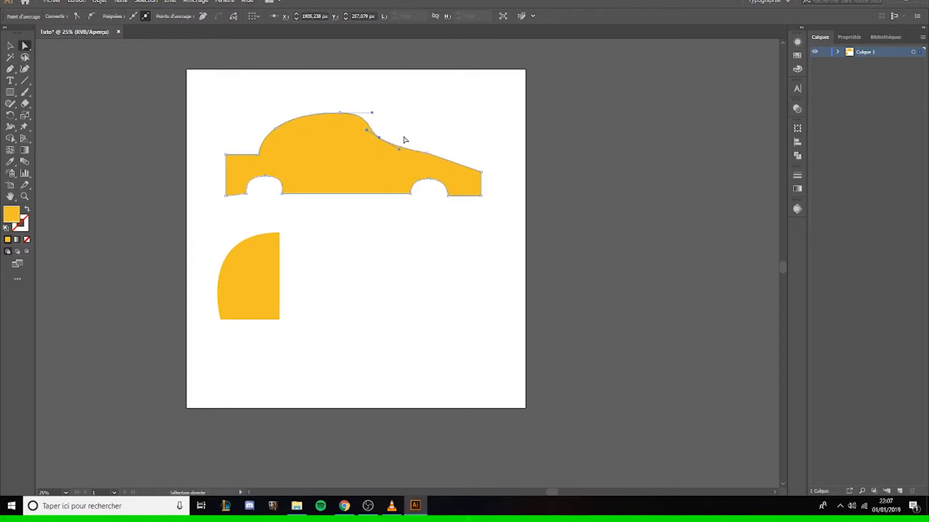
left_click(519, 244)
left_click(348, 114)
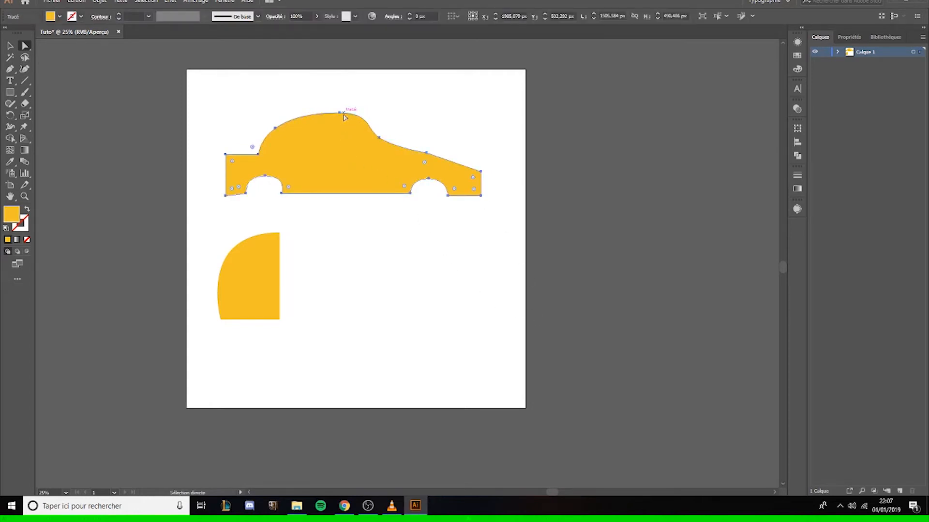
left_click_drag(342, 108, 323, 125)
left_click(400, 223)
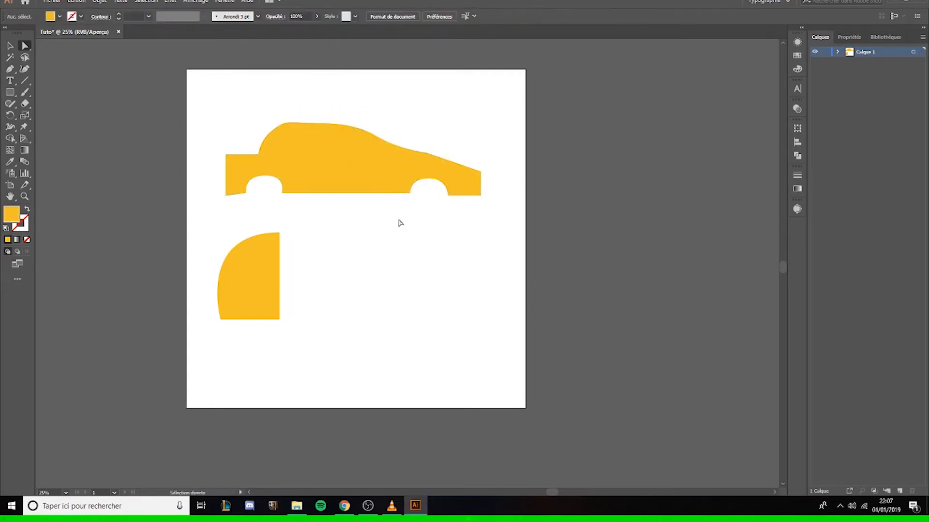
Undo the roof anchor moves while keeping the two added anchor points.
key("ctrl+z")
key("ctrl+z")
key("ctrl+z")
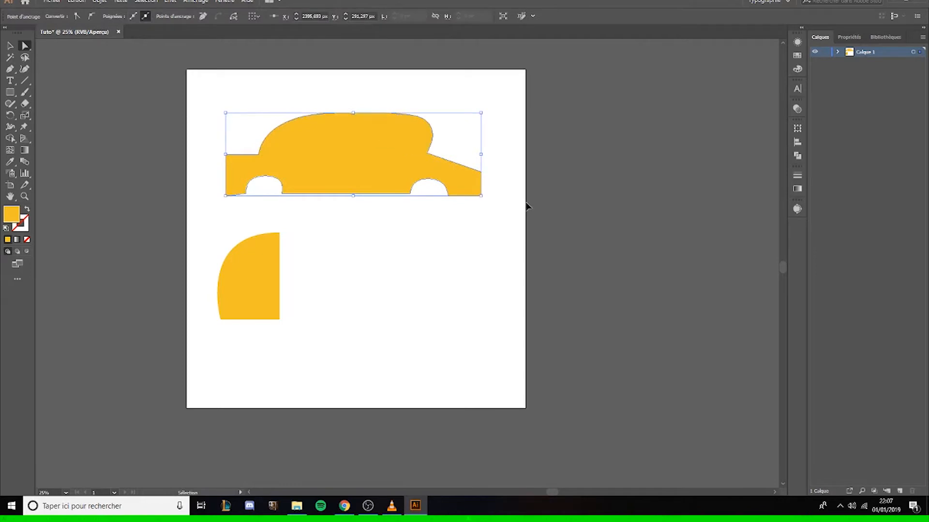
Try deleting the roof's top anchor and the trunk's upper rear corner with the Pen tool, and undo both deletions.
left_click(13, 71)
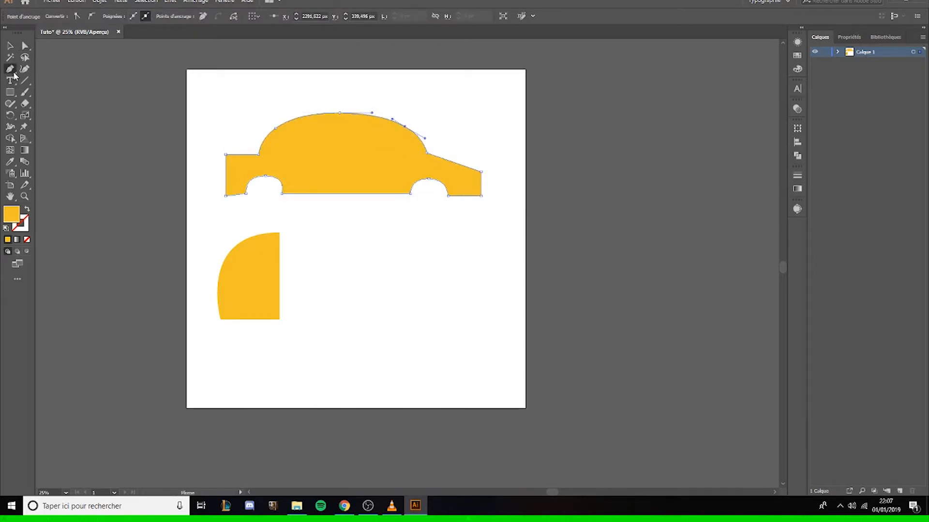
left_click(340, 114)
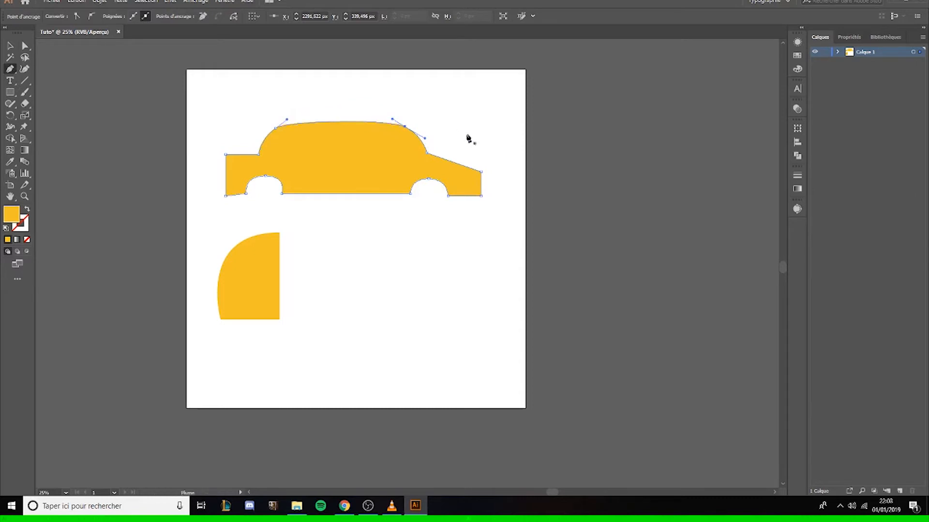
left_click(227, 155)
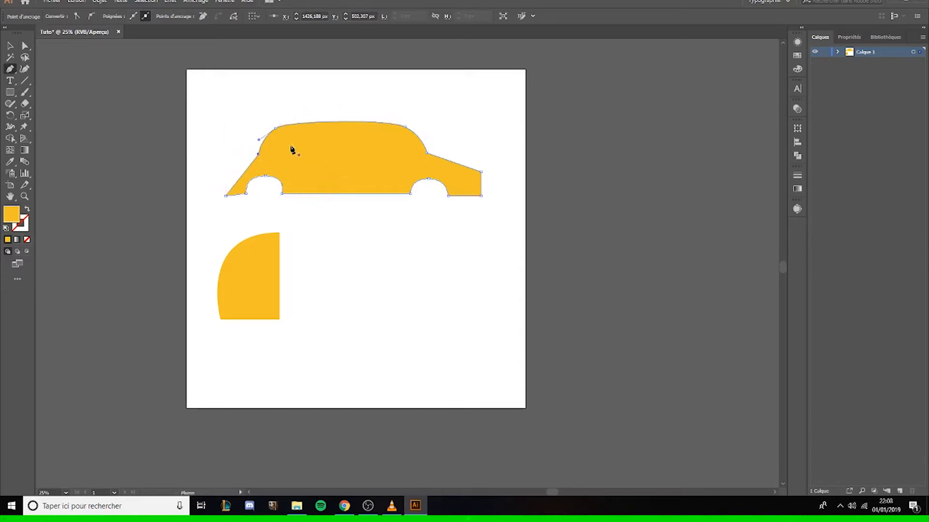
key("ctrl+z")
key("ctrl+z")
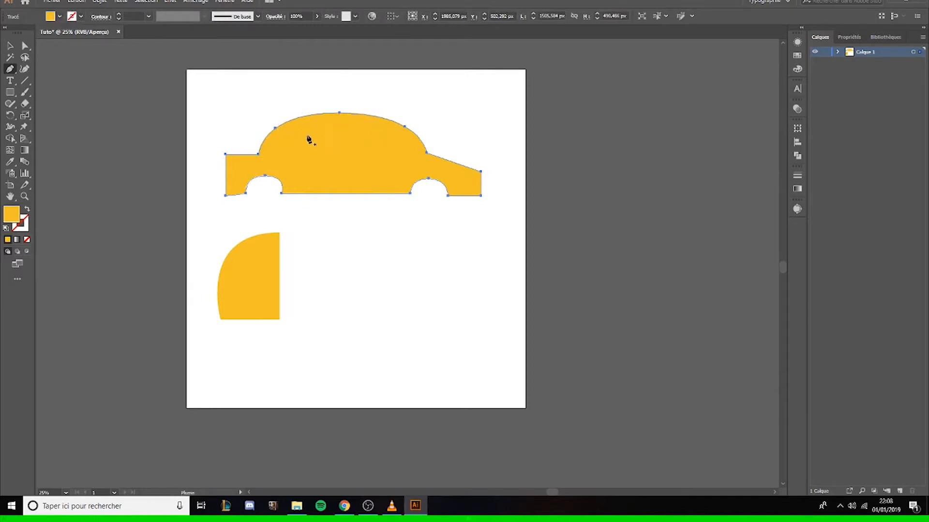
Delete the roof's top anchor and the top anchors of both wheel arches with the Pen tool.
left_click(339, 113)
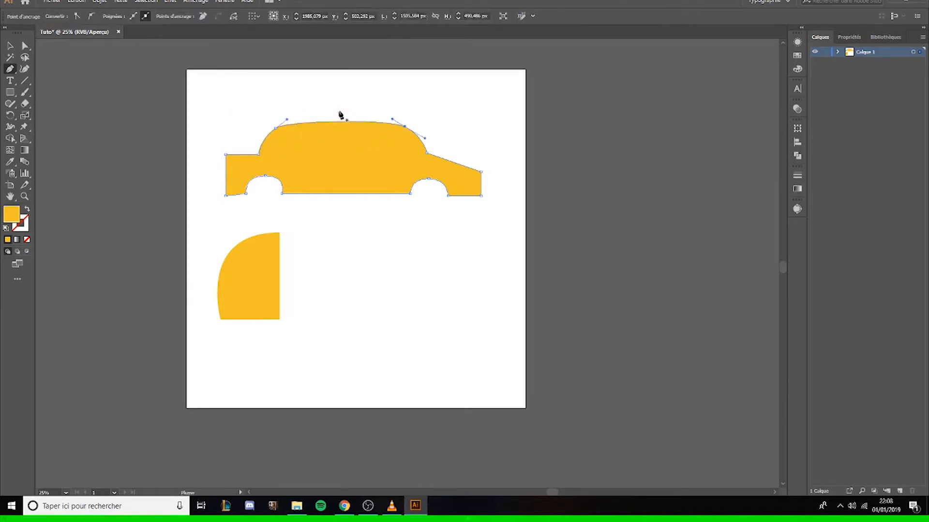
left_click(428, 179)
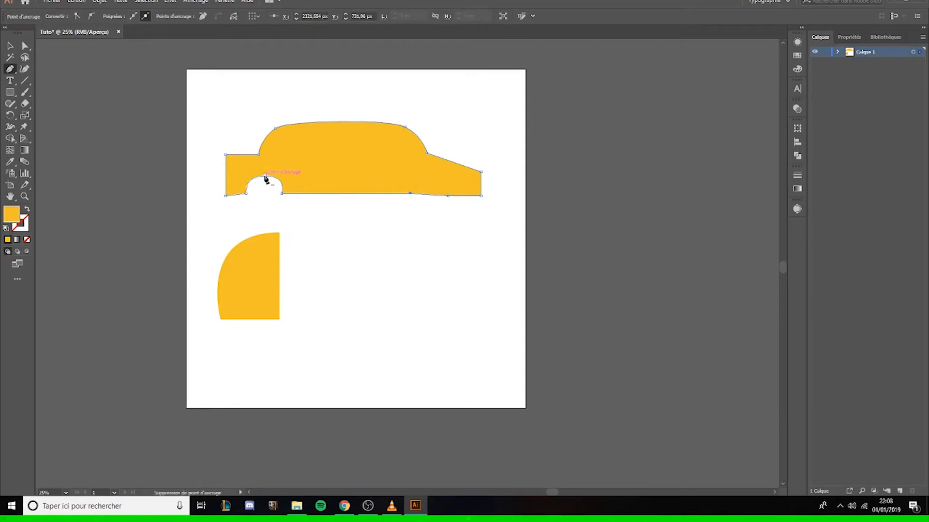
left_click(265, 179)
key("v")
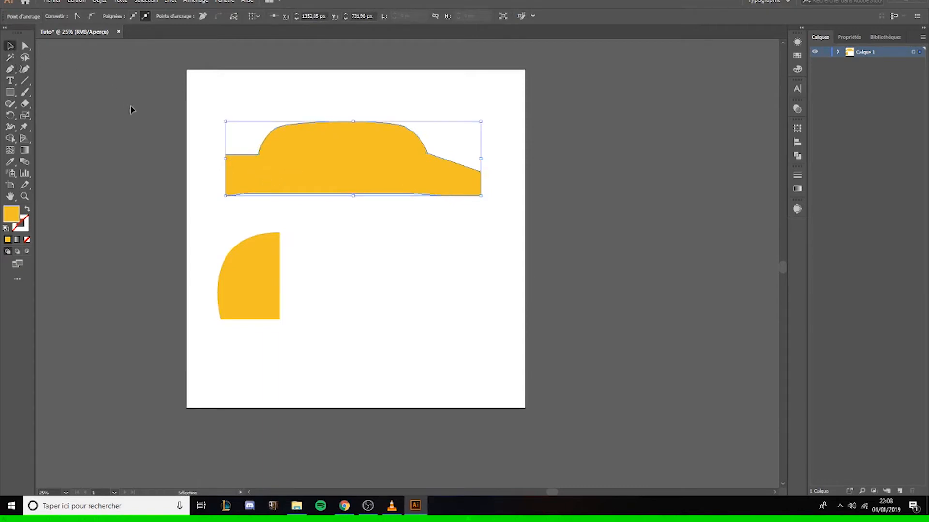
Start a Curvature tool path with two points in the empty area below the car.
left_click(25, 69)
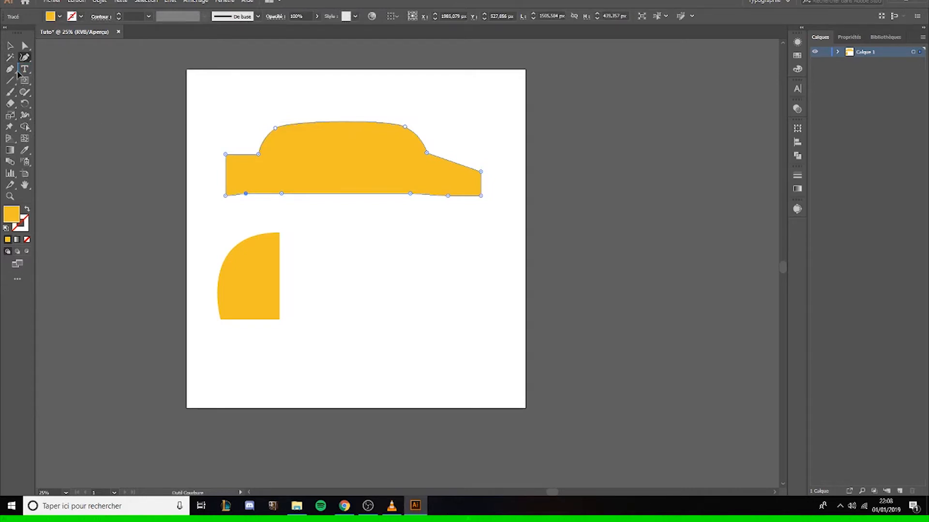
key("ctrl")
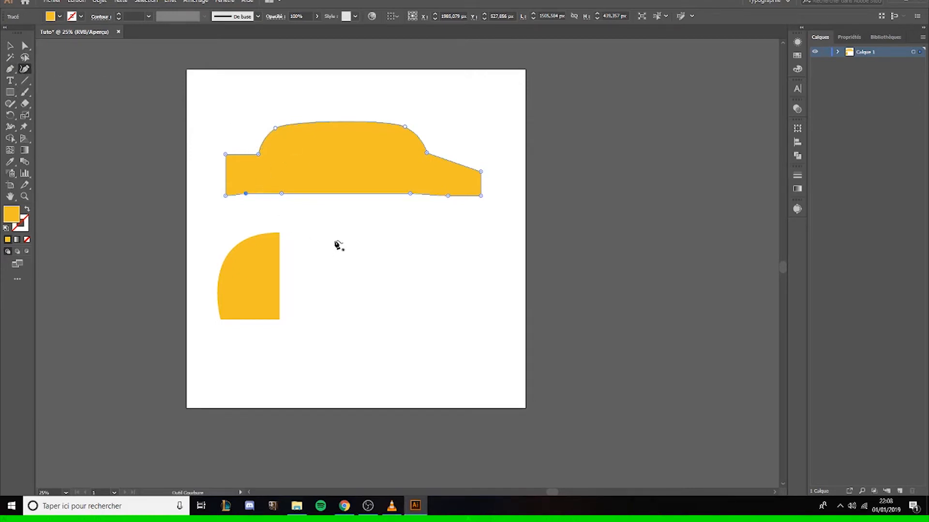
left_click(411, 232)
left_click(346, 268)
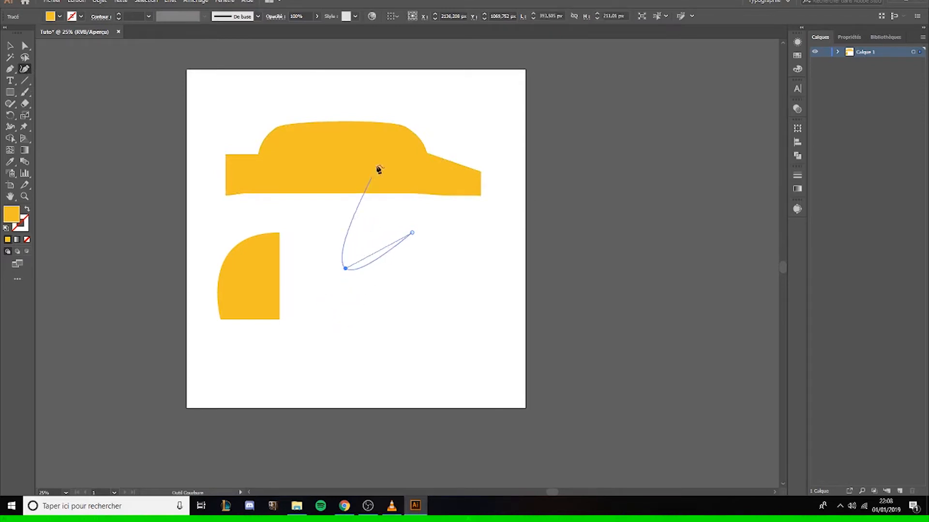
scroll(406, 135, "up", 2)
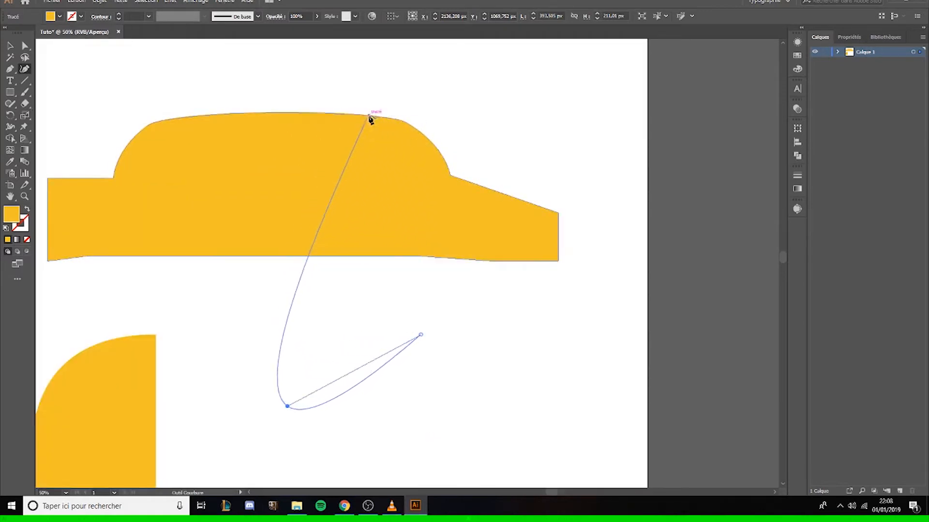
scroll(353, 189, "down", 3)
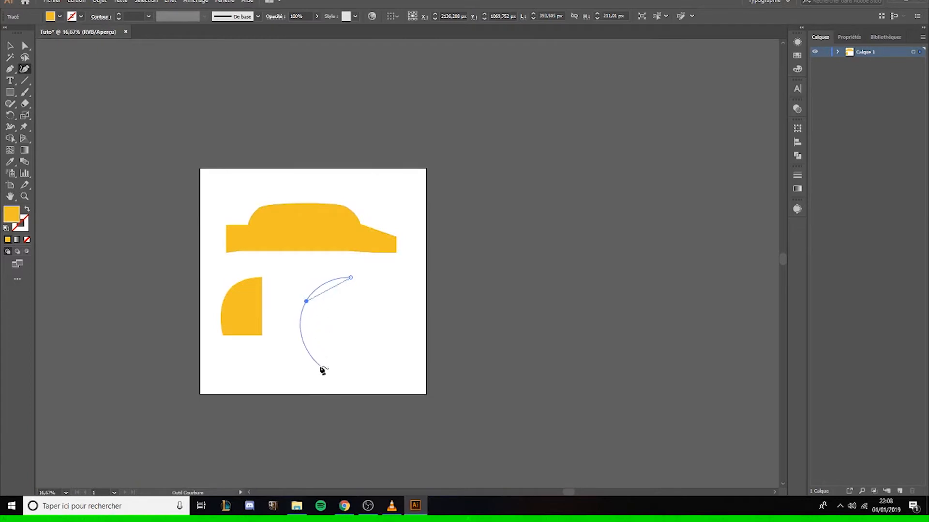
scroll(322, 366, "up", 2)
scroll(321, 365, "down", 1)
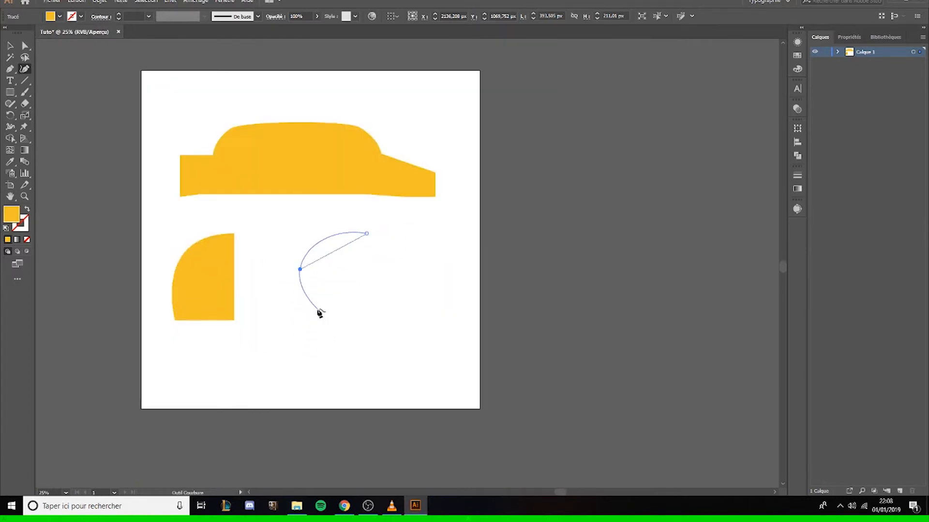
Complete the Curvature path as a closed rounded shape with a notch cut into its side like an open mouth.
left_click(316, 336)
left_click(408, 329)
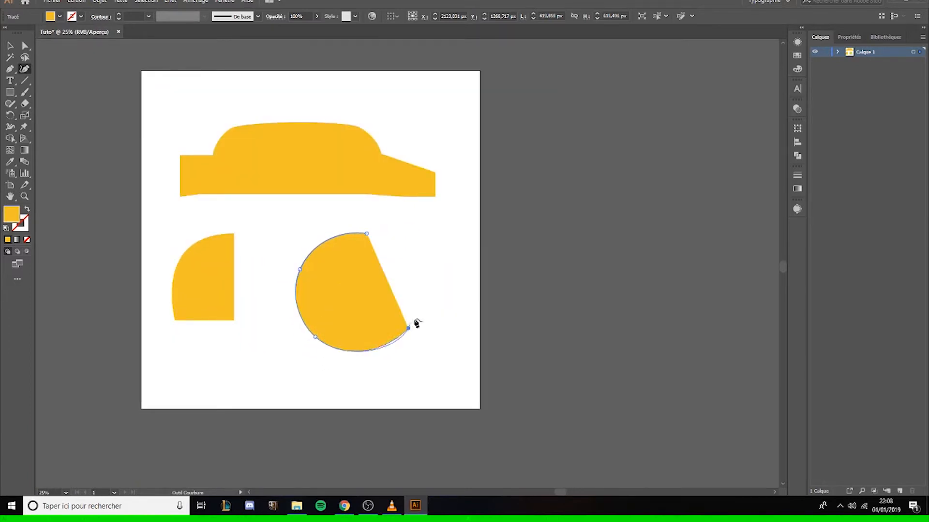
left_click(366, 302)
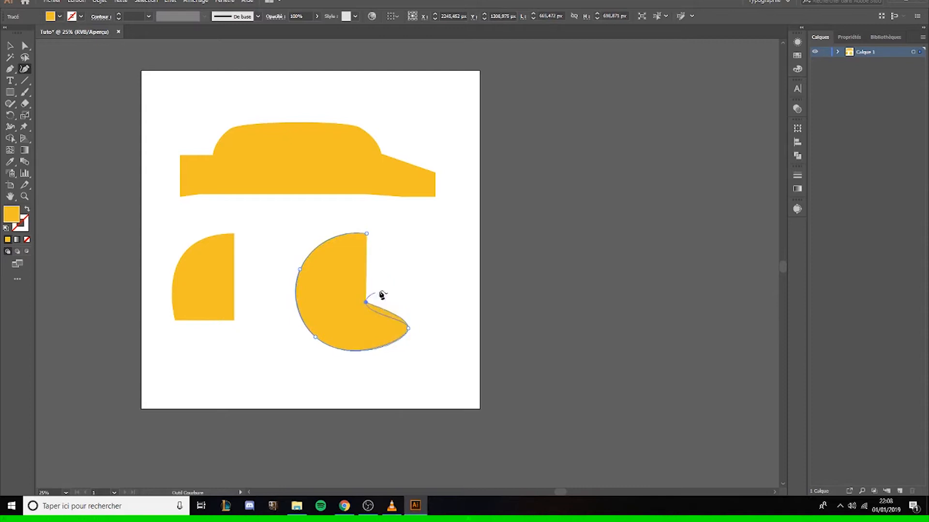
left_click(414, 281)
left_click(421, 254)
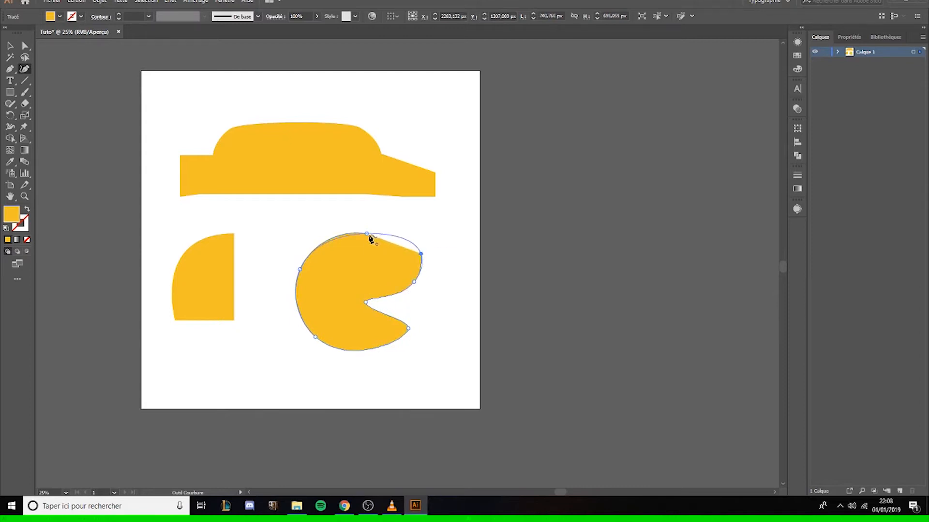
left_click(367, 233)
Move the notched curved shape slightly closer to the quarter-round shape and deselect it.
left_click(10, 45)
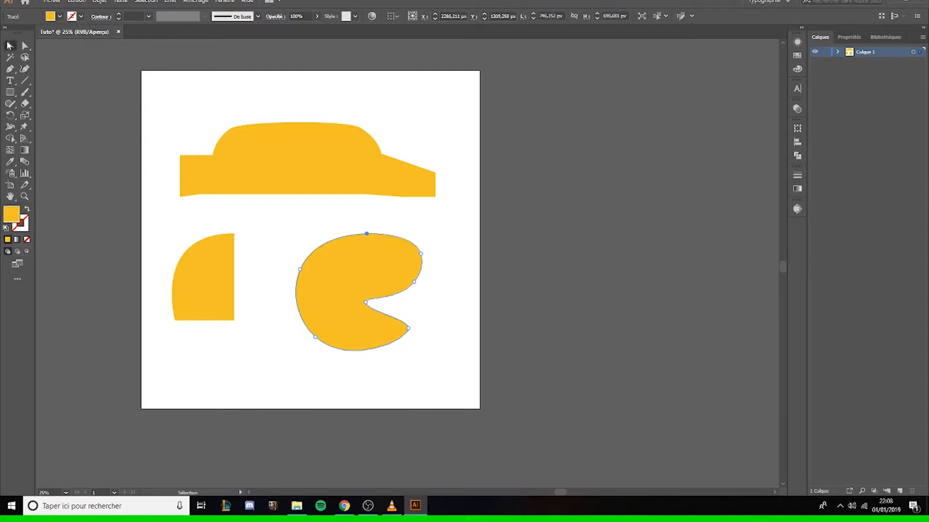
left_click(298, 228)
left_click_drag(376, 274, 353, 273)
left_click(468, 298)
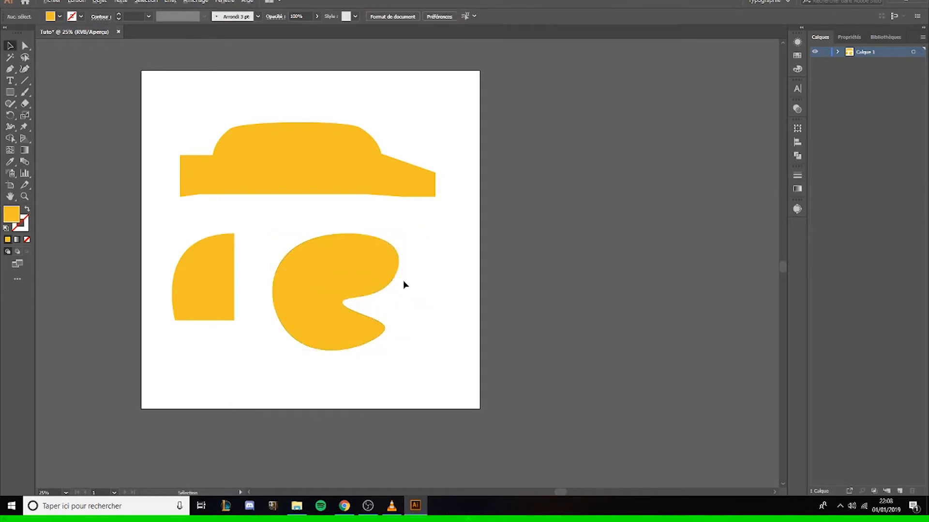
Delete the notched curved shape from the artboard.
scroll(393, 270, "down", 2)
scroll(408, 288, "up", 3)
left_click(340, 264)
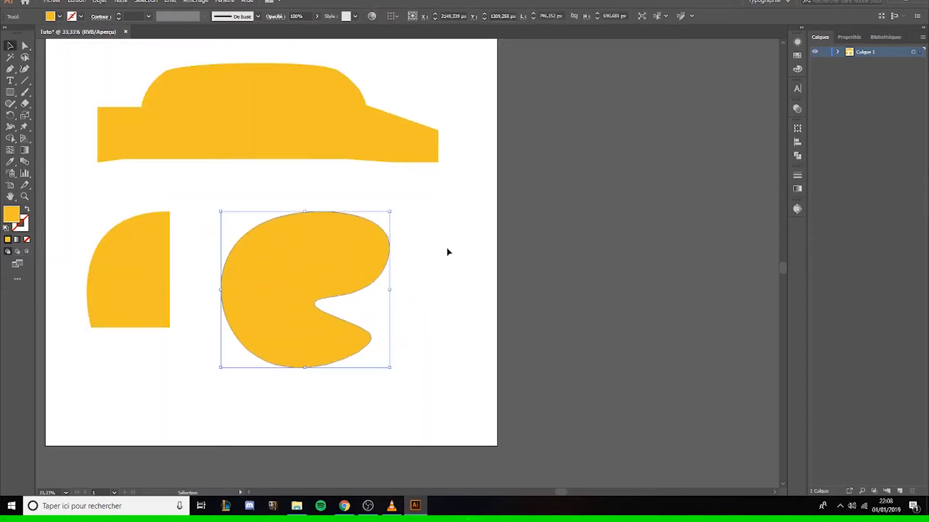
left_click(448, 250)
scroll(448, 251, "down", 2)
left_click(387, 250)
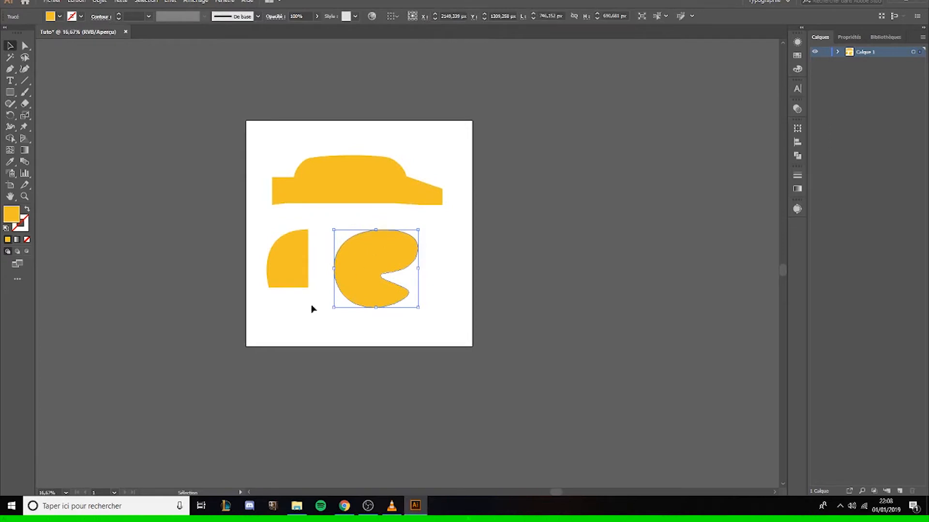
key("Delete")
Reshape the car's roof with the Curvature tool by moving its front anchor forward and down and adjusting the middle of the roofline.
left_click(25, 69)
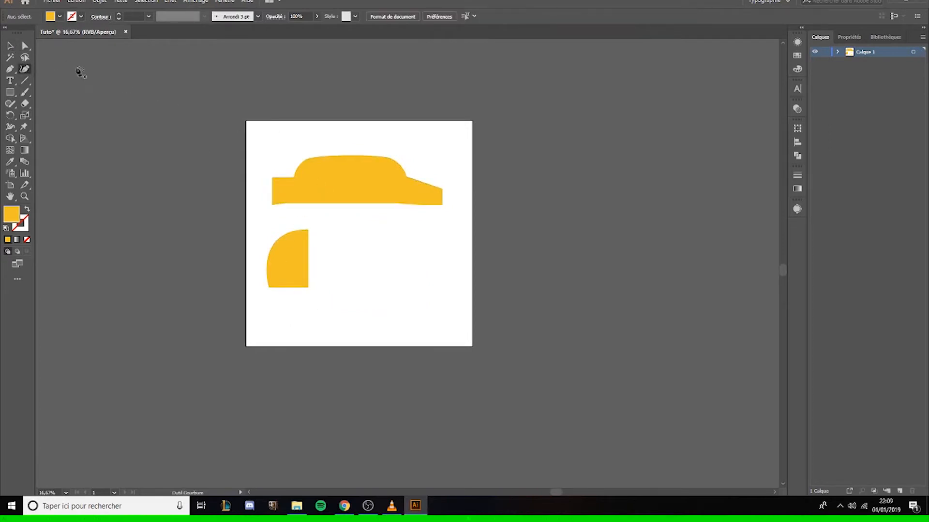
left_click(25, 46)
left_click(401, 171)
scroll(401, 171, "up", 2)
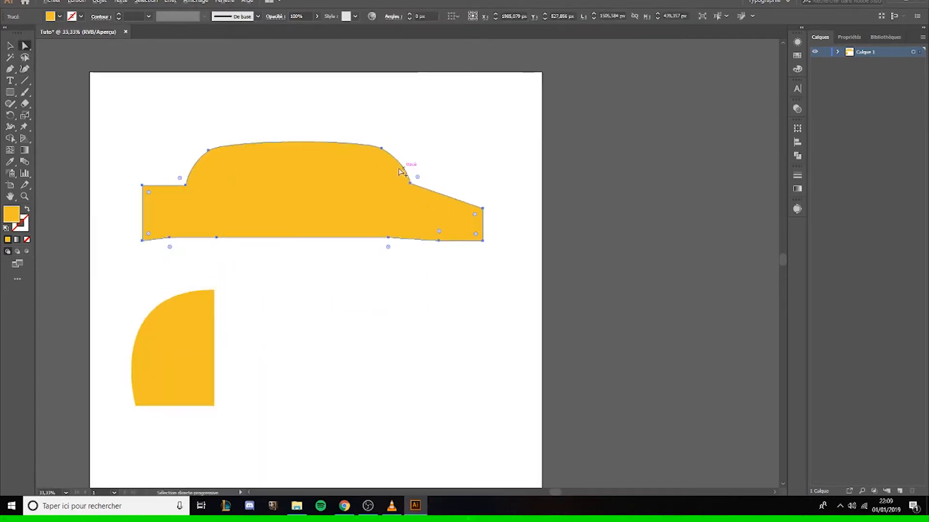
left_click(24, 69)
scroll(387, 144, "down", 1)
mouse_move(382, 148)
left_mouse_down()
mouse_move(379, 133)
mouse_move(395, 145)
mouse_move(390, 153)
left_mouse_up()
left_click_drag(321, 127, 317, 143)
Try pulling the roofline down just behind the front roof anchor, and undo the last changes.
left_click_drag(385, 148, 382, 160)
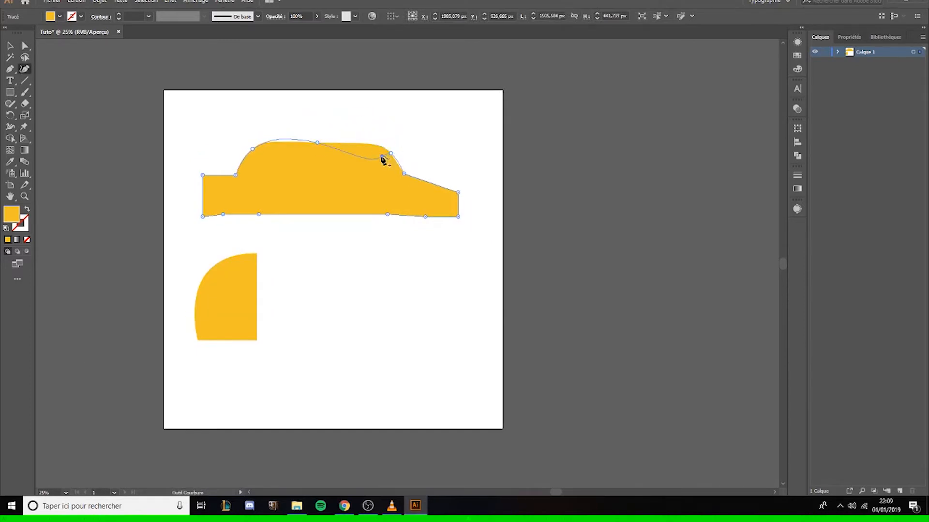
key("ctrl+z")
key("ctrl+z")
Move the front roof anchor forward and up with the Curvature tool, and delete it along with the windshield-base anchor.
mouse_move(390, 155)
left_mouse_down()
mouse_move(373, 173)
mouse_move(390, 145)
mouse_move(412, 141)
mouse_move(346, 141)
mouse_move(397, 135)
mouse_move(373, 157)
mouse_move(384, 129)
mouse_move(370, 170)
mouse_move(353, 143)
mouse_move(400, 133)
mouse_move(402, 146)
left_mouse_up()
left_click(26, 46)
left_click(25, 68)
key("Delete")
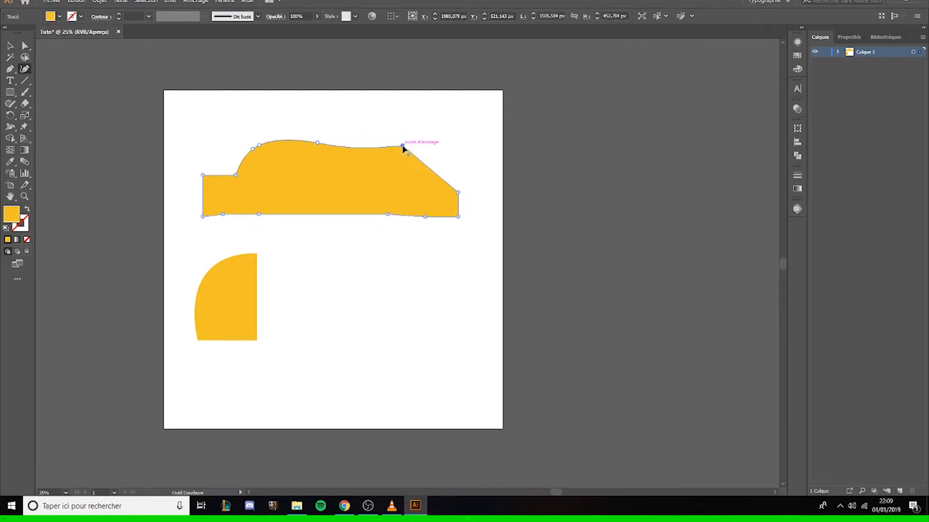
key("Delete")
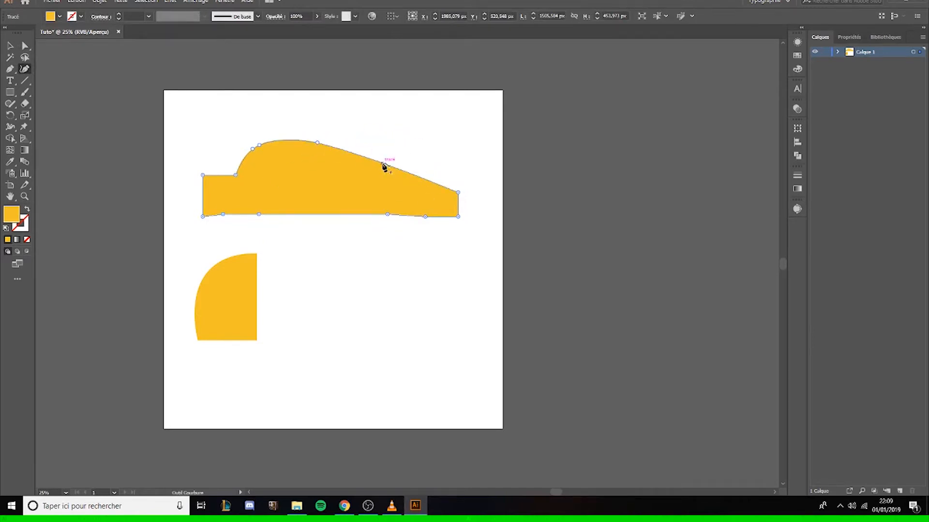
Add two Curvature points along the car's front slope and raise the upper one to form a curved windshield.
left_click(419, 176)
left_click_drag(386, 163, 385, 153)
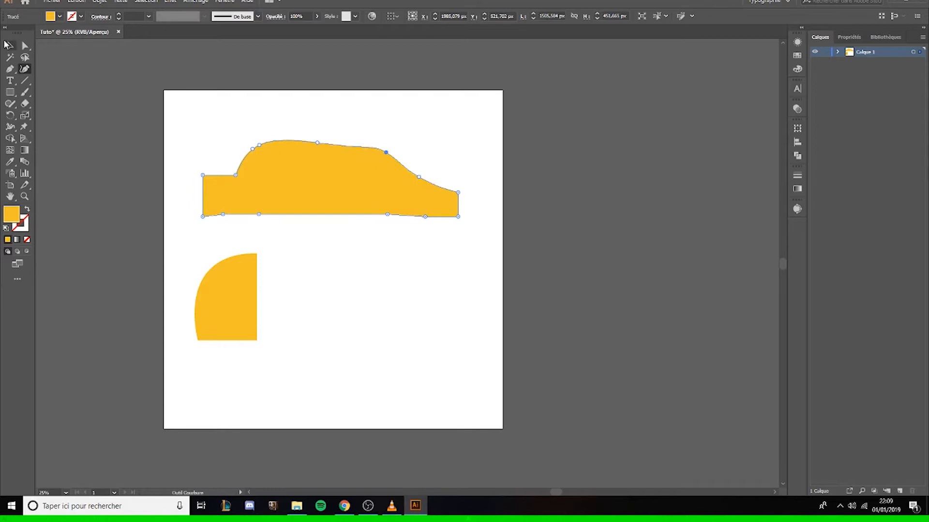
left_click(9, 45)
left_click(167, 100)
Delete the car and the quarter-round shape to clear the artboard.
left_click(293, 184)
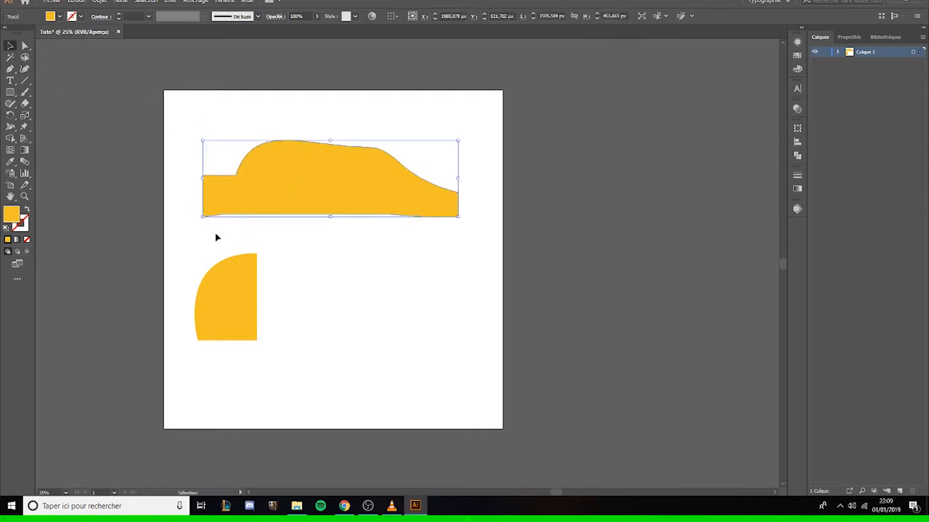
key("Delete")
left_click(215, 284)
key("Delete")
Try drawing a Pen path with two curved anchors on the empty artboard, and undo it.
left_click(9, 69)
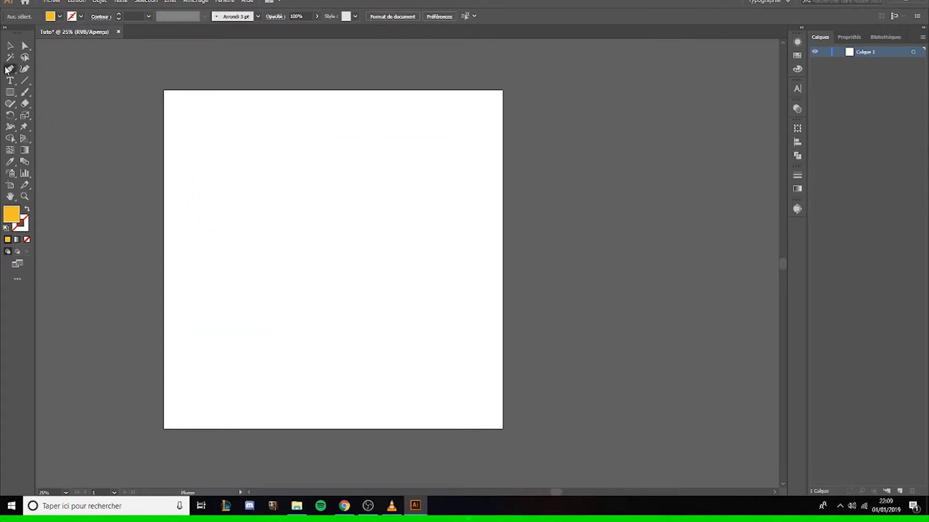
left_click_drag(265, 194, 265, 208)
left_click_drag(305, 313, 311, 314)
key("ctrl+z")
key("ctrl+z")
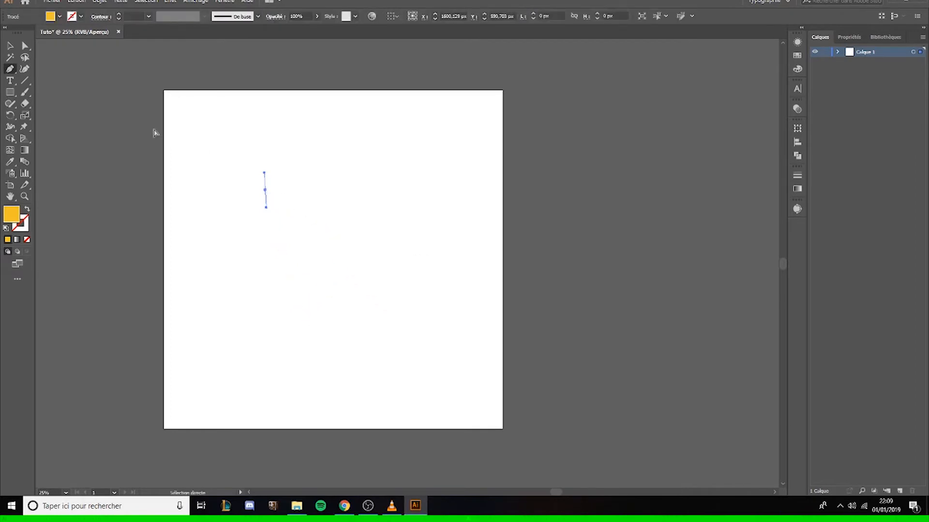
left_click(24, 70)
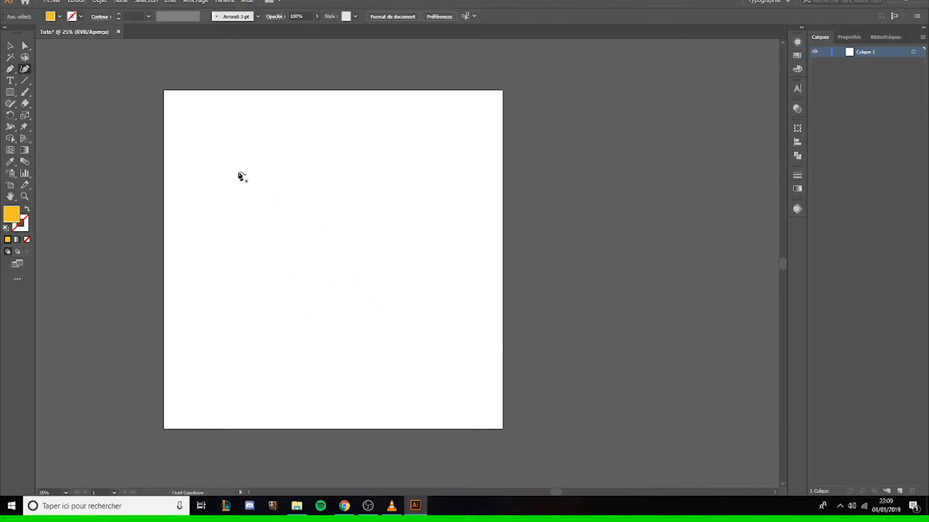
left_click(8, 82)
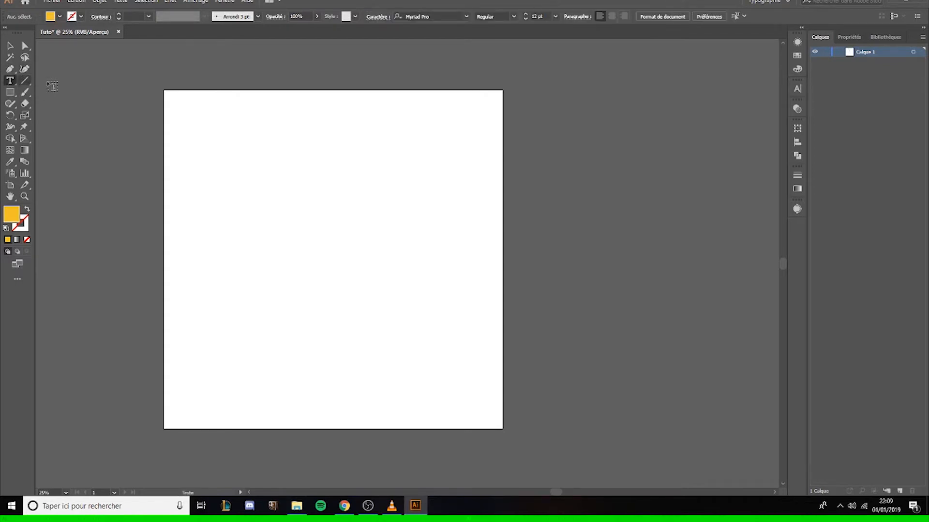
Draw a rounded rectangle about 1027 by 468 px in the upper half of the artboard.
left_click(9, 92)
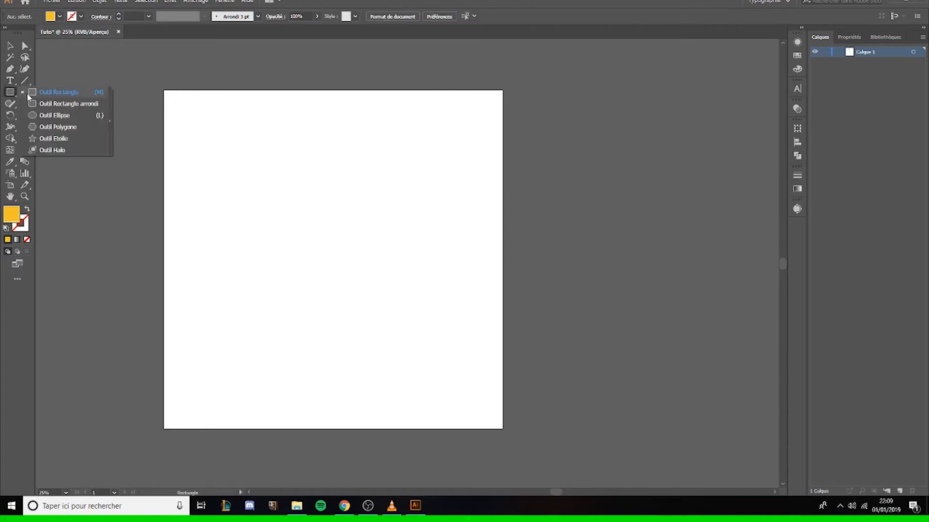
left_click(30, 103)
left_click_drag(247, 164, 420, 243)
Reduce the rectangle's corner radius to 0 px with Direct Selection, and delete the rectangle.
left_click(25, 45)
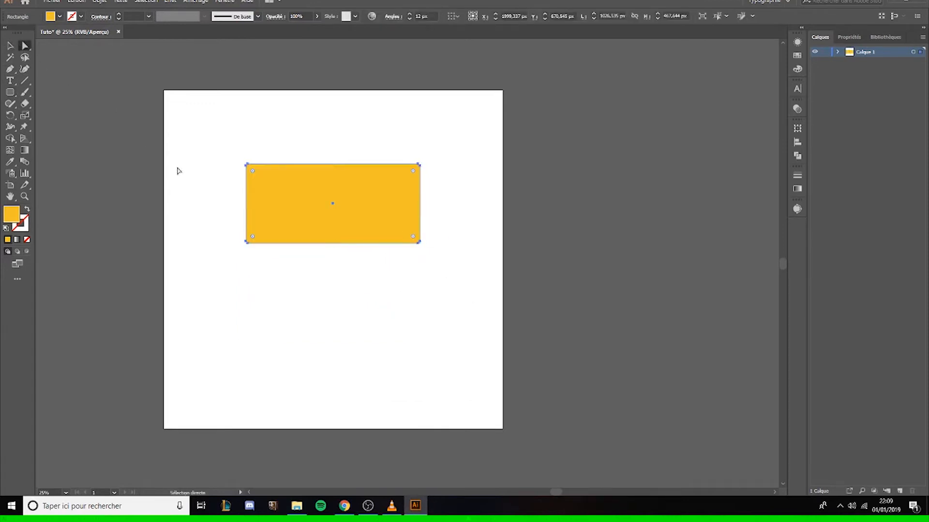
left_click_drag(252, 173, 178, 129)
scroll(246, 162, "up", 3)
scroll(203, 133, "down", 3)
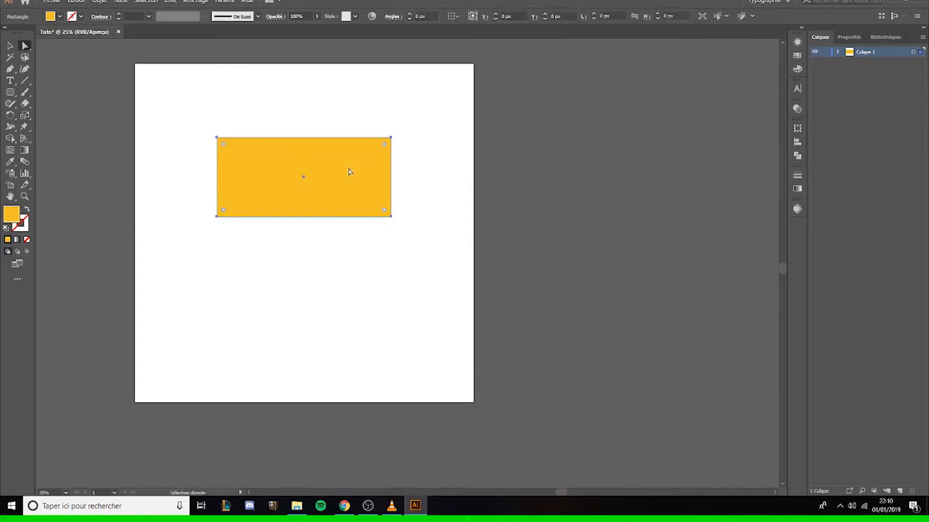
key("Delete")
Try a single dab with the Paintbrush tool near the middle of the artboard, and undo it.
left_click(25, 94)
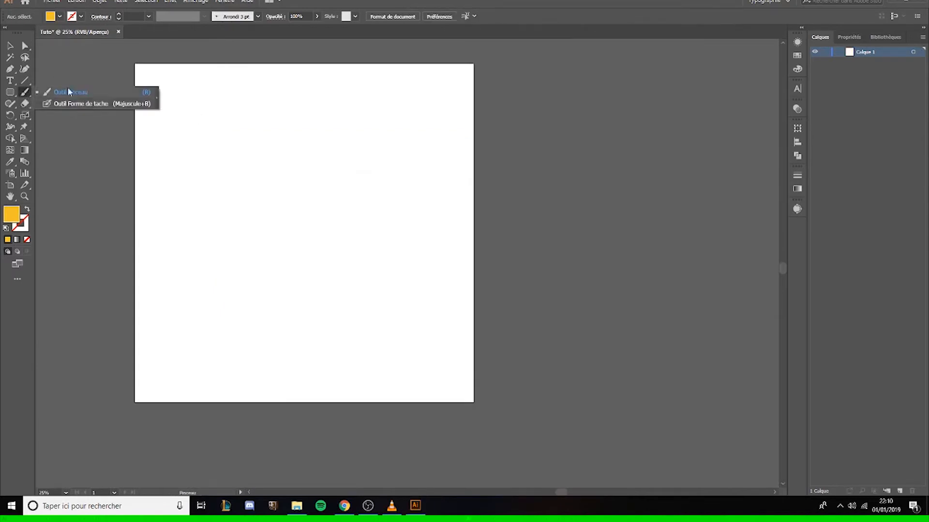
left_click(46, 92)
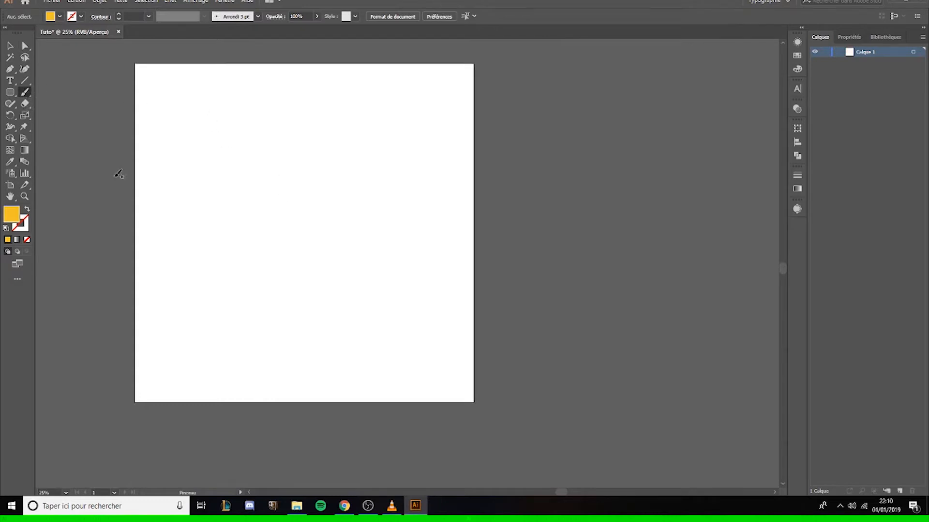
left_click(26, 93)
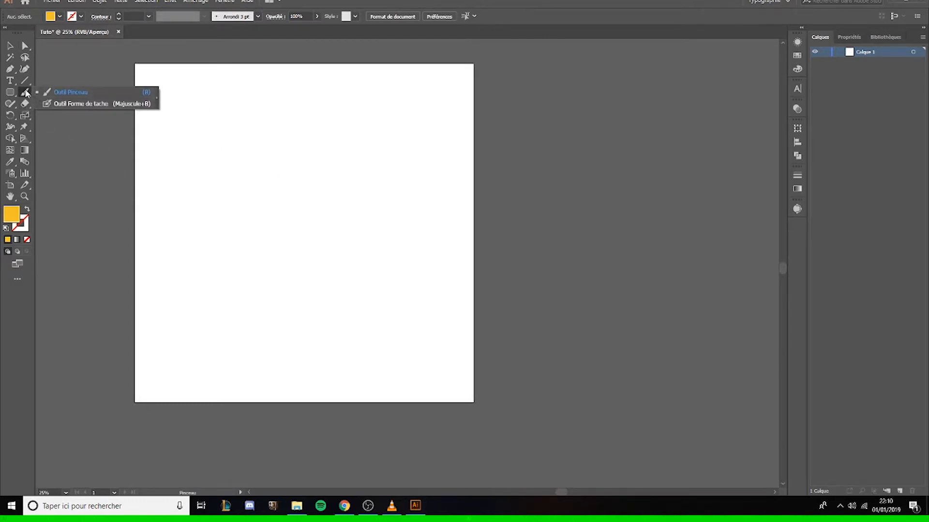
left_click(26, 93)
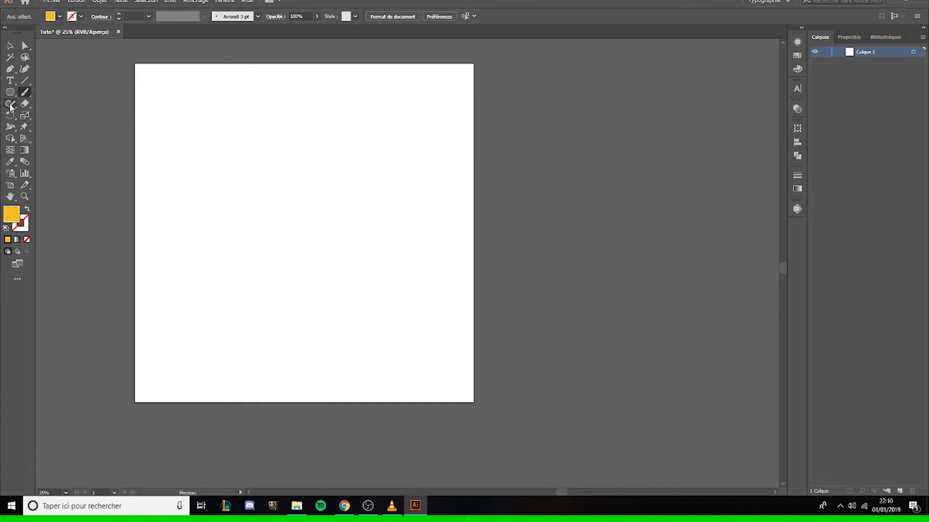
left_click(24, 96)
left_click(309, 223)
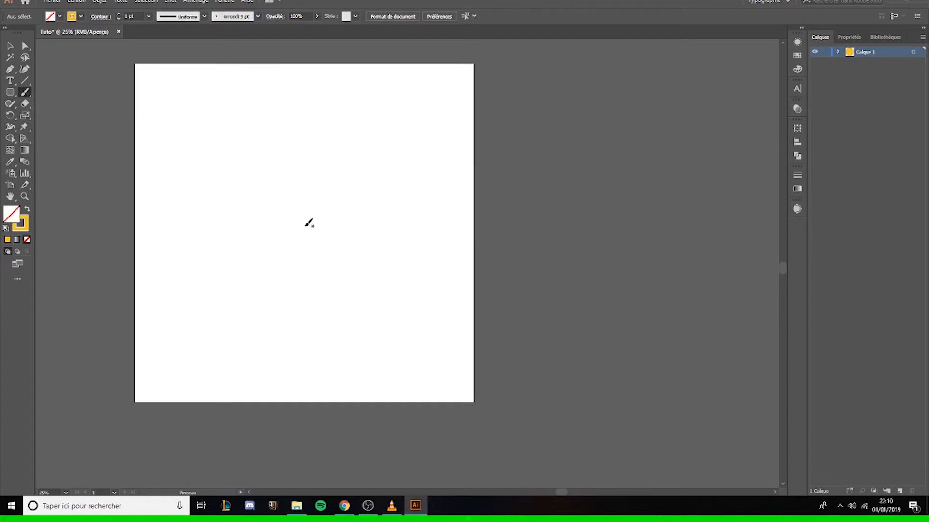
key("ctrl+z")
Paint a rising Paintbrush curve with a 1 pt stroke, undo it, and paint a shorter descending curve.
scroll(242, 196, "up", 2)
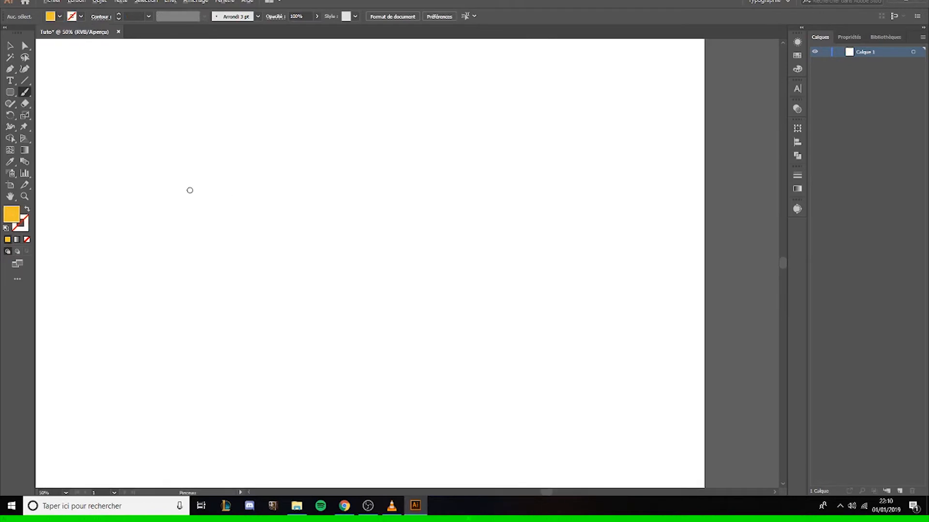
left_click_drag(221, 164, 429, 118)
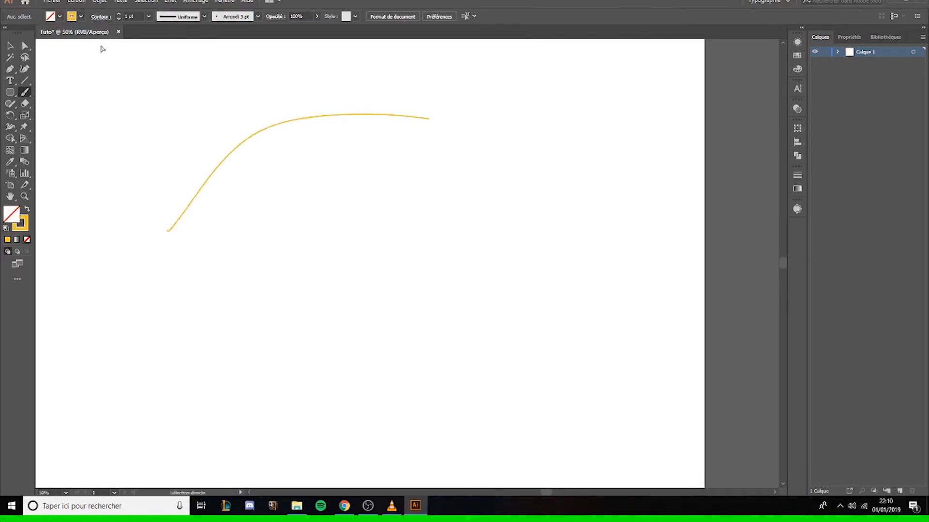
key("ctrl+z")
left_click_drag(125, 177, 277, 239)
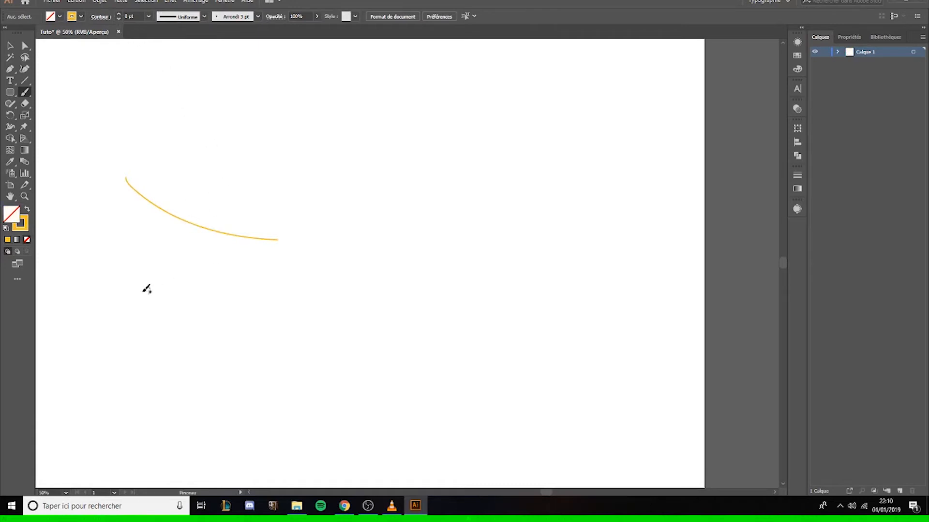
Paint a thick Paintbrush curve below the thin one, rising at its right end, and reshape its lower-left portion with Direct Selection.
left_click_drag(112, 302, 446, 161)
left_click(10, 45)
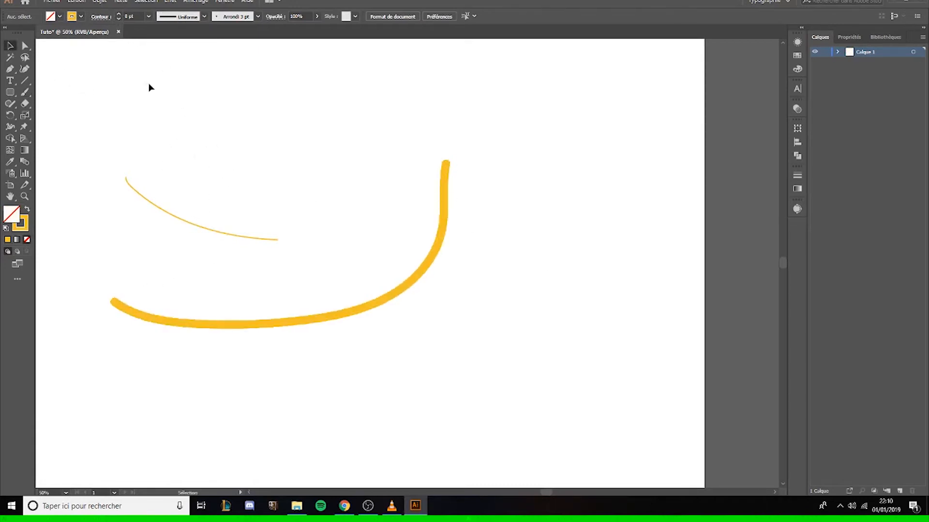
left_click(24, 46)
left_click(116, 305)
mouse_move(196, 326)
left_mouse_down()
mouse_move(264, 365)
mouse_move(238, 345)
left_mouse_up()
left_click(416, 373)
key("v")
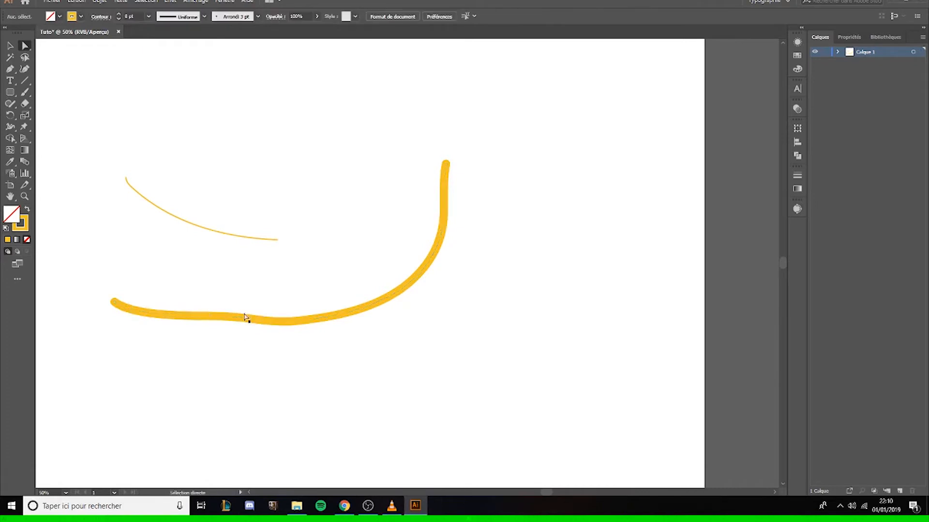
Delete the thin yellow curve, keeping only the thick one on the artboard.
left_click_drag(182, 277, 435, 279)
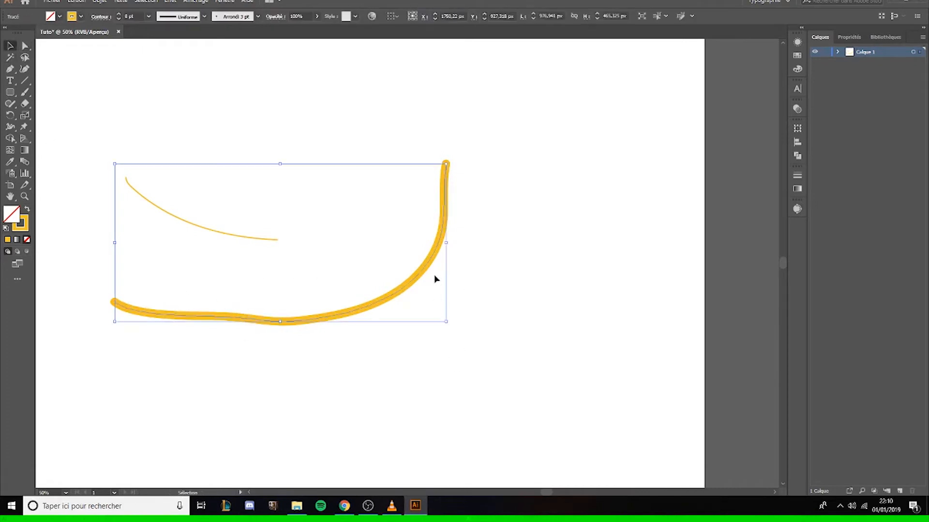
left_click(213, 225)
key("Delete")
left_click_drag(176, 224, 465, 343)
left_click(364, 338)
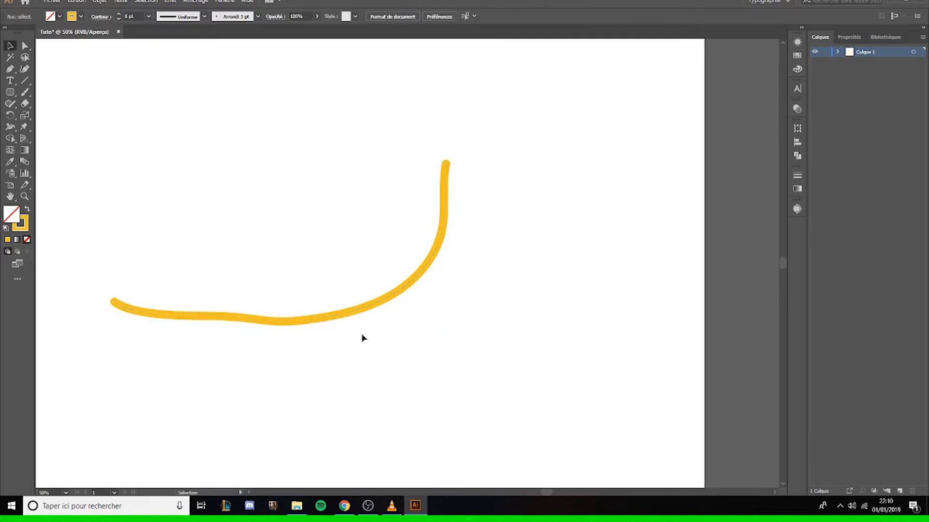
Expand the appearance of the thick brush stroke into a filled outline shape.
scroll(240, 313, "up", 1)
left_click_drag(155, 327, 197, 317)
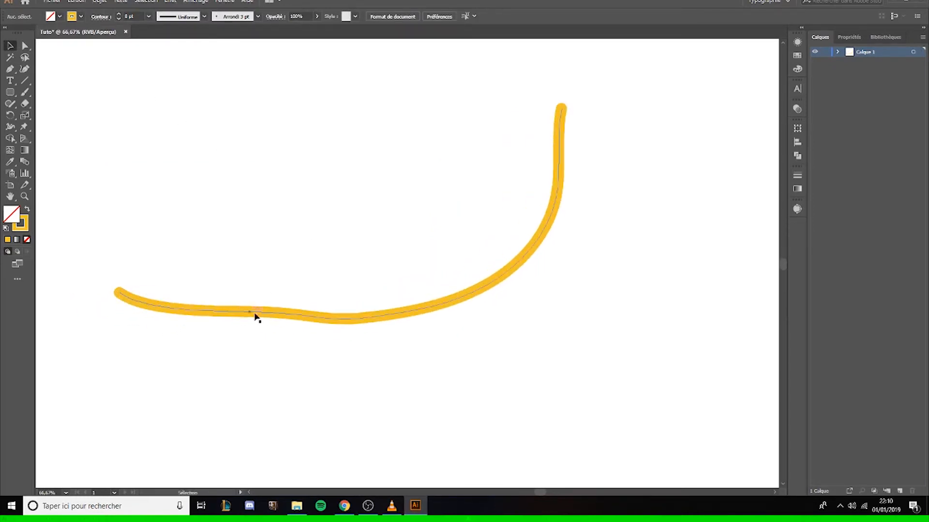
left_click_drag(232, 257, 459, 399)
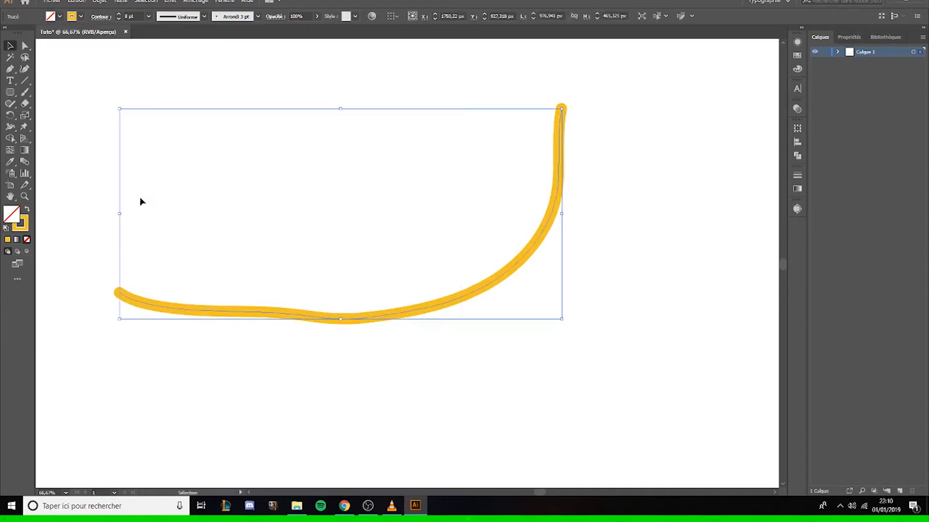
left_click(99, 1)
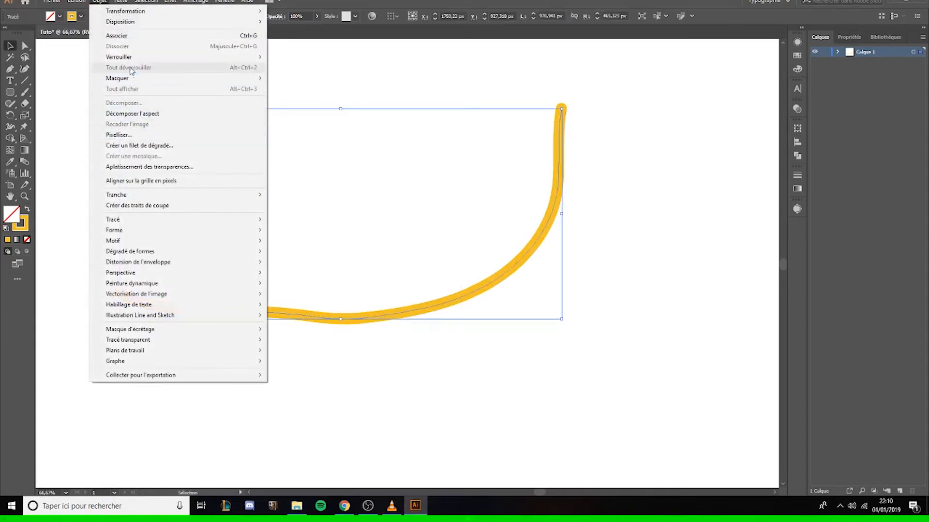
left_click(141, 115)
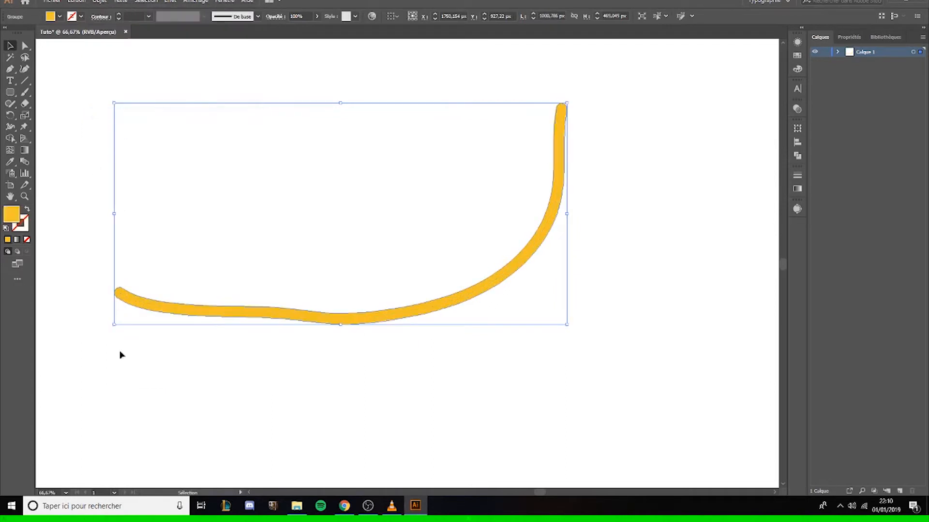
Try pulling the upper edge of the expanded shape upward with Direct Selection, and undo the bump.
left_click(317, 331)
left_click(270, 311)
key("a")
left_click_drag(270, 311, 270, 245)
left_click(347, 243)
key("ctrl+z")
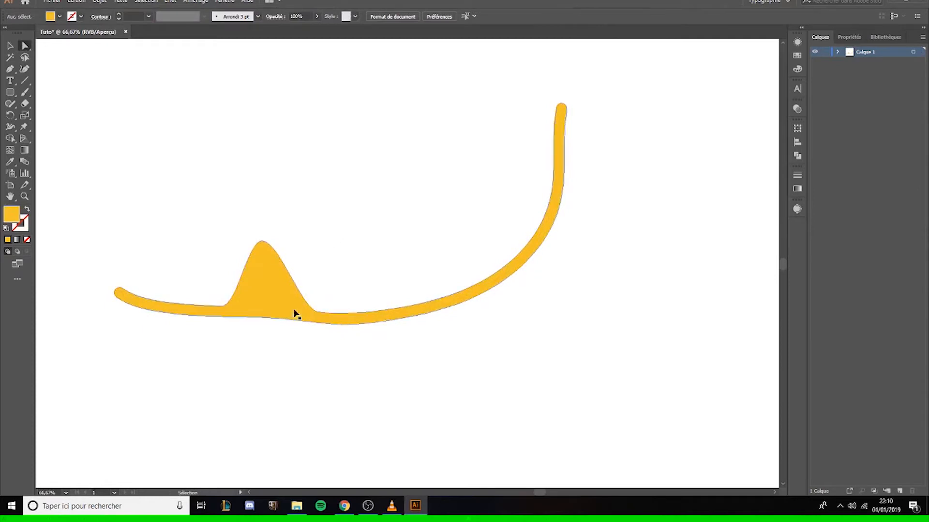
key("ctrl+z")
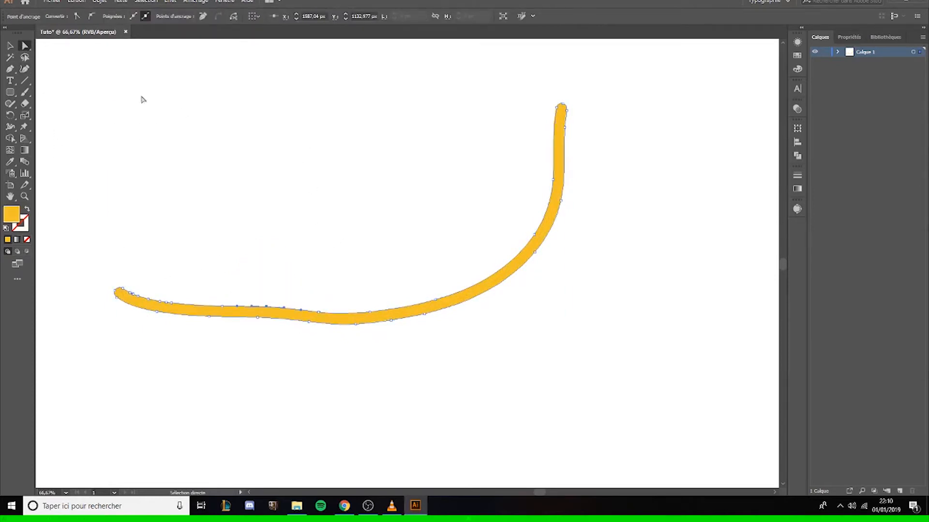
Try a very short Paintbrush stroke above the expanded shape, and undo it.
left_click(24, 92)
mouse_move(341, 146)
left_mouse_down()
mouse_move(209, 137)
mouse_move(140, 146)
mouse_move(239, 170)
mouse_move(376, 177)
mouse_move(417, 79)
mouse_move(368, 132)
mouse_move(334, 152)
left_mouse_up()
key("ctrl+z")
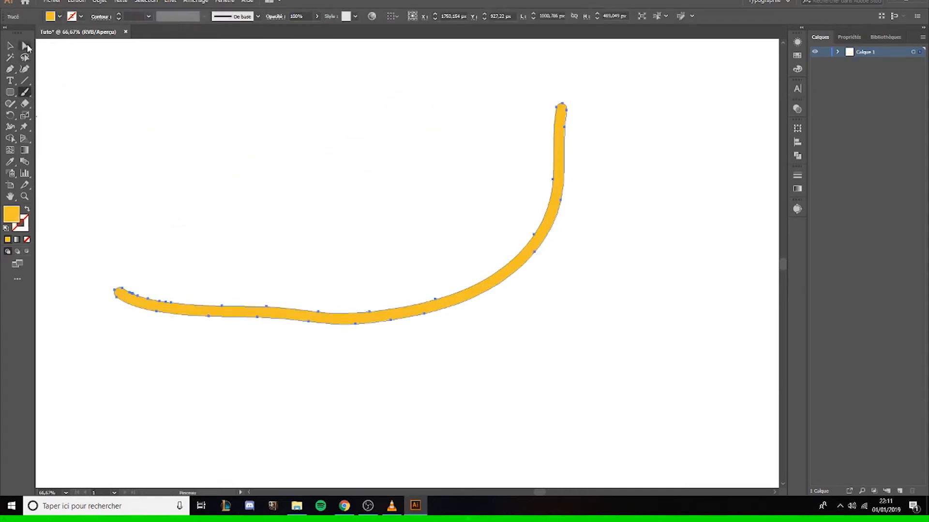
Use the Curvature tool to pull four points of the outline outward: two along the upper edge, one below and one near the right end.
left_click(25, 46)
left_click(24, 69)
left_click_drag(218, 315, 218, 277)
left_click_drag(306, 314, 312, 359)
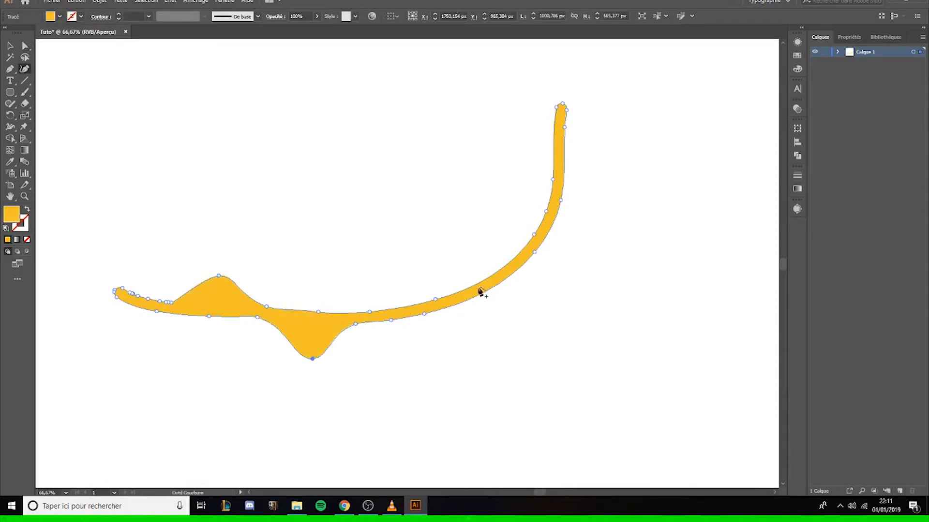
left_click_drag(437, 302, 427, 252)
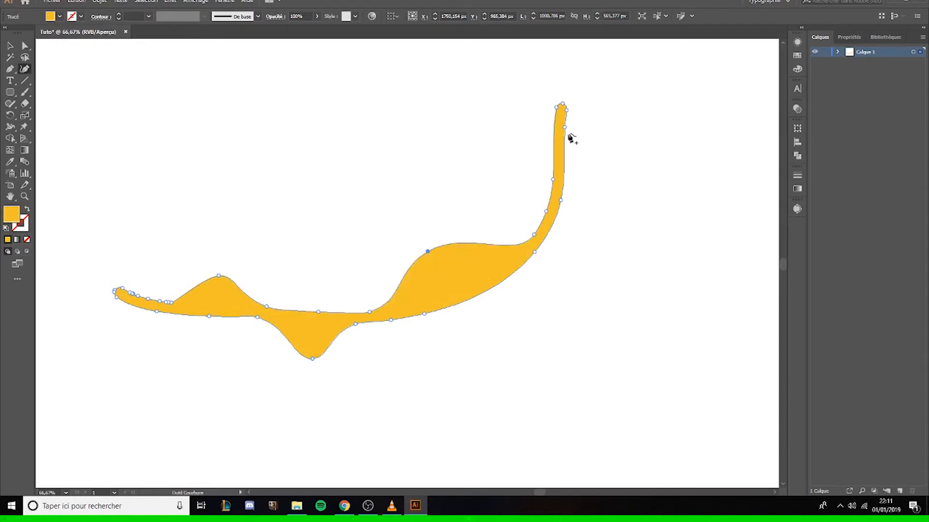
left_click_drag(563, 129, 622, 134)
left_click(10, 45)
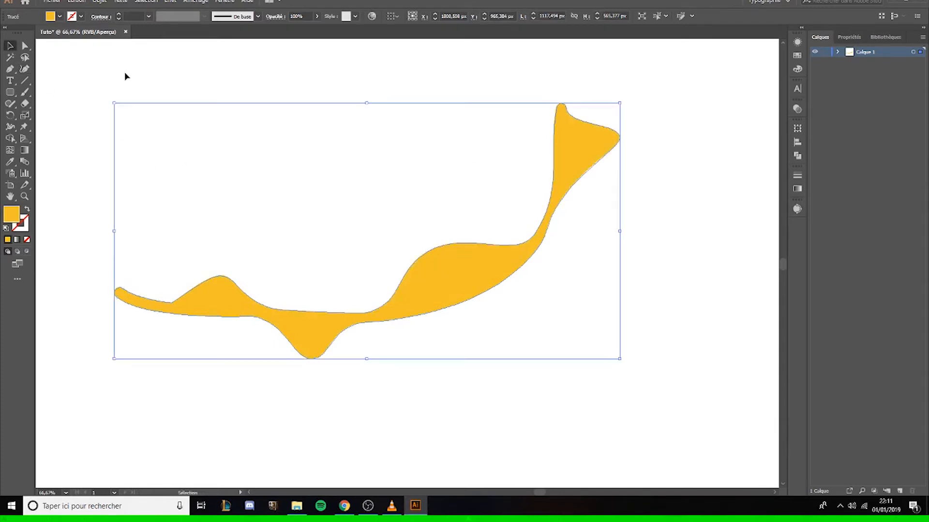
left_click(126, 78)
Delete the reshaped yellow shape to empty the artboard.
scroll(126, 79, "down", 4)
scroll(163, 110, "up", 1)
left_click_drag(107, 98, 288, 193)
key("Delete")
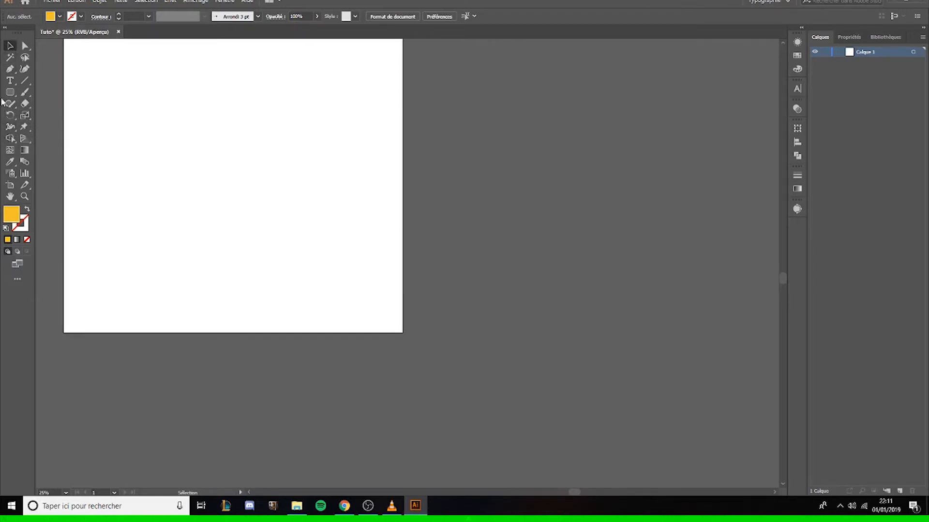
Draw a yellow circle about 827 px in diameter in the upper part of the artboard with the Ellipse tool.
left_click_drag(9, 92, 39, 92)
scroll(172, 169, "up", 1)
scroll(89, 132, "down", 1)
left_click_drag(81, 107, 130, 132)
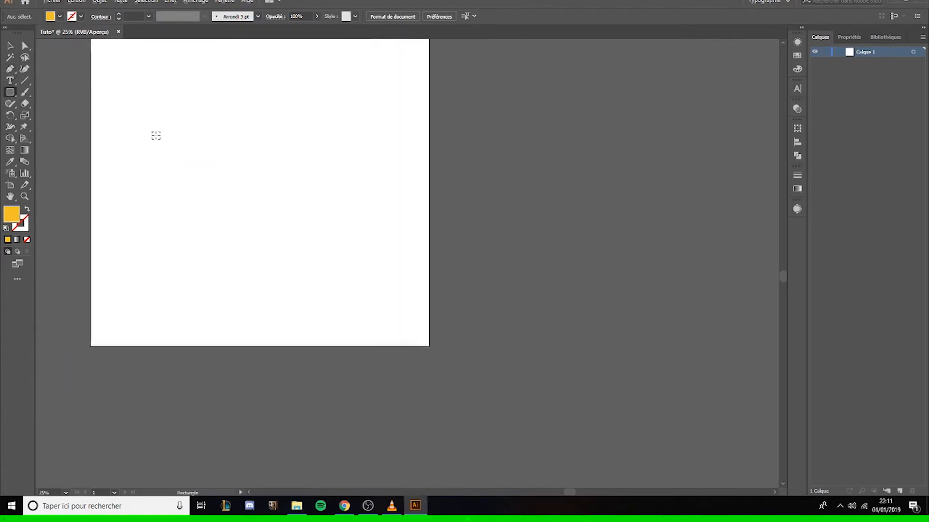
left_click_drag(12, 97, 48, 116)
left_click_drag(218, 137, 288, 207)
left_click(10, 44)
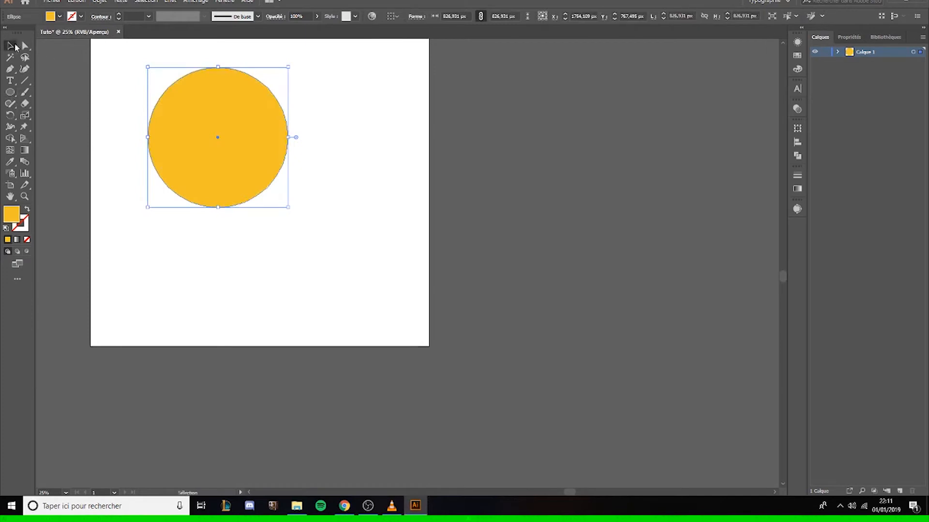
left_click(105, 65)
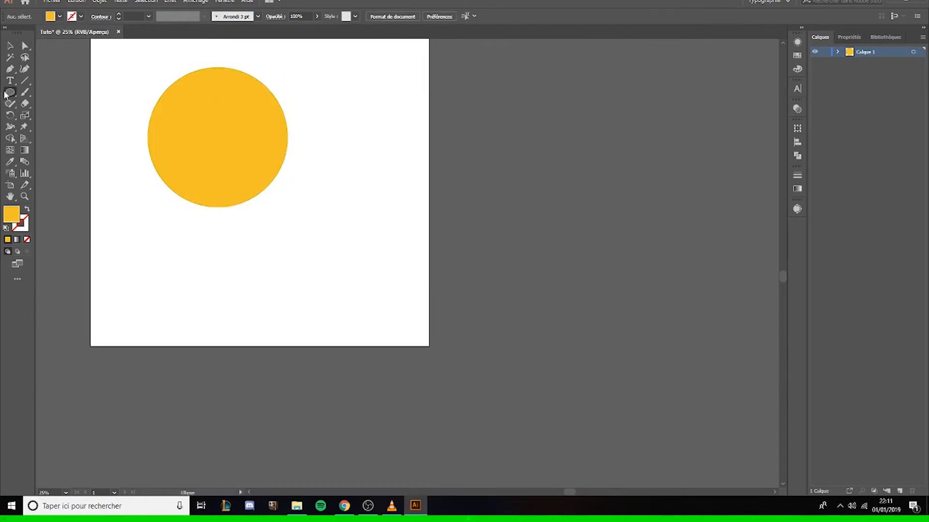
Draw a five-pointed star about 737 by 700 px below the circle, and change its fill to red.
left_click_drag(9, 92, 62, 140)
left_click_drag(278, 260, 315, 312)
key("v")
double_click(11, 214)
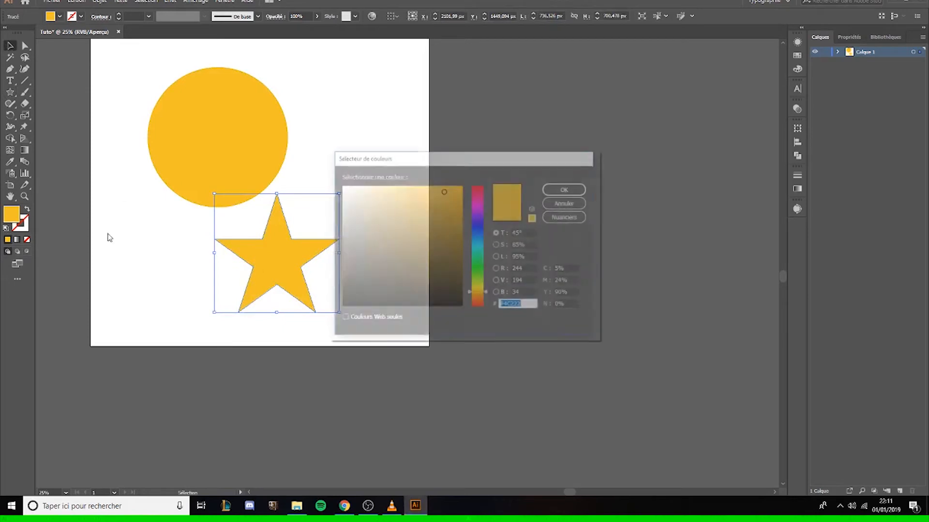
left_click(478, 188)
left_click(545, 193)
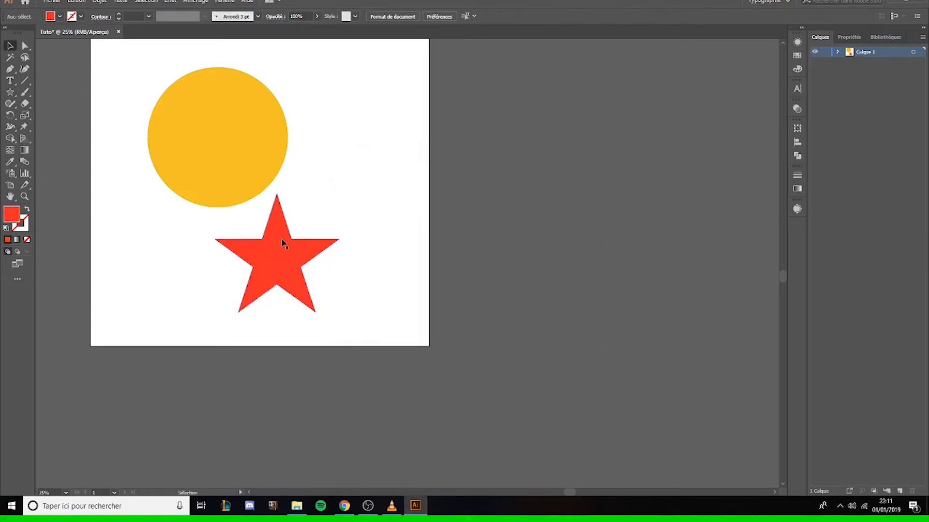
Move the red star up and left so it overlaps the lower-right part of the circle.
left_click_drag(284, 240, 260, 178)
left_click(457, 282)
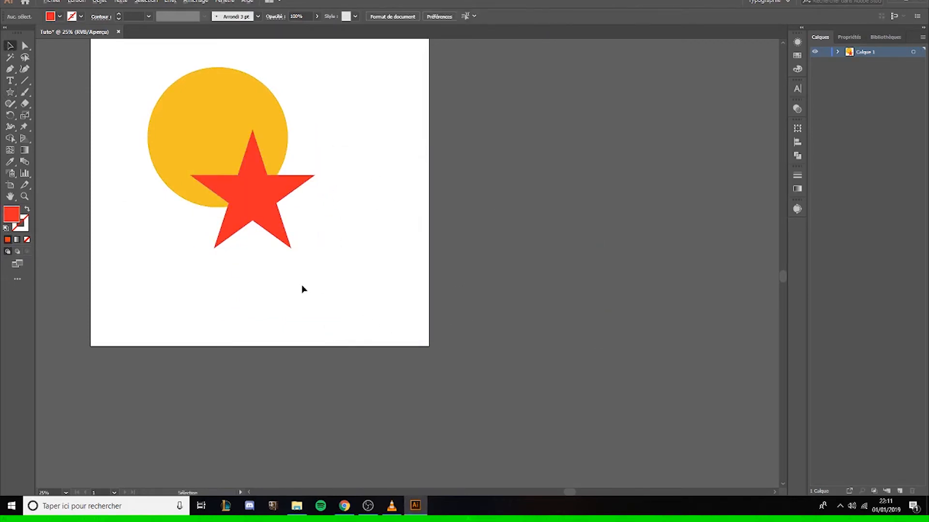
key("ctrl+plus")
left_click_drag(156, 139, 190, 150)
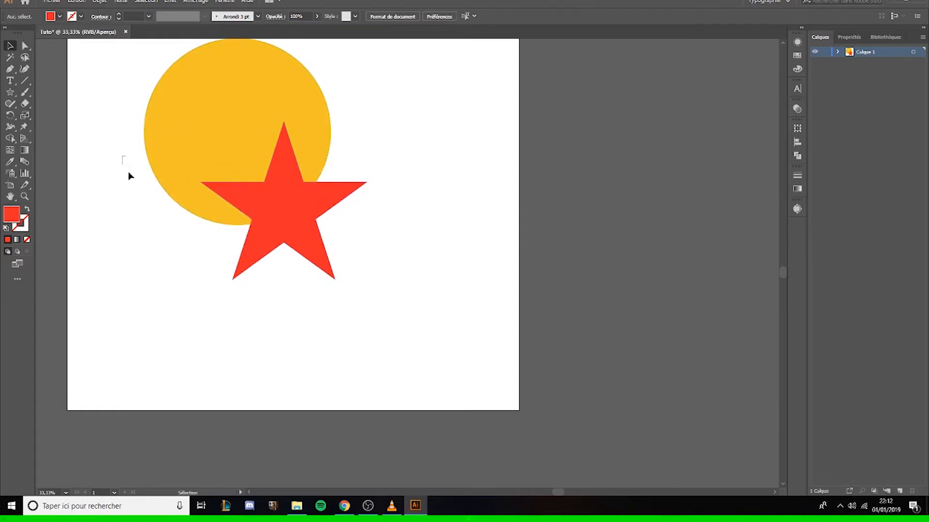
Separate the part of the star outside the circle with the Shape Builder tool, and delete that part.
left_click_drag(129, 176, 503, 334)
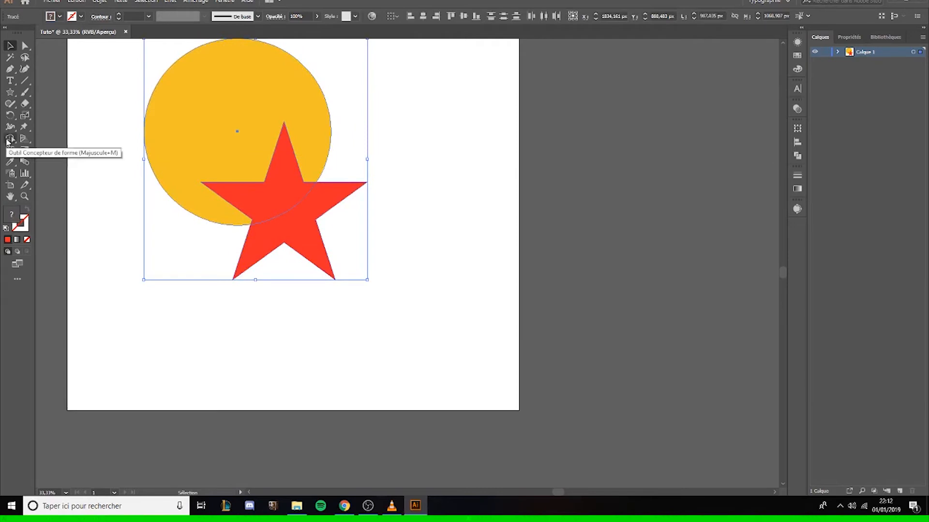
left_click(10, 140)
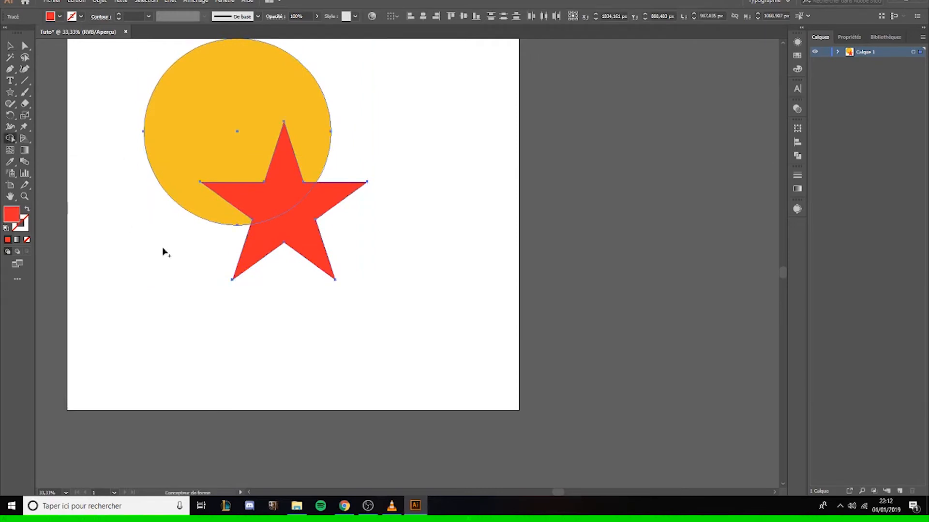
left_click(262, 249)
left_click(10, 45)
key("ctrl+a")
left_click(74, 73)
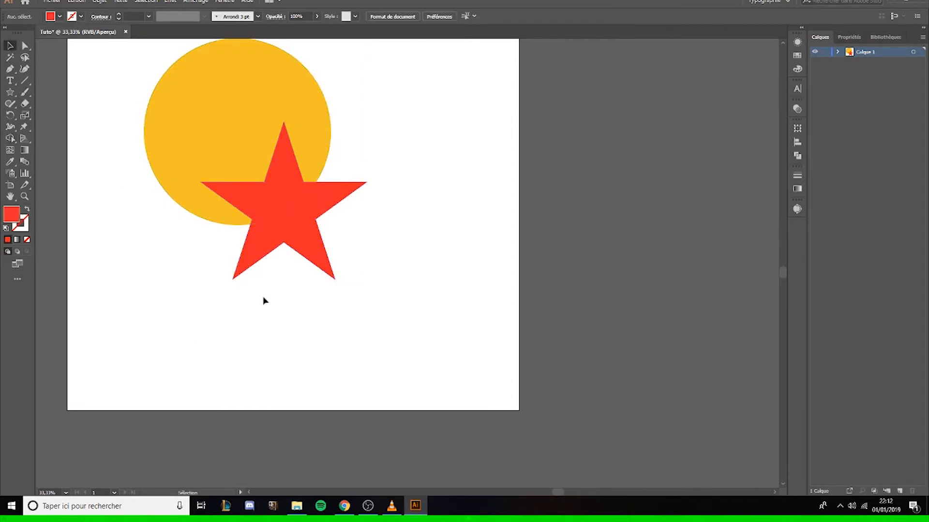
left_click_drag(291, 248, 387, 298)
key("Delete")
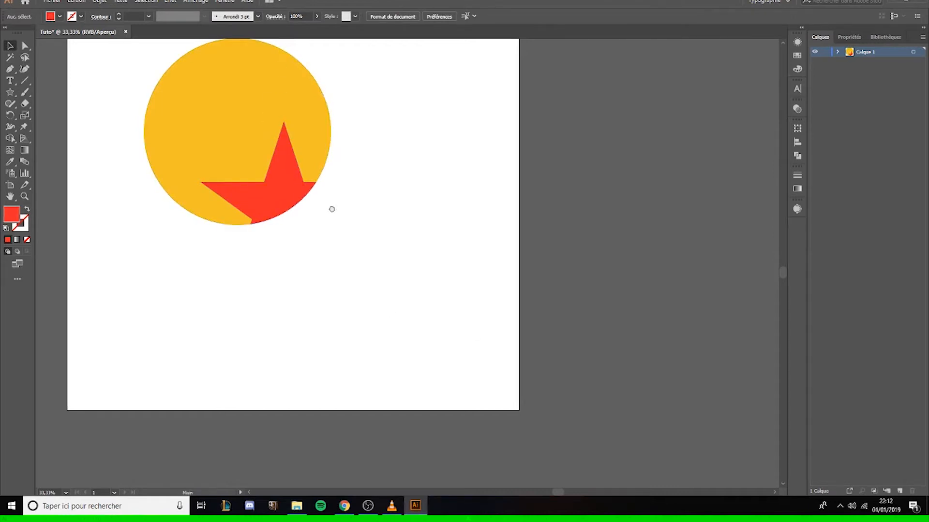
Undo the deletion and the Shape Builder split to restore the whole star.
scroll(402, 214, "up", 1)
scroll(402, 214, "left", 2)
scroll(401, 214, "down", 1)
scroll(401, 214, "up", 1)
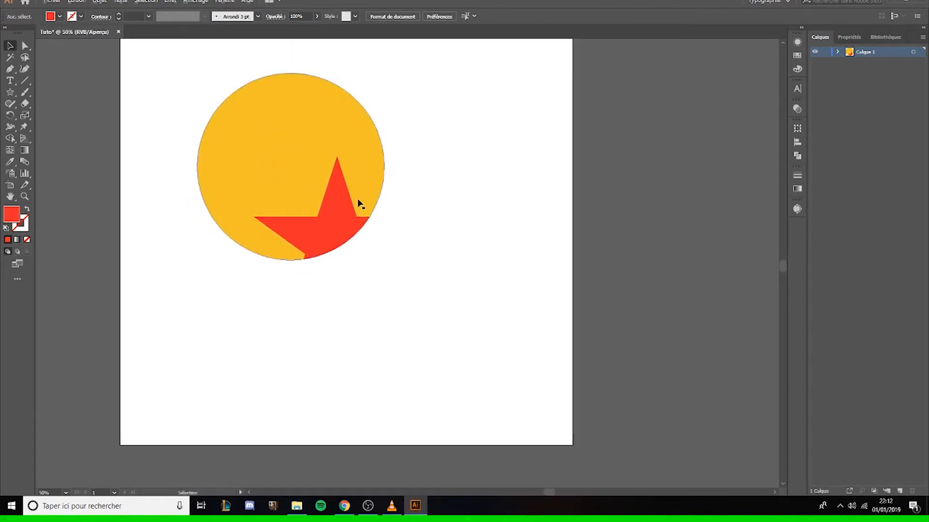
scroll(358, 203, "up", 1)
scroll(297, 177, "down", 1)
scroll(413, 157, "up", 1)
scroll(412, 157, "left", 1)
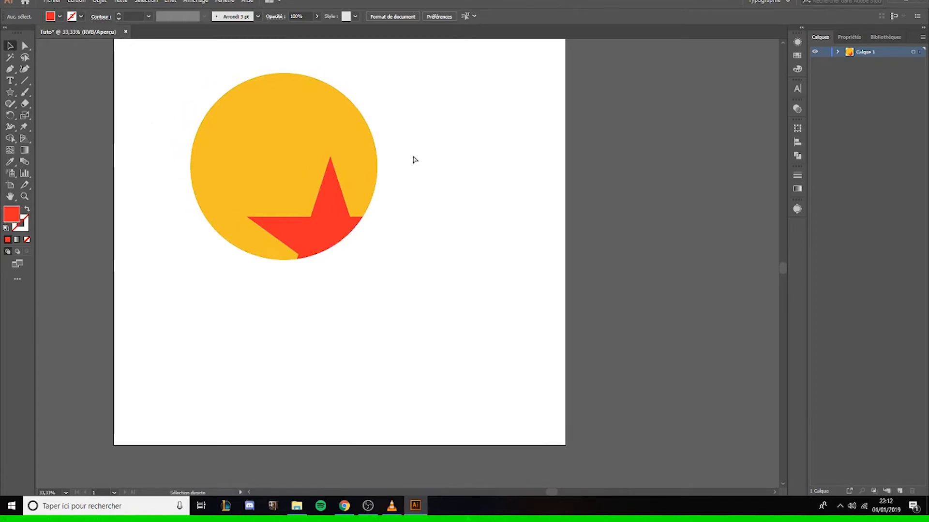
key("ctrl+z")
key("ctrl+z")
left_click(416, 155)
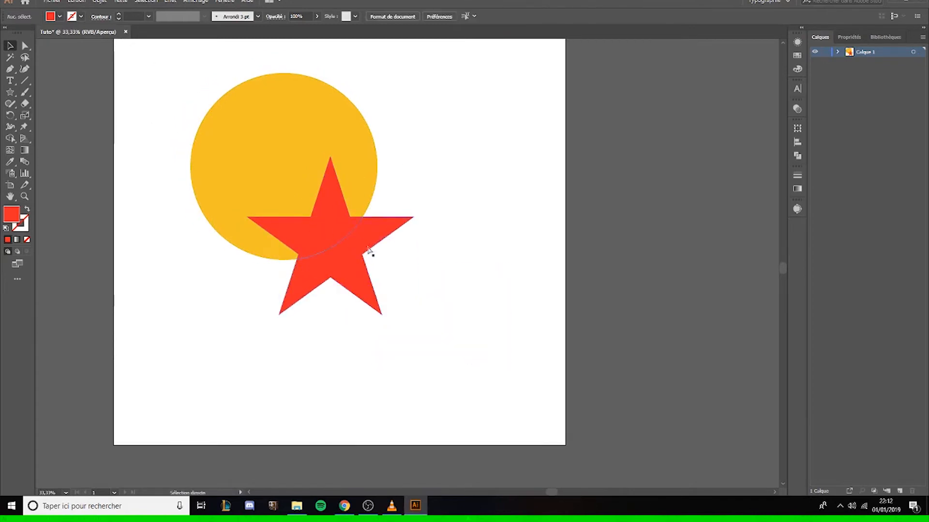
key("ctrl+shift+z")
key("ctrl+z")
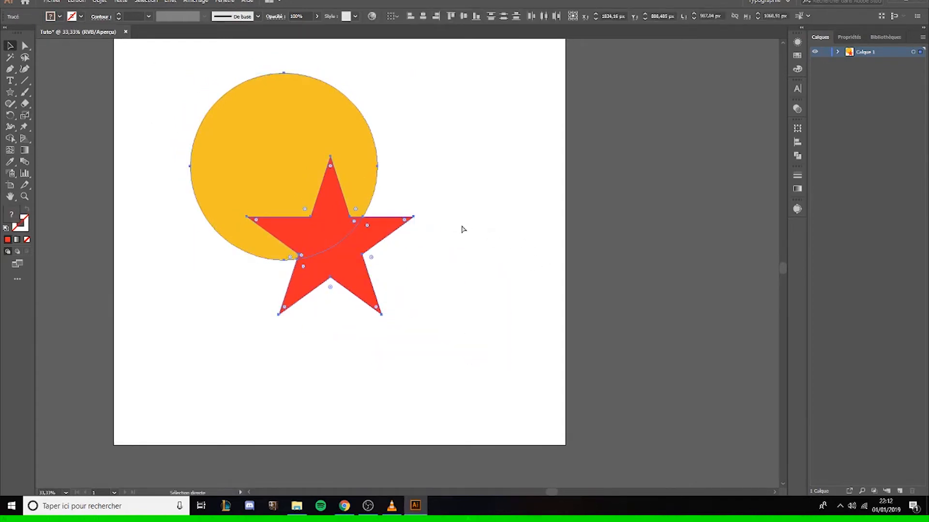
left_click(461, 228)
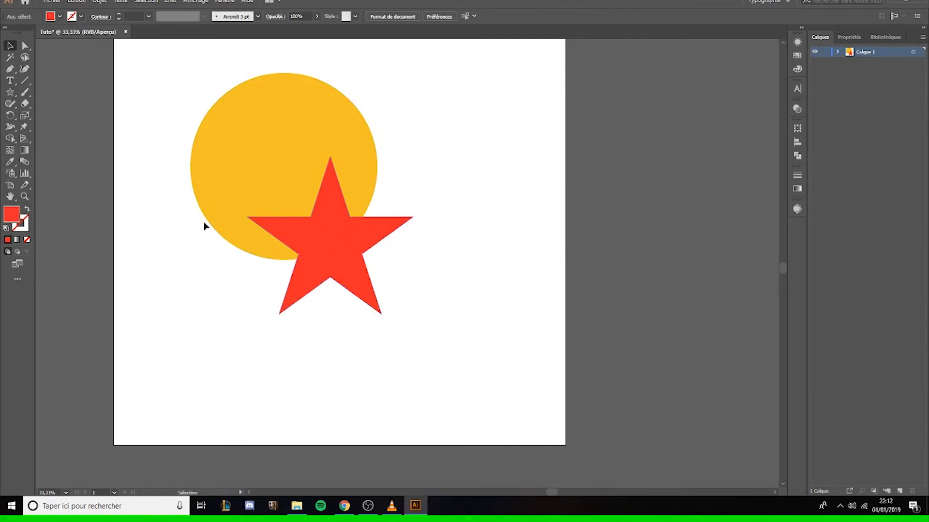
Select the star and circle, try merging the circle with the overlapping star portion using Shape Builder, and undo the merge.
left_click_drag(189, 195, 400, 311)
left_click(386, 245)
left_click(334, 215)
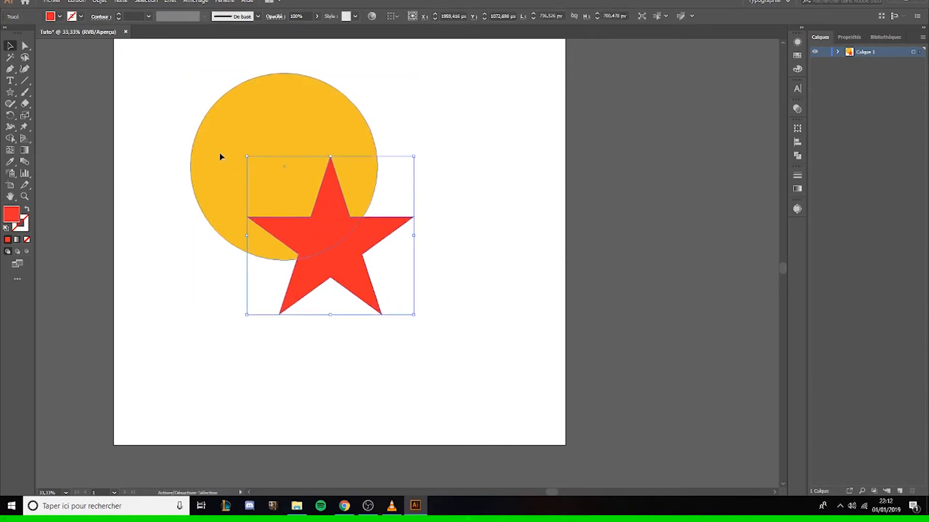
left_click(222, 155, "shift")
left_click(9, 139)
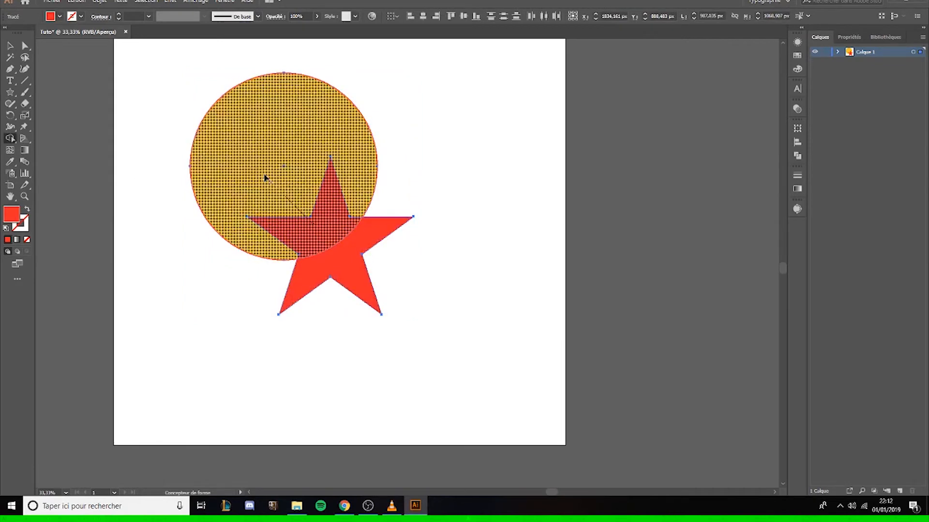
left_click(263, 178)
key("ctrl+z")
left_click(9, 46)
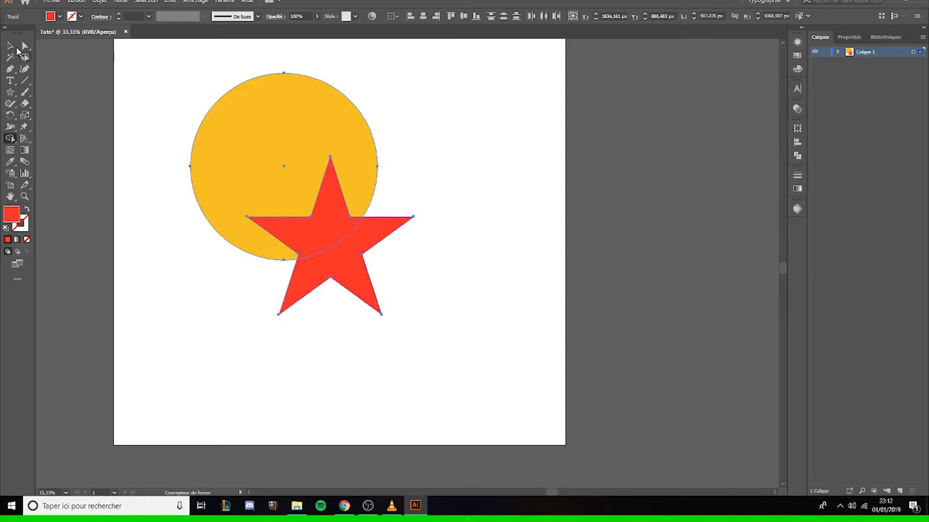
left_click(77, 58)
left_click(260, 118)
left_click(483, 157)
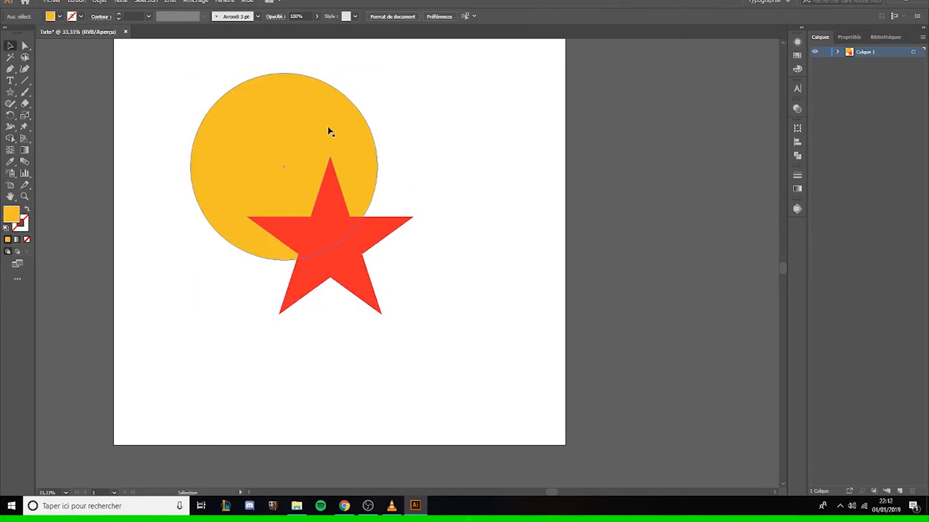
Select the circle and star, and merge the overlapping part of the star into the yellow circle with the Shape Builder tool.
left_click(288, 134)
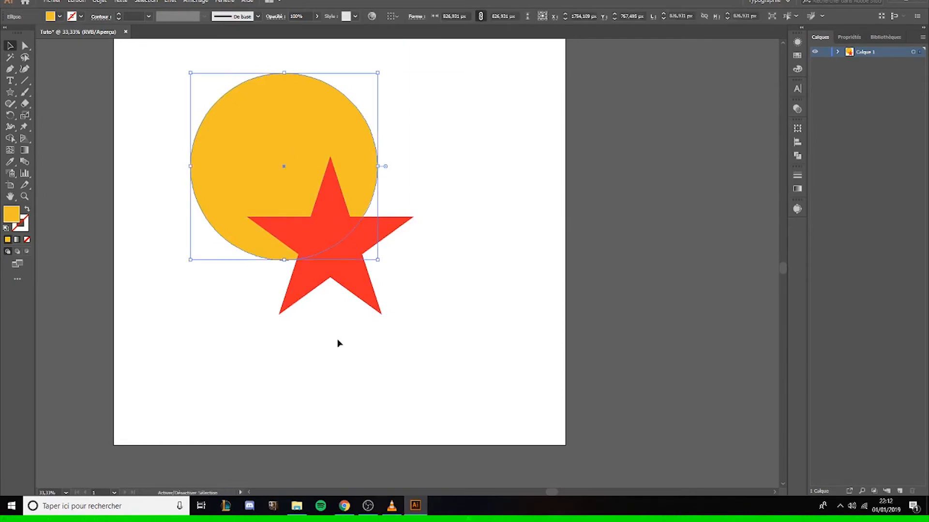
left_click(354, 290, "shift")
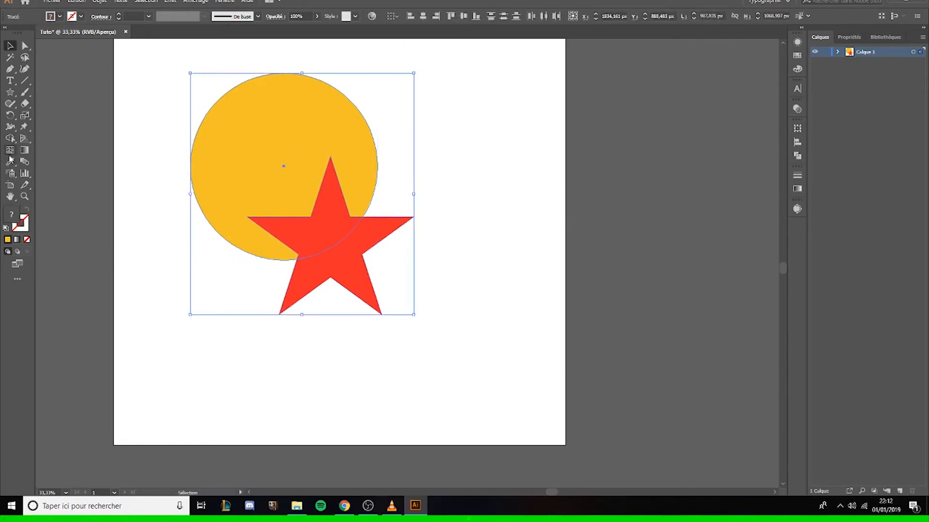
left_click(10, 138)
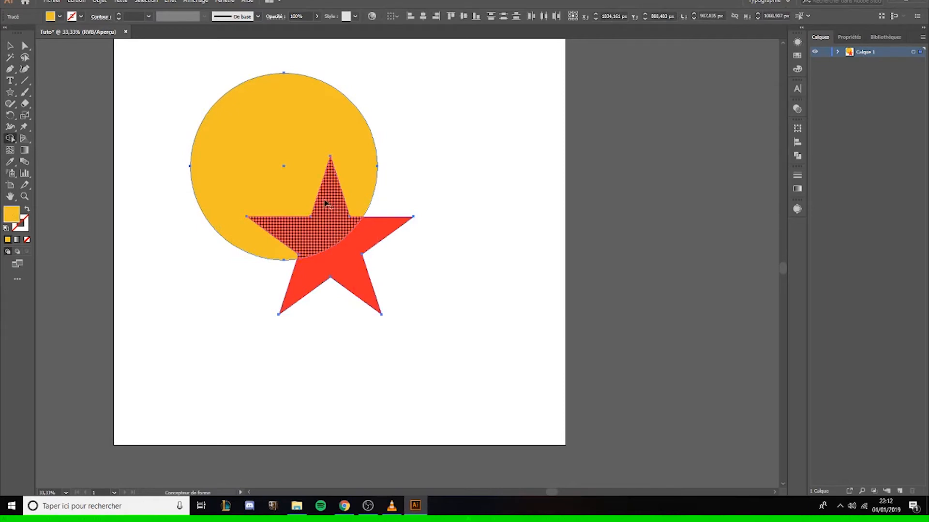
mouse_move(276, 158)
left_mouse_down()
mouse_move(334, 223)
mouse_move(315, 202)
left_mouse_up()
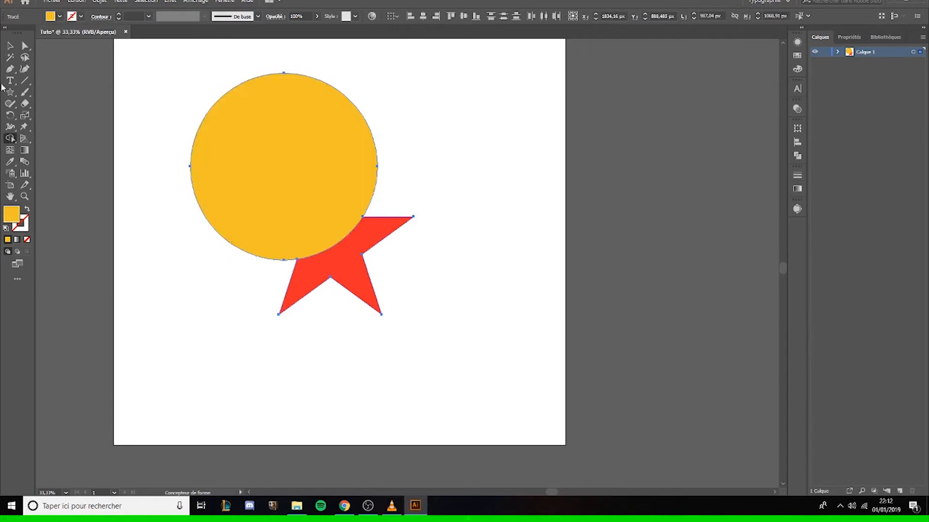
key("v")
left_click(155, 112)
Move the remaining red star piece away from the circle to show its curved cut, and undo the move.
scroll(165, 141, "down", 2)
scroll(245, 173, "up", 3)
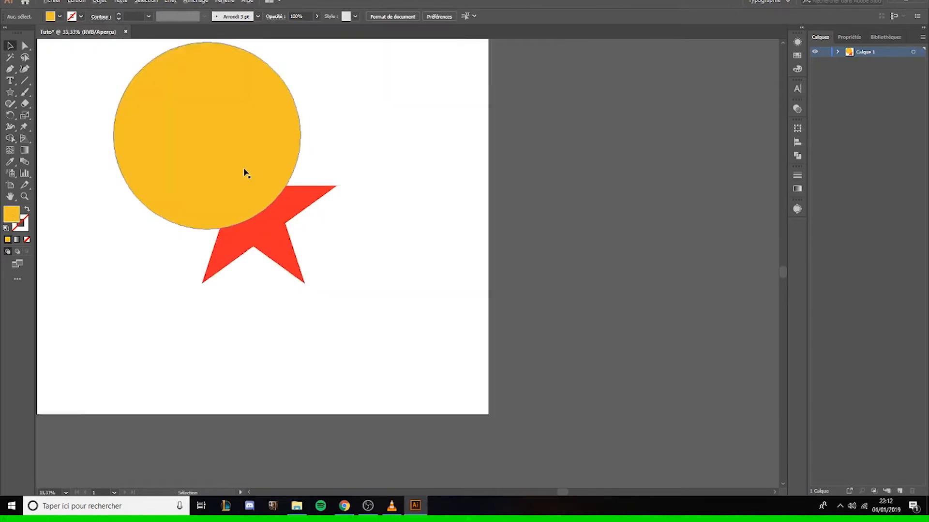
key("a")
left_click_drag(333, 214, 456, 236)
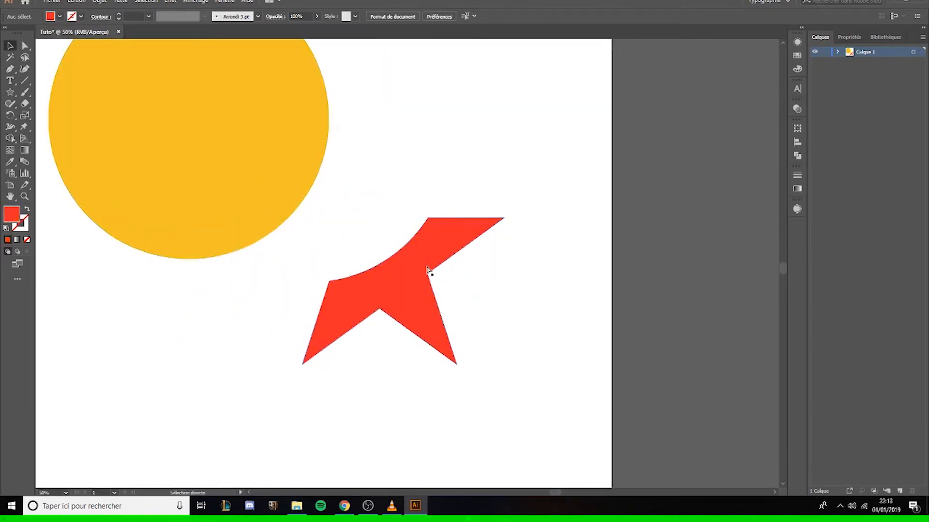
key("v")
key("ctrl+z")
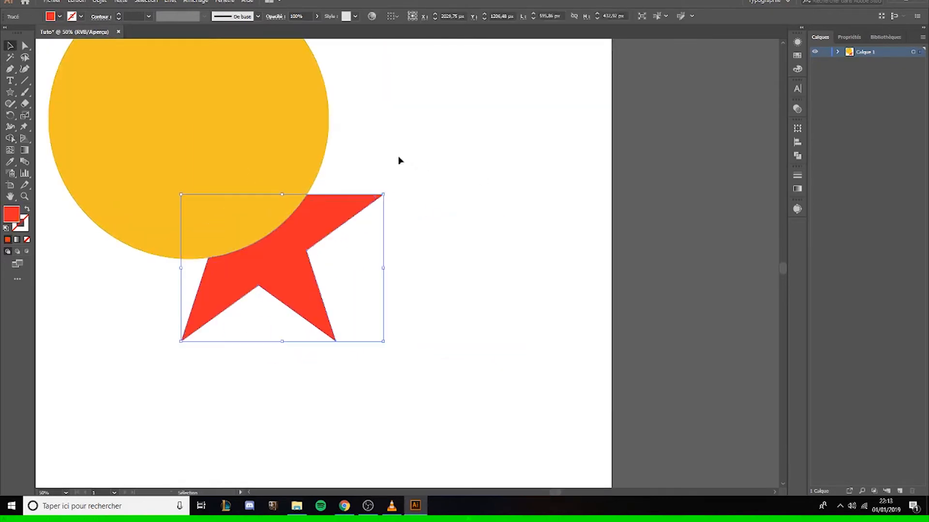
left_click(385, 162)
Try merging the circle and the remaining star piece into one red shape with Shape Builder, and undo the merge.
scroll(256, 193, "down", 2)
scroll(187, 195, "up", 1)
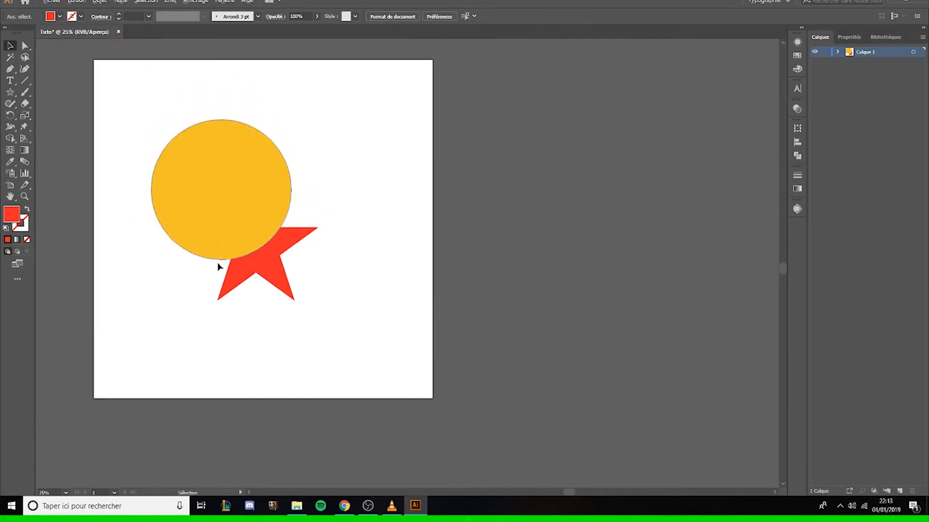
scroll(179, 262, "up", 1)
left_click_drag(122, 207, 404, 326)
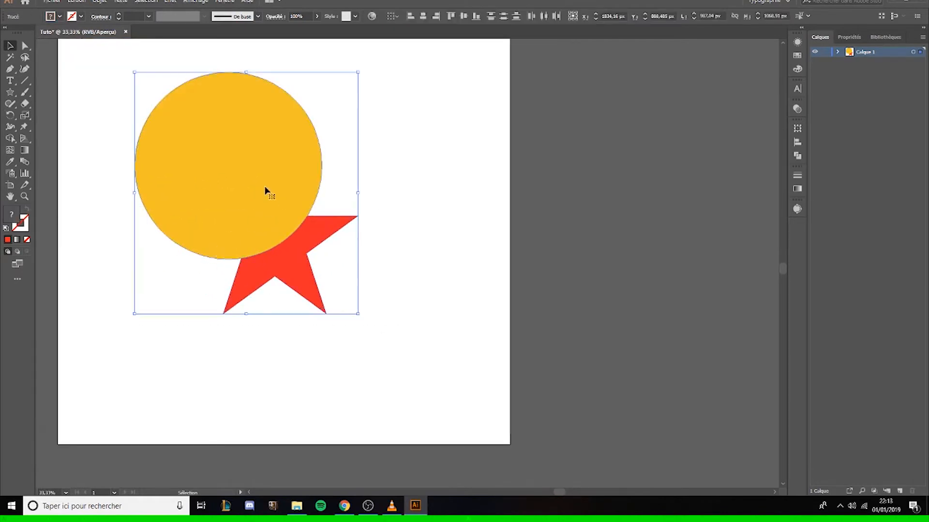
left_click(10, 139)
mouse_move(244, 200)
left_mouse_down()
mouse_move(282, 270)
mouse_move(241, 262)
left_mouse_up()
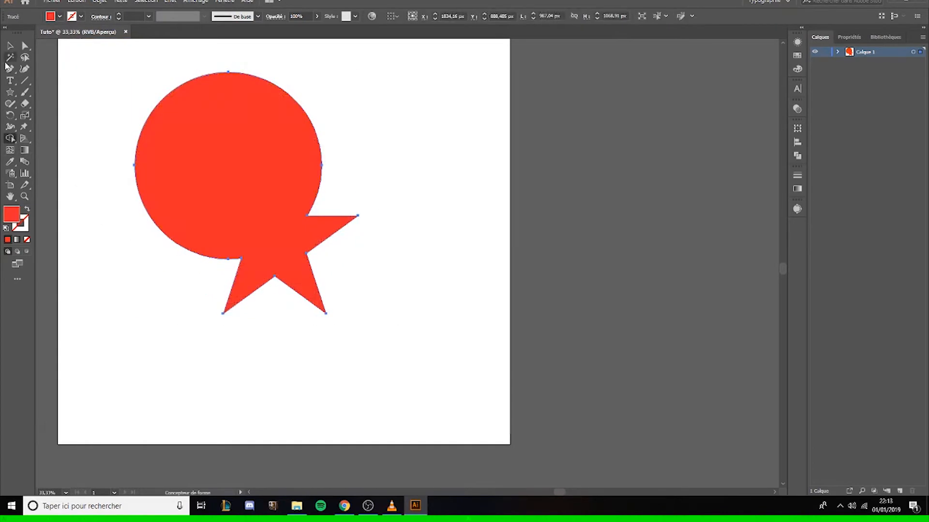
key("ctrl+z")
left_click(11, 45)
left_click(376, 290)
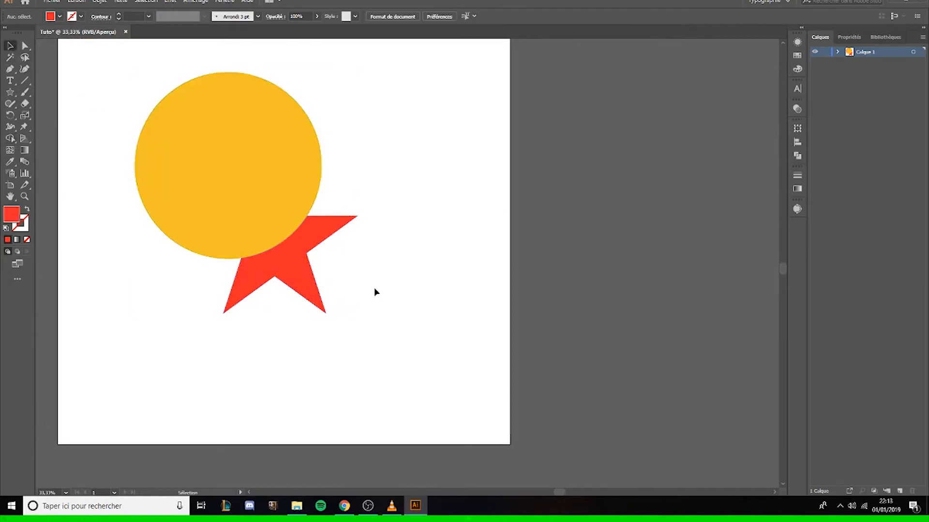
Select the circle and the star piece, and merge them into a single yellow shape with the Shape Builder tool.
left_click(249, 191)
left_click(306, 270, "shift")
left_click(10, 139)
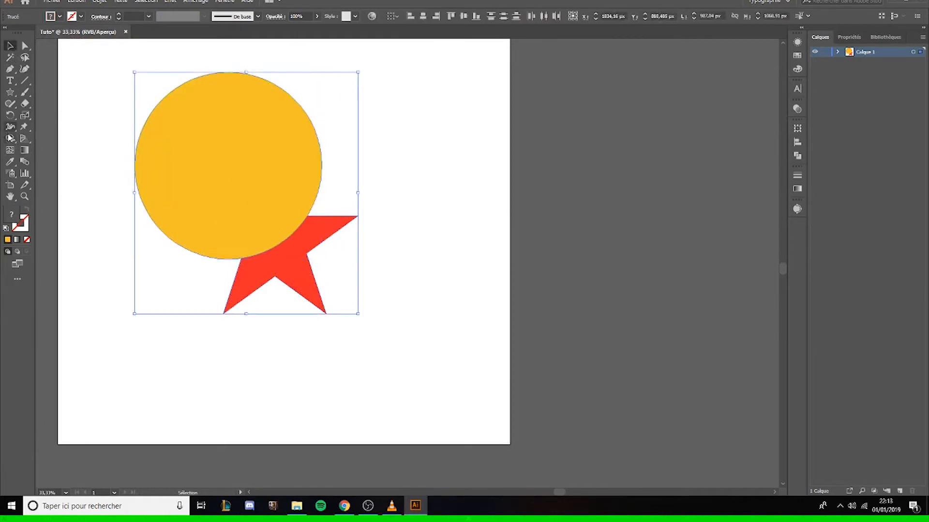
left_click_drag(222, 197, 273, 288)
key("v")
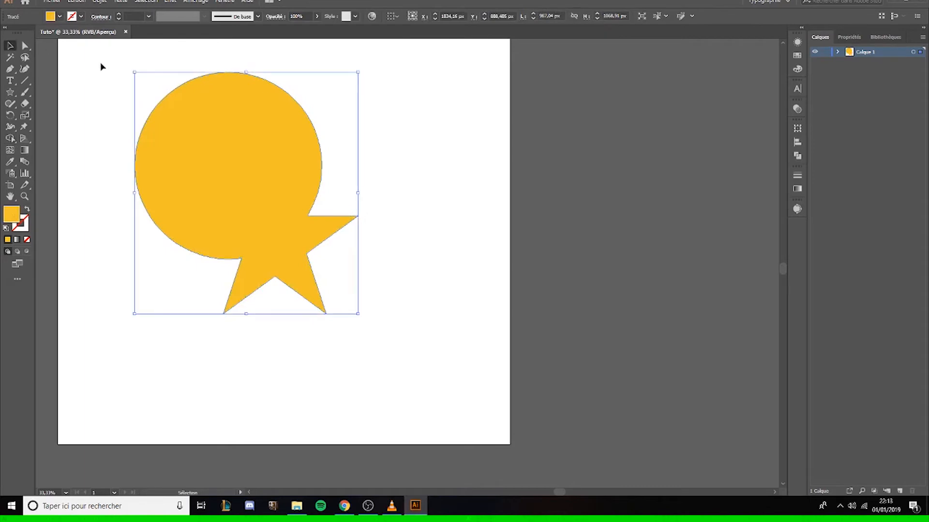
Rotate the merged yellow shape so its star points face up, and move it near the centre of the artboard.
scroll(100, 68, "down", 2)
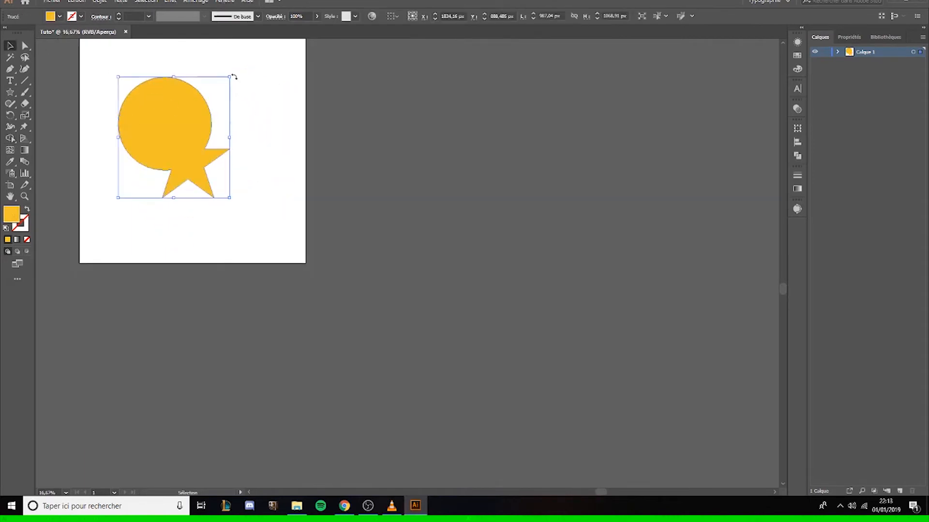
left_click_drag(233, 74, 72, 126)
left_click(252, 112)
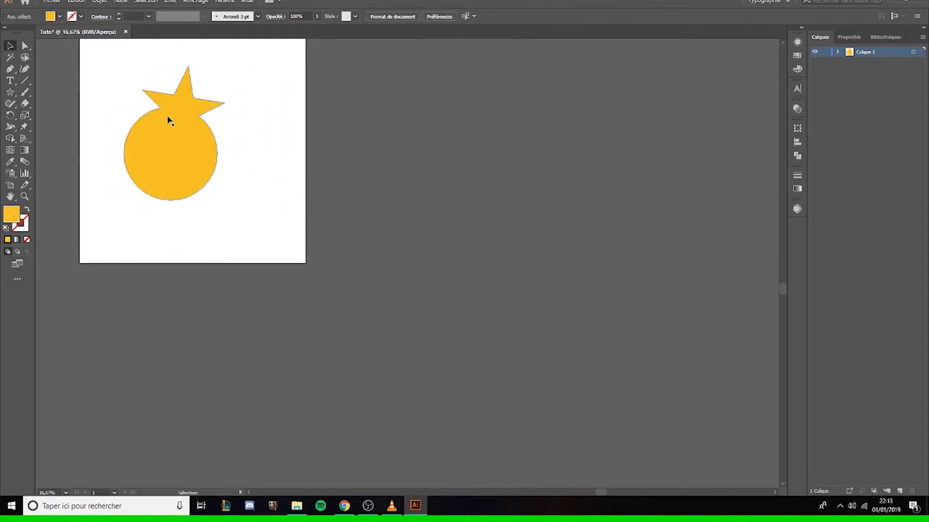
scroll(140, 121, "up", 1)
left_click_drag(214, 116, 338, 237)
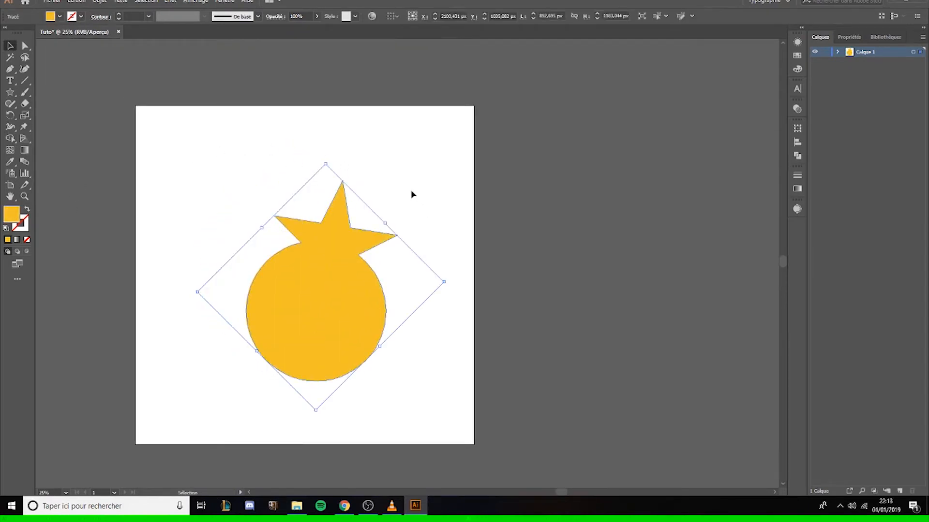
Delete the merged star-and-circle shape and draw a yellow circle about 1403 px in diameter near the artboard's centre.
key("Delete")
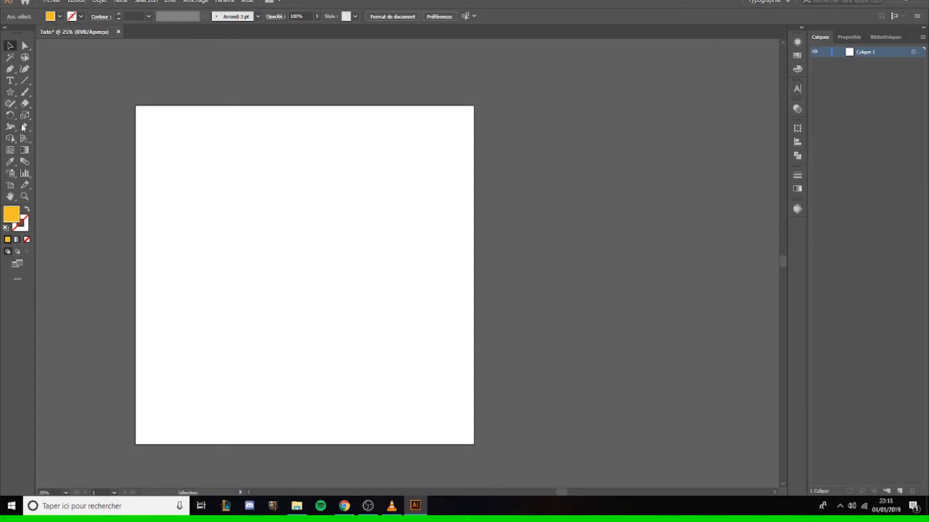
left_click(10, 92)
left_click(55, 115)
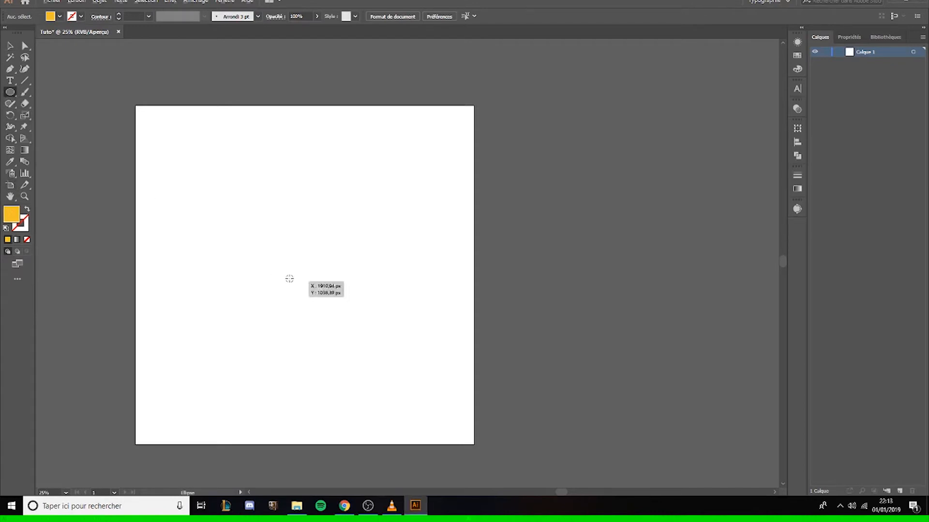
left_click_drag(300, 271, 419, 390)
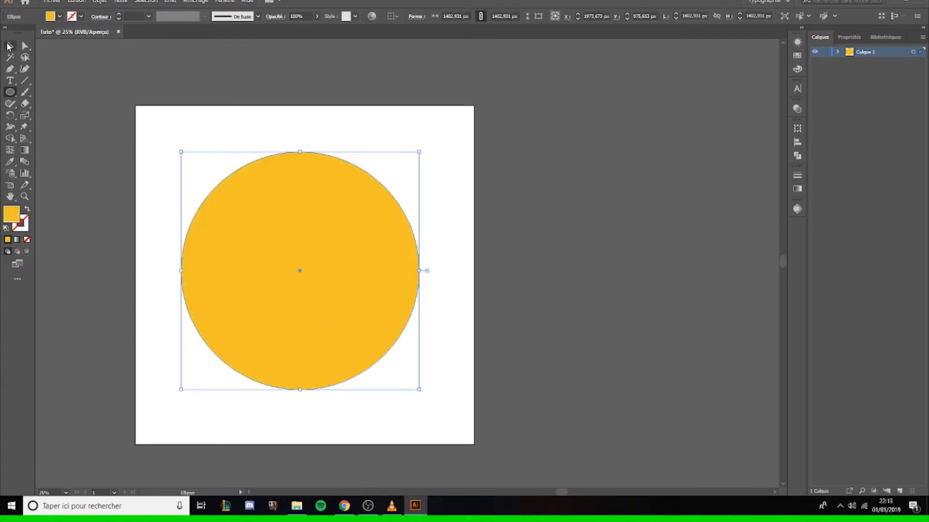
left_click(9, 46)
left_click(108, 81)
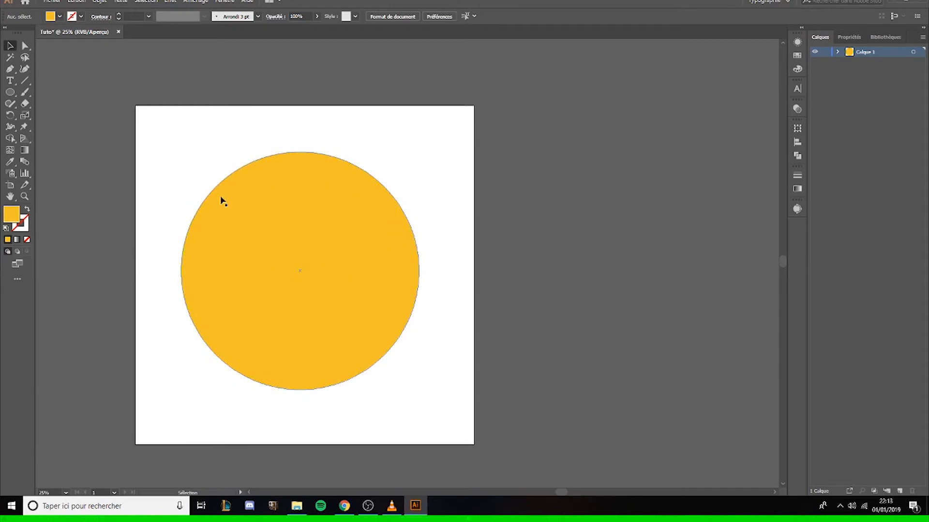
Look up the hex code of the current yellow fill in the colour picker.
scroll(472, 324, "down", 1)
scroll(402, 329, "up", 2)
scroll(446, 287, "left", 2)
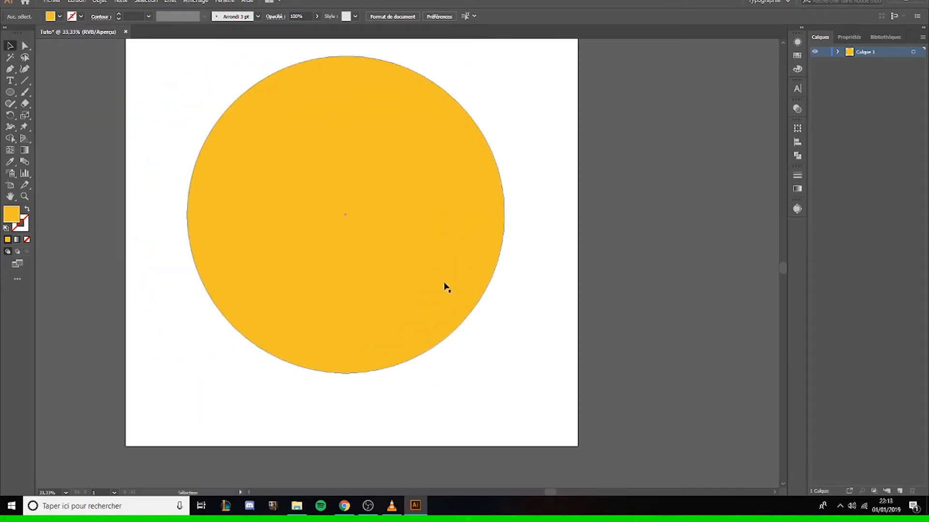
scroll(114, 253, "up", 2)
scroll(115, 253, "right", 2)
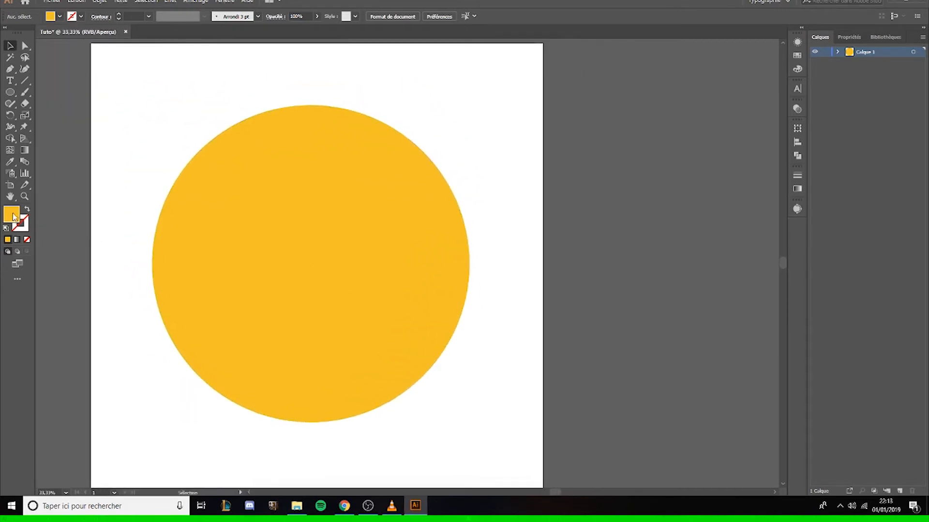
key("ctrl+minus")
double_click(4, 218)
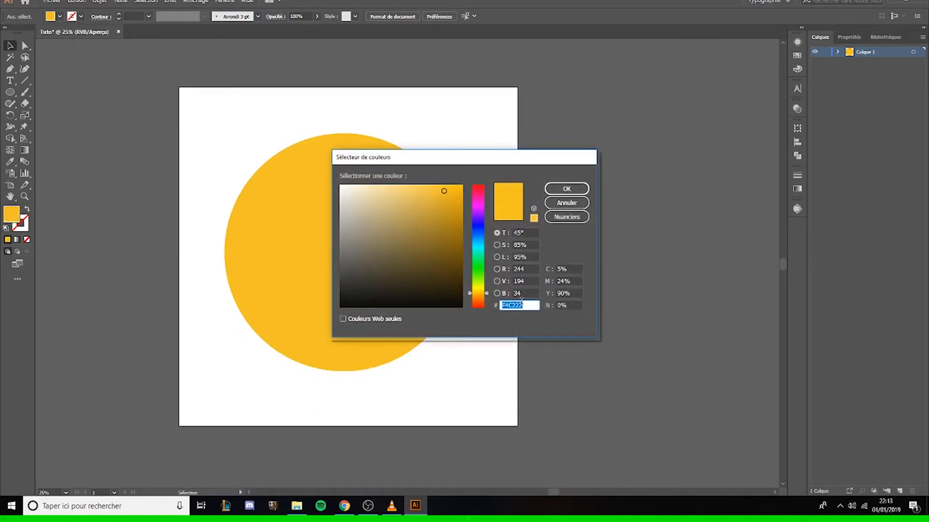
left_click(559, 190)
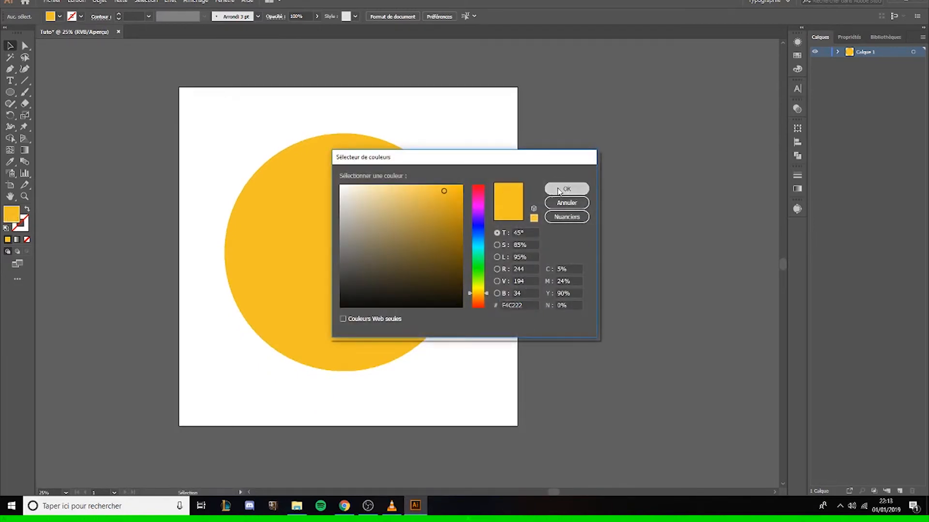
Fill the circle with the white-to-black linear gradient and view its gradient settings.
left_click(344, 209)
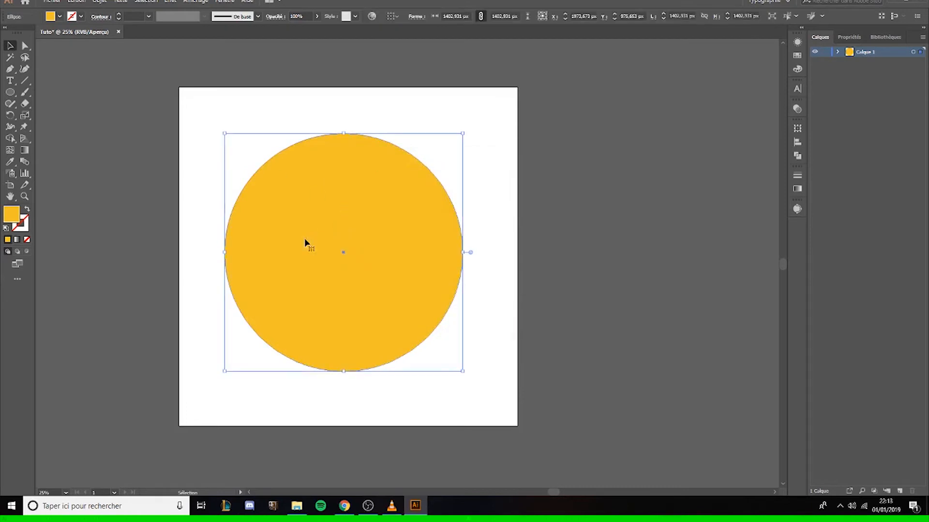
left_click(27, 240)
left_click(7, 240)
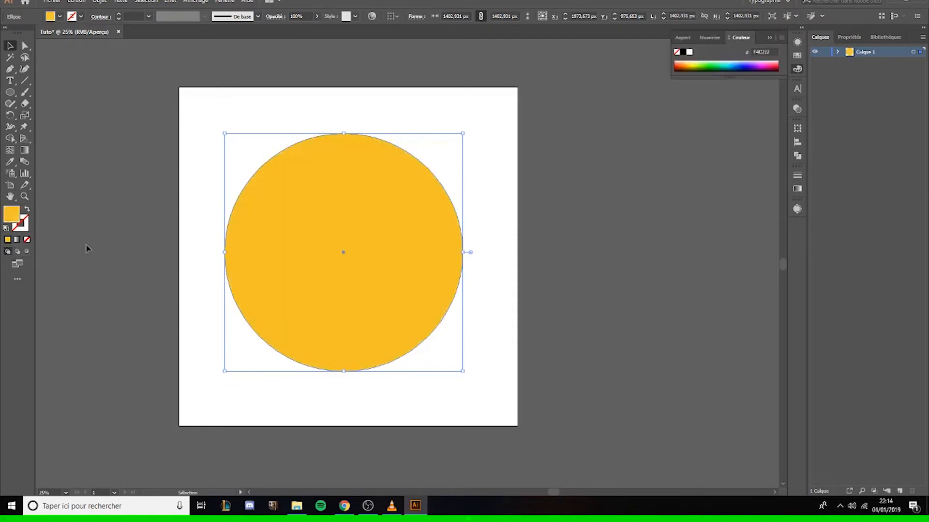
left_click(16, 240)
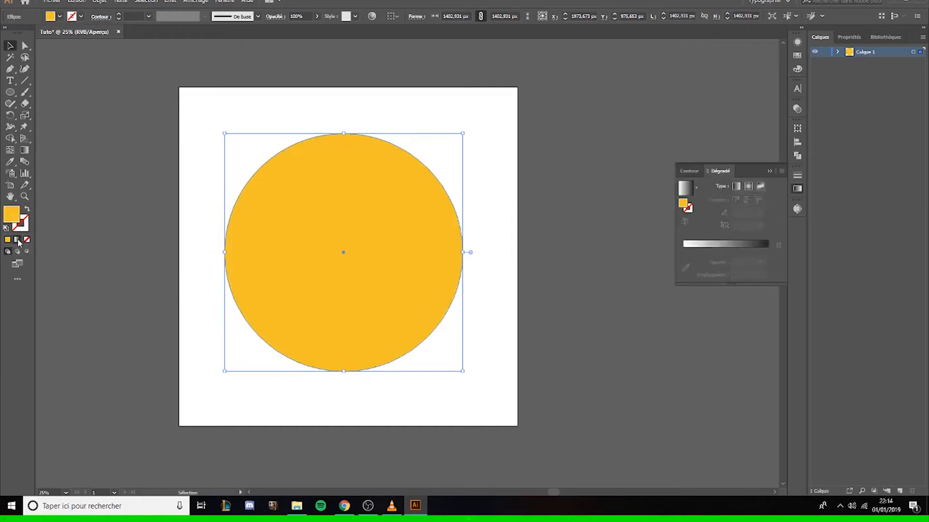
left_click(503, 154)
left_click(709, 172)
left_click(380, 205)
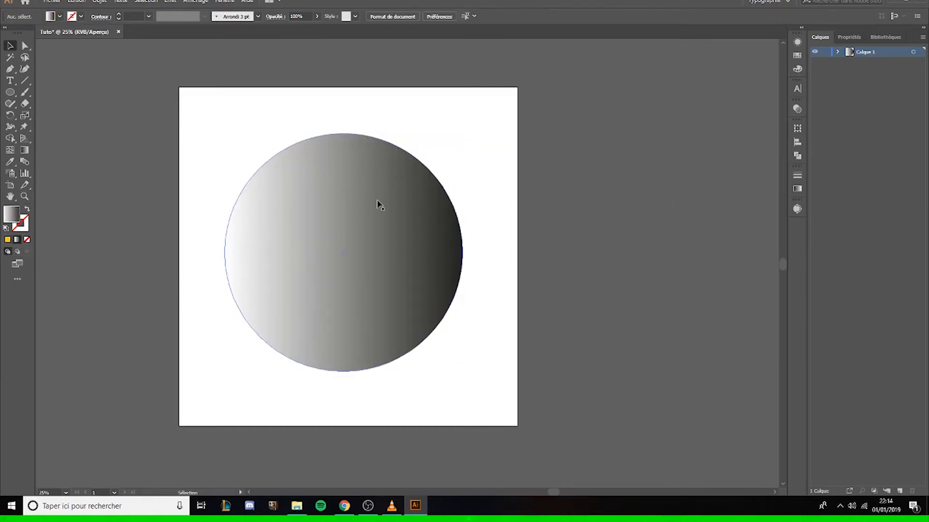
left_click(379, 204)
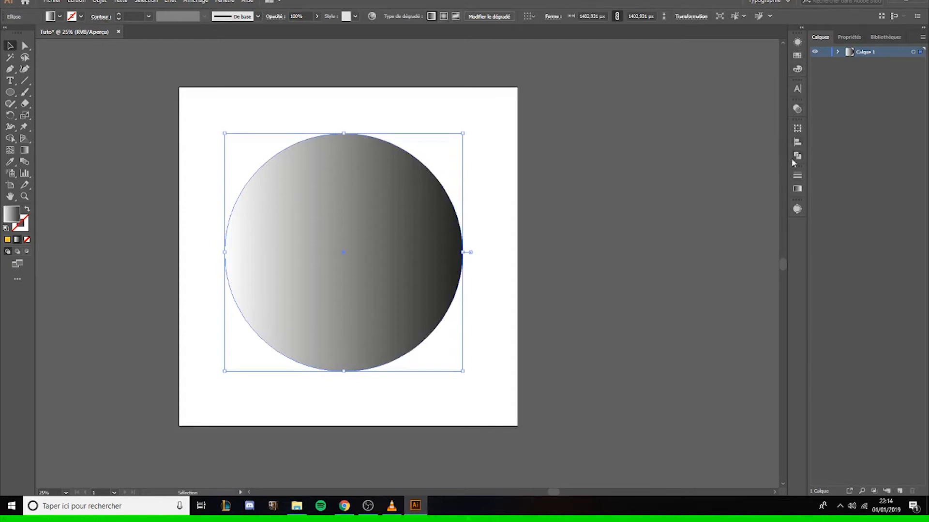
left_click(796, 190)
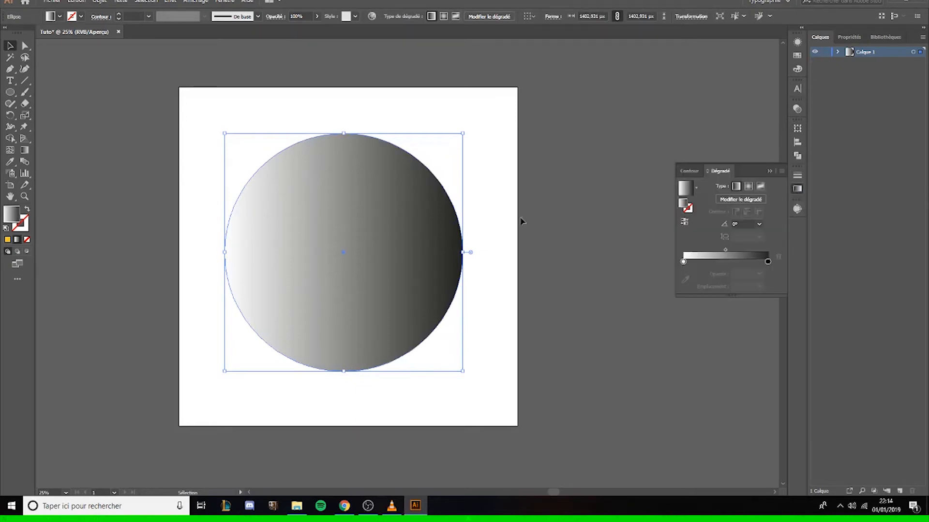
left_click(725, 173)
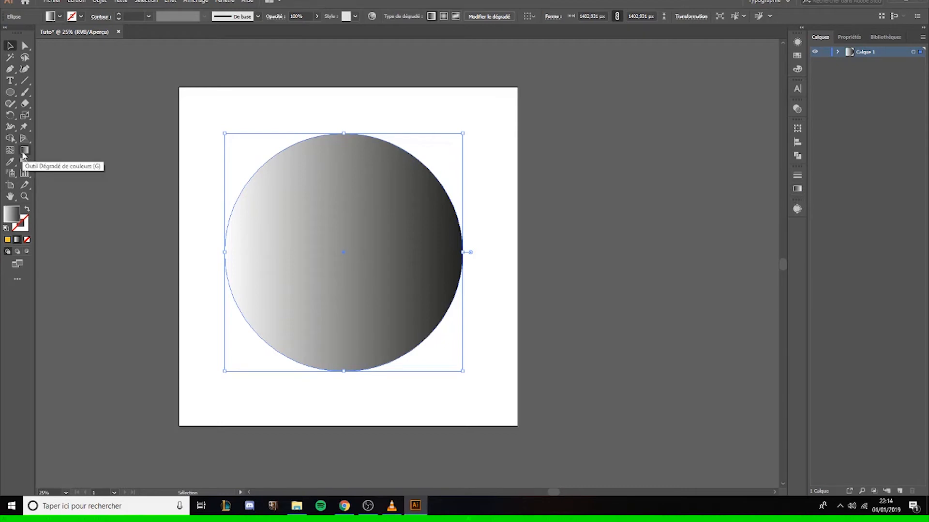
Using the Gradient tool, switch the circle's white gradient stop to RVB and set its colour to F4C222.
left_click(22, 152)
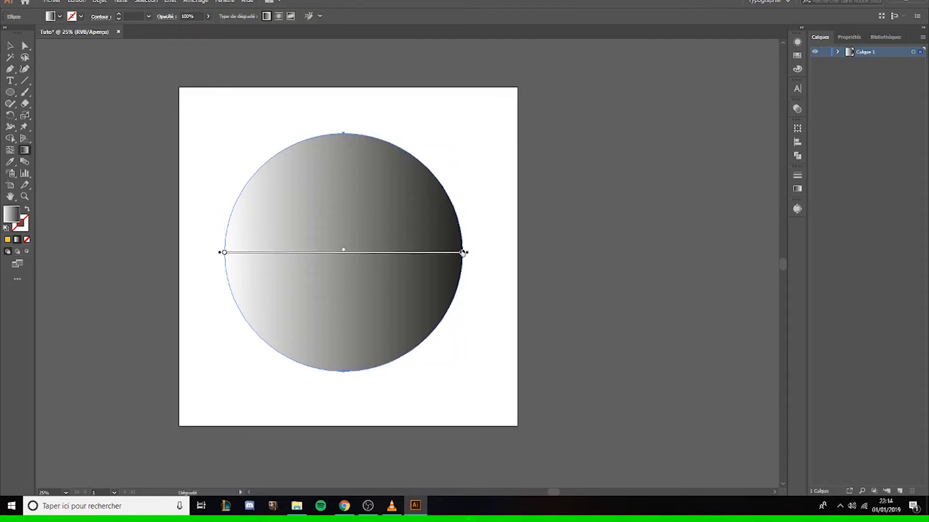
double_click(224, 252)
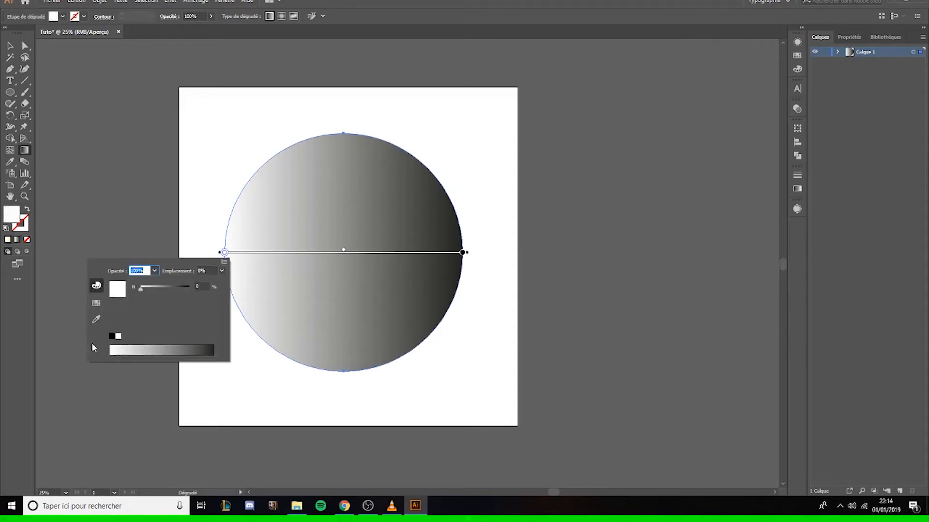
left_click(225, 262)
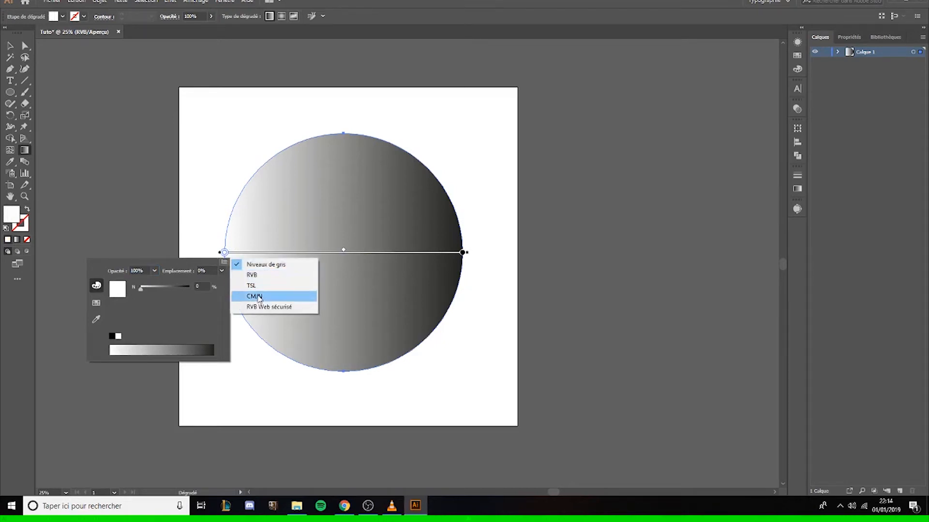
left_click(258, 297)
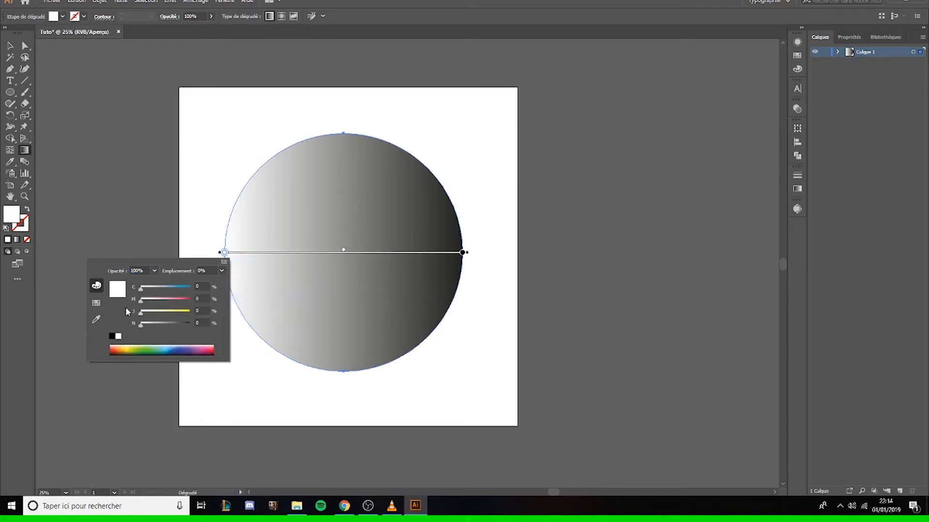
left_click(224, 263)
left_click(261, 285)
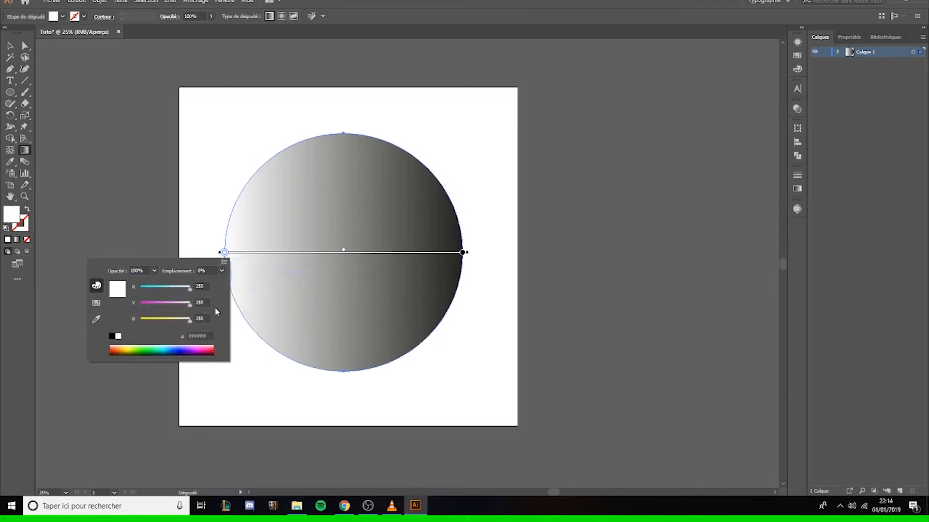
left_click(206, 335)
type("fbb03b")
key("Return")
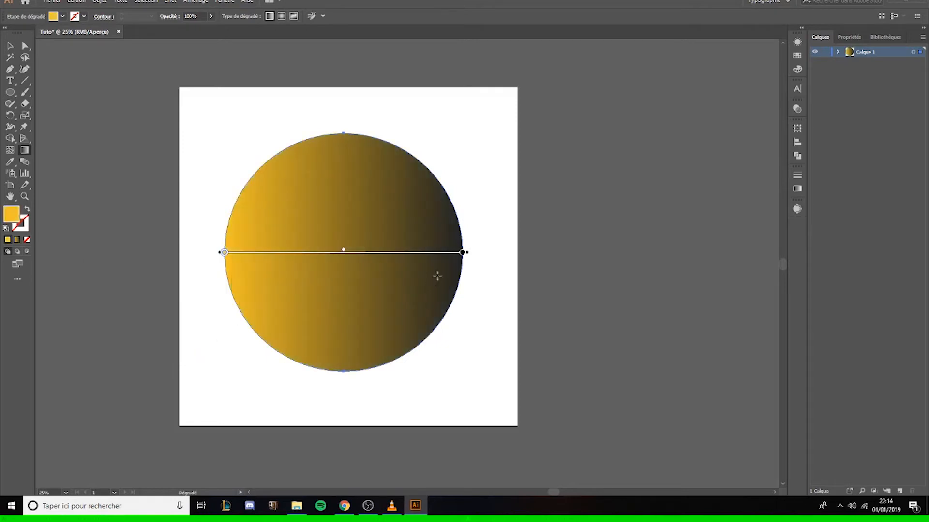
Switch the gradient's black end stop to RVB and set its colour to F4C222.
double_click(462, 254)
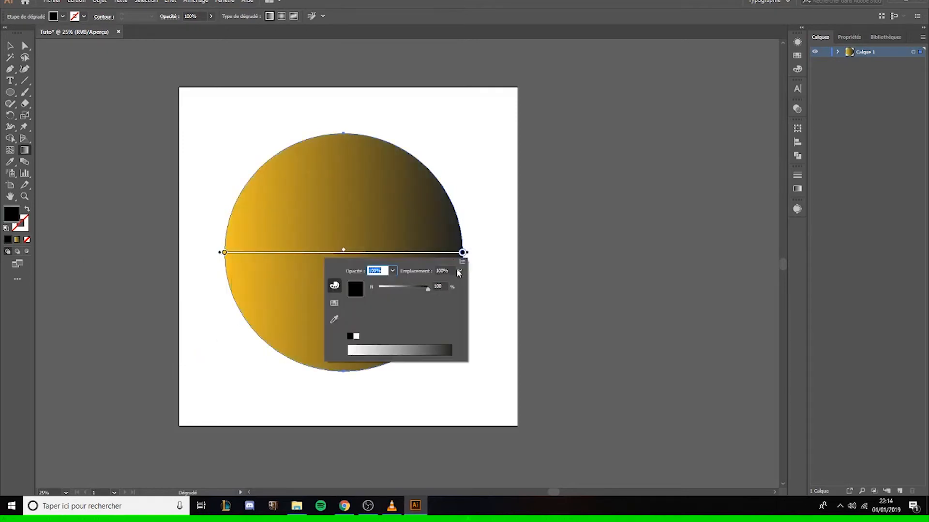
left_click(462, 262)
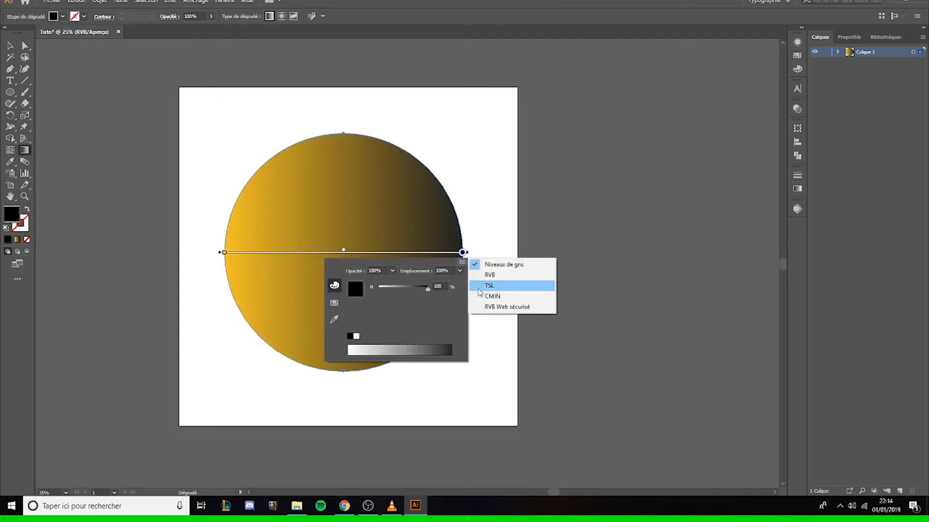
left_click(489, 274)
left_click(428, 335)
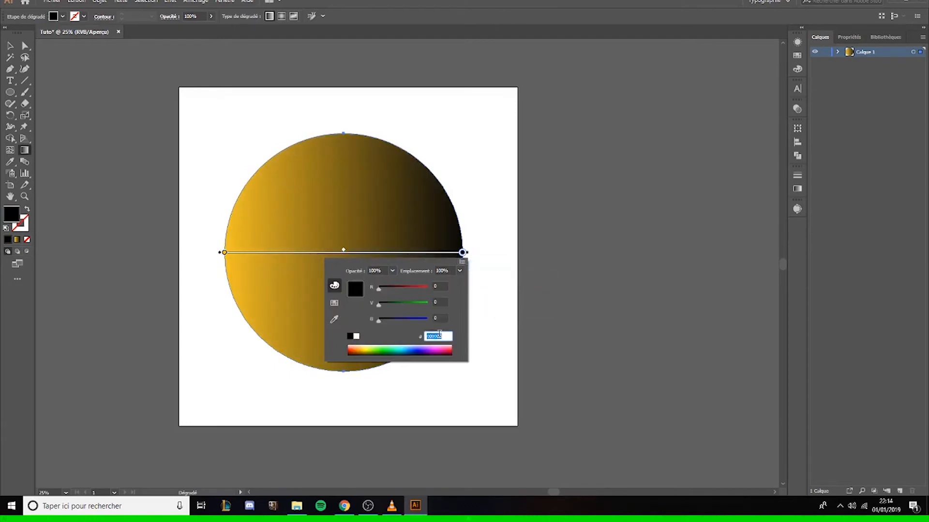
type("4C222")
key("Return")
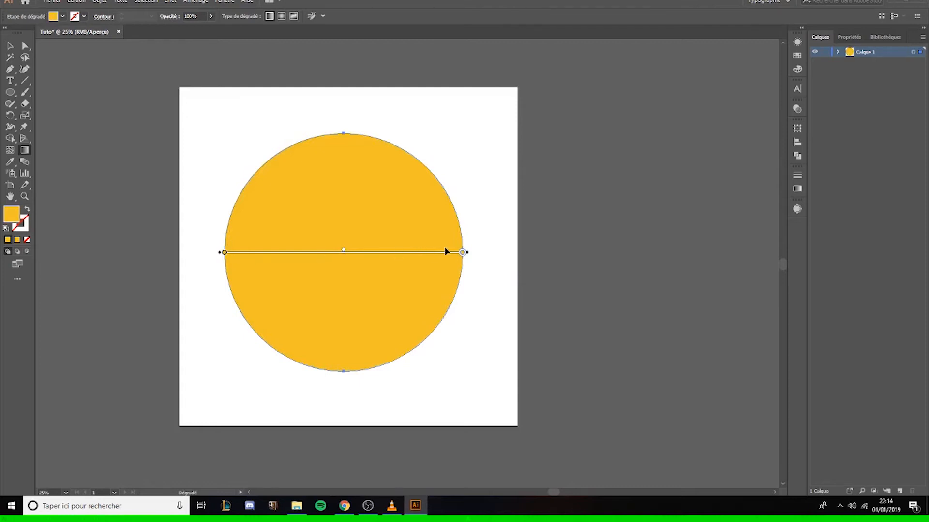
Darken the gradient's end stop by lowering V to 179, switching to CMJN and raising N to 28 %.
double_click(463, 253)
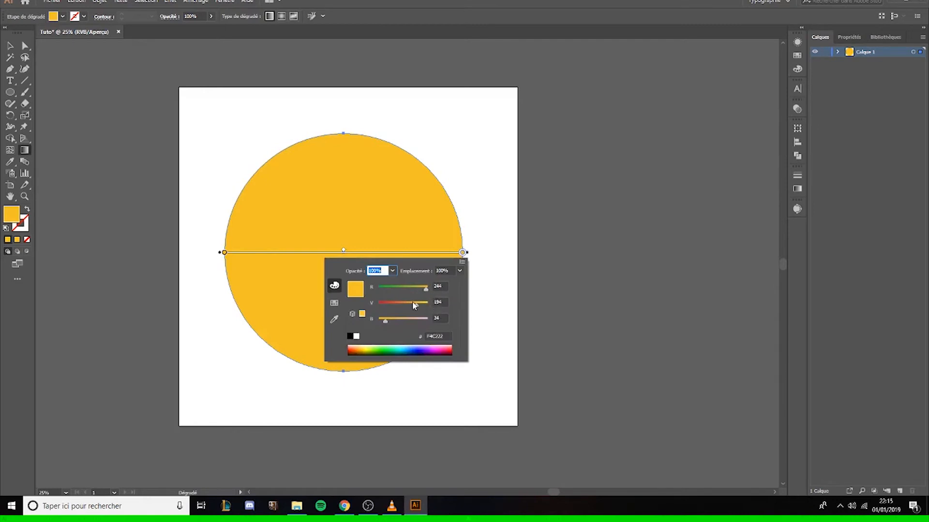
left_click_drag(414, 306, 413, 304)
left_click(462, 261)
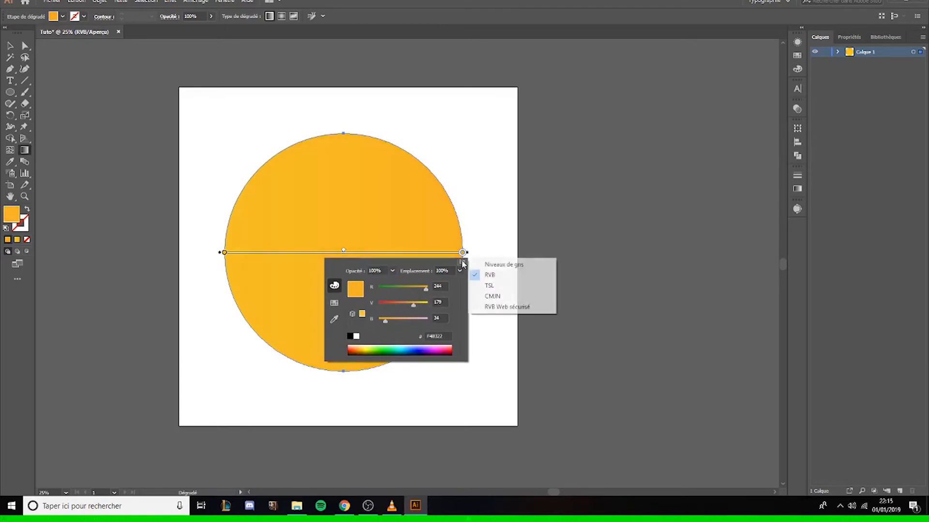
left_click(475, 298)
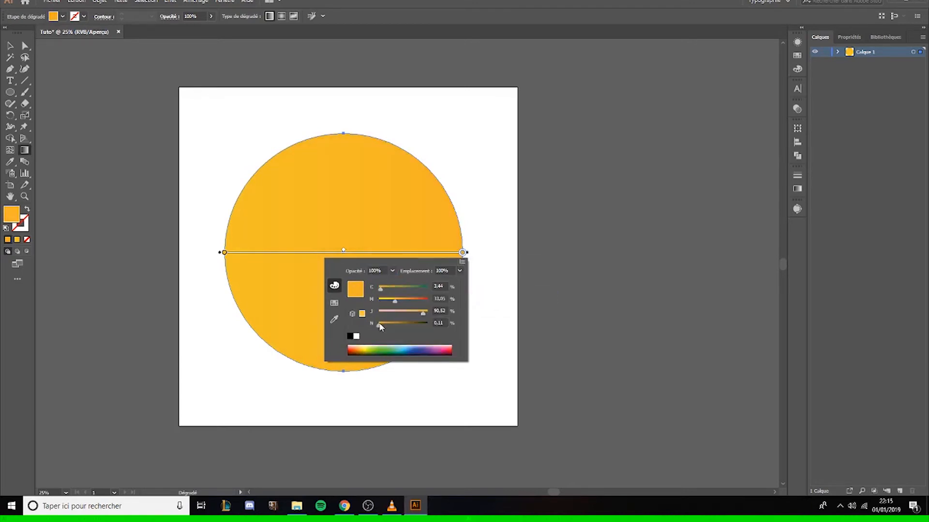
left_click_drag(380, 325, 392, 324)
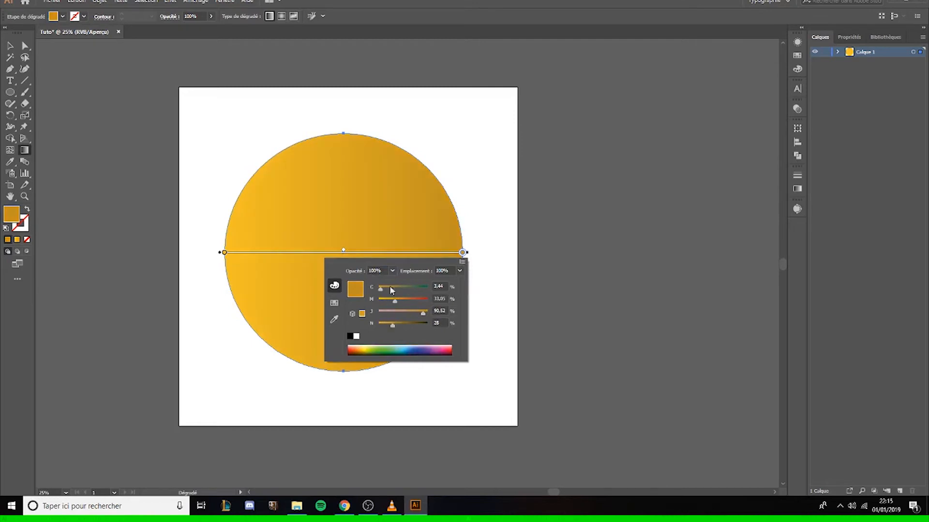
left_click(373, 228)
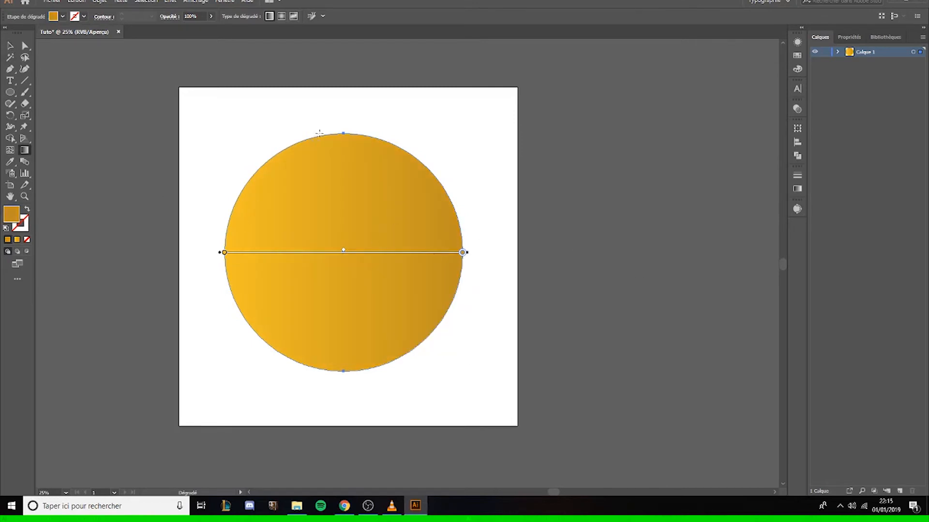
Redirect the gradient vertically from the circle's top edge to its bottom edge and deselect the circle.
left_click_drag(343, 132, 344, 373)
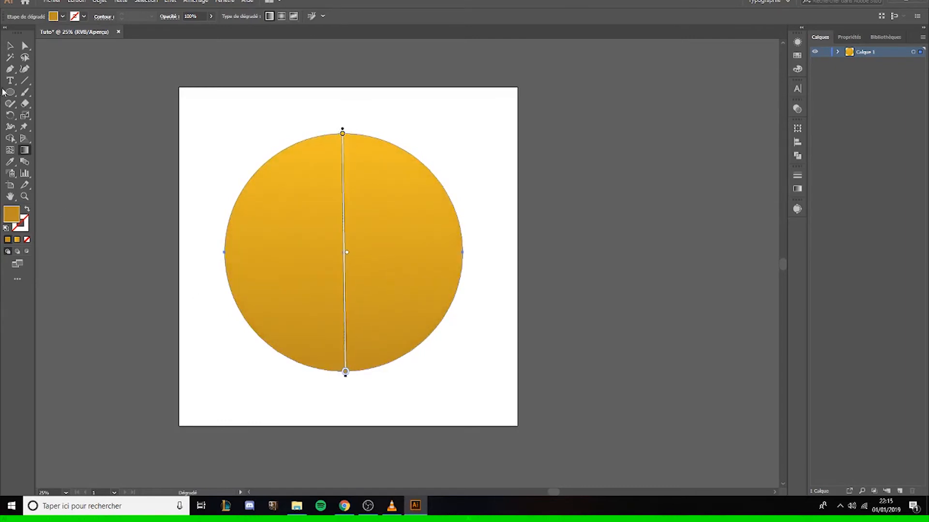
left_click(9, 45)
left_click(174, 97)
scroll(182, 130, "down", 1)
scroll(194, 134, "left", 5)
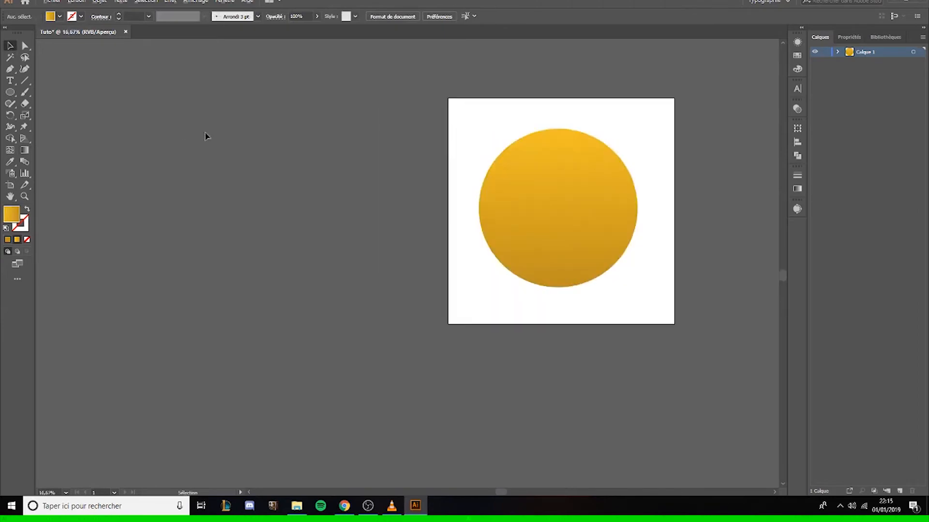
scroll(436, 205, "right", 3)
scroll(489, 197, "up", 1)
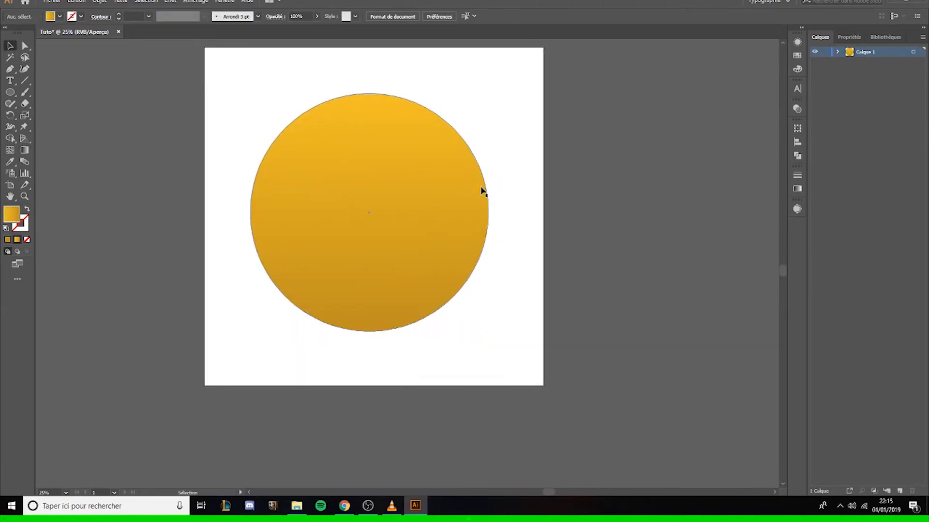
left_click_drag(500, 129, 487, 145)
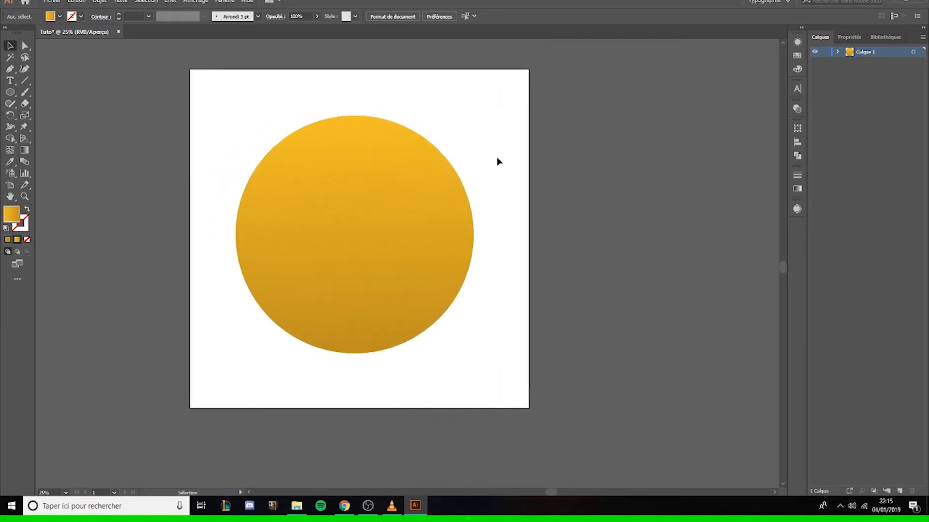
scroll(499, 162, "up", 1)
scroll(477, 172, "down", 1)
scroll(406, 152, "left", 2)
scroll(416, 145, "down", 1)
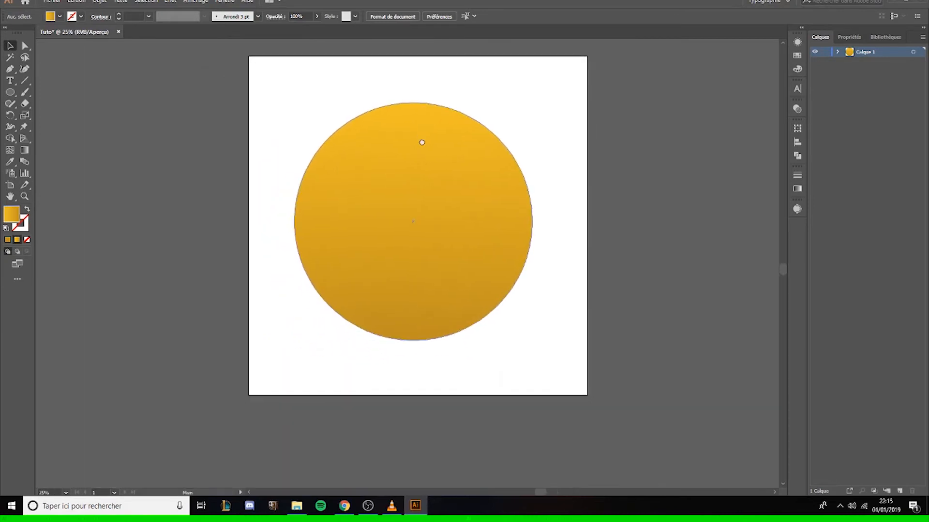
Change the circle's gradient from linear to radial and shift the midpoint between its two colours slightly toward the darker end.
left_click_drag(422, 142, 409, 137)
left_click(379, 177)
left_click(24, 152)
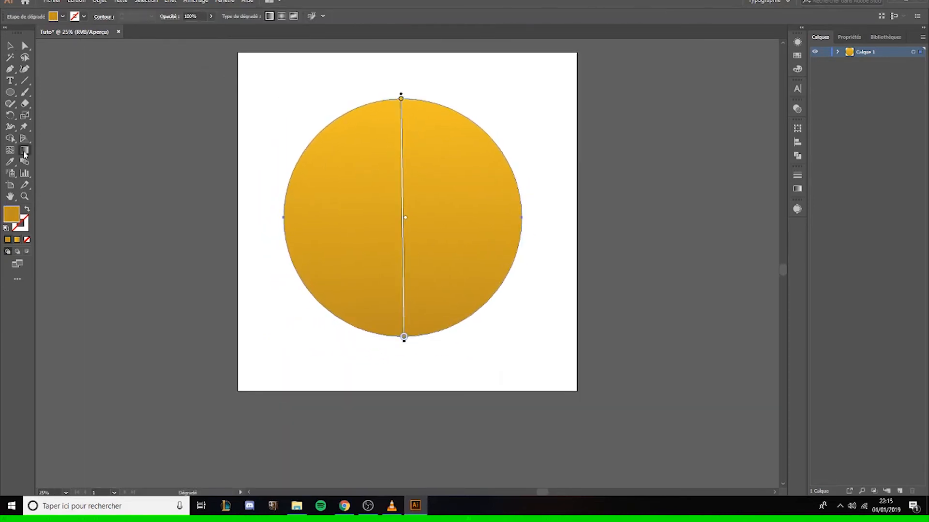
double_click(25, 152)
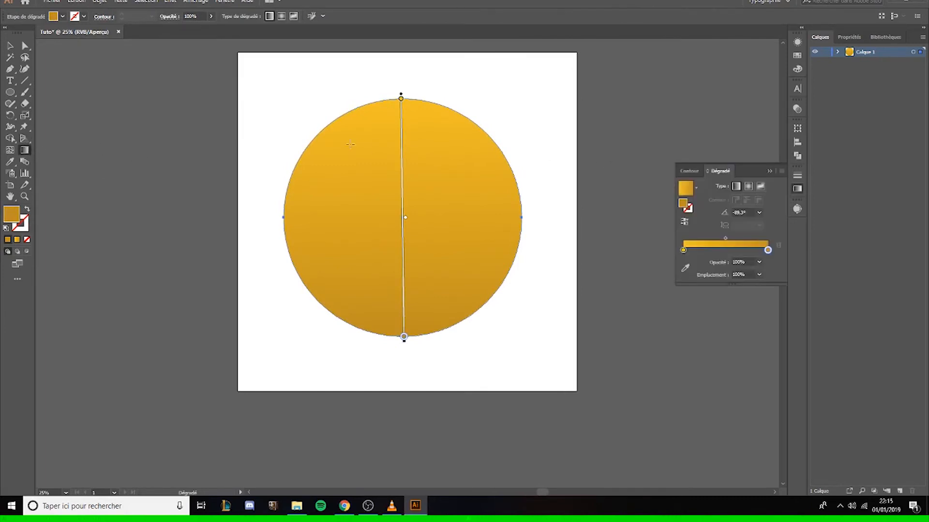
left_click(750, 187)
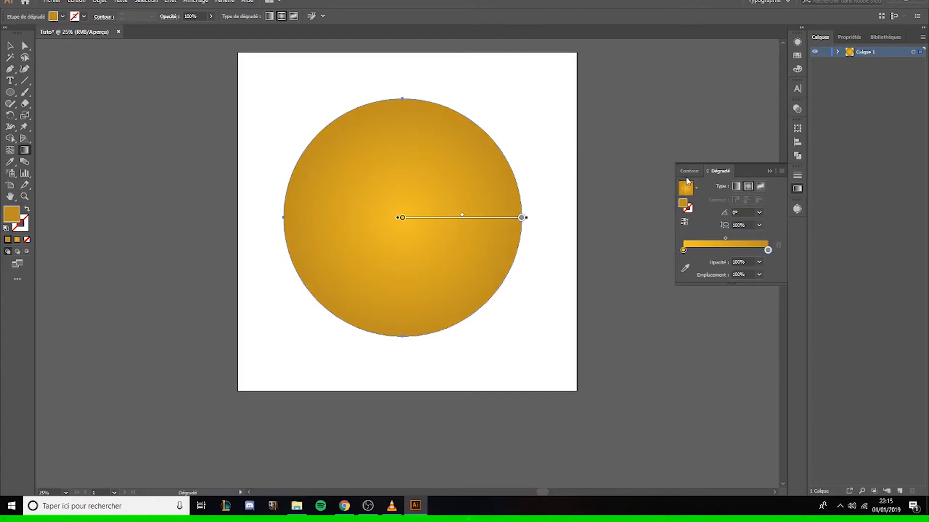
left_click_drag(688, 181, 365, 187)
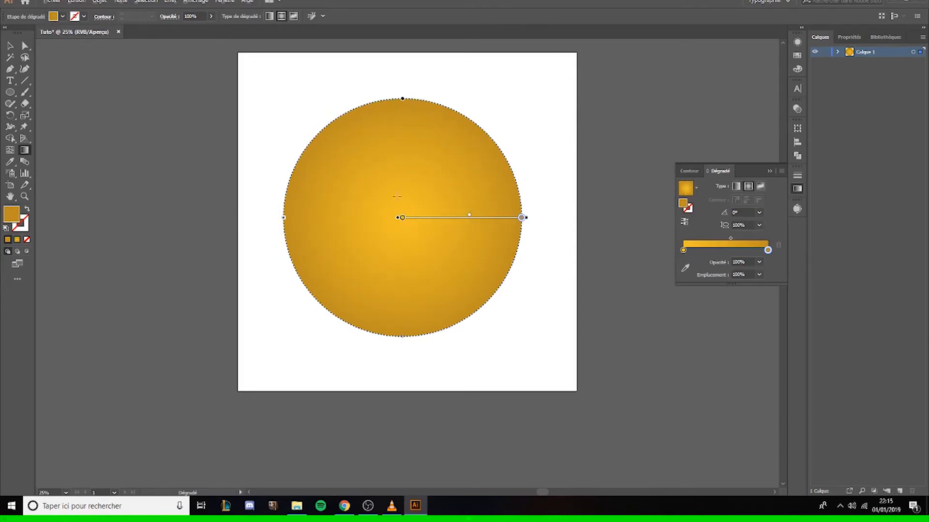
Offset the radial gradient's centre to the circle's upper-left area and extend its radius well beyond the circle's right edge.
scroll(396, 196, "down", 1)
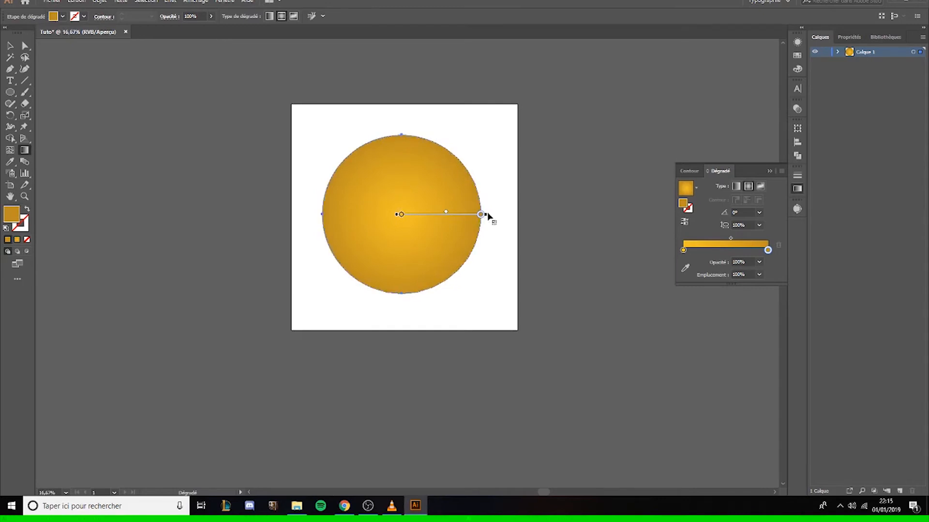
mouse_move(481, 214)
left_mouse_down()
mouse_move(546, 214)
mouse_move(490, 223)
left_mouse_up()
scroll(472, 211, "up", 2)
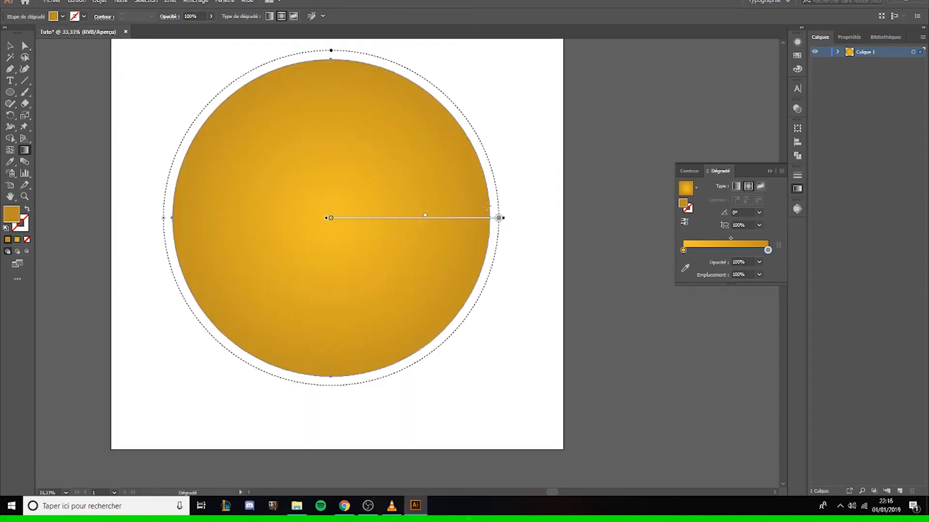
scroll(425, 208, "down", 1)
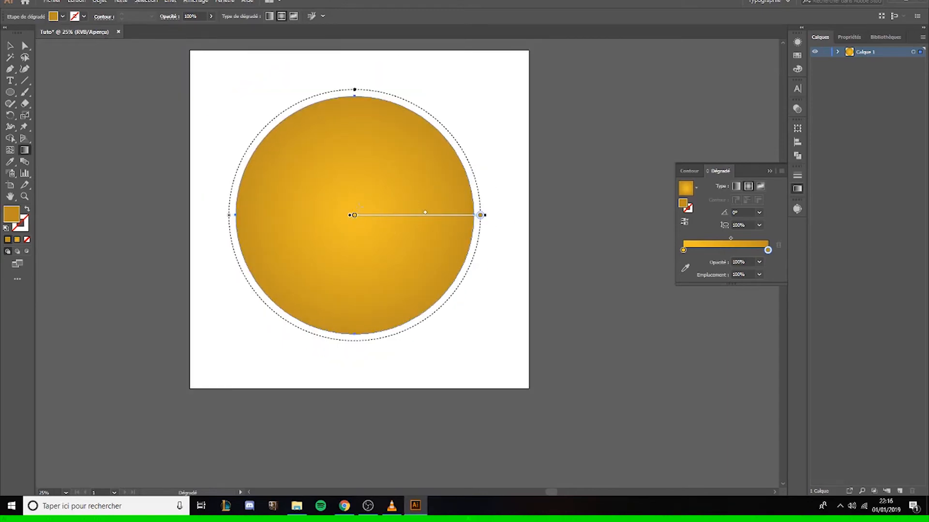
left_click_drag(362, 211, 316, 150)
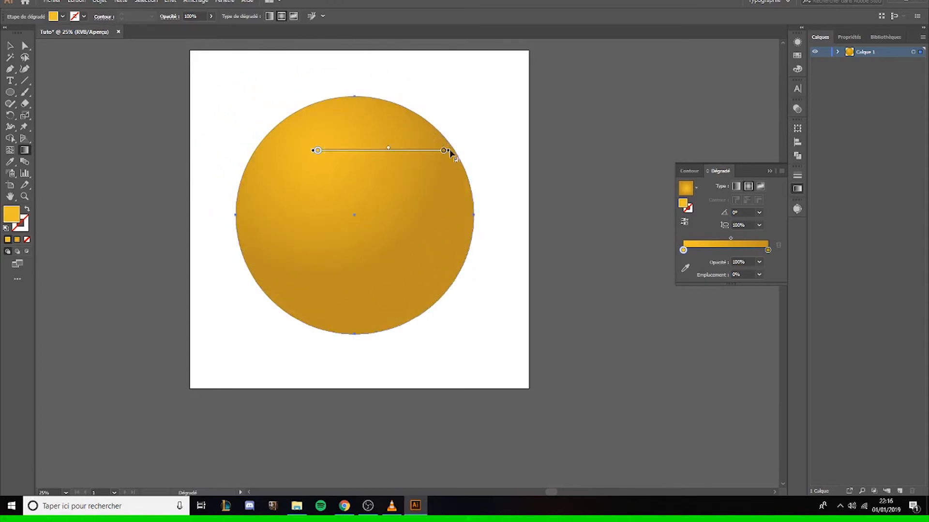
left_click_drag(451, 151, 503, 150)
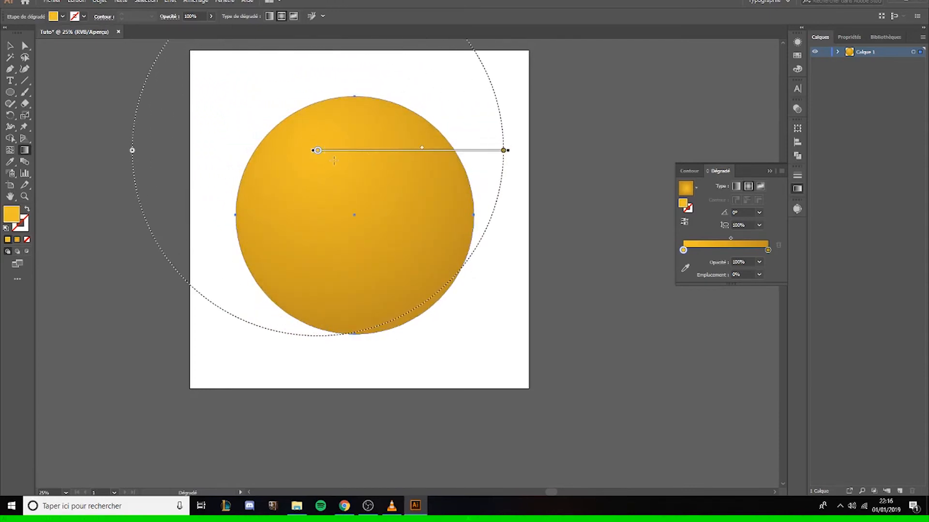
left_click_drag(325, 152, 329, 145)
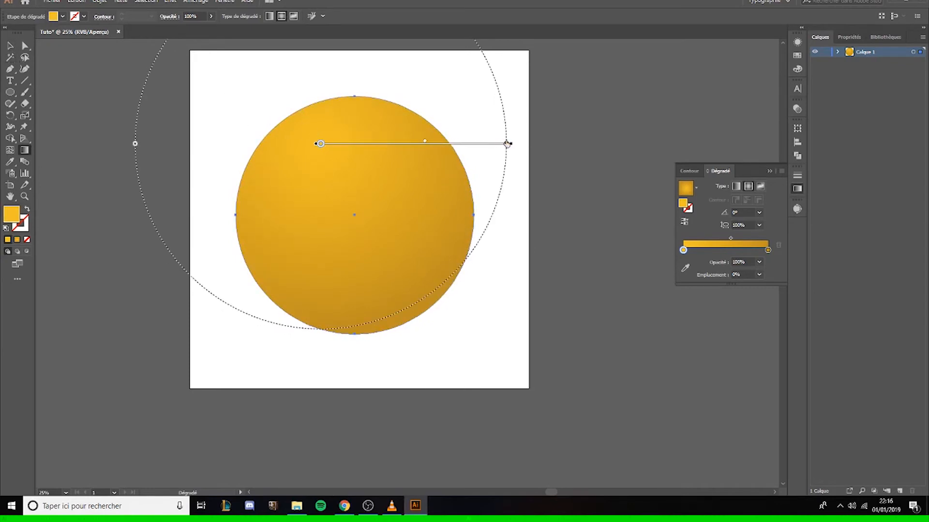
Darken the radial gradient's outer stop by raising its N value, and deselect the circle.
double_click(506, 144)
left_click_drag(430, 214, 437, 212)
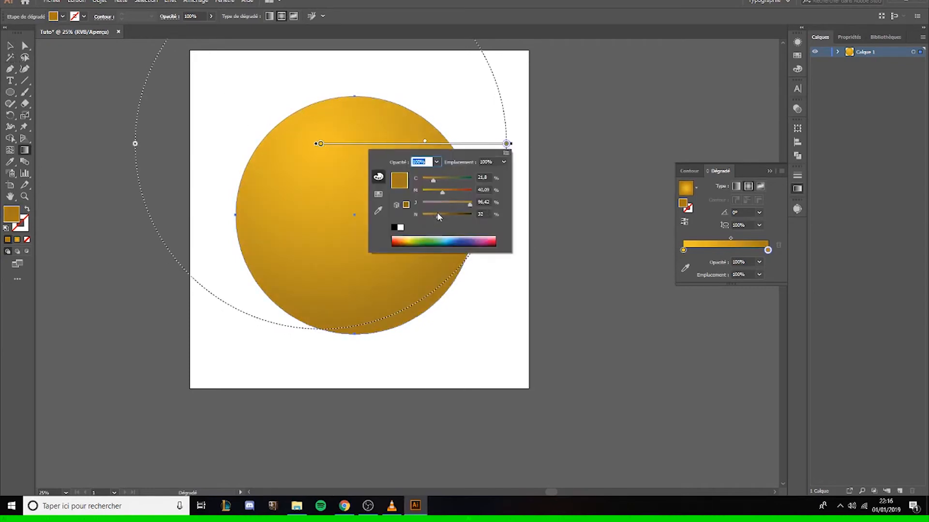
left_click(11, 47)
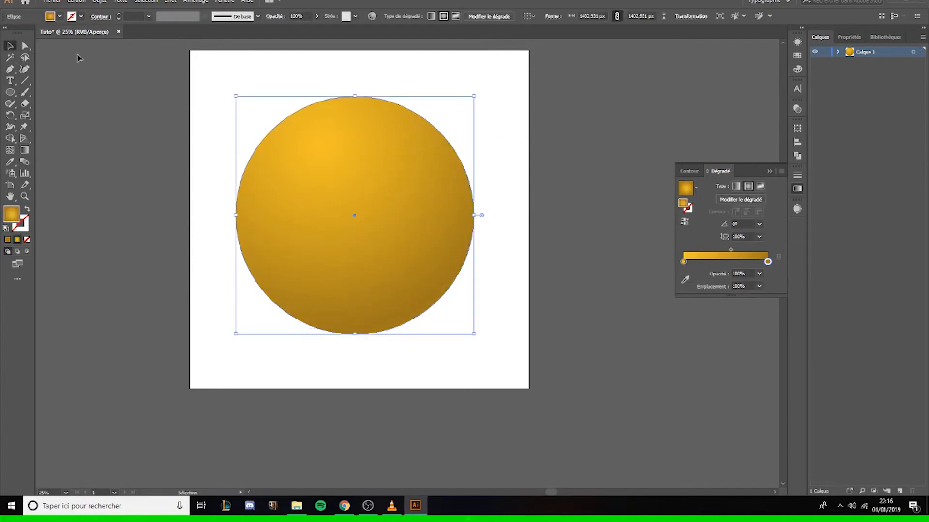
left_click(133, 90)
scroll(197, 141, "down", 2)
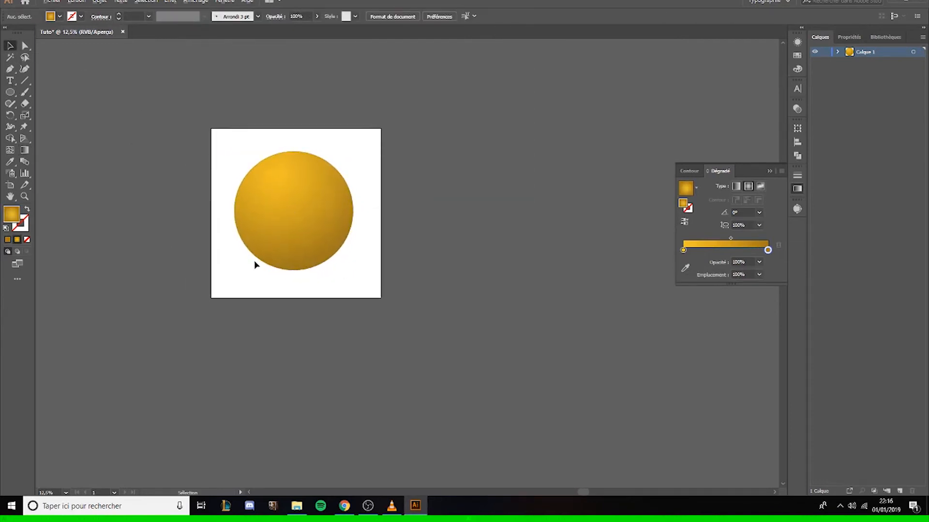
scroll(255, 263, "up", 1)
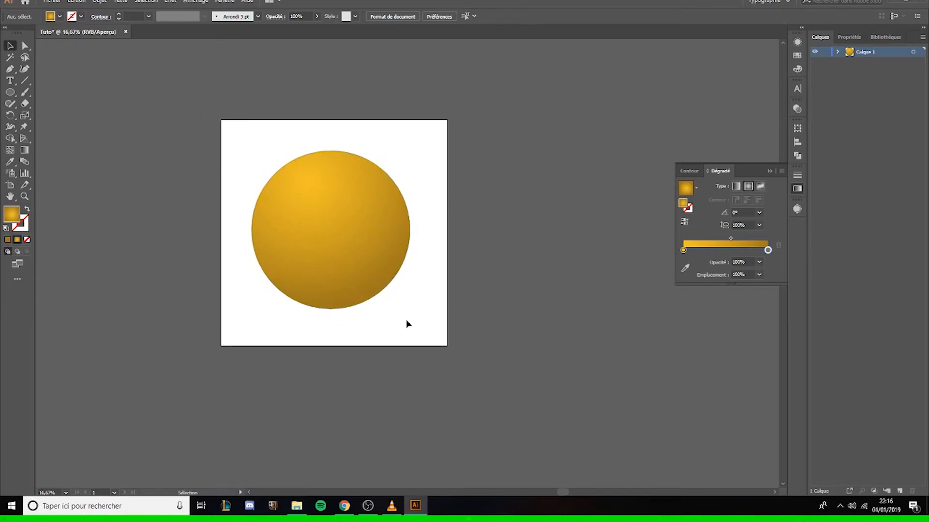
key("space")
mouse_move(406, 324)
left_mouse_down()
mouse_move(386, 309)
mouse_move(416, 334)
left_mouse_up()
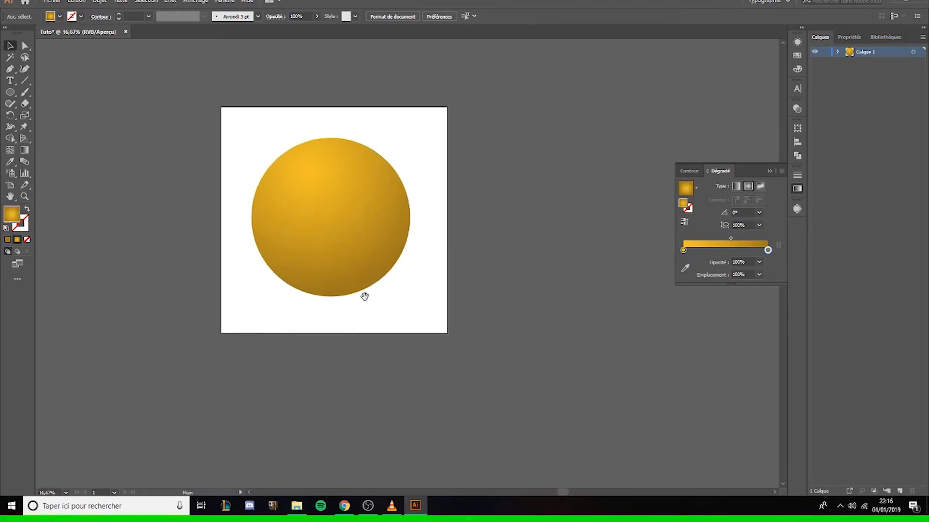
key("ctrl+plus")
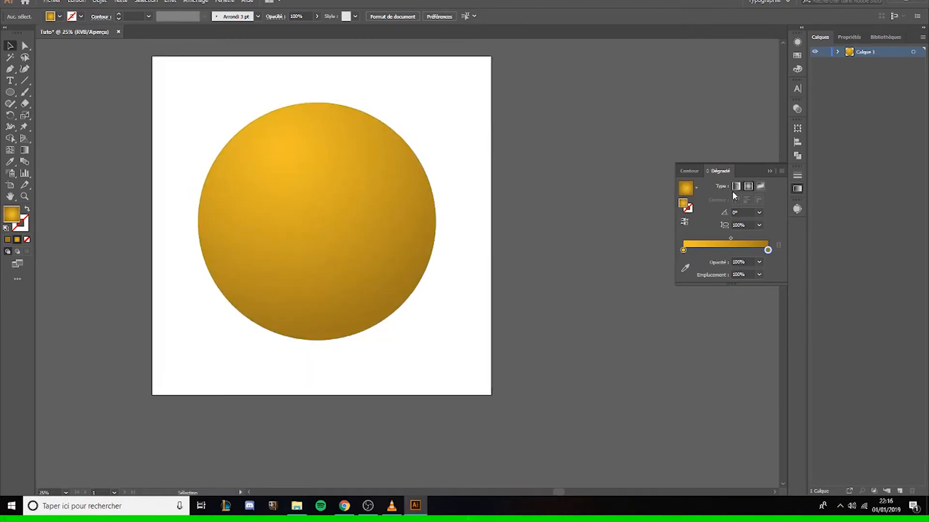
Flatten the circle's radial gradient into a wide ellipse with an aspect ratio of about 31 %, and deselect the circle.
left_click(312, 179)
key("g")
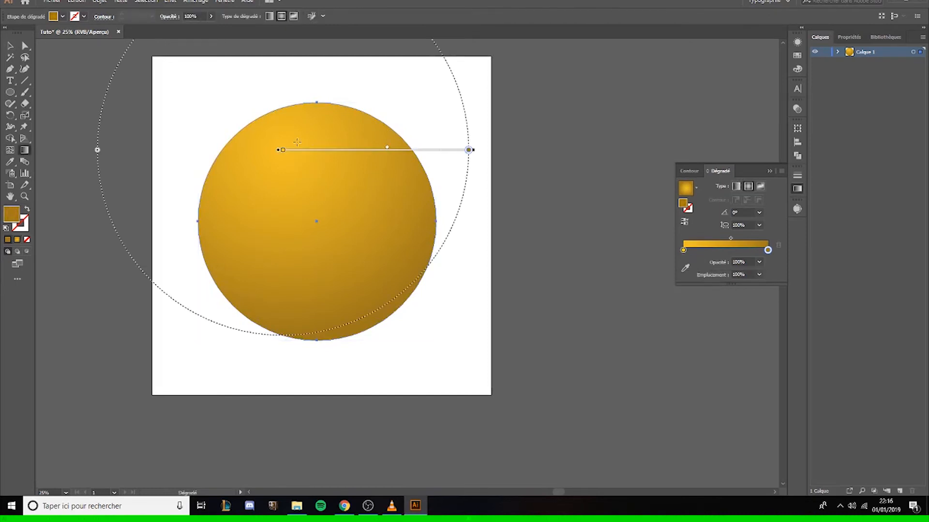
key("ctrl+minus")
left_click_drag(291, 78, 294, 163)
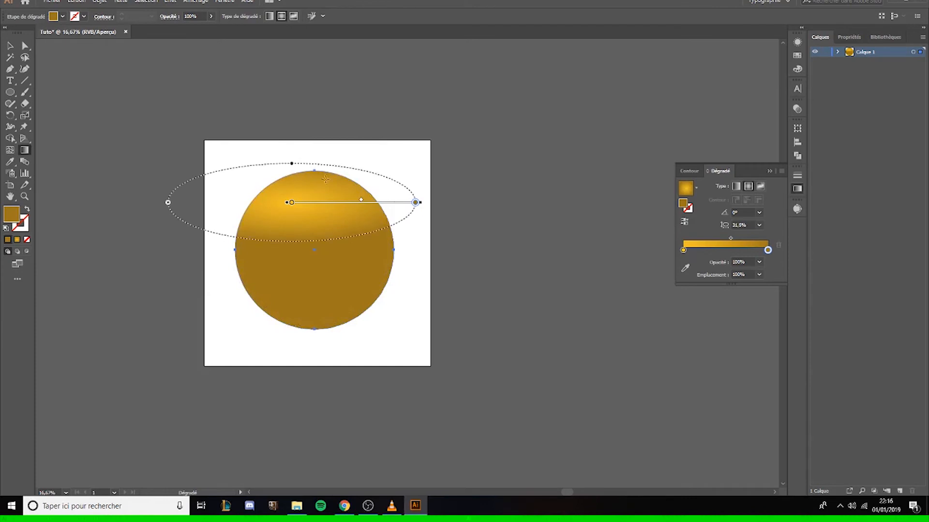
left_click(10, 46)
left_click(184, 165)
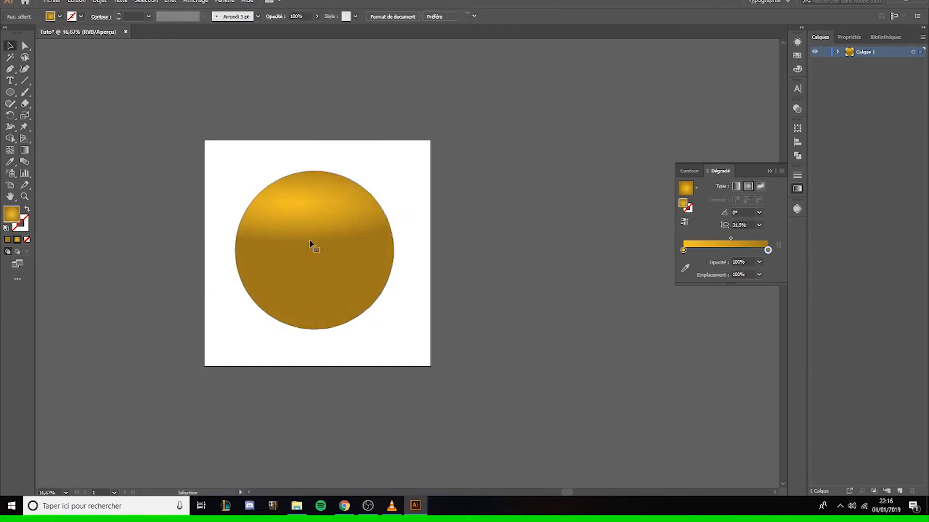
Stretch the radial gradient back to an aspect ratio of 94,9 %, shift its midpoint slightly outward and shorten its radius.
left_click(309, 244)
key("g")
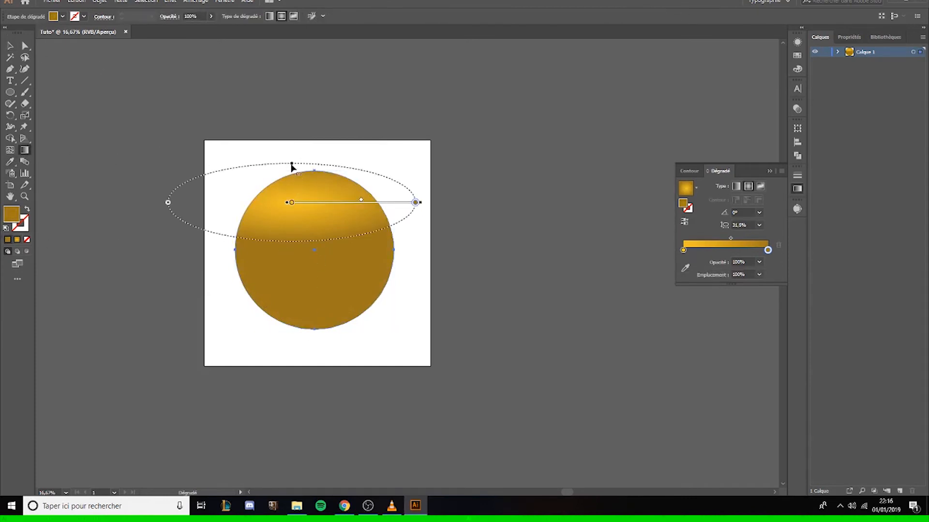
mouse_move(291, 166)
left_mouse_down()
mouse_move(292, 78)
mouse_move(296, 99)
mouse_move(293, 85)
left_mouse_up()
mouse_move(416, 202)
left_mouse_down()
mouse_move(338, 202)
mouse_move(444, 202)
left_mouse_up()
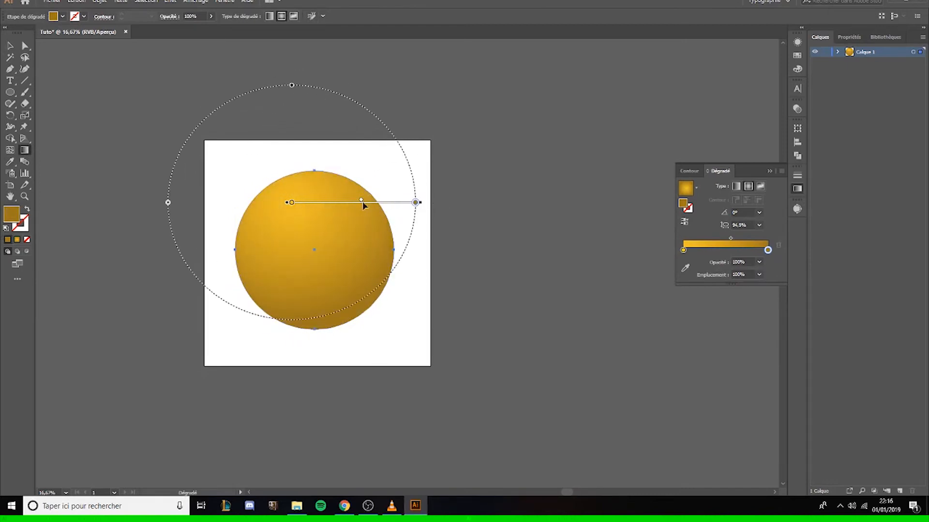
mouse_move(362, 205)
left_mouse_down()
mouse_move(301, 201)
mouse_move(368, 200)
left_mouse_up()
mouse_move(168, 203)
left_mouse_down()
mouse_move(269, 213)
mouse_move(240, 209)
mouse_move(261, 203)
mouse_move(181, 202)
left_mouse_up()
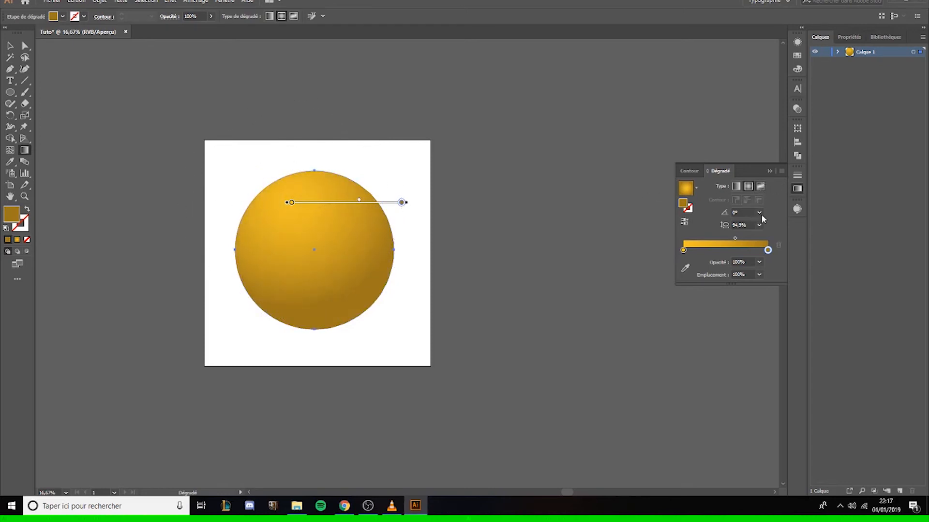
Switch the circle to a freeform gradient in Points mode and add a magenta colour point near its left edge with M at 100 %.
left_click(760, 186)
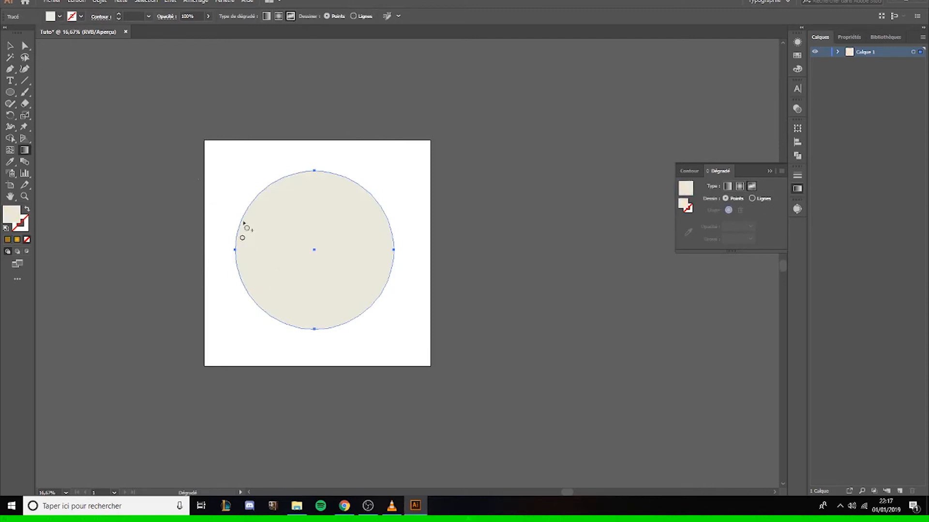
scroll(244, 242, "up", 3)
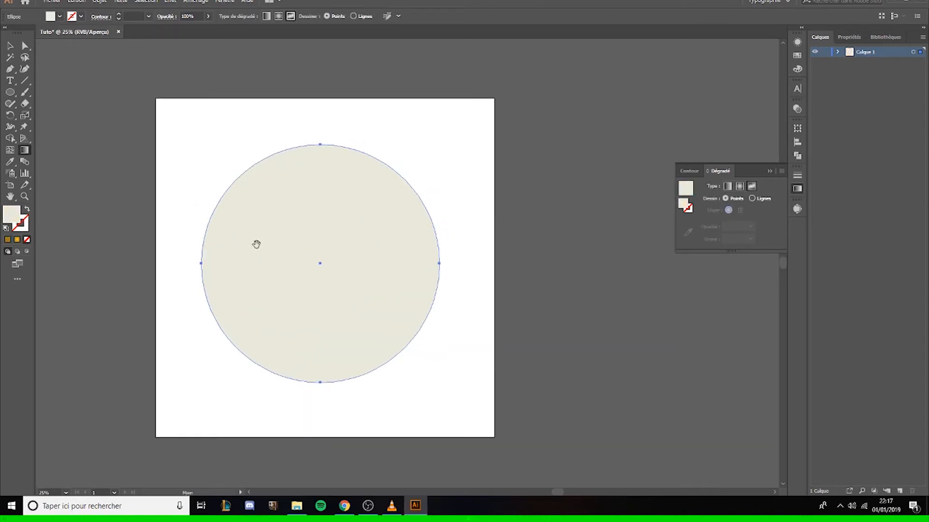
double_click(205, 245)
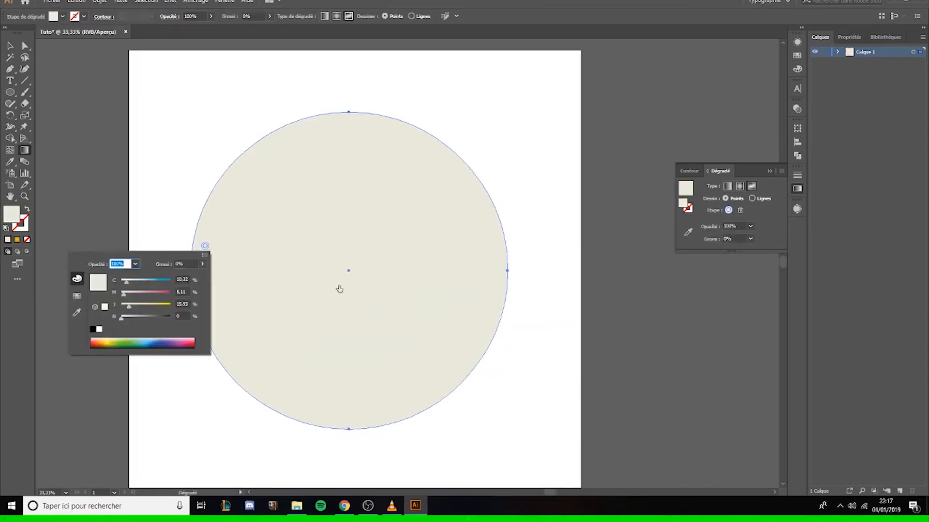
left_click_drag(144, 296, 164, 294)
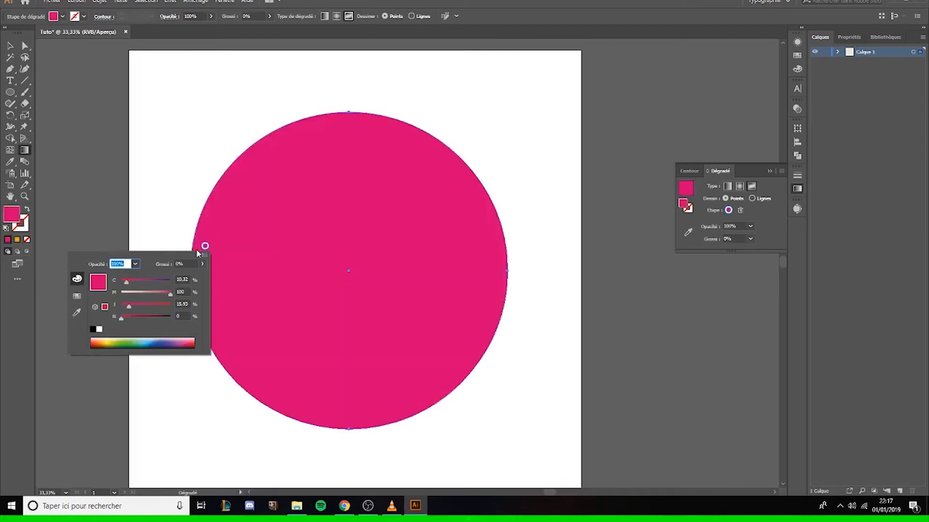
Add a colour point in the circle's upper-right area and make it yellow with M at 2 % and J at 100 %.
left_click(421, 162)
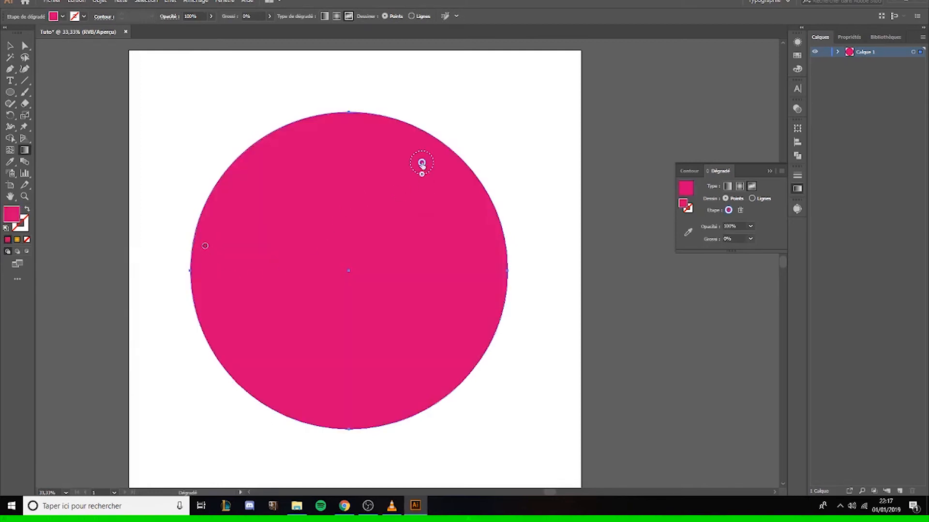
double_click(421, 162)
left_click(340, 211)
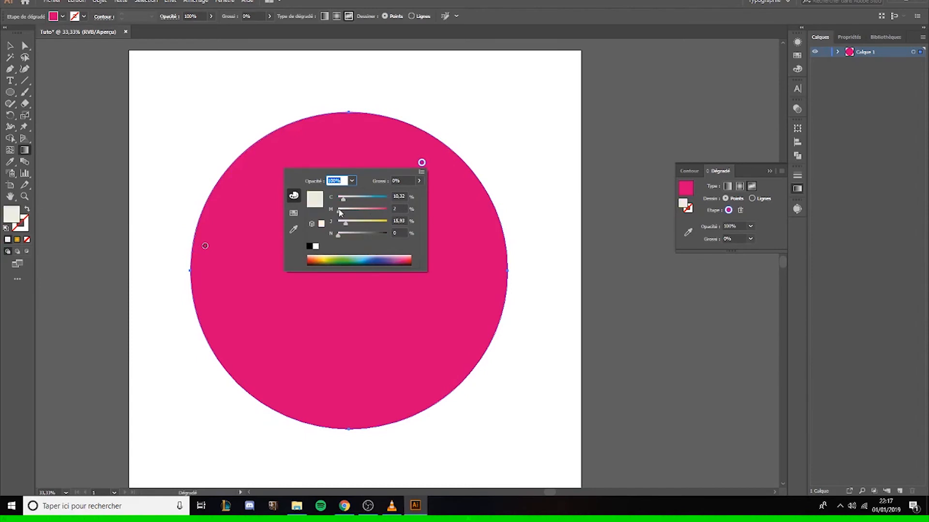
left_click(387, 222)
left_click(387, 369)
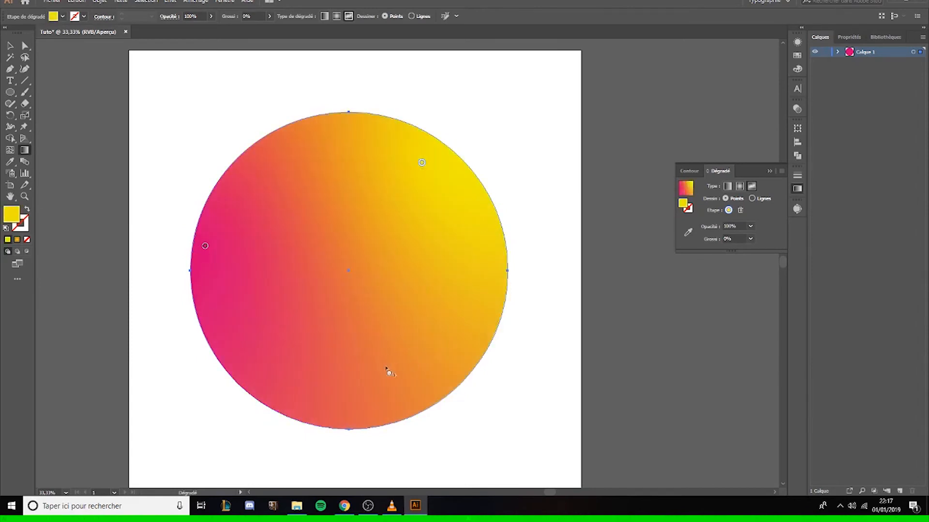
Add a colour point near the circle's bottom, make it green with C at 100 % and M at 9 %, and shift it slightly right.
left_click(369, 387)
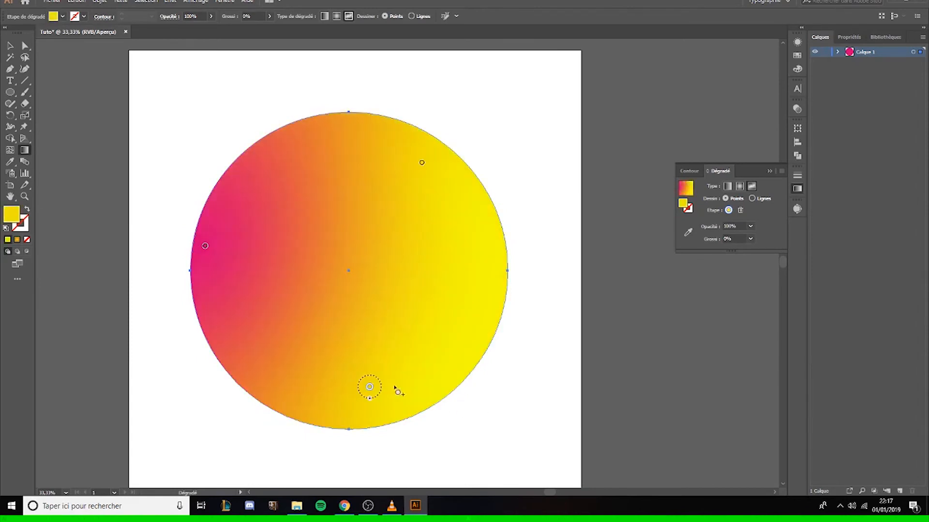
double_click(370, 386)
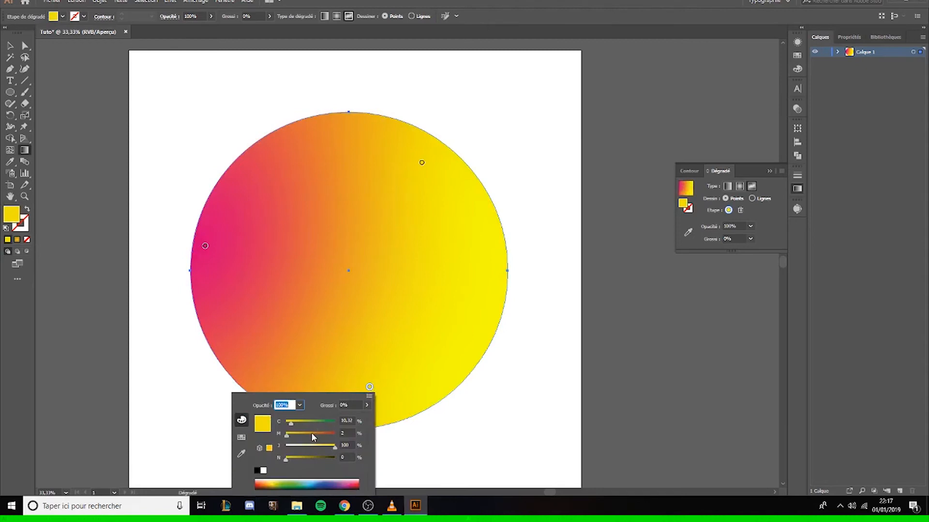
left_click(332, 435)
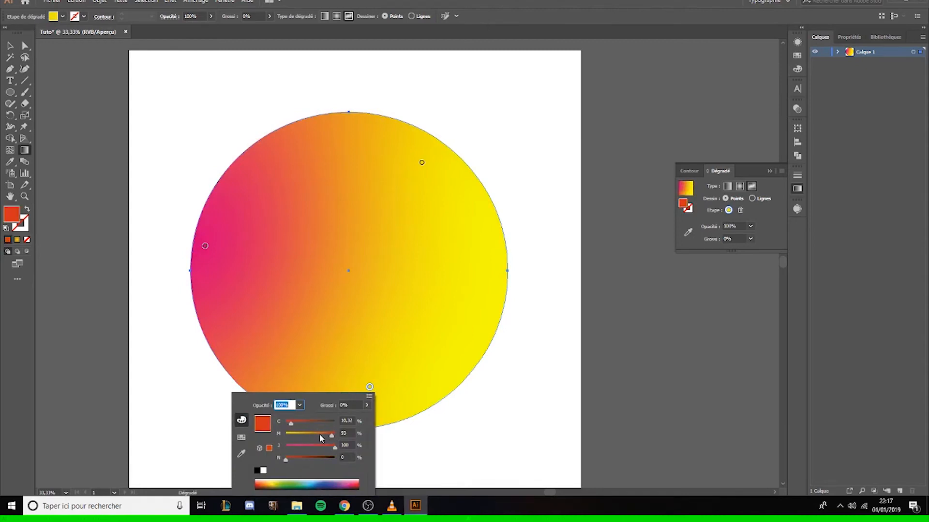
left_click(291, 434)
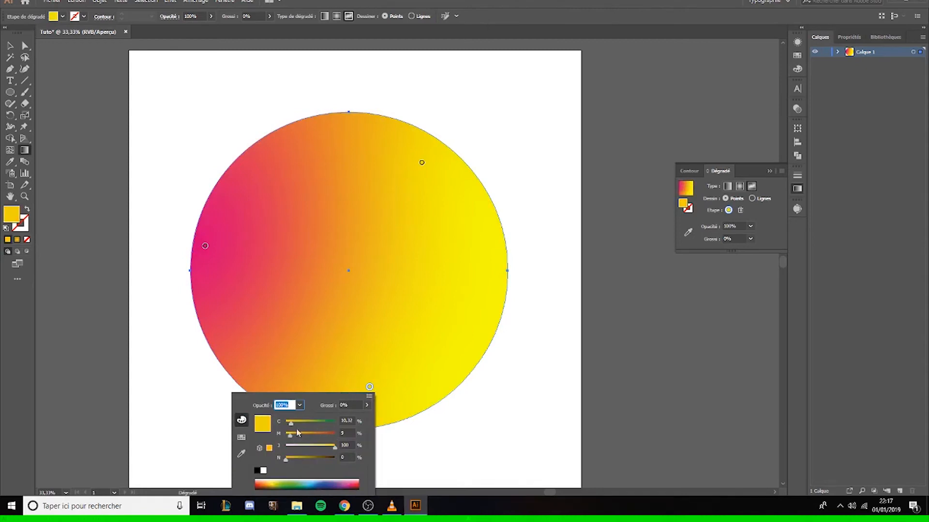
left_click(335, 421)
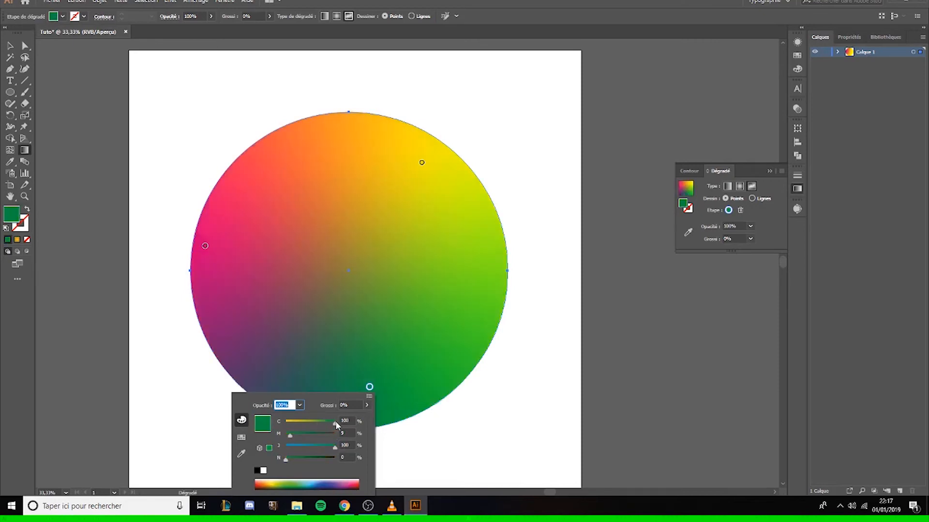
left_click_drag(369, 386, 394, 388)
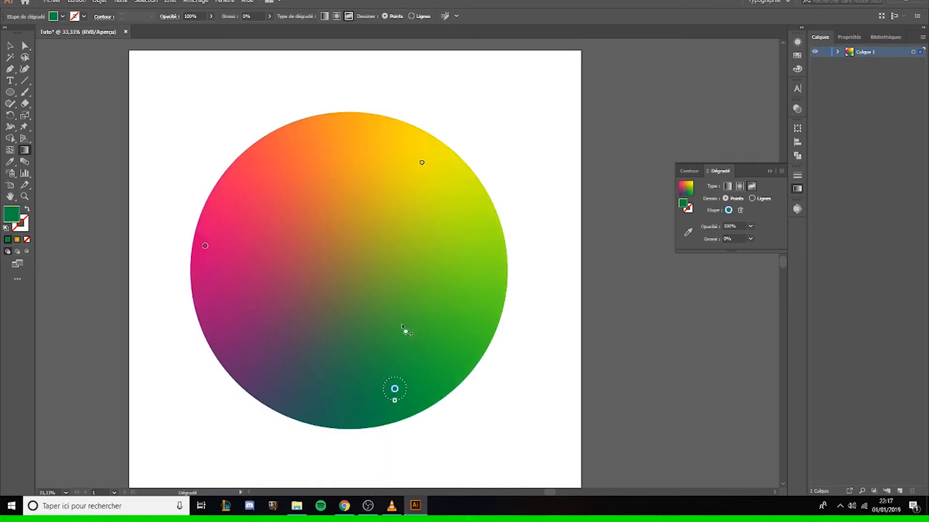
Reposition the freeform gradient's points: yellow closer to the circle's upper-right edge, green to the bottom centre, magenta slightly inward; deselect the circle.
left_click_drag(421, 163, 446, 225)
left_click_drag(394, 388, 366, 397)
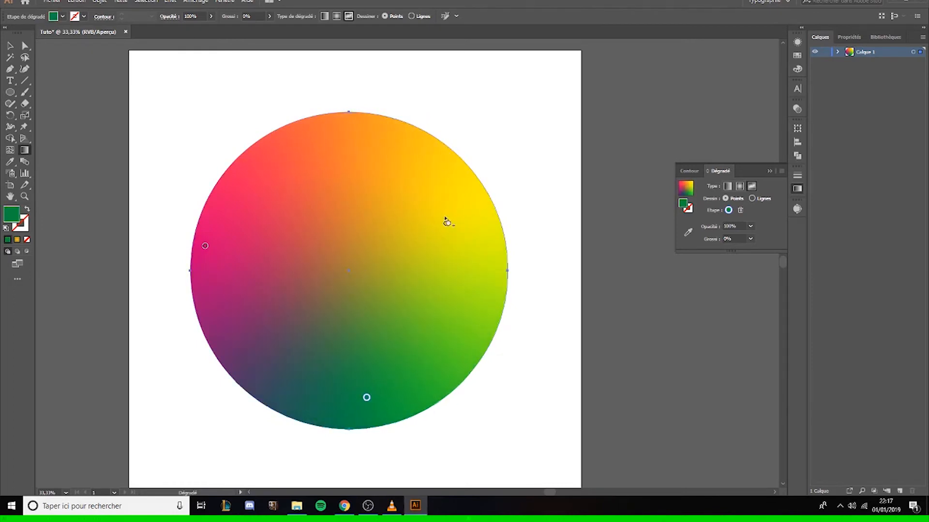
left_click_drag(446, 222, 445, 186)
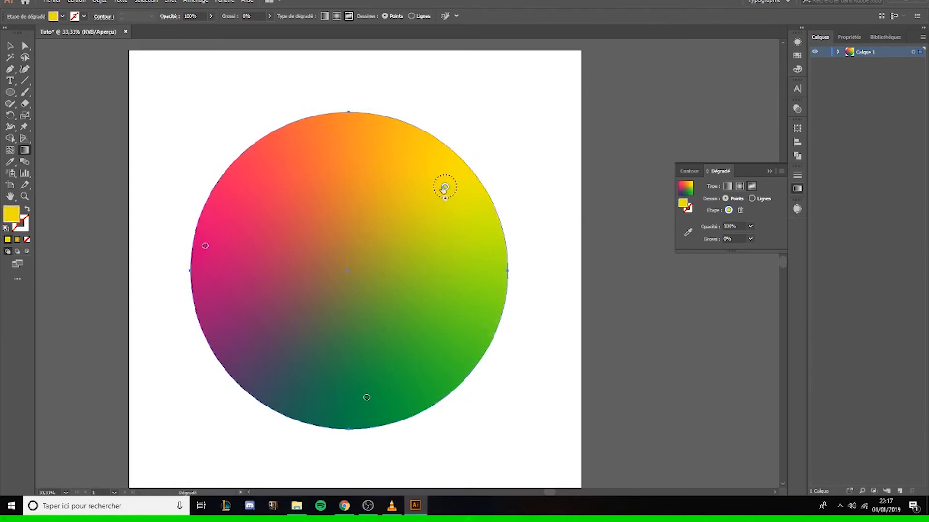
left_click_drag(445, 186, 457, 181)
left_click_drag(205, 245, 214, 244)
left_click(12, 46)
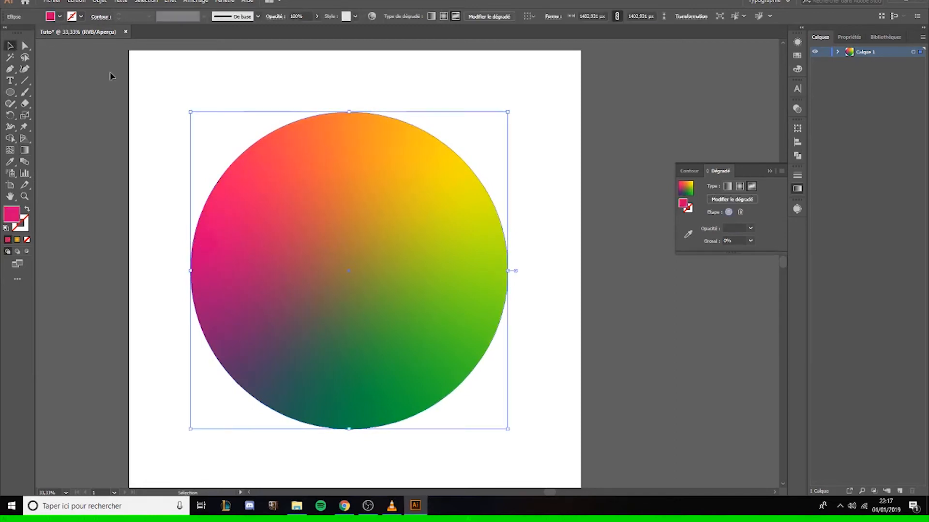
left_click(196, 107)
key("ctrl+minus")
scroll(236, 117, "down", 2, "alt")
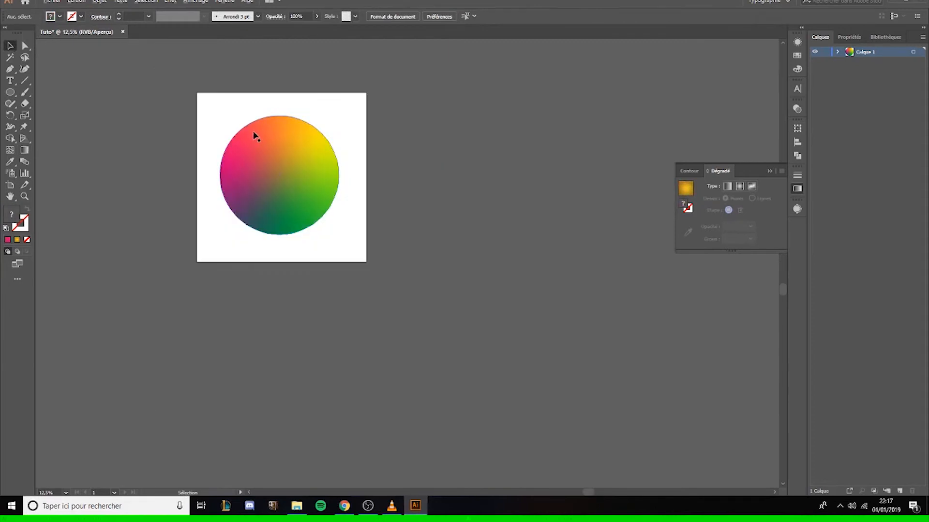
scroll(254, 133, "up", 3, "alt")
scroll(203, 150, "down", 1, "alt")
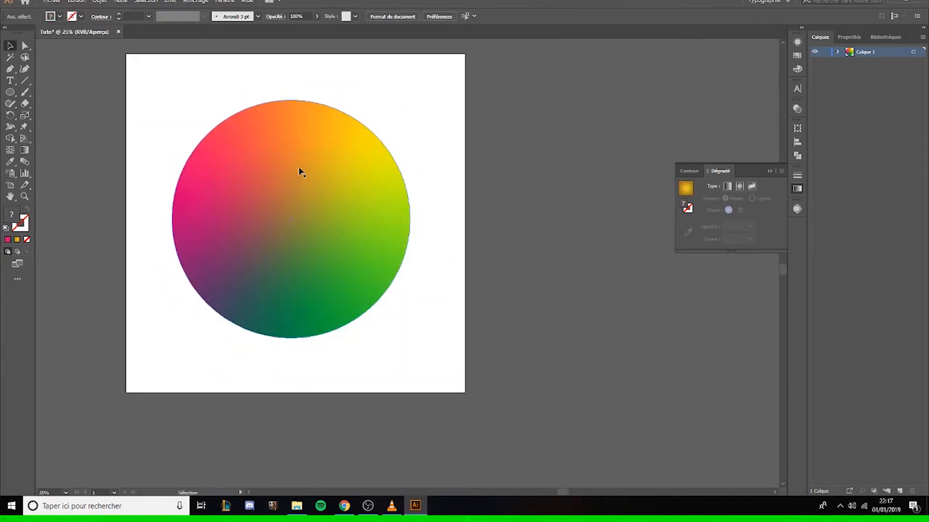
Switch the circle to a linear gradient with its end stop at 0 % opacity and the midpoint at about 43,5 %.
left_click(287, 184)
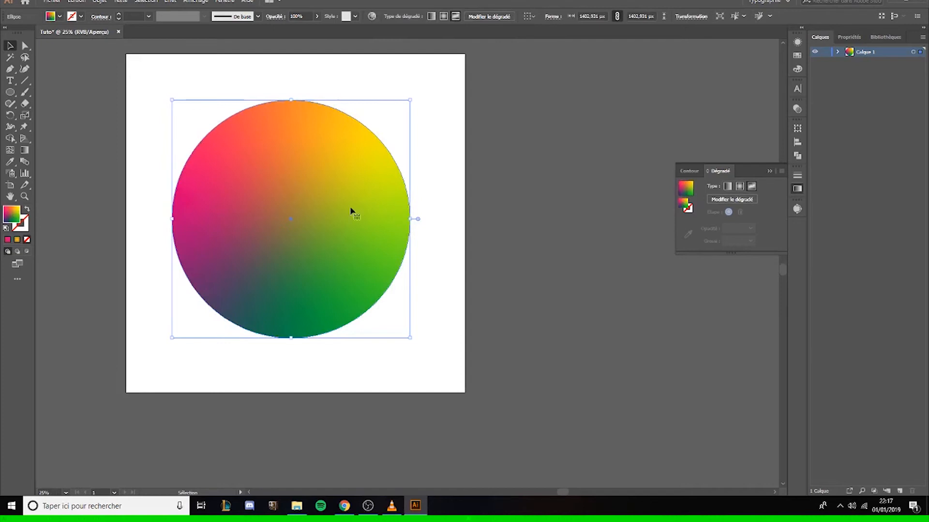
left_click(727, 186)
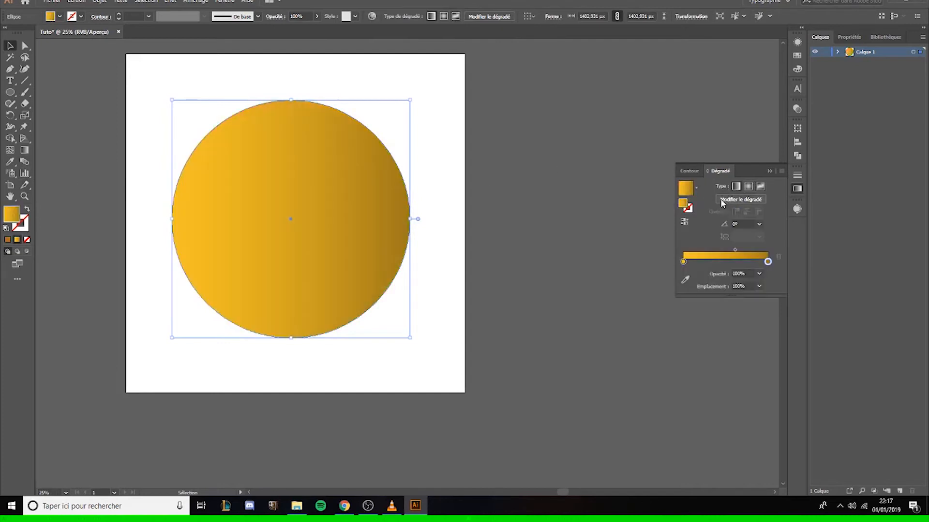
left_click(758, 274)
left_click(769, 386)
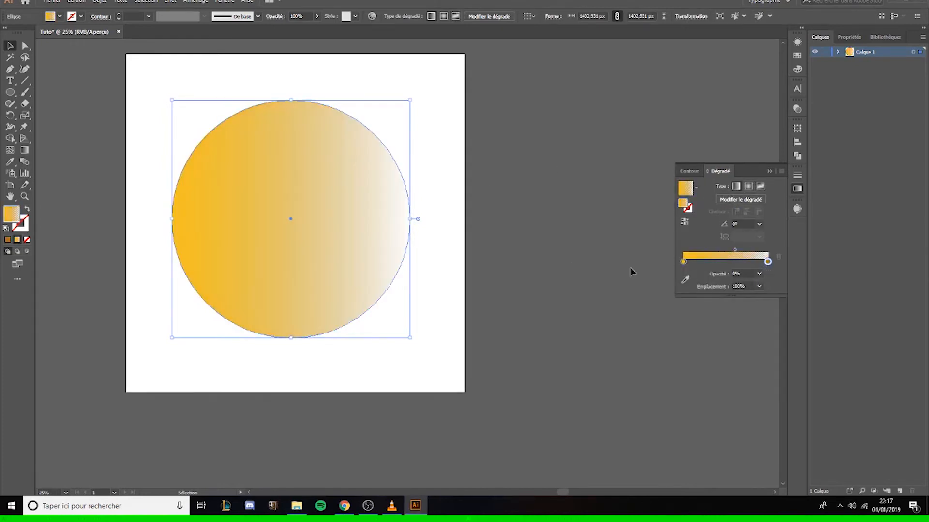
left_click_drag(734, 250, 720, 250)
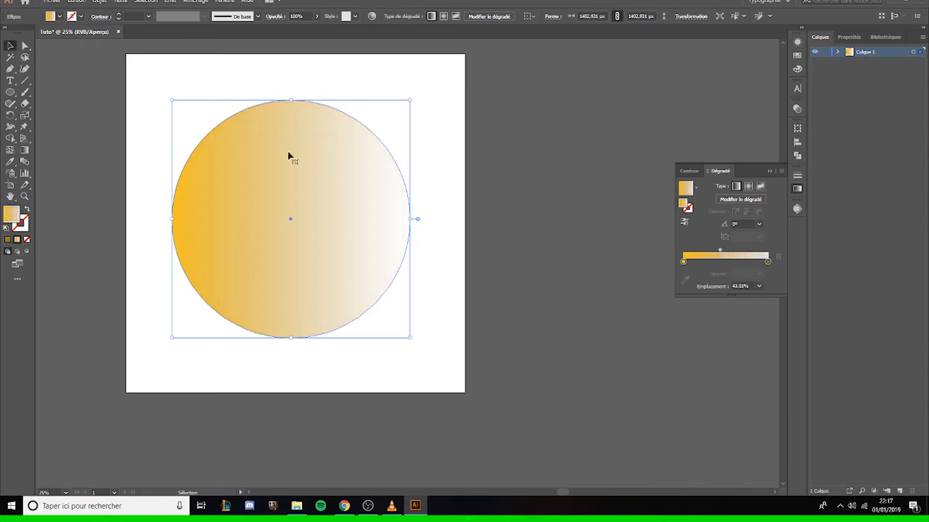
left_click(7, 45)
left_click(616, 199)
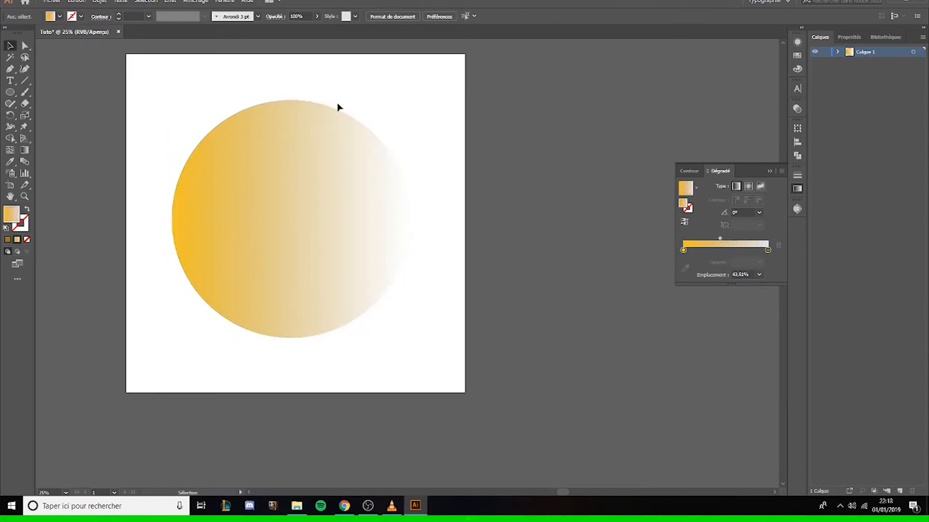
Replace the gradient circle with an ellipse about 525 px wide and 576 px high in the artboard's upper-left area, filled solid brown.
left_click(322, 208)
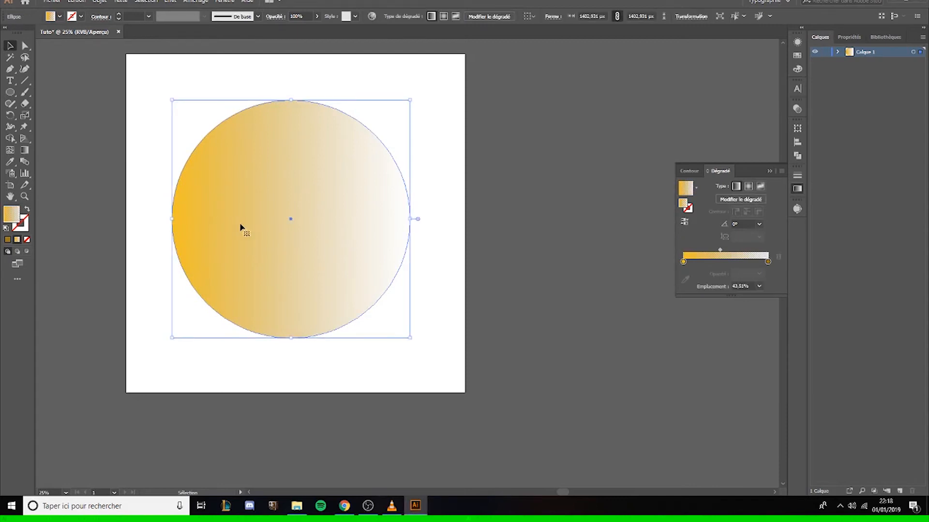
key("Delete")
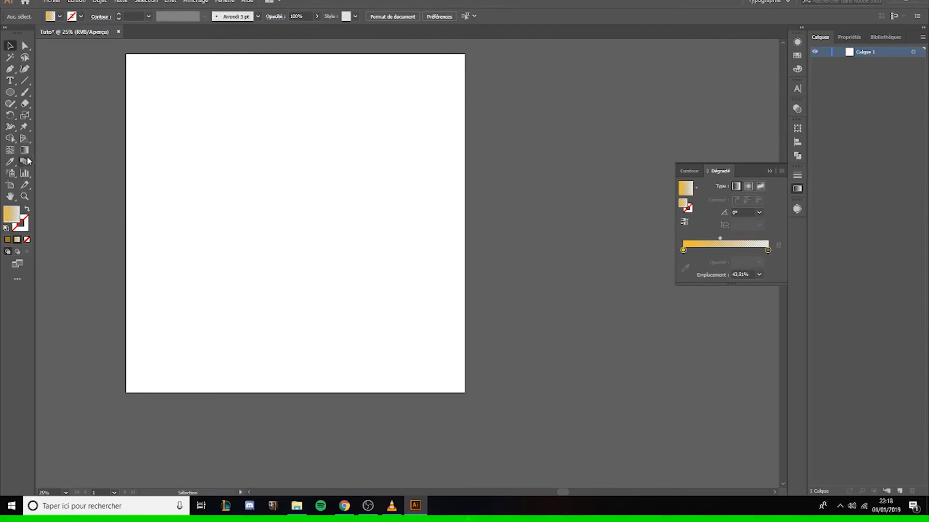
left_click(8, 92)
left_click_drag(201, 114, 290, 211)
left_click(7, 240)
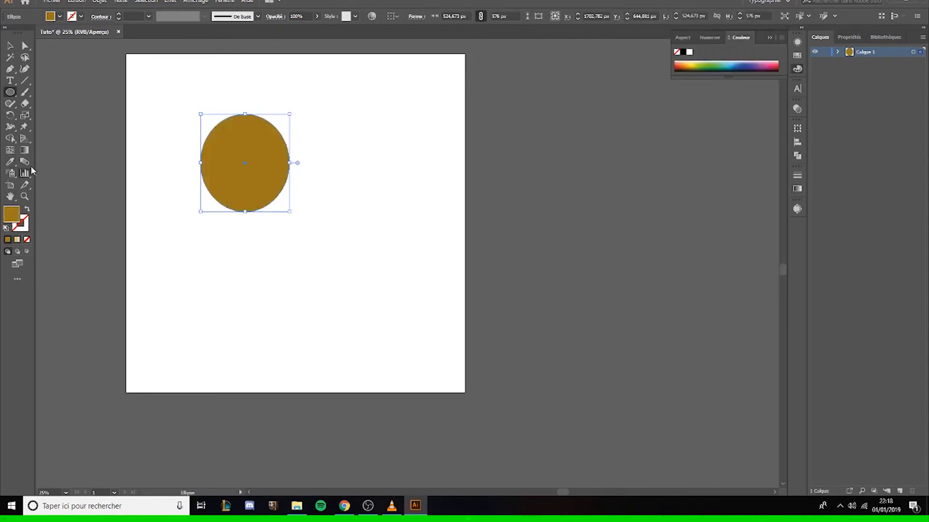
Duplicate the brown ellipse toward the artboard's lower right and recolour the copy light orange.
left_click(10, 45)
left_click_drag(237, 150, 342, 288)
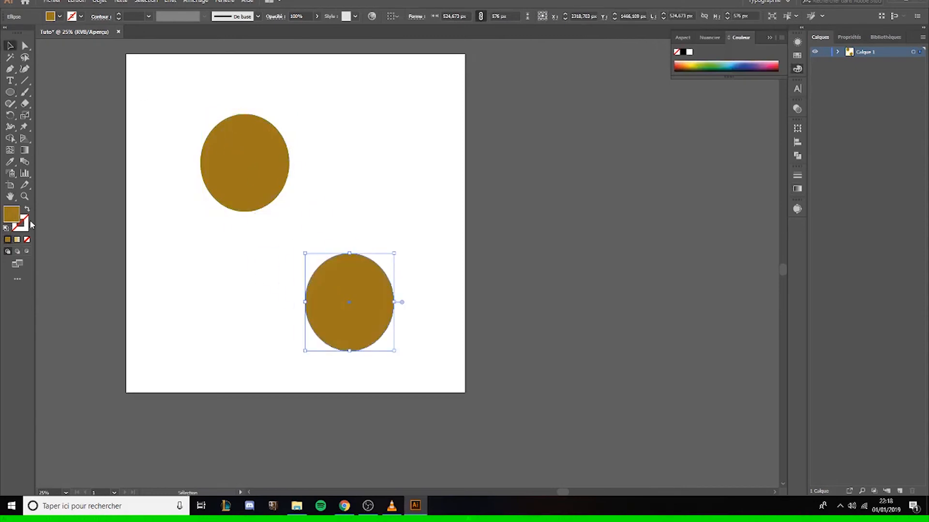
double_click(11, 214)
key("ctrl+v")
left_click(564, 189)
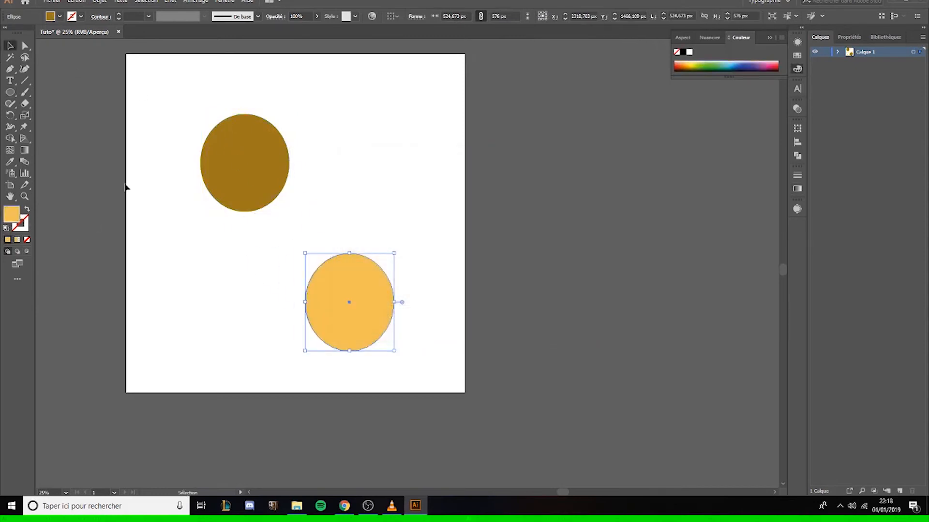
Sample the upper ellipse's brown fill with the Eyedropper to apply it to the lower ellipse, and deselect.
left_click(329, 293)
left_click(10, 162)
left_click(206, 161)
key("v")
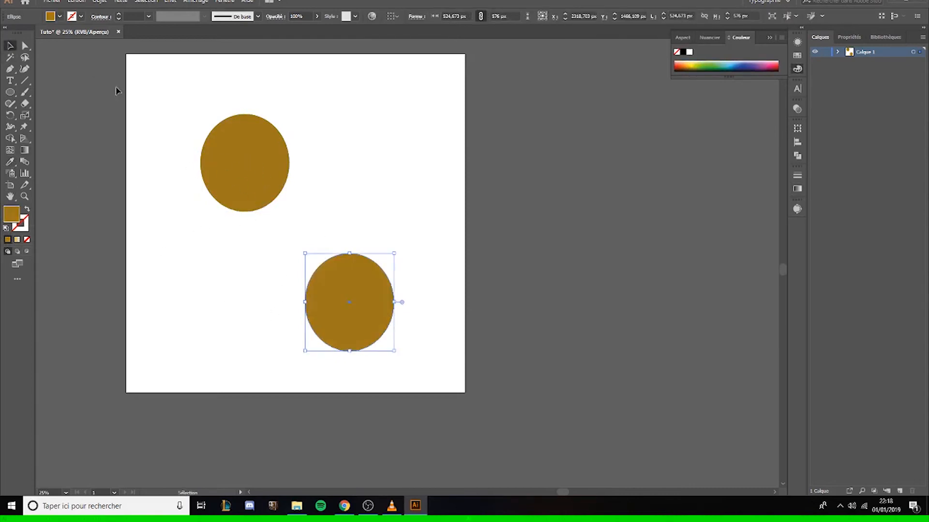
left_click(116, 90)
Delete both ellipses from the artboard.
left_click(327, 278)
key("Delete")
left_click_drag(203, 102, 338, 227)
key("Delete")
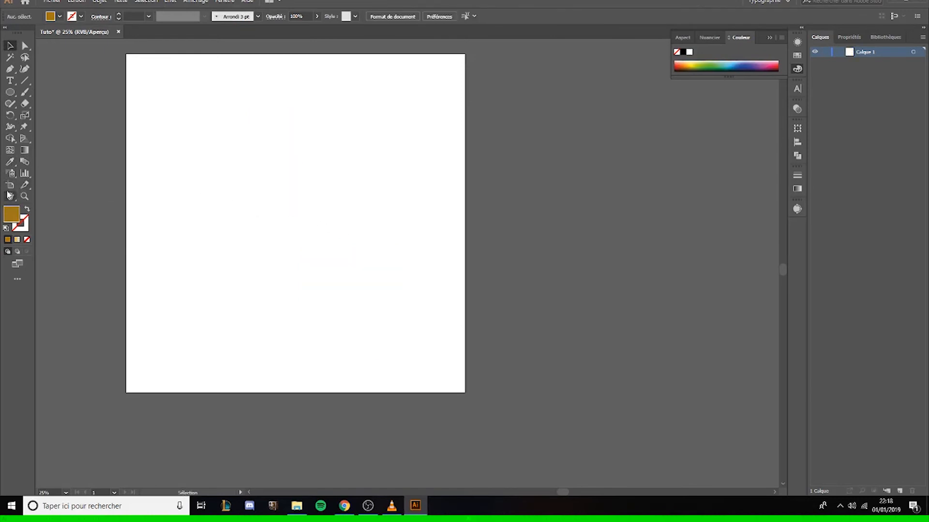
left_click(662, 37)
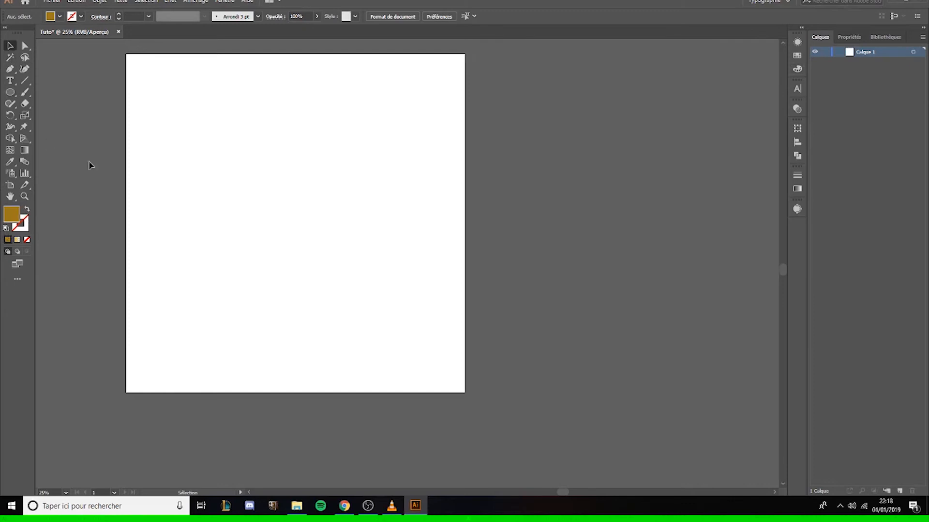
Draw an ellipse about 1163 px wide and 1021 px high in the artboard's middle and fill it with light green.
left_click(796, 44)
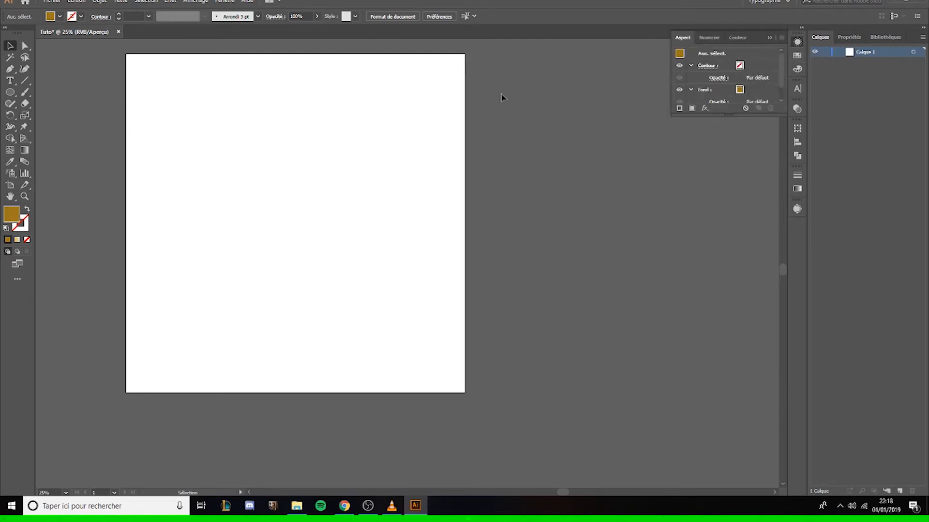
left_click(10, 92)
left_click_drag(198, 121, 395, 294)
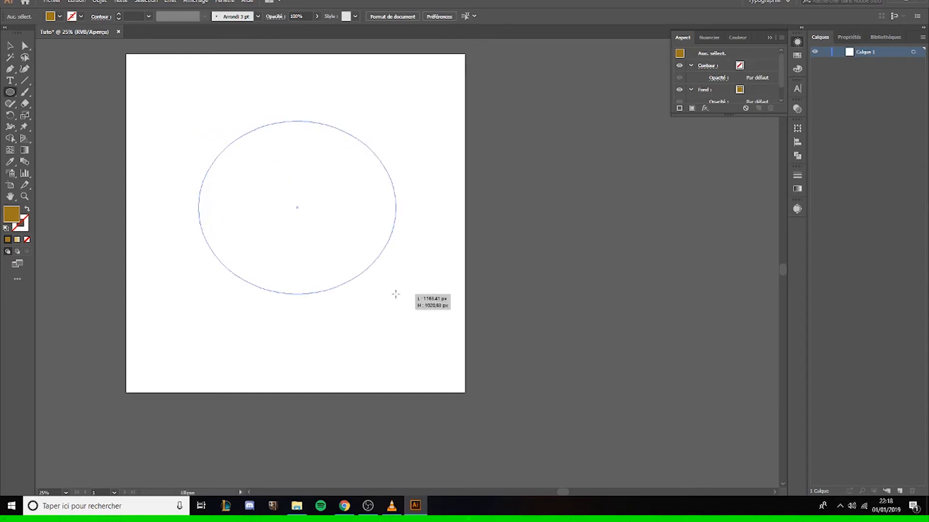
double_click(11, 213)
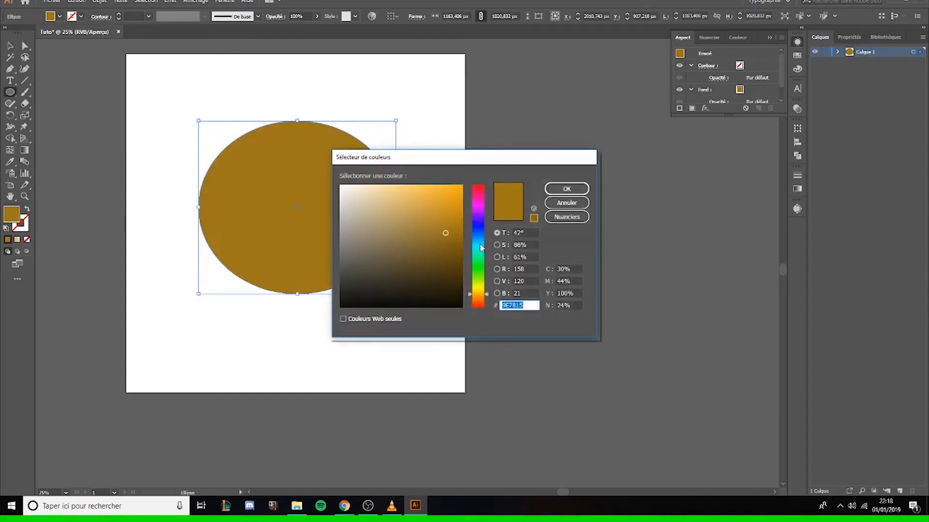
left_click_drag(481, 248, 479, 269)
left_click(401, 208)
left_click(566, 189)
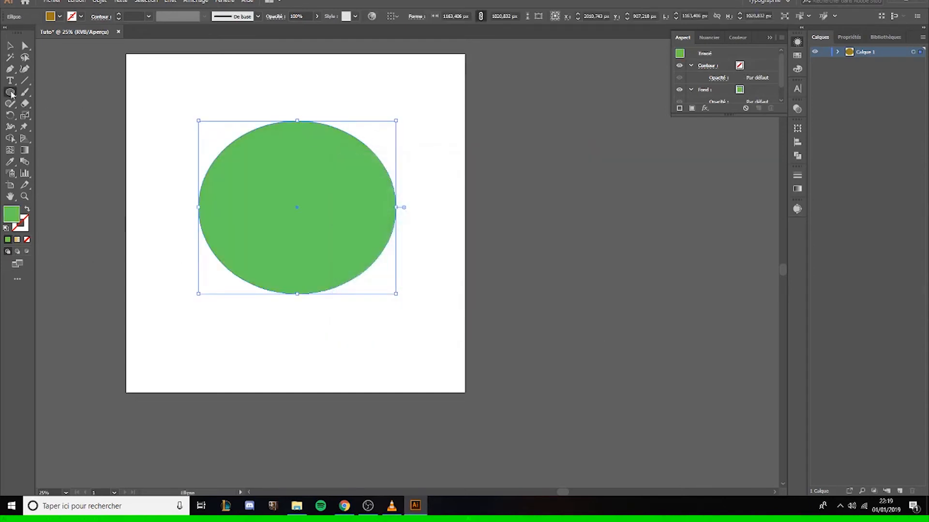
left_click(10, 45)
left_click(137, 126)
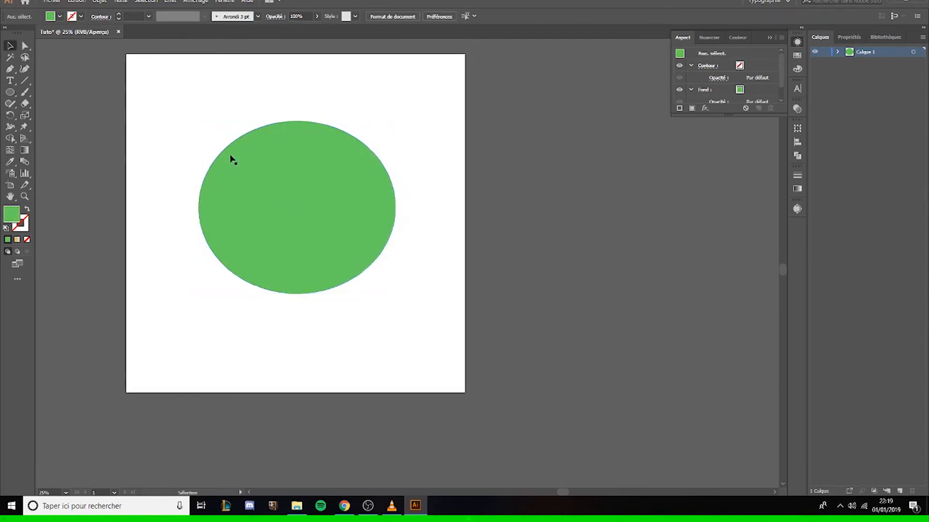
Give the green ellipse an orange outline with a stroke weight of 19 pt.
left_click(278, 195)
double_click(21, 223)
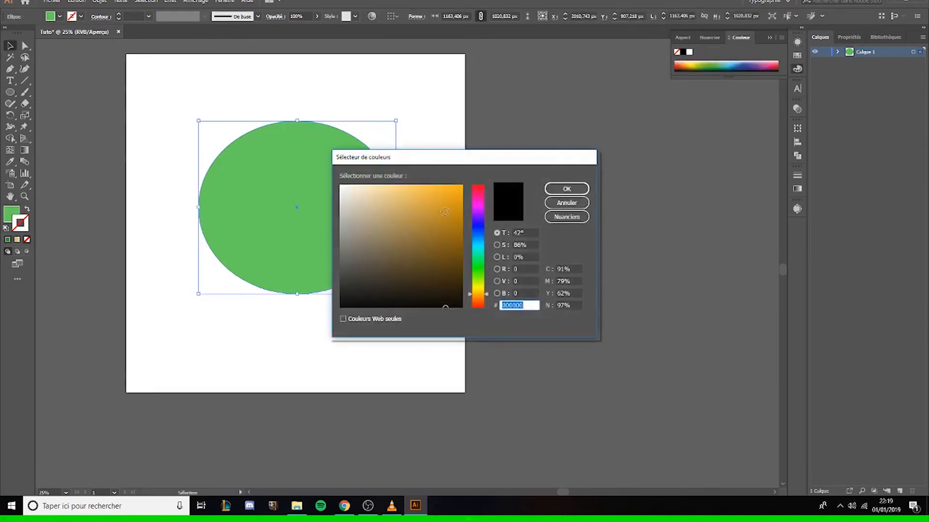
left_click(444, 212)
left_click(549, 189)
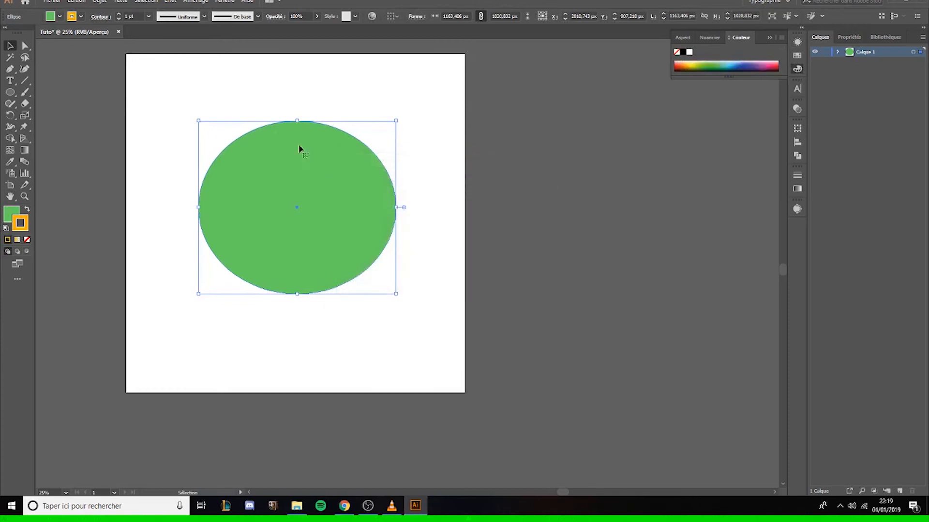
left_click(119, 18)
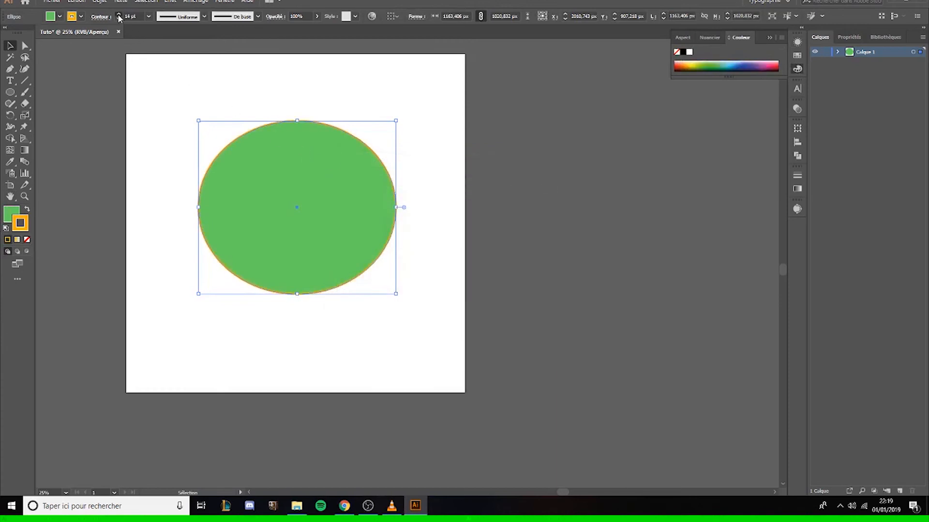
left_click(127, 92)
left_click(316, 198)
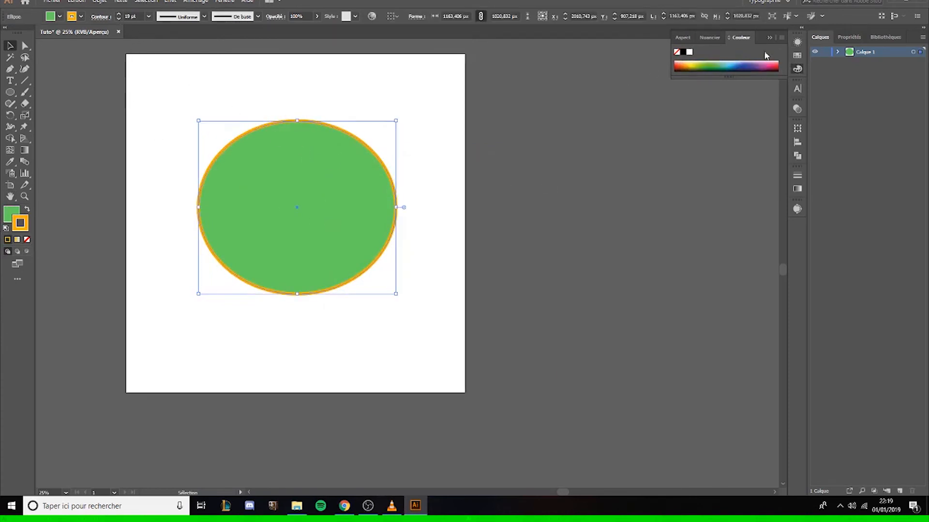
Show all of the ellipse's appearance attributes and browse the effects that can be added, including the 3D and Déformation categories.
left_click(682, 37)
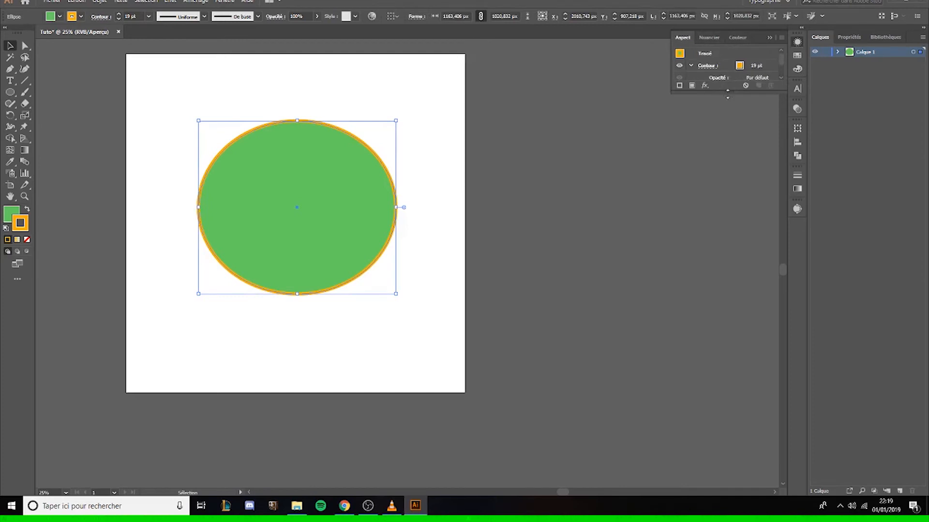
left_click_drag(727, 93, 724, 156)
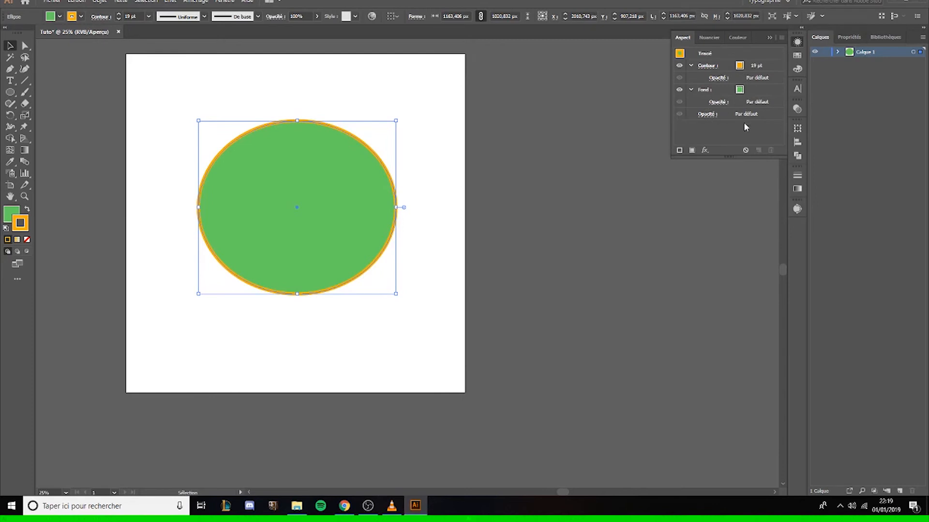
left_click(705, 151)
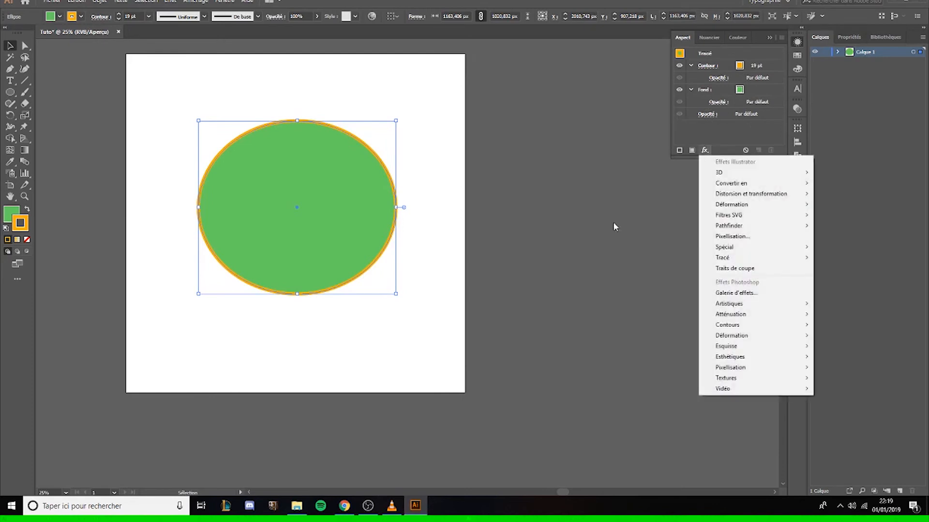
mouse_move(726, 174)
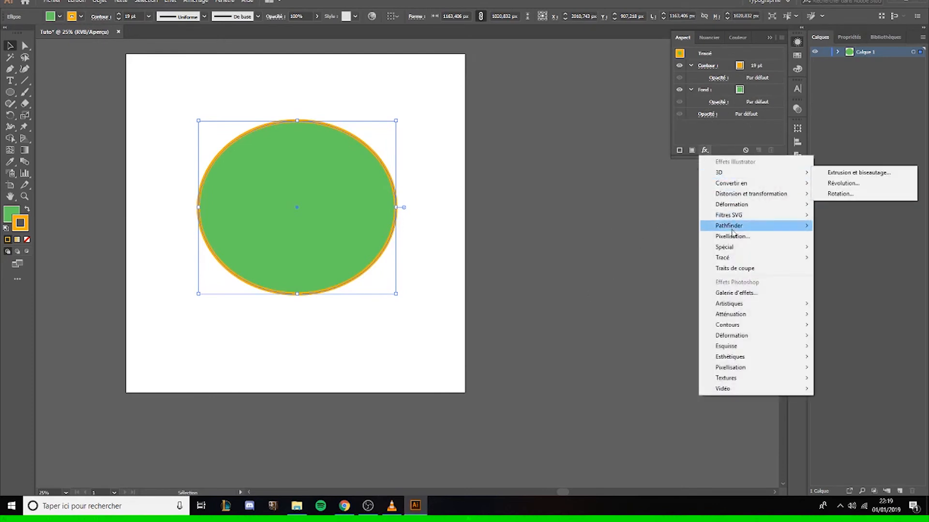
mouse_move(728, 194)
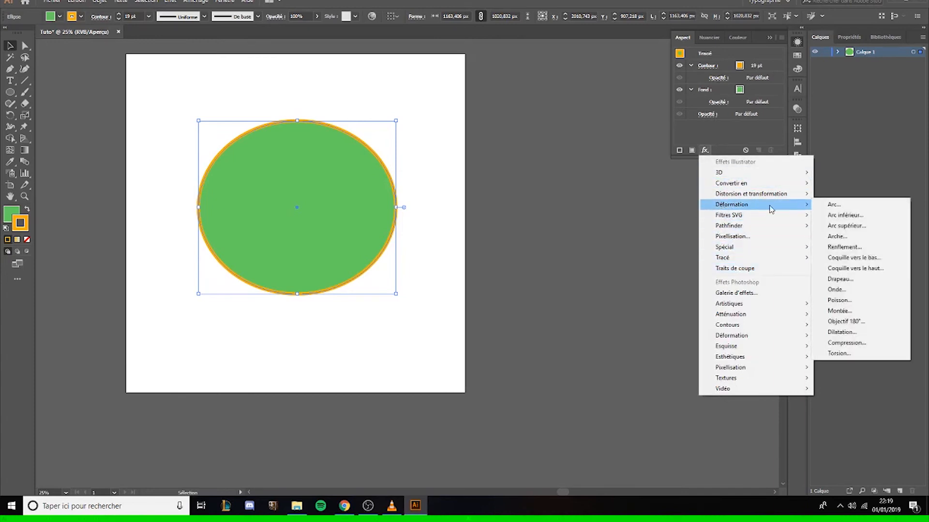
mouse_move(770, 199)
left_click(716, 134)
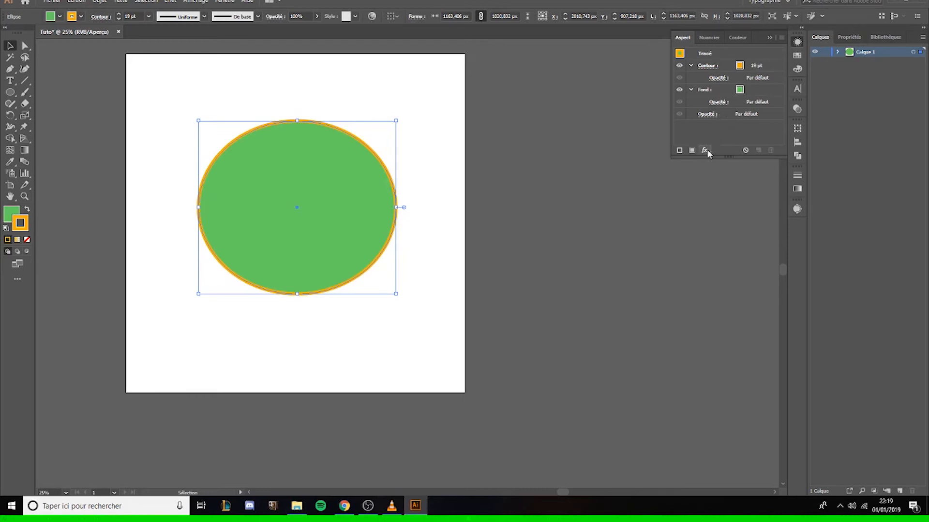
left_click(443, 139)
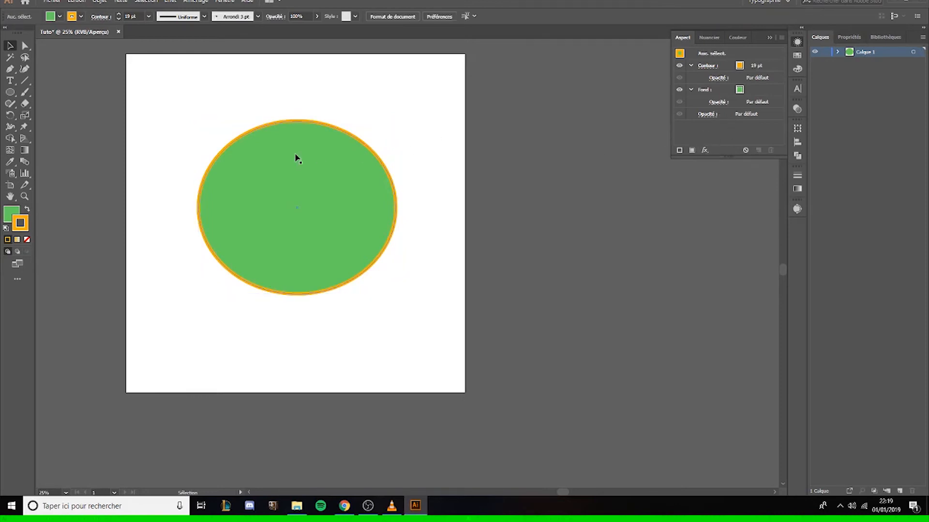
left_click(297, 157)
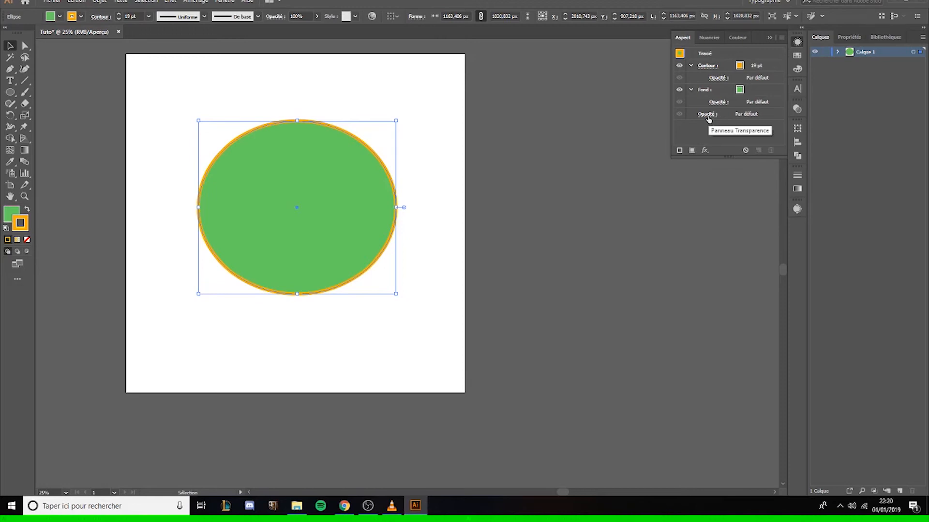
Look through the colour swatches, the colour spectrum and the character options, making the ellipse's fill active.
left_click(682, 39)
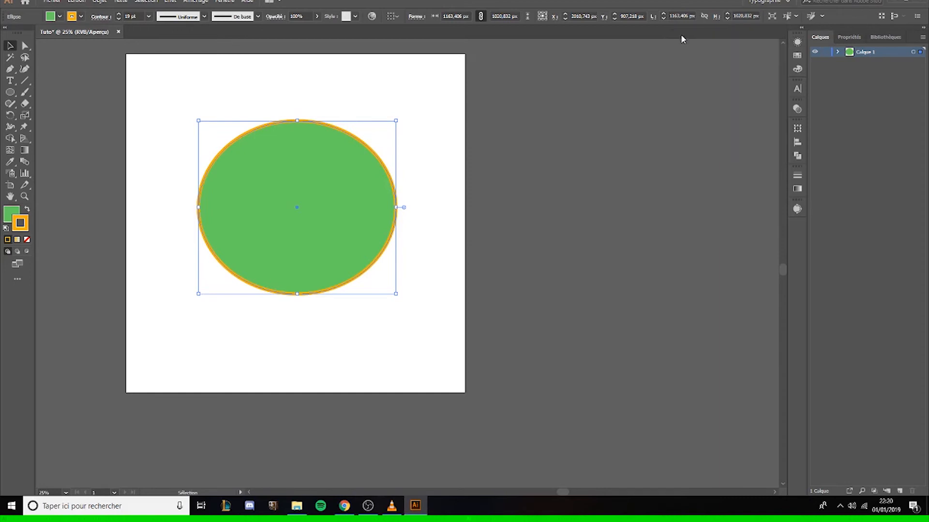
left_click(798, 57)
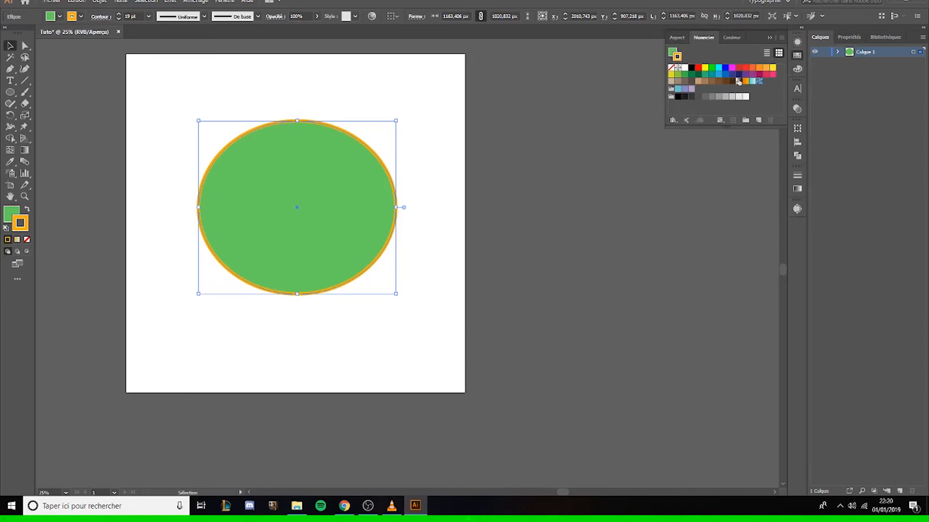
left_click(796, 57)
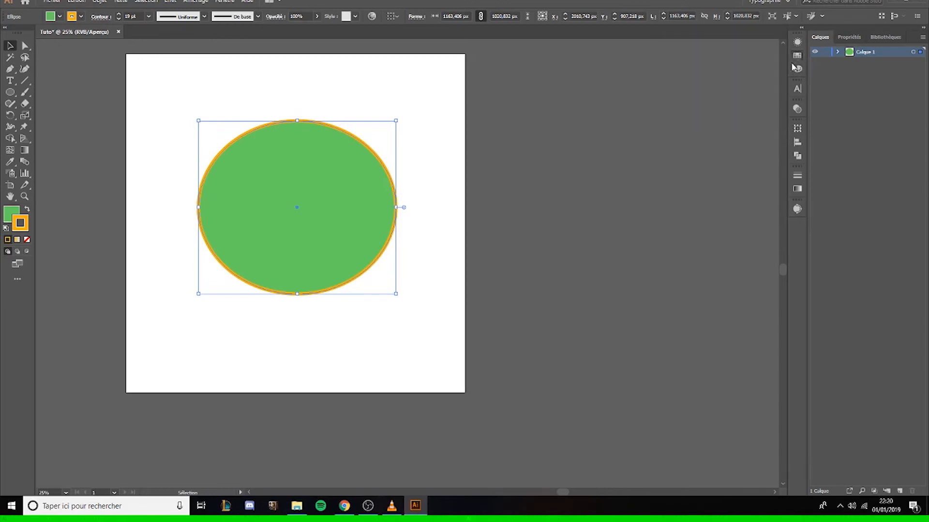
left_click(796, 69)
mouse_move(726, 77)
left_mouse_down()
mouse_move(727, 166)
mouse_move(737, 141)
mouse_move(743, 174)
mouse_move(726, 83)
left_mouse_up()
left_click(741, 39)
left_click(16, 213)
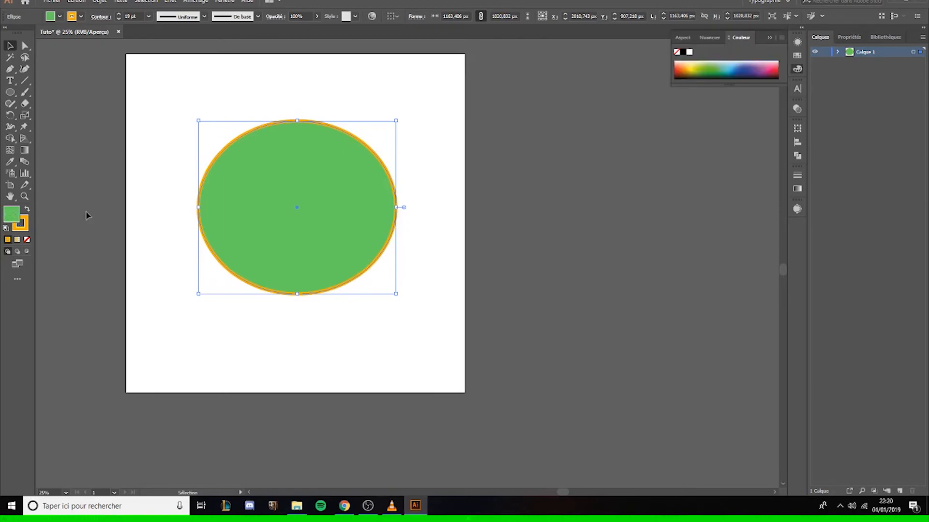
left_click(797, 89)
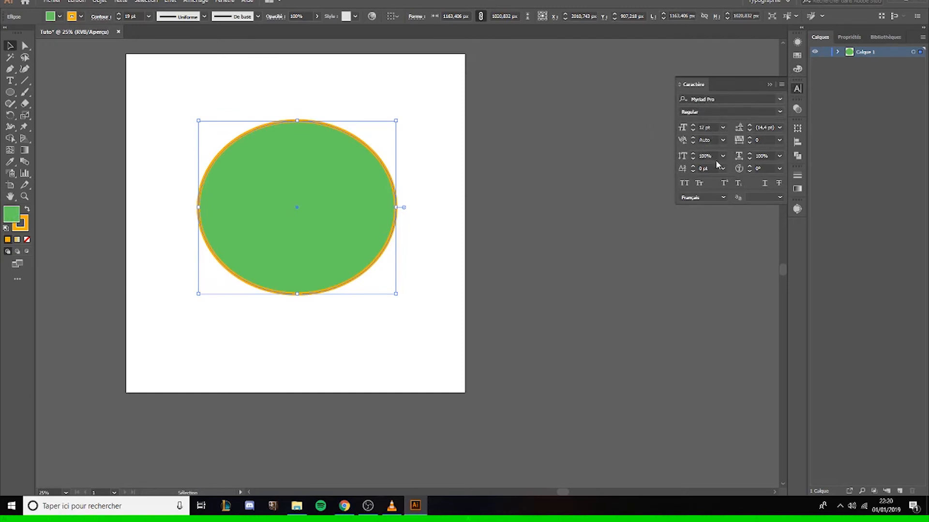
left_click(693, 85)
Place a text area about 1084 px wide and 257 px high above the ellipse, view its character settings, and delete it.
left_click(375, 81)
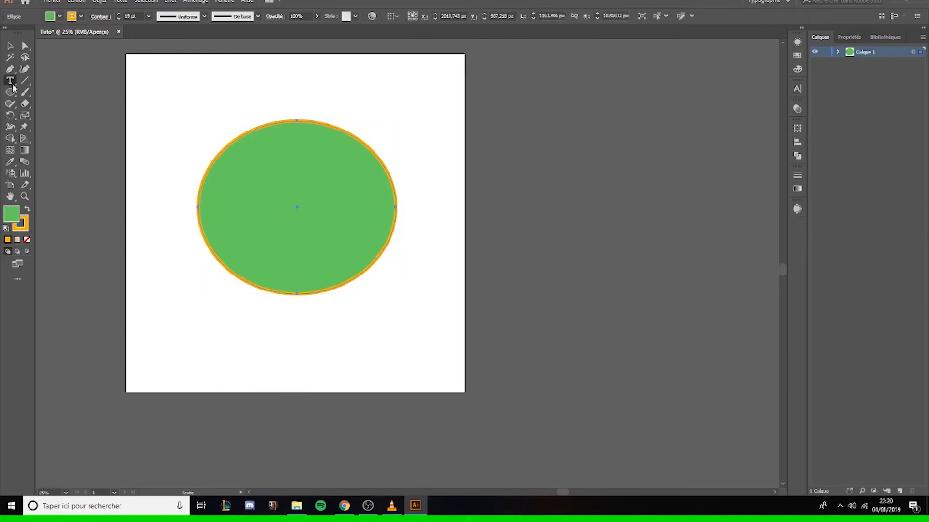
key("t")
left_click_drag(155, 77, 358, 121)
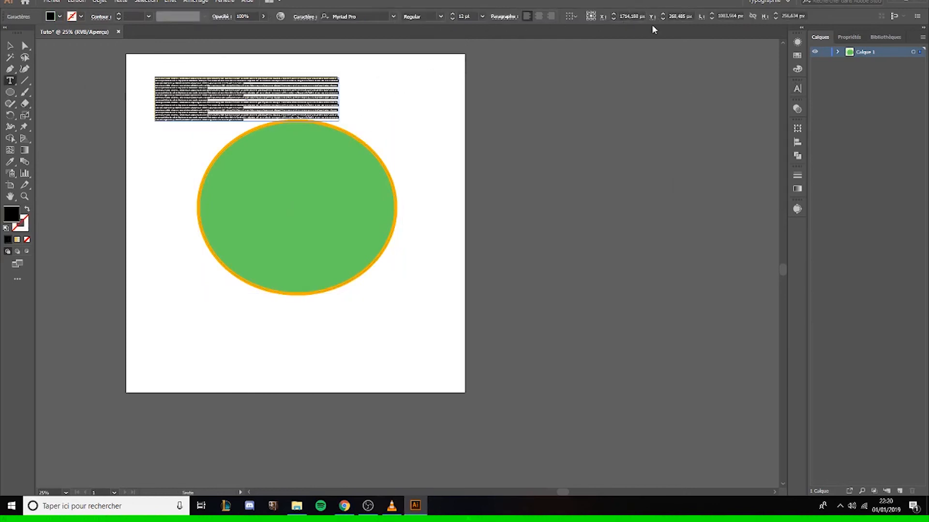
left_click(310, 17)
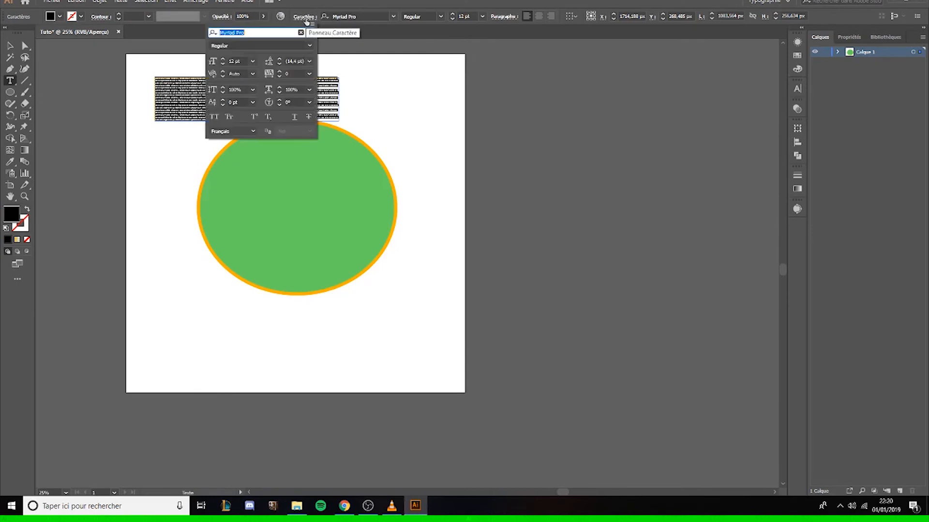
left_click(24, 50)
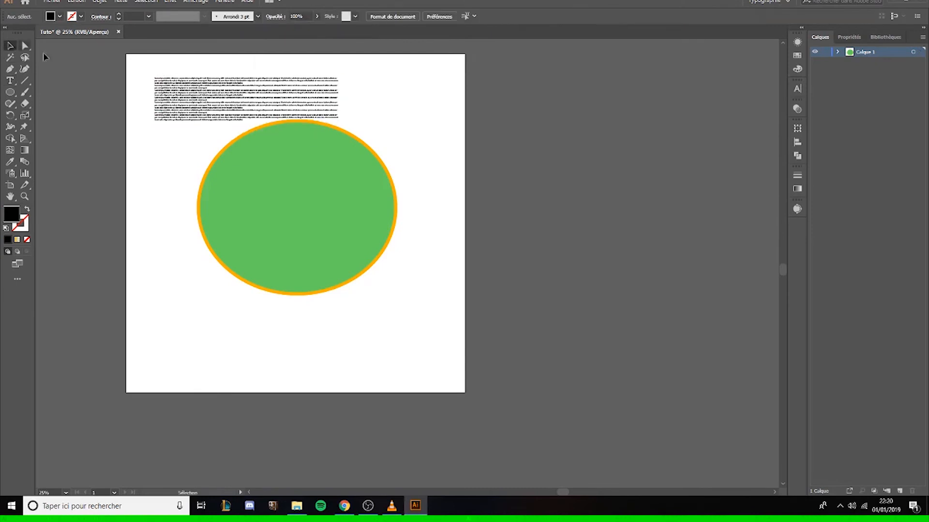
key("Delete")
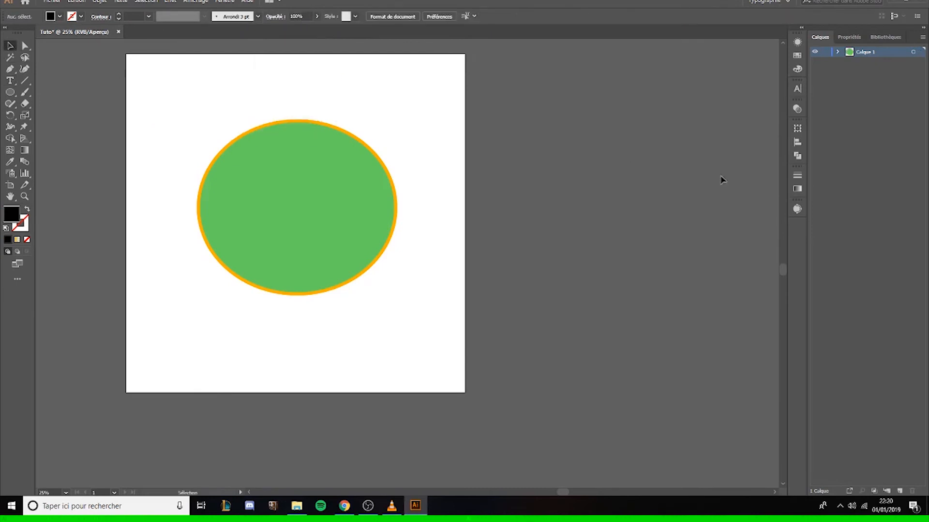
Draw a black ellipse about 827 px wide and 924 px high over the green ellipse's left part, with the blending mode Incrustation.
left_click(797, 108)
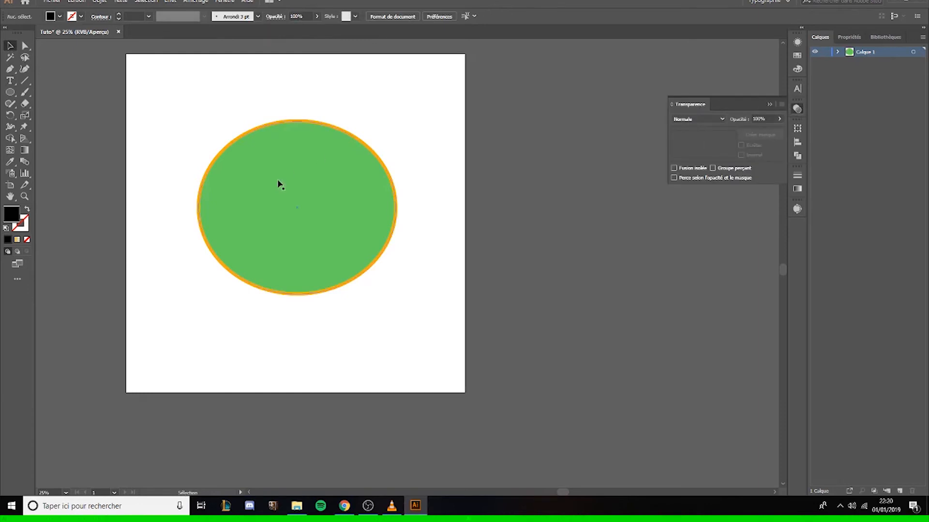
key("l")
left_click_drag(161, 111, 301, 267)
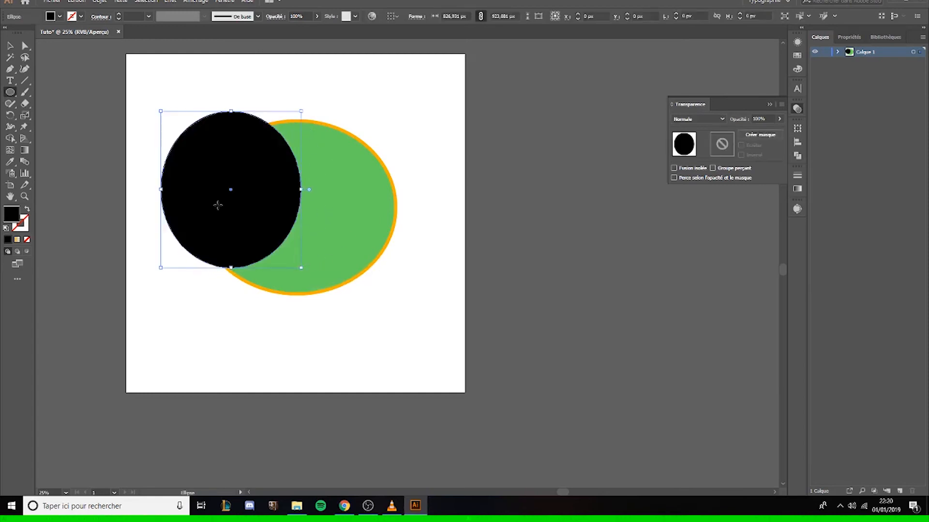
key("v")
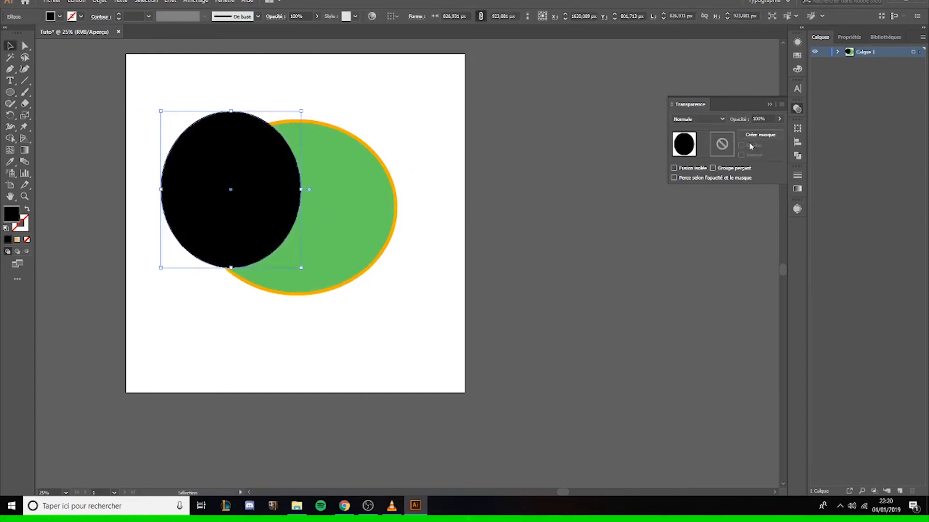
left_click(699, 119)
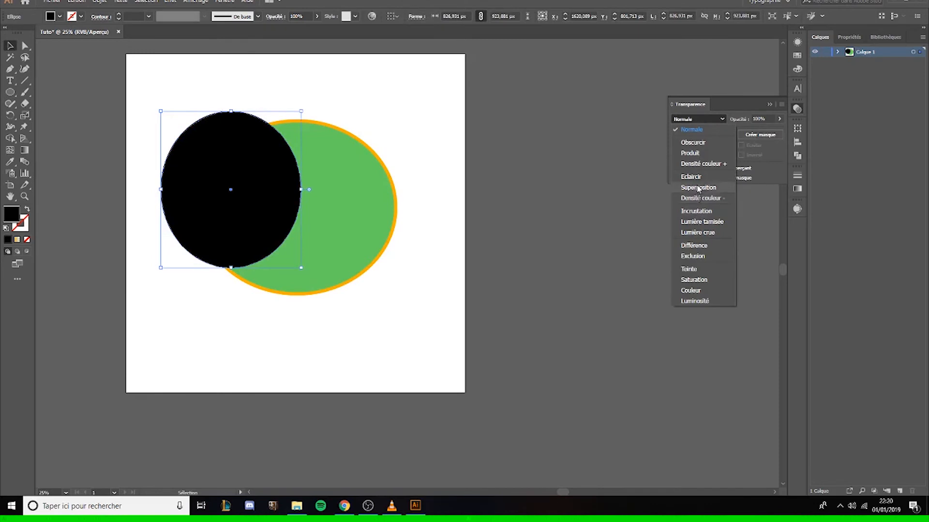
left_click(696, 210)
Move and widen the black ellipse so it overlaps the green ellipse's upper-right part, and shift both shapes down and left together.
left_click(129, 147)
left_click_drag(232, 169, 394, 121)
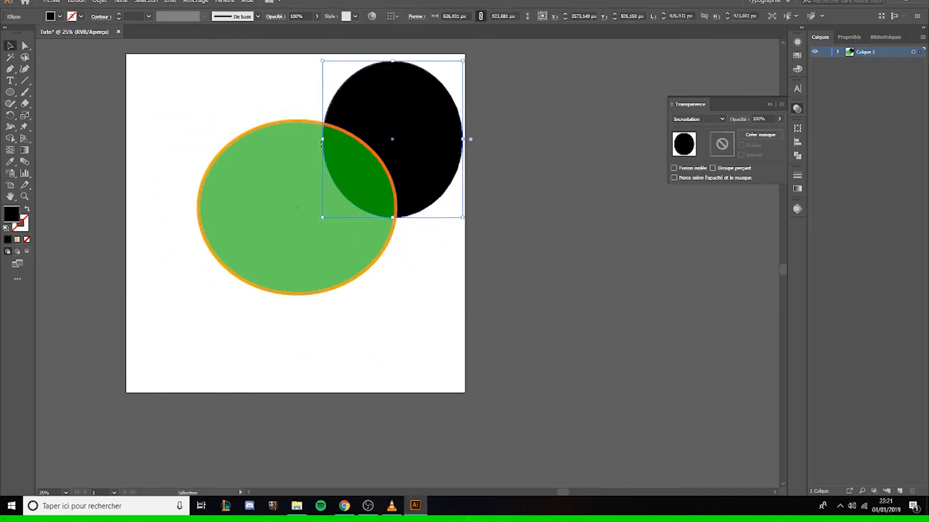
left_click_drag(322, 141, 305, 139)
mouse_move(404, 116)
left_mouse_down()
mouse_move(404, 160)
mouse_move(356, 133)
mouse_move(397, 128)
left_mouse_up()
left_click_drag(199, 102, 425, 256)
left_click_drag(409, 157, 378, 177)
left_click(437, 177)
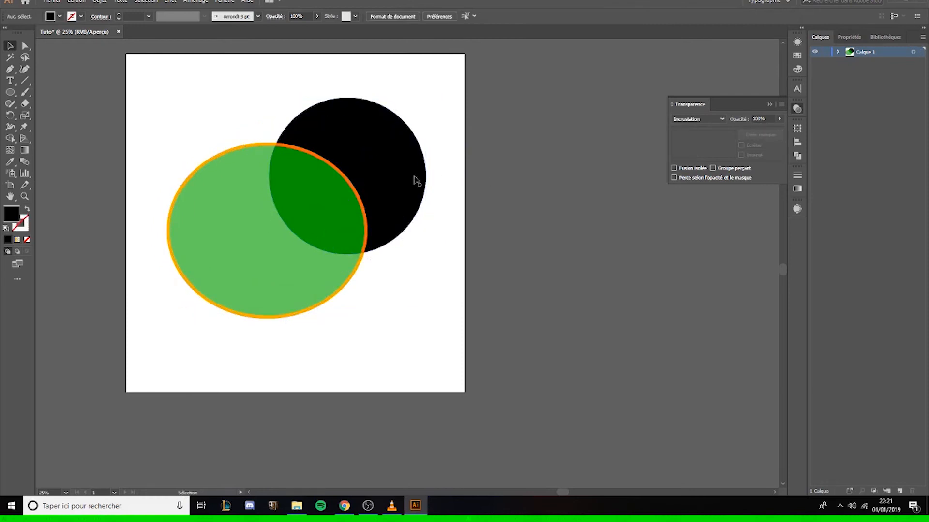
Reset the blending mode to Normale and delete the black ellipse.
left_click(717, 122)
left_click(701, 126)
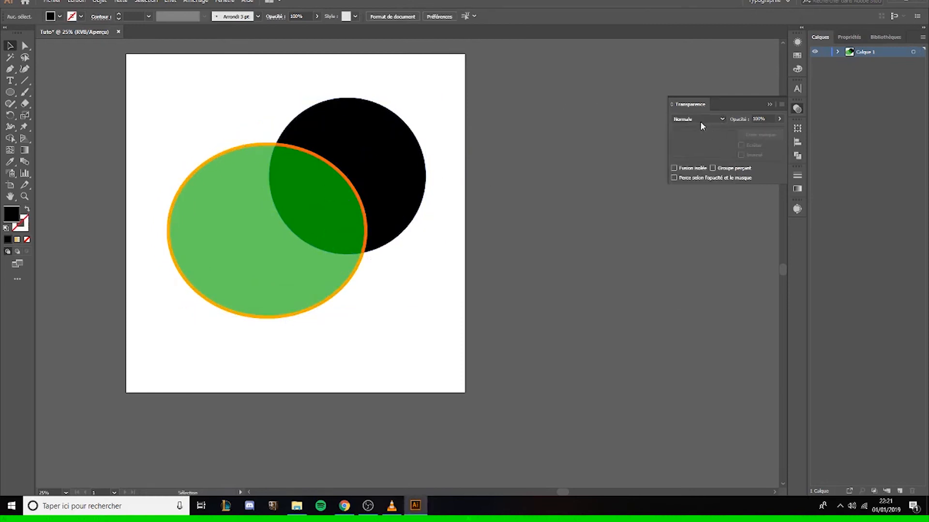
left_click(321, 129)
key("ctrl+z")
left_click(796, 110)
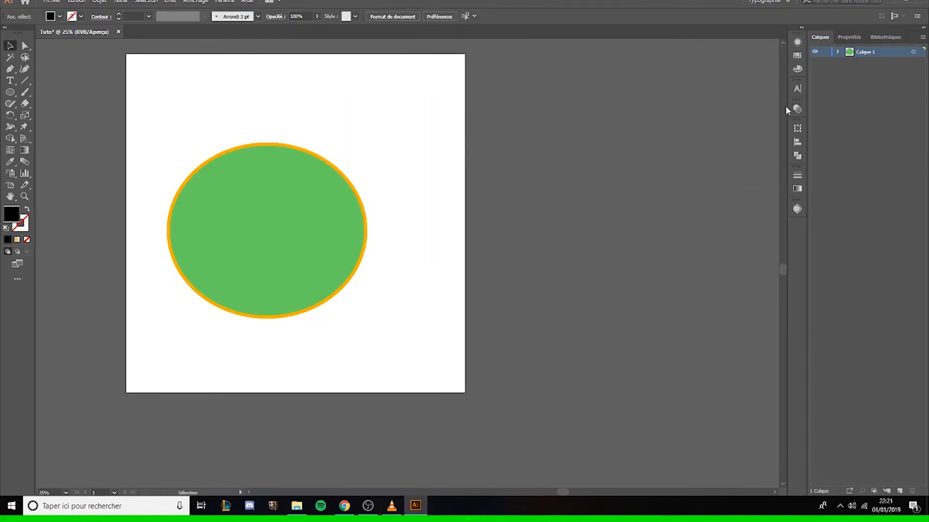
Look at the transformation and alignment options.
left_click(797, 128)
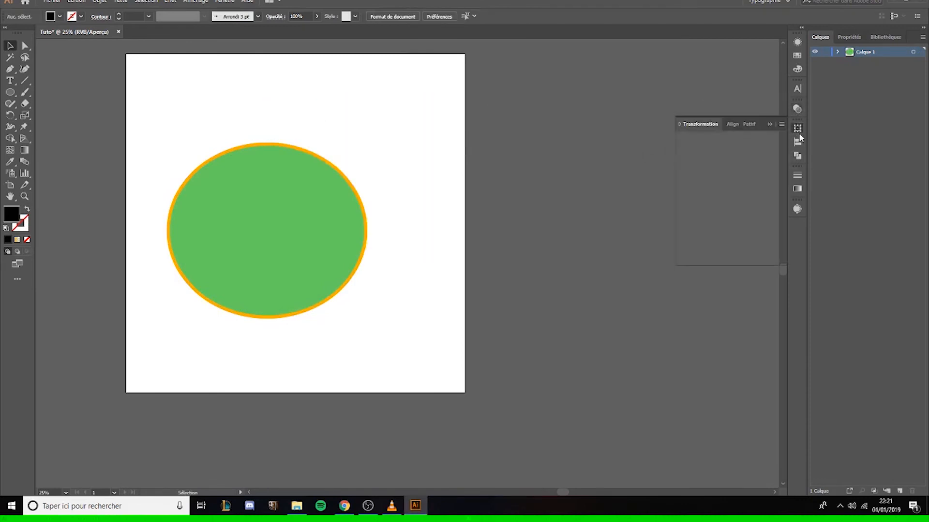
left_click(797, 143)
left_click(797, 128)
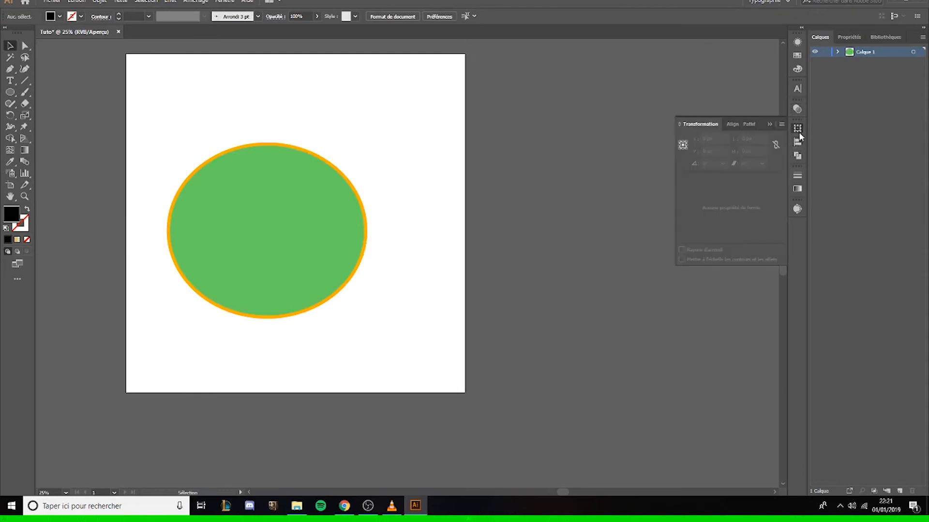
left_click(797, 143)
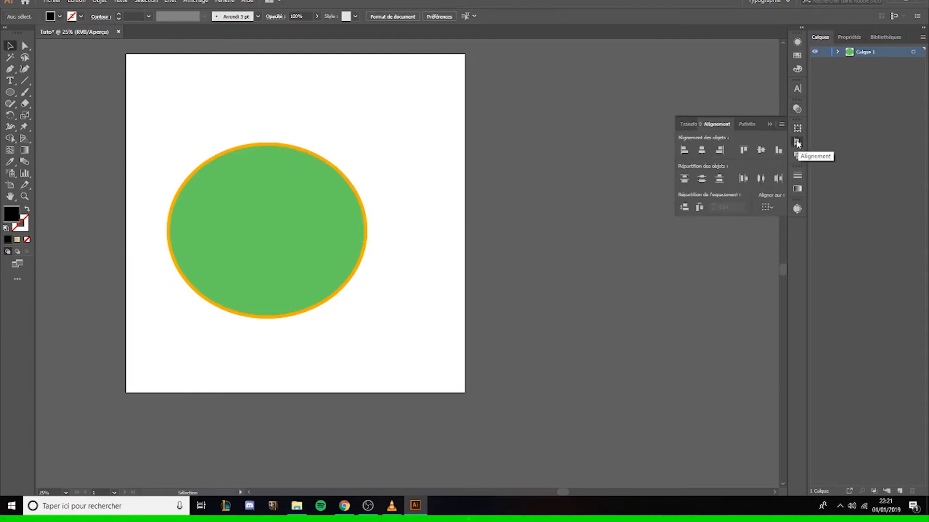
left_click(797, 143)
Delete the green ellipse and draw a rectangle about 491 px wide and 325 px high in the artboard's upper part.
left_click_drag(230, 204, 261, 130)
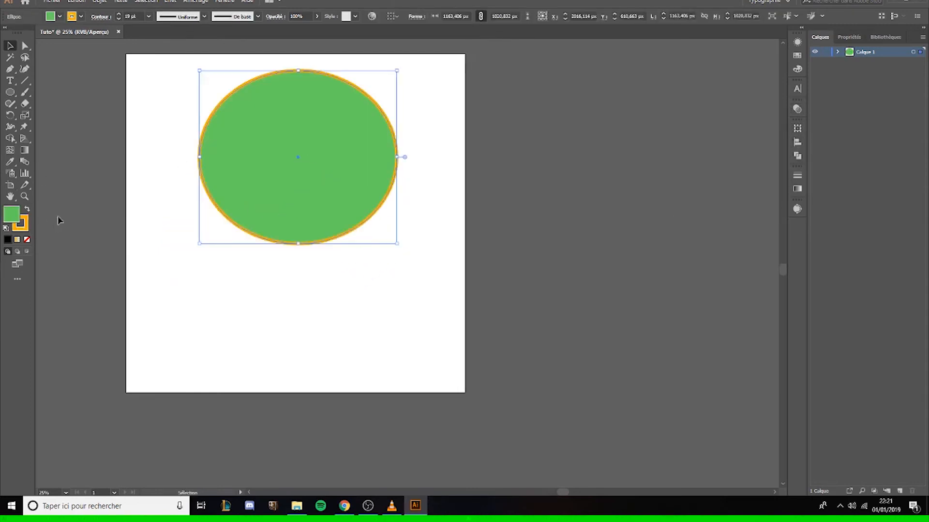
key("Delete")
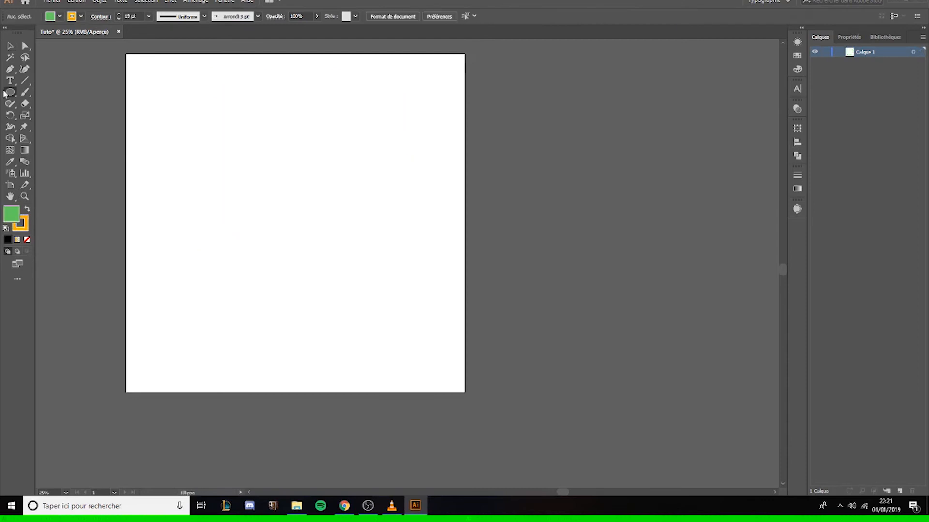
mouse_move(10, 92)
left_mouse_down()
mouse_move(32, 103)
mouse_move(49, 92)
left_mouse_up()
left_click_drag(211, 109, 295, 165)
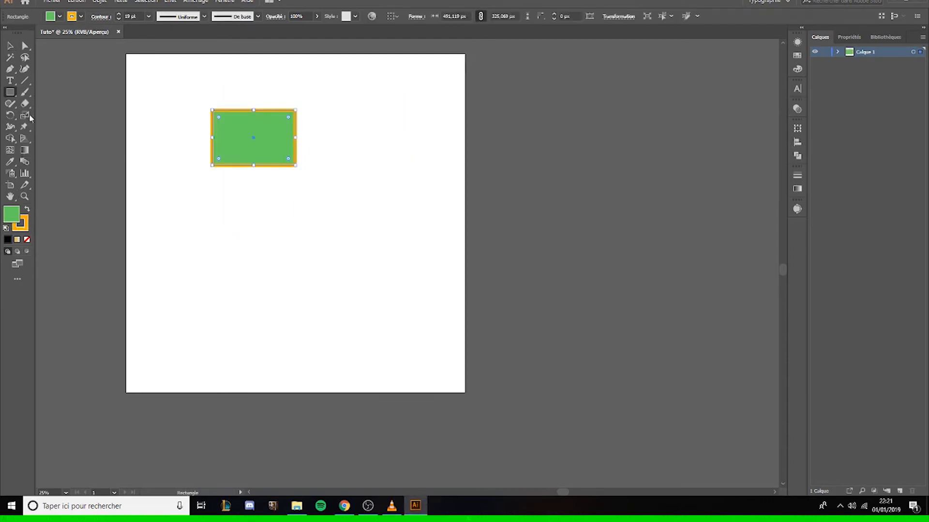
Duplicate the rectangle and place the copy below the original, offset slightly to the right.
left_click(17, 46)
left_click_drag(234, 143, 253, 205)
left_click_drag(274, 216, 305, 188)
key("ctrl+shift+a")
Align the two rectangles horizontally on their centres, and undo the alignment.
left_click_drag(201, 99, 367, 280)
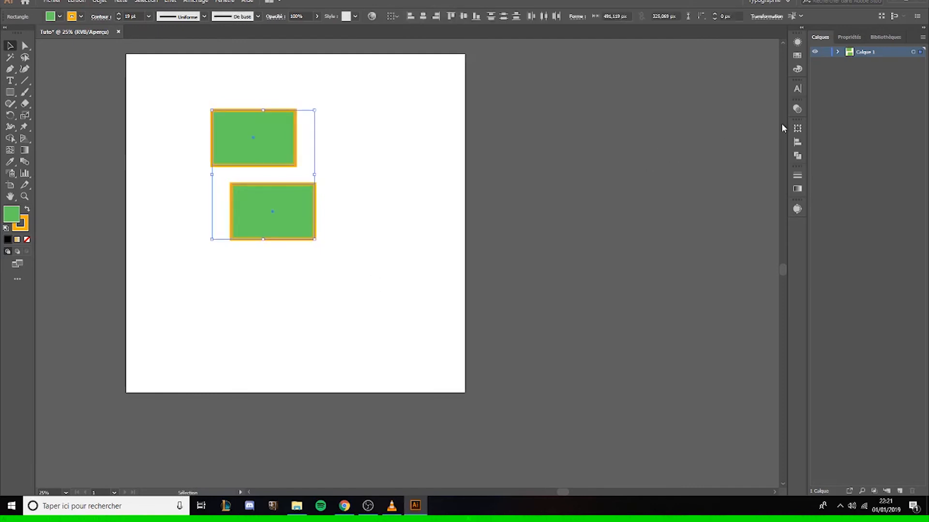
left_click(798, 142)
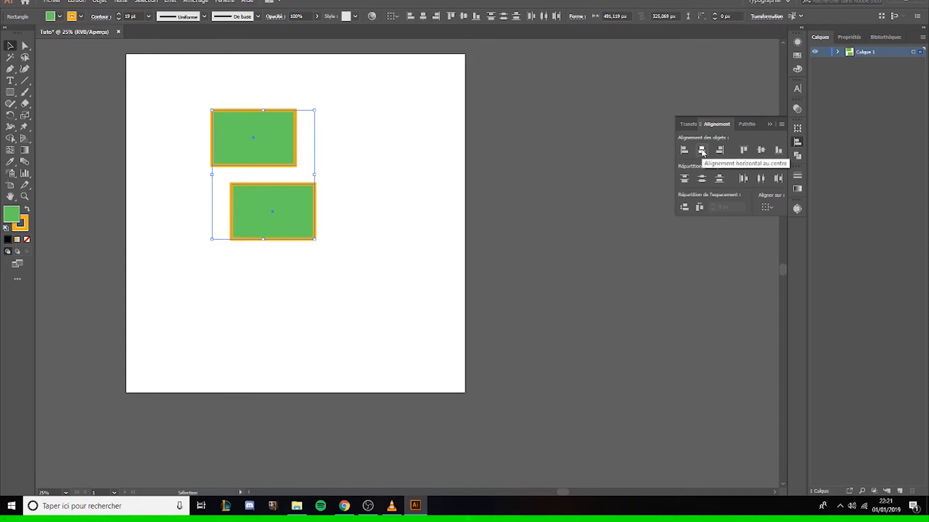
left_click(702, 151)
left_click(324, 183)
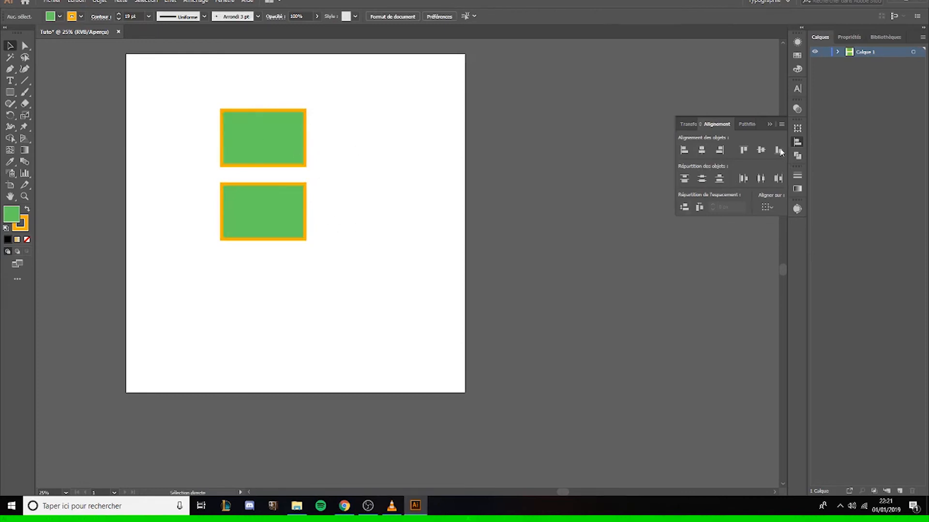
key("ctrl+z")
Move the lower rectangle up beside the other one, to its right, and select both rectangles.
mouse_move(253, 203)
left_mouse_down()
mouse_move(308, 194)
mouse_move(357, 158)
mouse_move(340, 154)
left_mouse_up()
left_click_drag(193, 87, 429, 213)
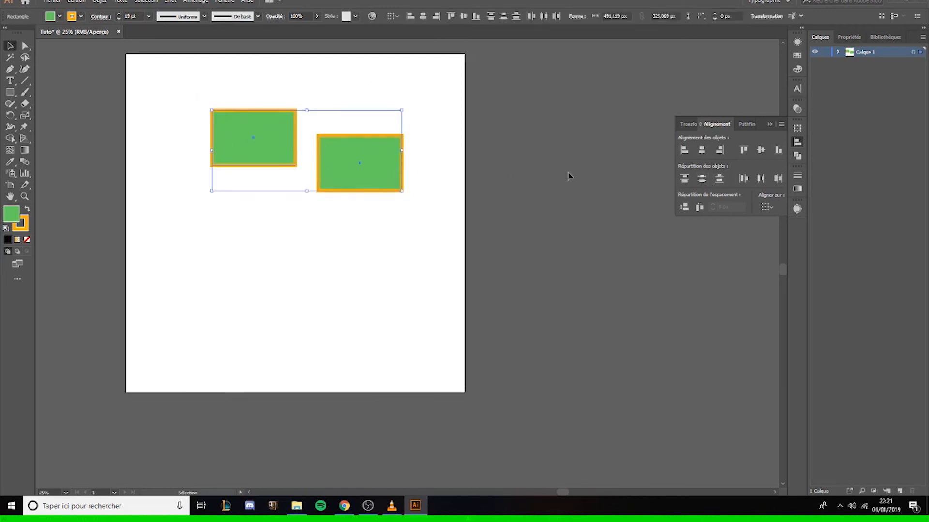
left_click(433, 172)
mouse_move(338, 182)
left_mouse_down()
mouse_move(356, 164)
mouse_move(274, 154)
left_mouse_up()
mouse_move(180, 100)
left_mouse_down()
mouse_move(477, 234)
mouse_move(502, 192)
left_mouse_up()
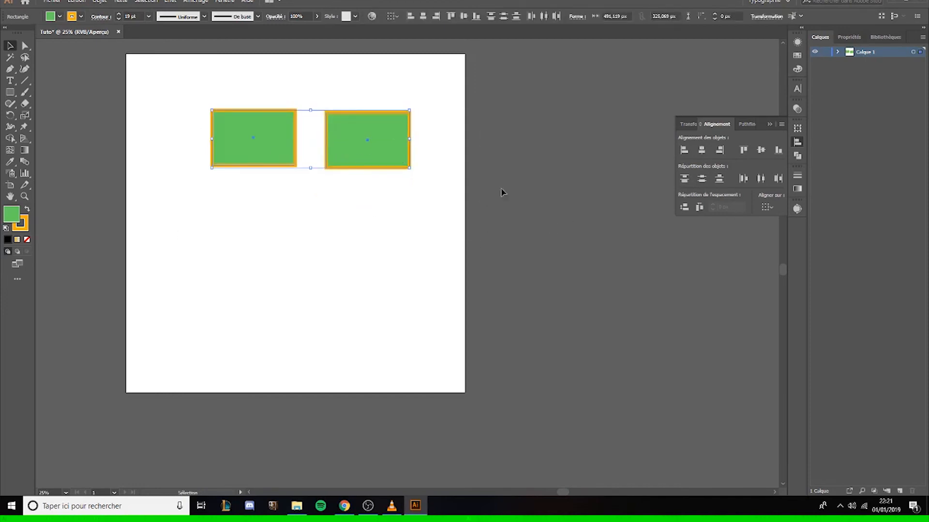
Lower the right rectangle slightly and align both rectangles vertically on their centres.
left_click(305, 196)
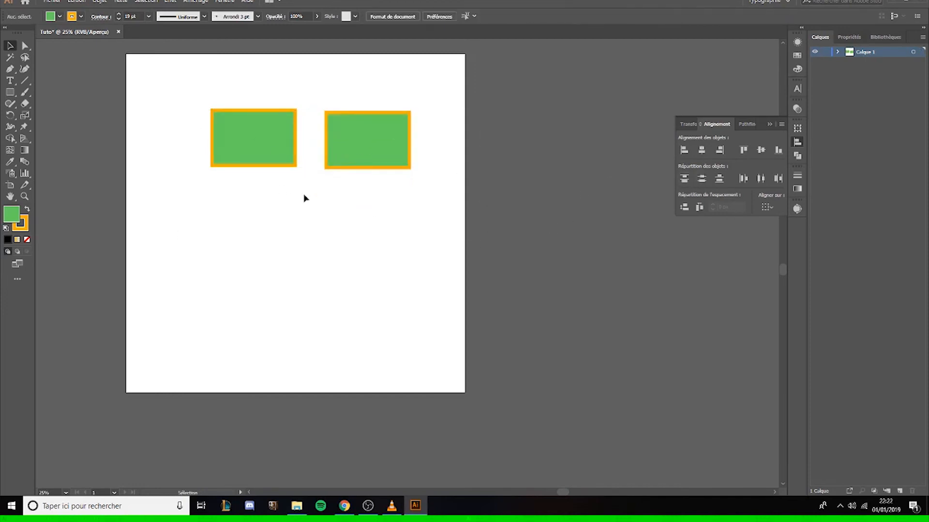
mouse_move(354, 138)
left_mouse_down()
mouse_move(359, 199)
mouse_move(369, 154)
left_mouse_up()
mouse_move(176, 88)
left_mouse_down()
mouse_move(301, 166)
mouse_move(339, 174)
left_mouse_up()
left_click(761, 150)
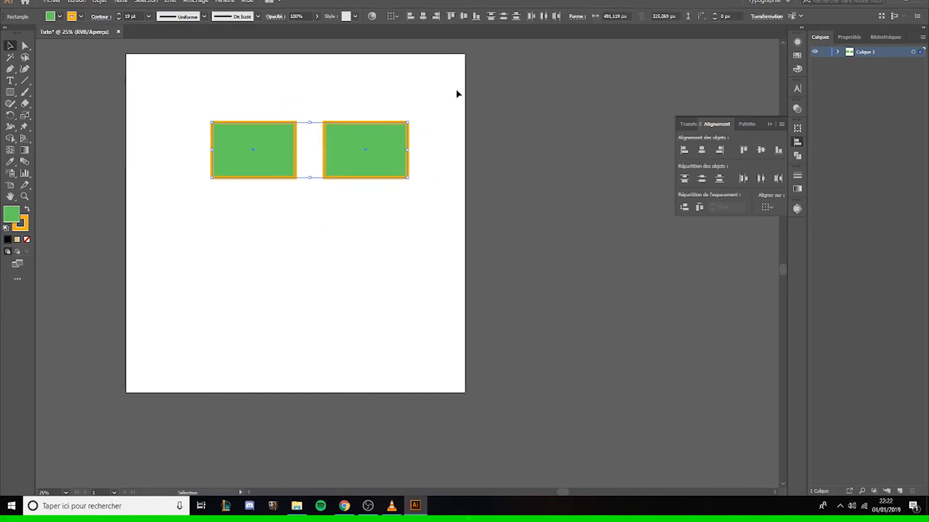
left_click(402, 110)
Delete both rectangles from the artboard.
left_click(346, 155)
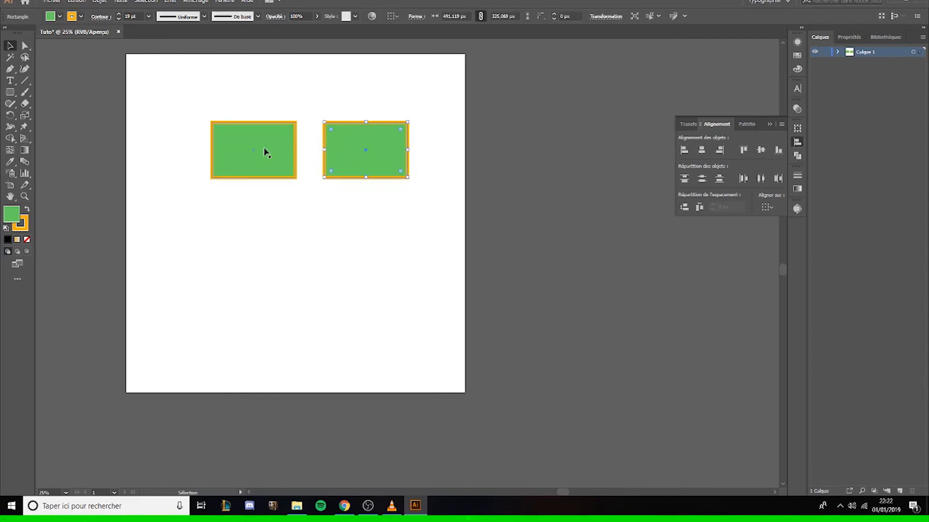
key("Delete")
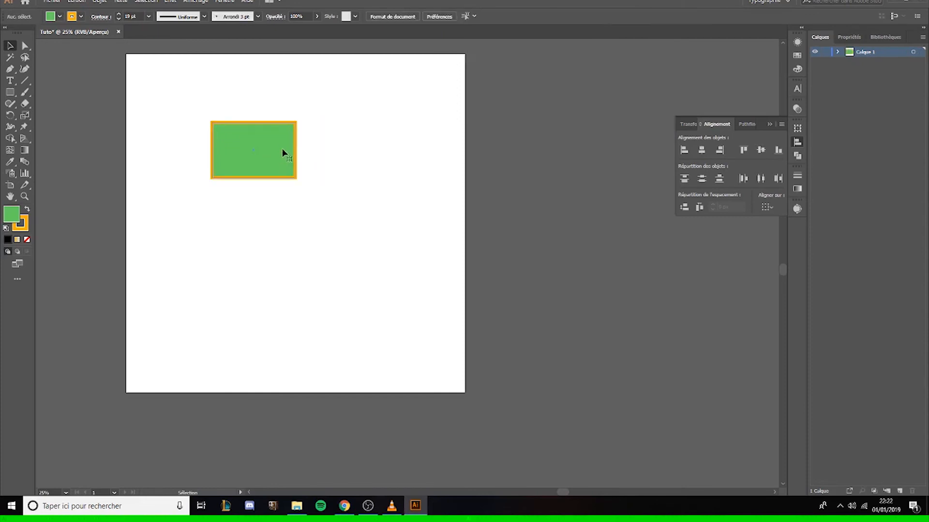
left_click(284, 152)
key("Delete")
Draw a circle about 285 px in diameter near the artboard's upper edge with the Ellipse tool.
left_click(10, 92)
left_click(54, 115)
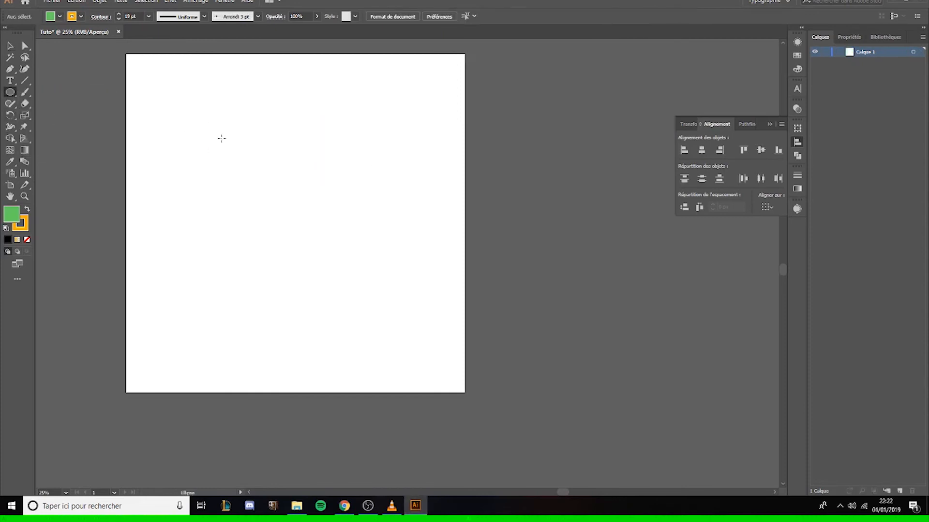
left_click_drag(267, 114, 279, 141)
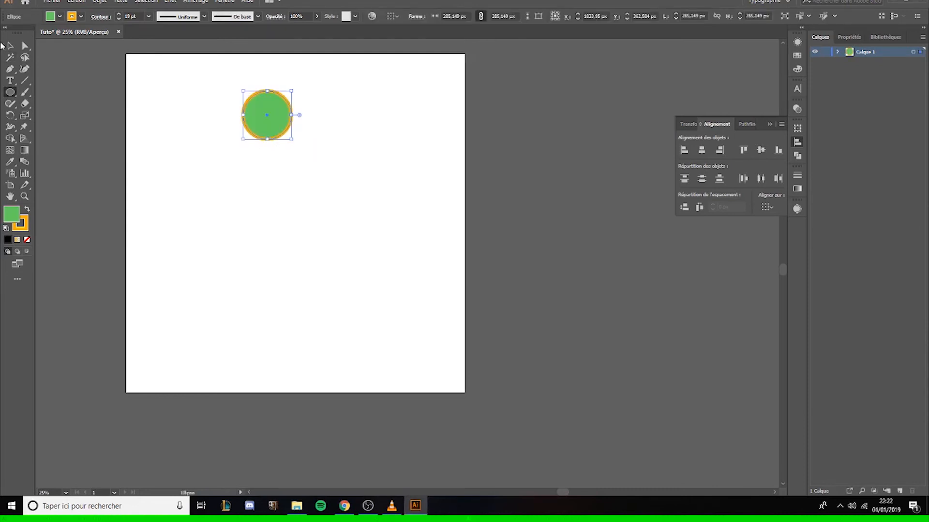
Duplicate the circle straight down into a vertical column of four unevenly spaced circles, leaving the largest gap above the lowest one.
key("v")
left_click_drag(268, 110, 265, 319)
key("ctrl+shift+a")
key("ctrl+shift+a")
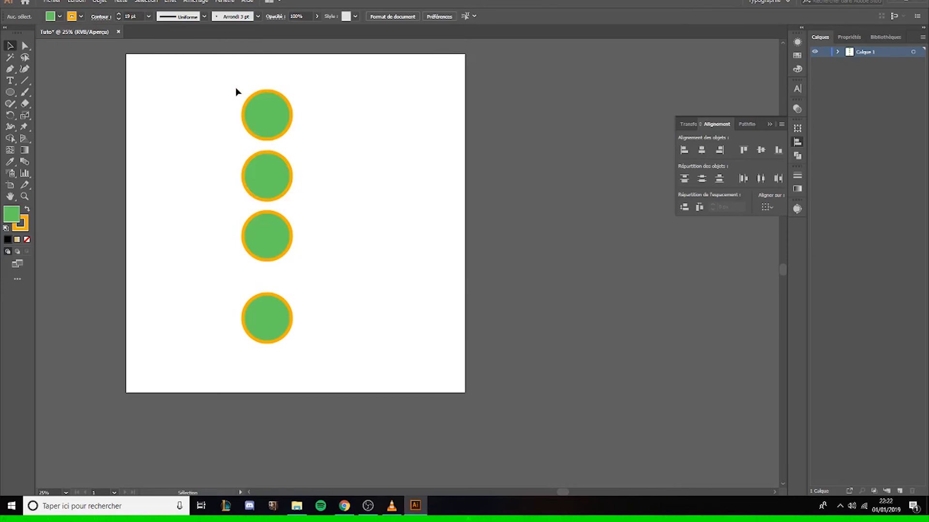
Distribute the four circles evenly by their vertical centres.
left_click(267, 103)
left_click(282, 318)
key("ctrl+shift+a")
left_click(265, 104)
left_click(275, 300)
key("ctrl+shift+a")
left_click_drag(229, 86, 325, 370)
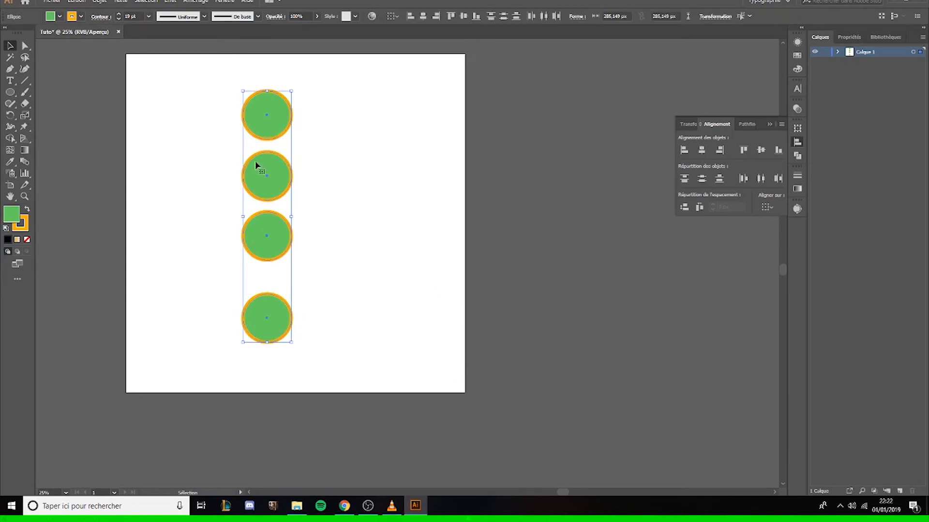
left_click(704, 178)
left_click(364, 189)
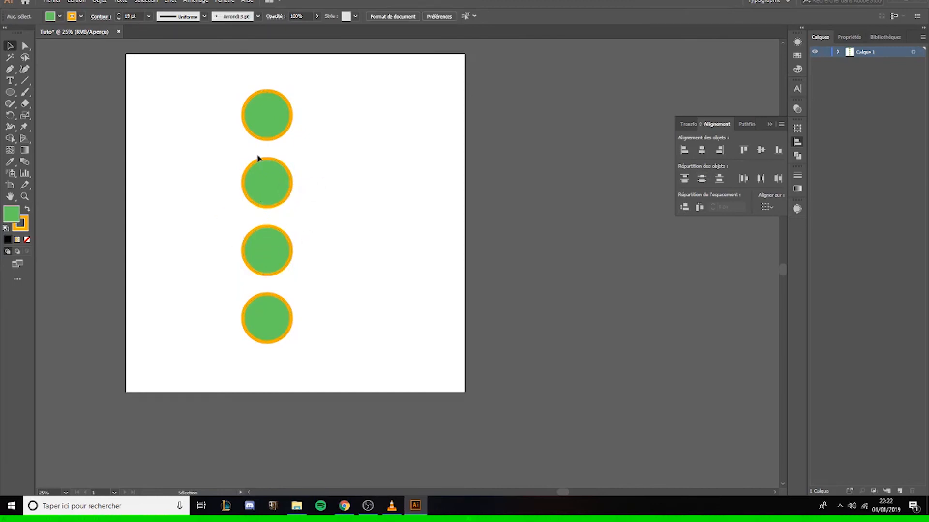
Delete the four circles from the artboard and display the Pathfinder options.
left_click_drag(225, 92, 334, 360)
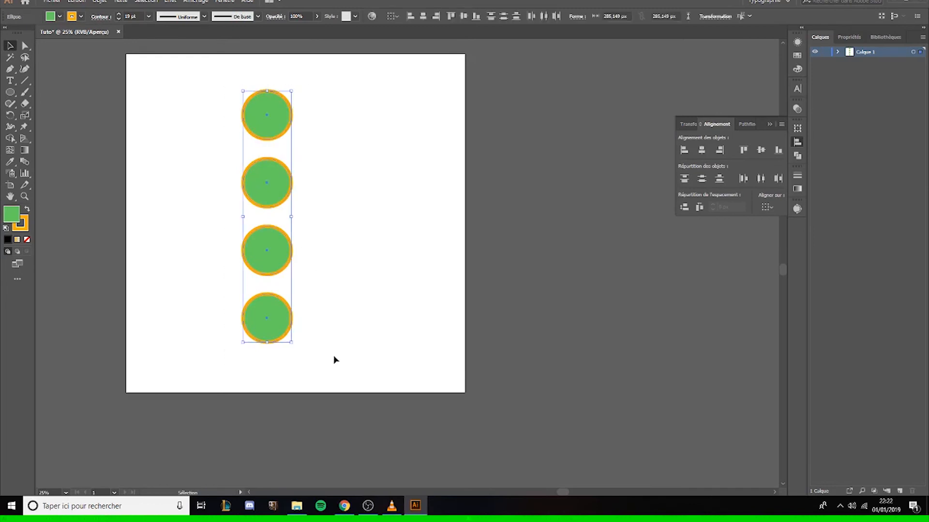
key("Delete")
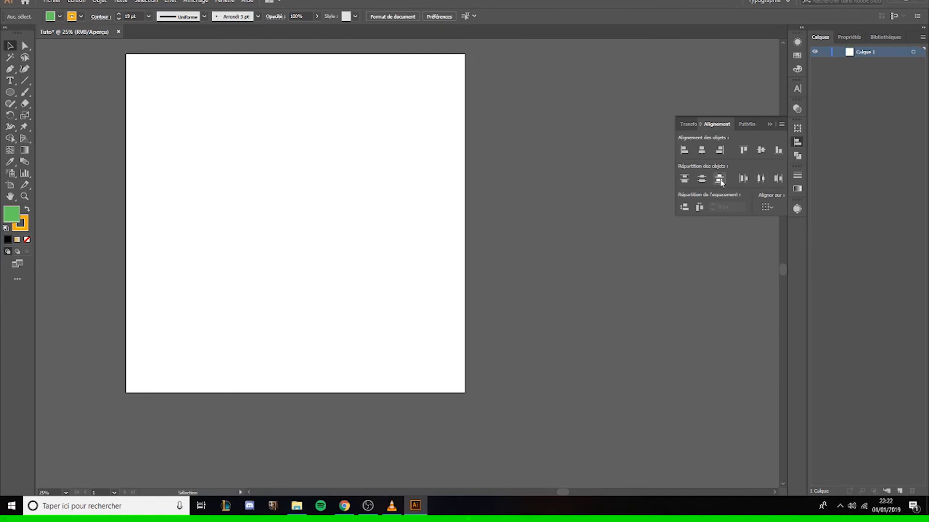
left_click(797, 156)
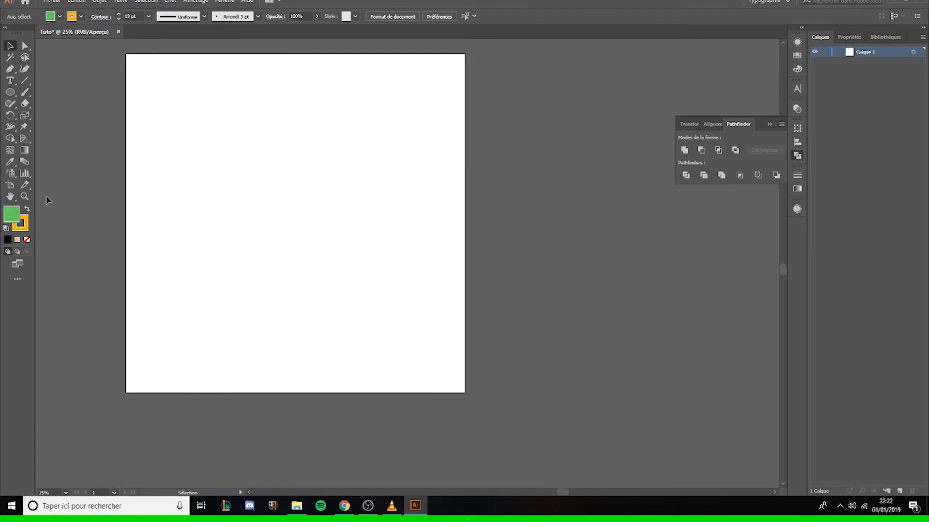
Draw a green circle about 354 px in diameter in the artboard's upper left area and remove its stroke.
left_click(9, 95)
left_click(45, 115)
left_click_drag(213, 162, 244, 192)
left_click(22, 228)
left_click(26, 240)
Place a copy of the green circle above and to the right of the original.
key("v")
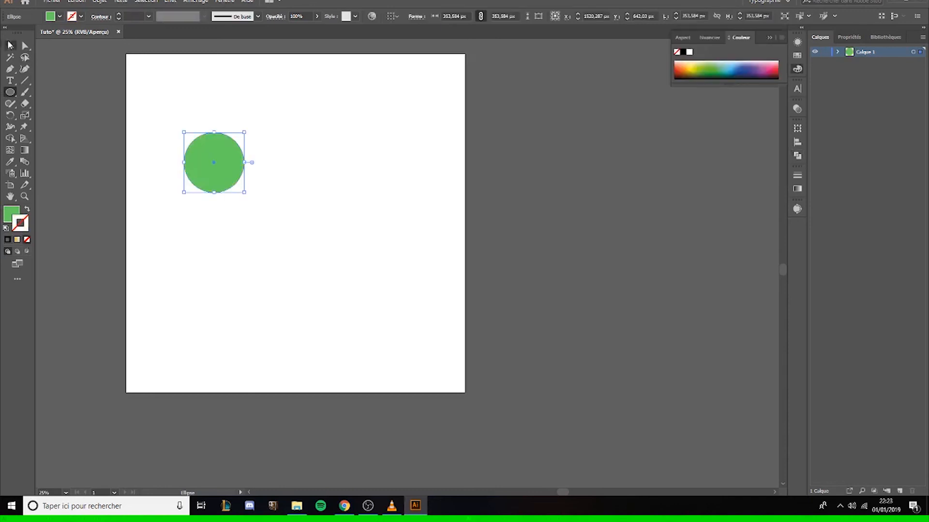
left_click(68, 81)
mouse_move(210, 156)
left_mouse_down()
mouse_move(308, 131)
mouse_move(292, 118)
left_mouse_up()
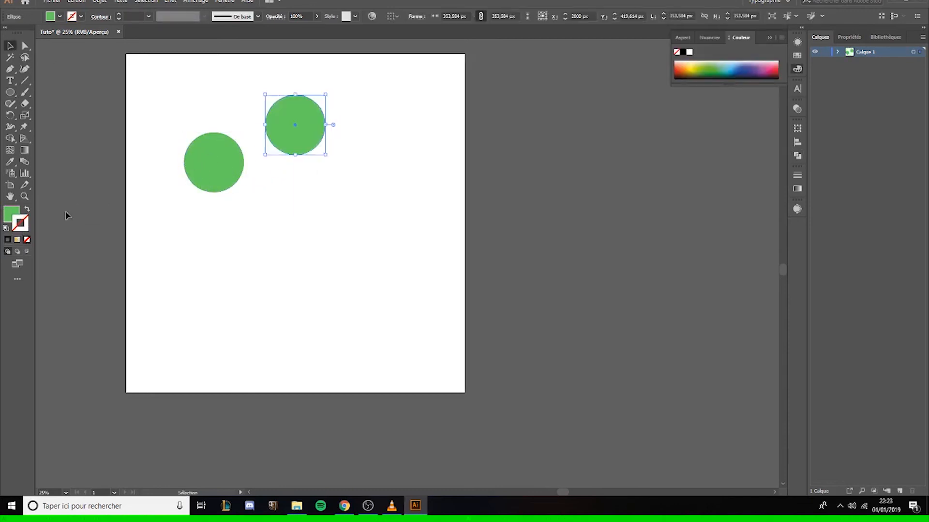
Try a darker green fill on the copied circle and undo the colour change.
double_click(4, 217)
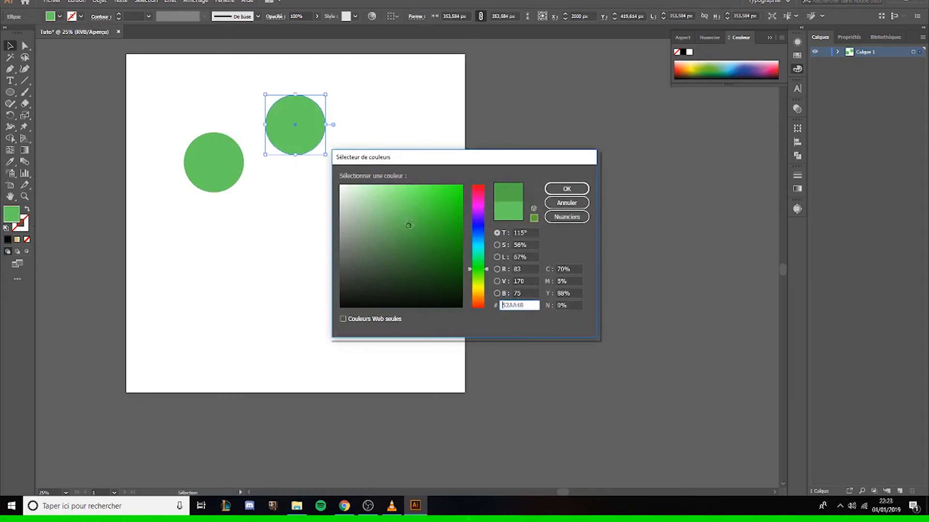
left_click(406, 246)
key("Return")
left_click(370, 155)
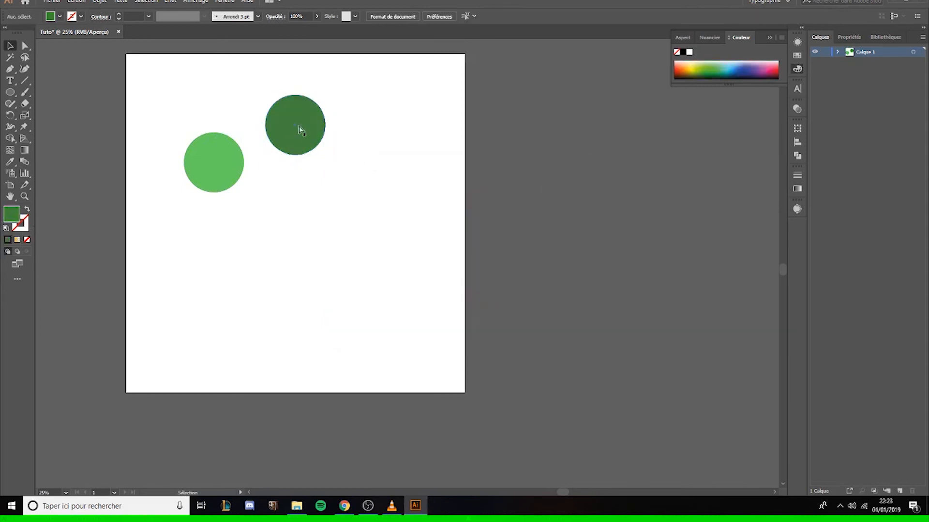
key("ctrl+z")
key("ctrl+z")
Move the copied circle down and left so its edge overlaps the original circle, and collapse the colour options.
left_click(404, 147)
left_click_drag(296, 126, 263, 167)
left_click(372, 213)
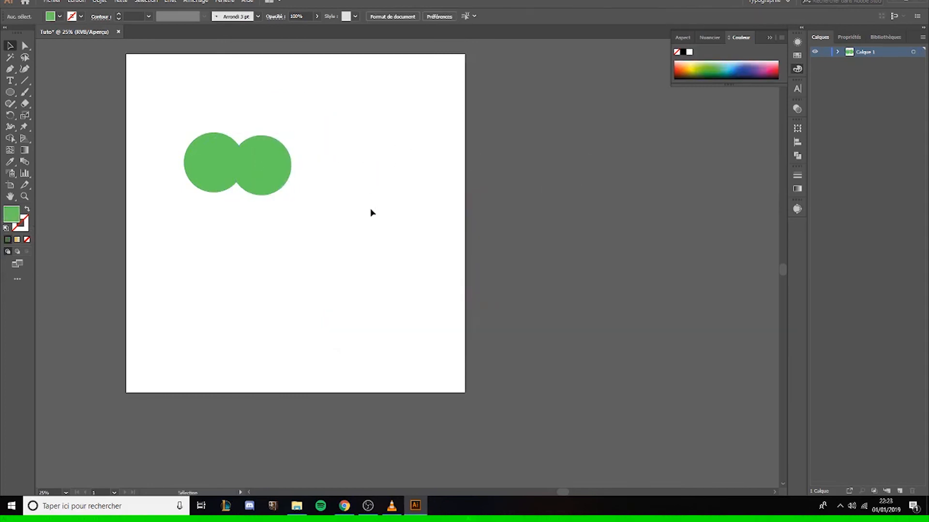
scroll(220, 155, "up", 2)
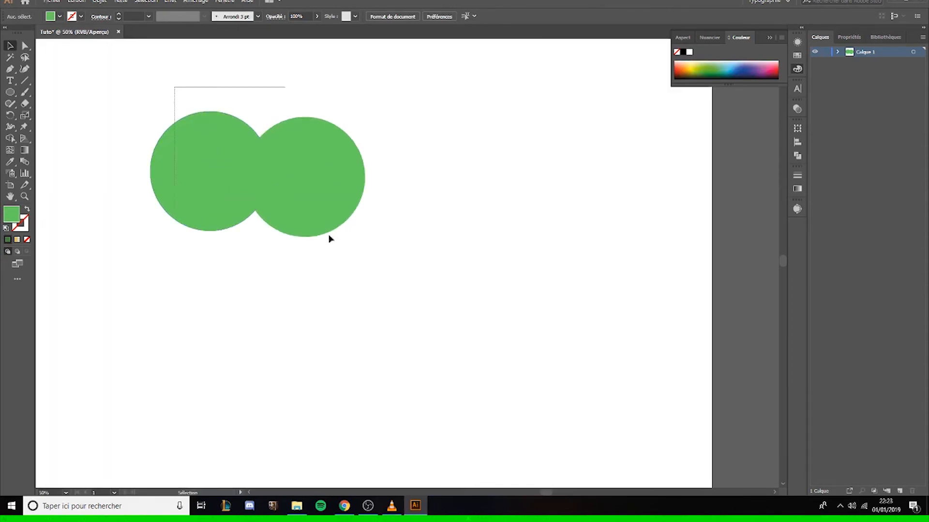
left_click(736, 39)
scroll(285, 111, "down", 1)
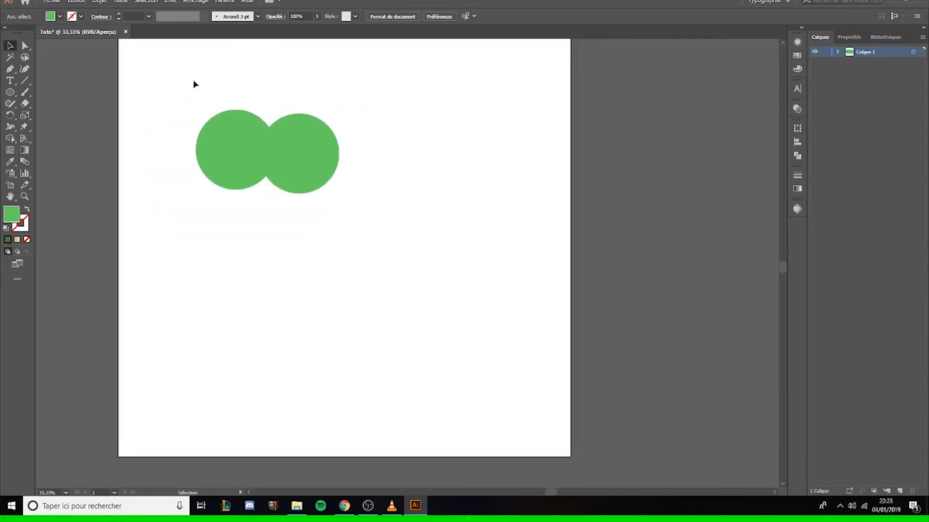
Try merging the two overlapping circles with the Shape Builder tool and undo the merge.
left_click_drag(193, 79, 396, 220)
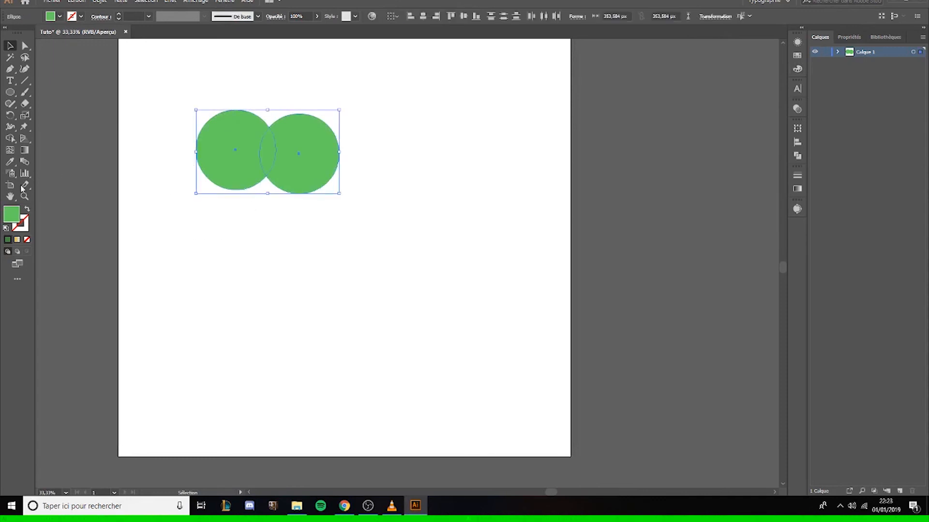
left_click(10, 138)
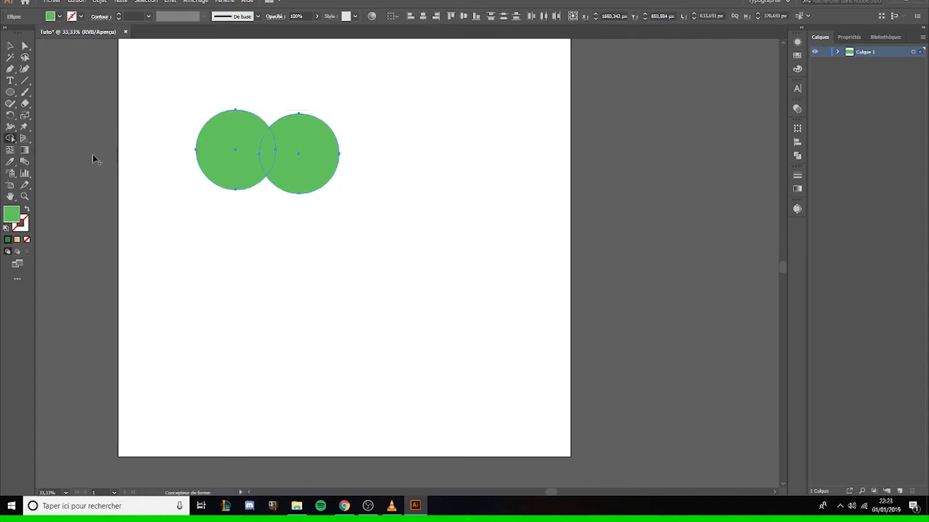
left_click_drag(305, 154, 227, 150)
left_click(11, 46)
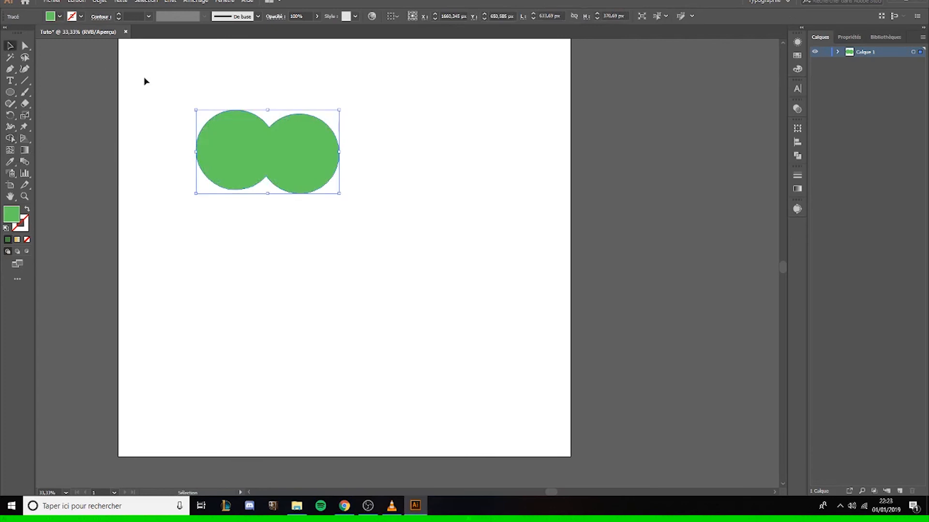
left_click(145, 81)
key("a")
key("ctrl+a")
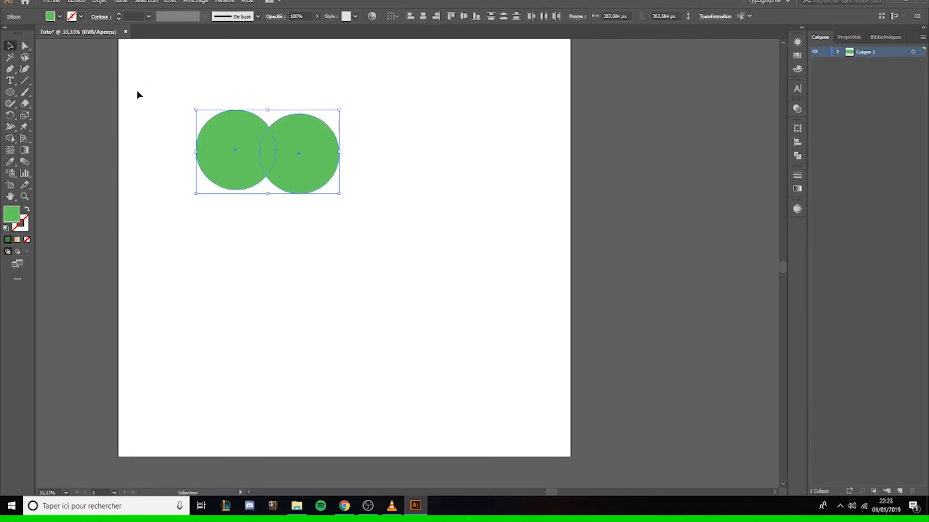
Try the Pathfinder Unite mode on the two overlapping circles and undo it.
left_click_drag(165, 93, 409, 239)
left_click(797, 156)
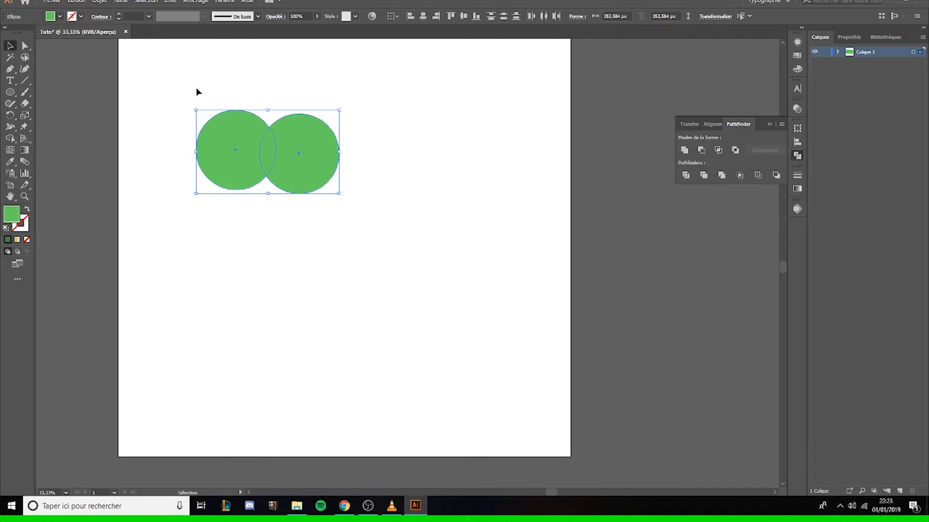
left_click_drag(192, 102, 435, 230)
left_click(684, 152)
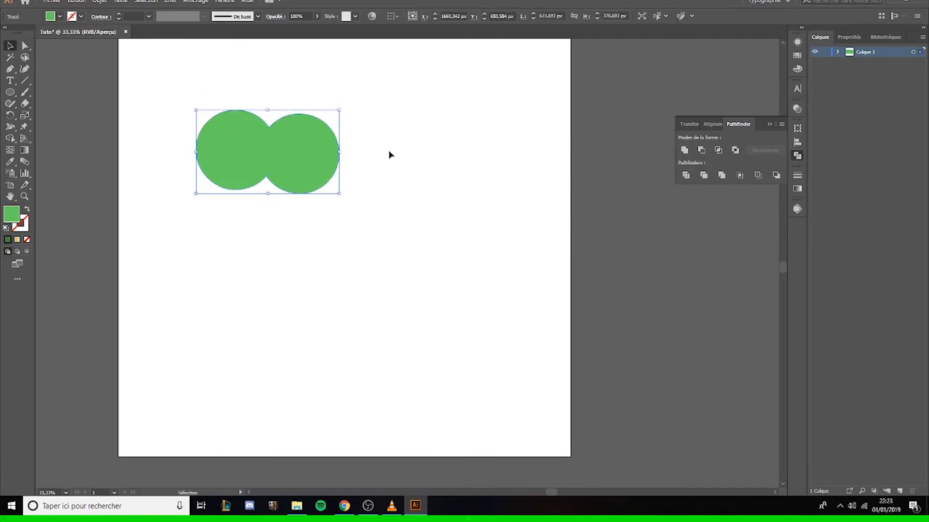
left_click(388, 153)
key("a")
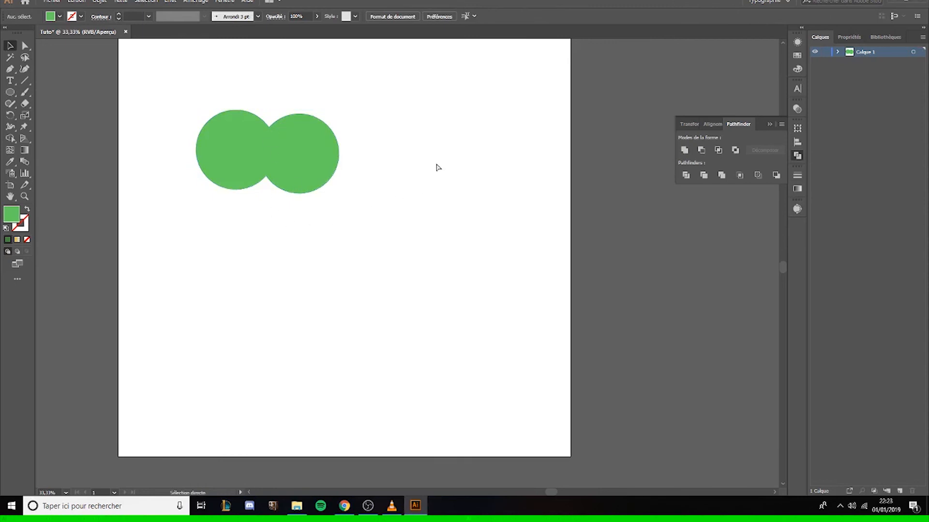
key("ctrl+a")
key("ctrl+shift+a")
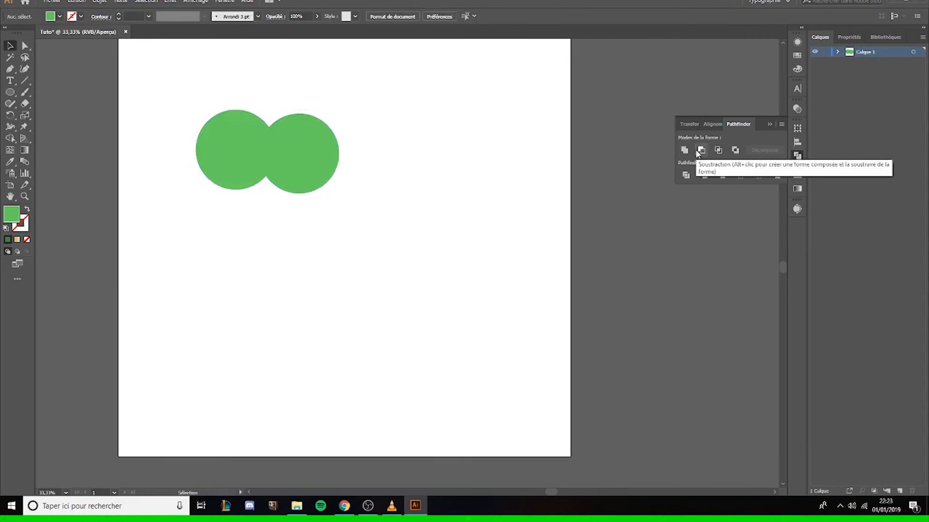
Pull the right circle away and move it back, slightly higher, so it overlaps about half of the left circle.
left_click_drag(274, 136, 367, 140)
left_click(198, 128)
mouse_move(425, 156)
left_mouse_down()
mouse_move(324, 143)
mouse_move(410, 159)
left_mouse_up()
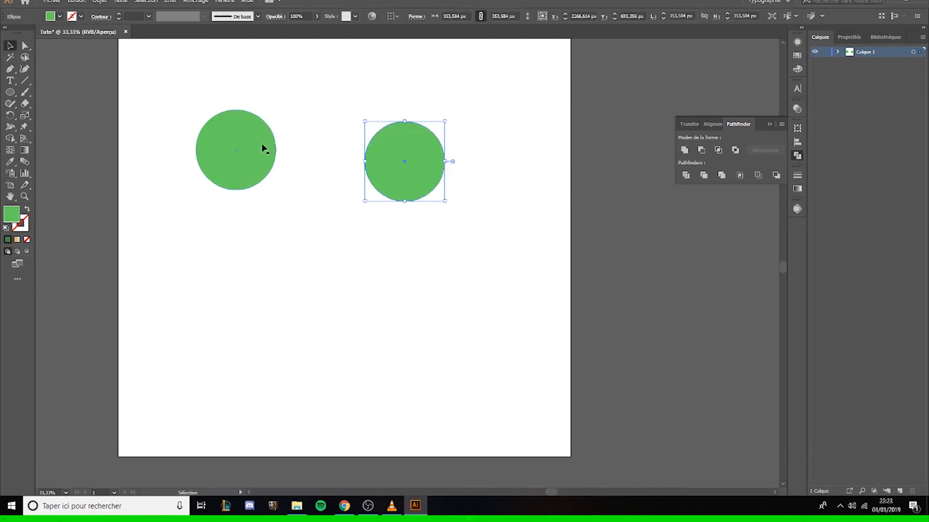
left_click(499, 177)
left_click_drag(413, 156, 289, 141)
mouse_move(284, 134)
left_mouse_down()
mouse_move(275, 118)
mouse_move(283, 127)
left_mouse_up()
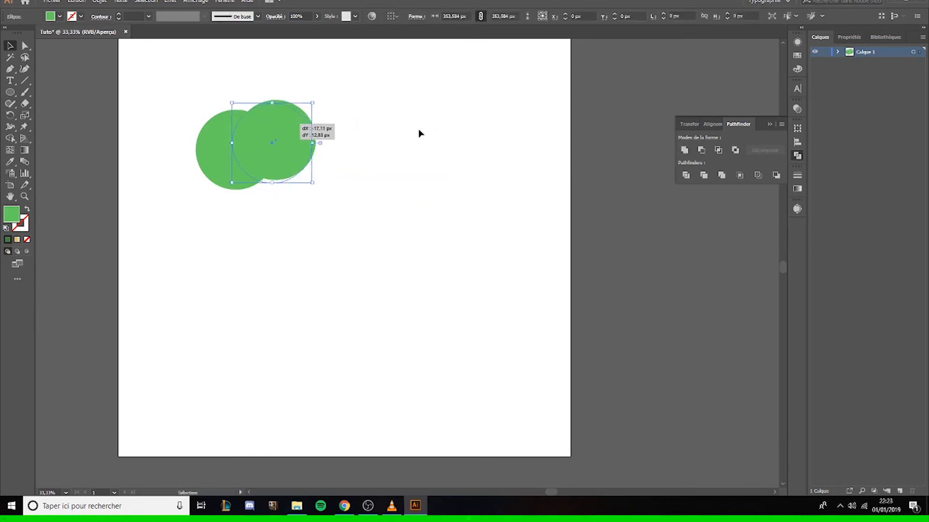
left_click(406, 132)
Try subtracting the front circle from the left circle with Pathfinder and undo the subtraction.
left_click_drag(204, 93, 446, 230)
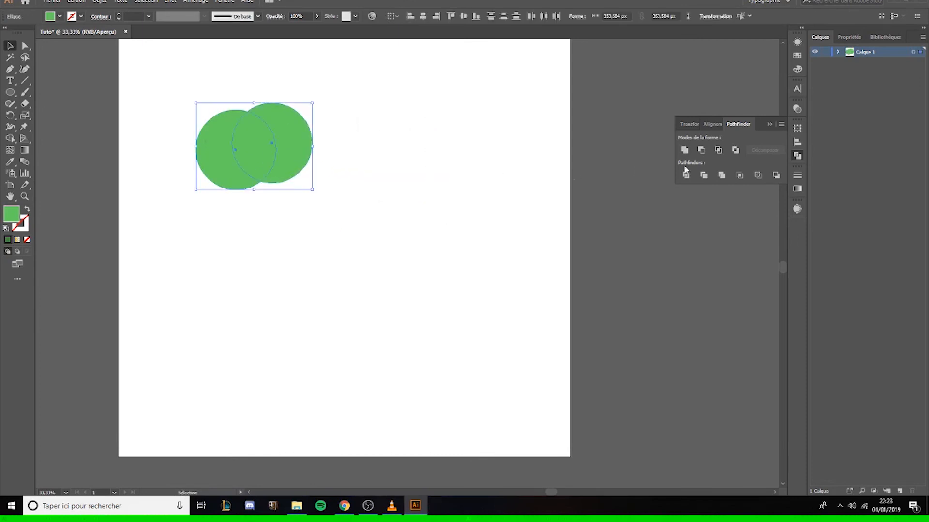
left_click(701, 152)
left_click(353, 117)
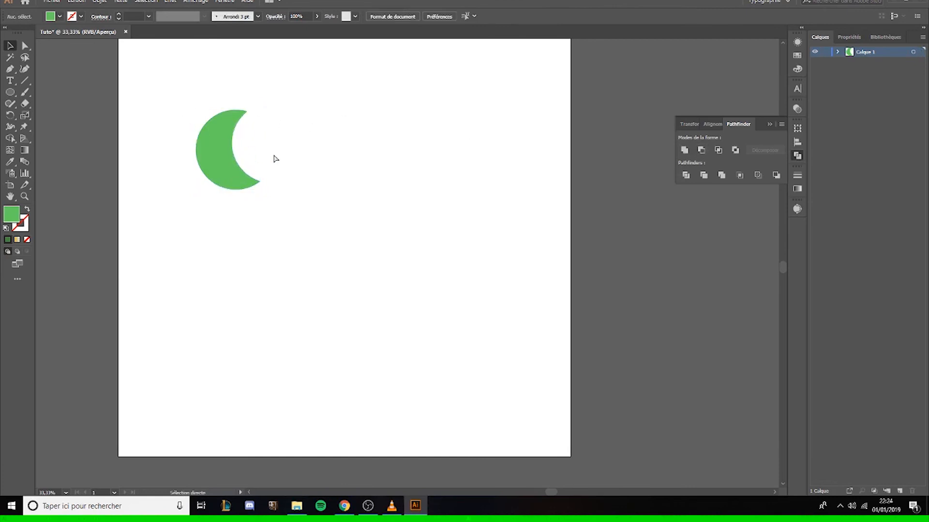
key("ctrl+z")
Shift the right circle slightly, try the Pathfinder Intersect mode on both circles, and undo the intersection.
left_click_drag(280, 155, 294, 131)
key("ctrl+shift+a")
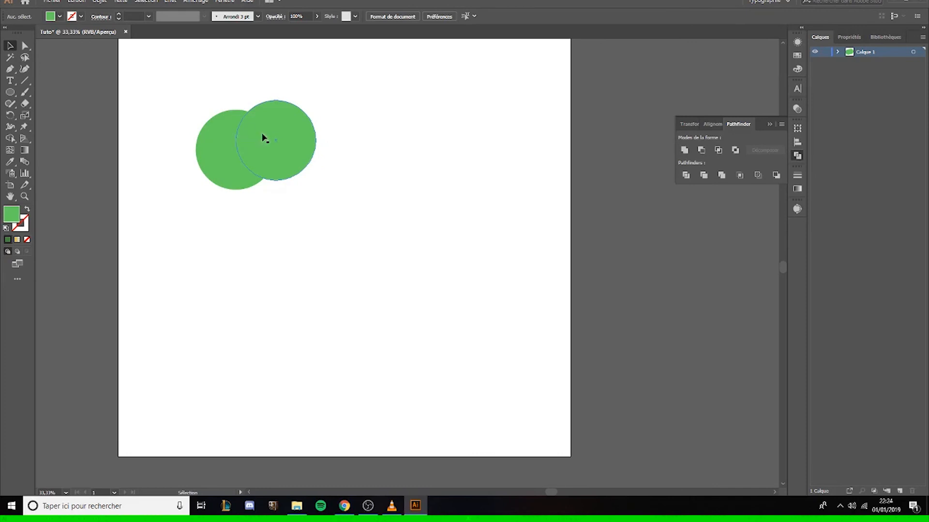
left_click_drag(178, 89, 450, 216)
left_click(717, 150)
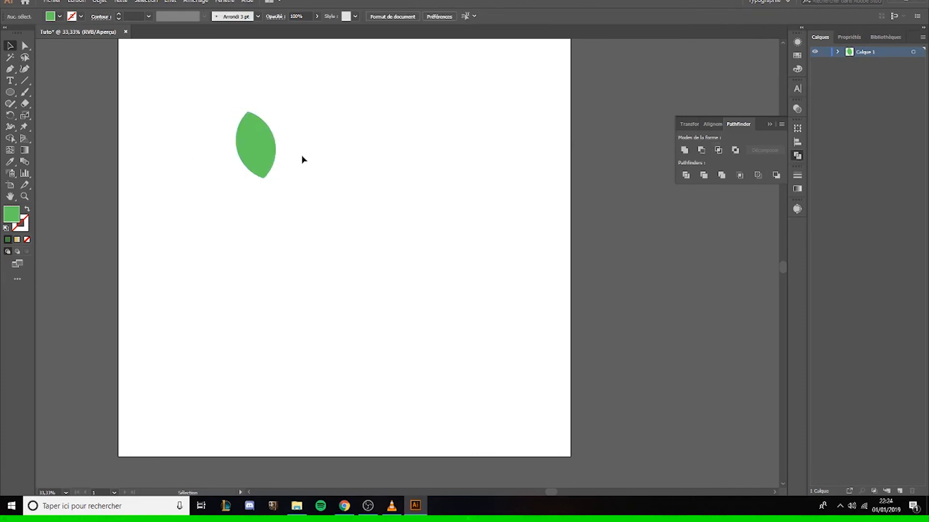
key("ctrl+z")
Move the right circle slightly down and right, try the Pathfinder Exclude mode on both circles, and undo it.
left_click(331, 153)
mouse_move(283, 129)
left_mouse_down()
mouse_move(358, 145)
mouse_move(281, 139)
left_mouse_up()
left_click(483, 148)
left_click_drag(163, 100, 376, 234)
left_click(735, 150)
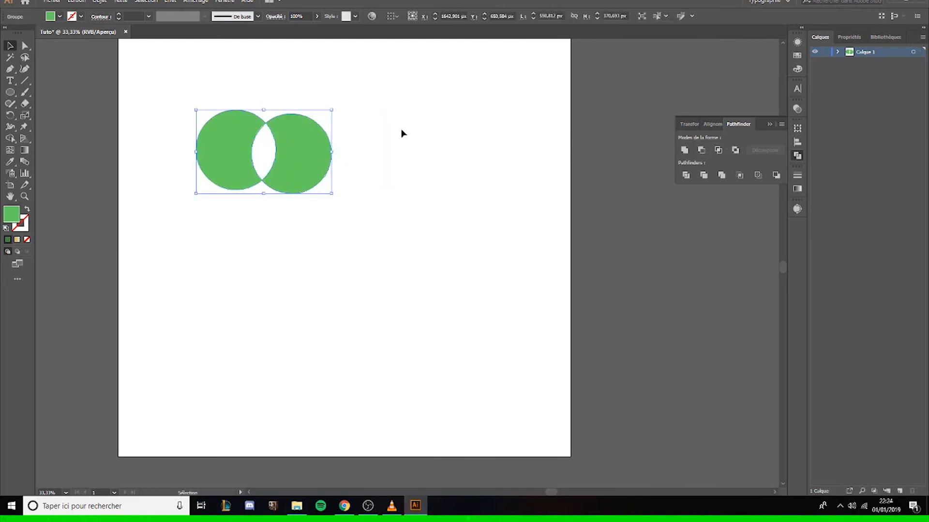
left_click(404, 134)
key("ctrl+z")
Raise the right circle slightly and split both overlapping circles with the Pathfinder Divide operation.
left_click(348, 153)
mouse_move(293, 152)
left_mouse_down()
mouse_move(330, 153)
mouse_move(292, 145)
left_mouse_up()
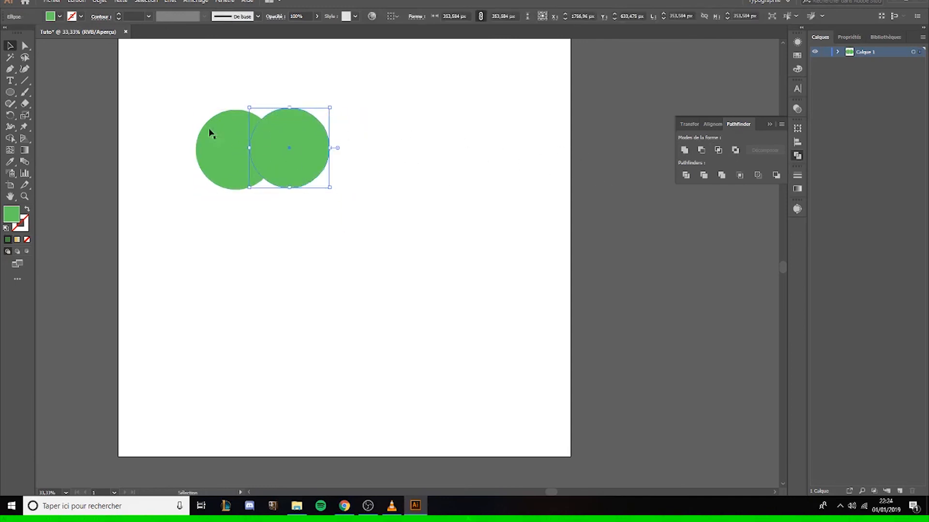
left_click_drag(172, 96, 489, 249)
left_click(686, 176)
left_click(402, 156)
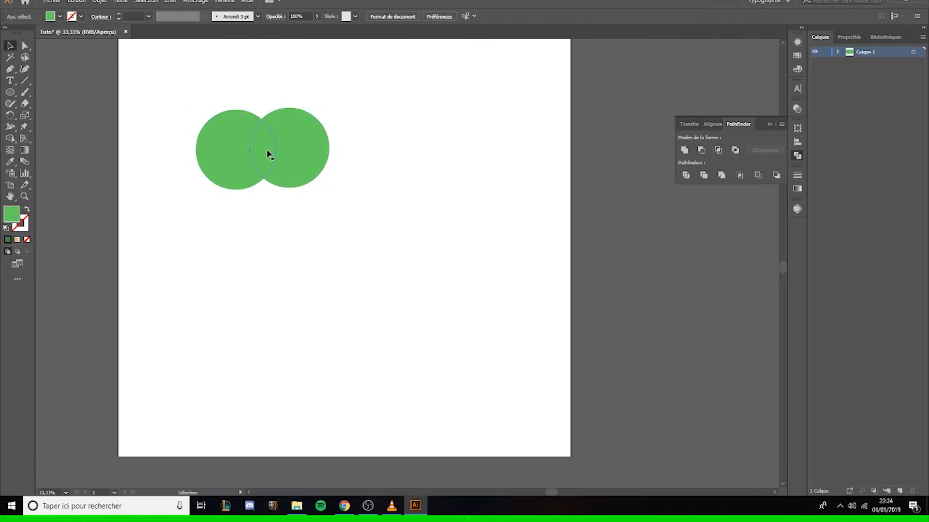
Move the divided group to the right and pull its two outer pieces away from the central lens with Direct Selection.
left_click_drag(295, 137, 429, 154)
left_click(25, 45)
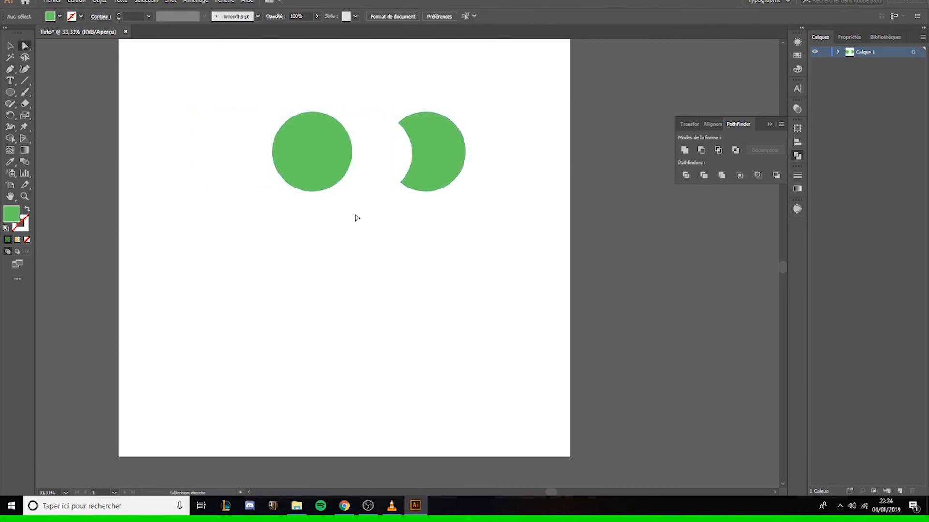
left_click_drag(301, 159, 237, 165)
left_click(290, 157)
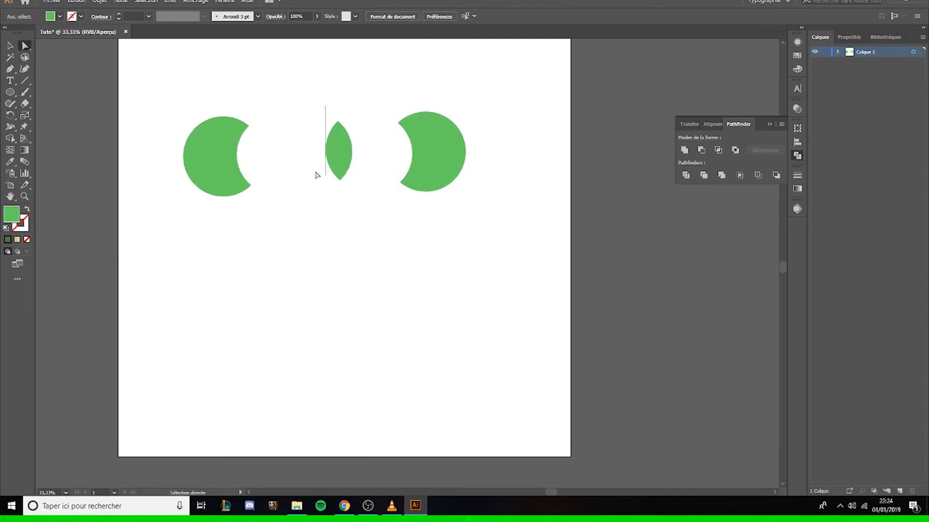
Move the whole group of three pieces slightly up and to the left.
left_click(10, 45)
left_click_drag(206, 142, 179, 132)
left_click(503, 146)
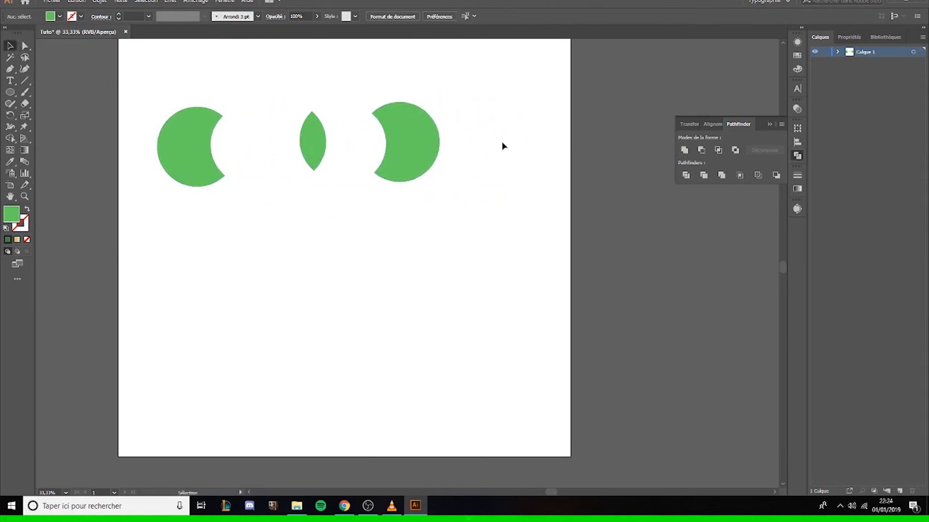
Bring both outer pieces close to the central lens and move the lens and right piece down separately with Direct Selection.
left_click(25, 46)
left_click_drag(198, 136, 280, 130)
left_click_drag(416, 135, 372, 130)
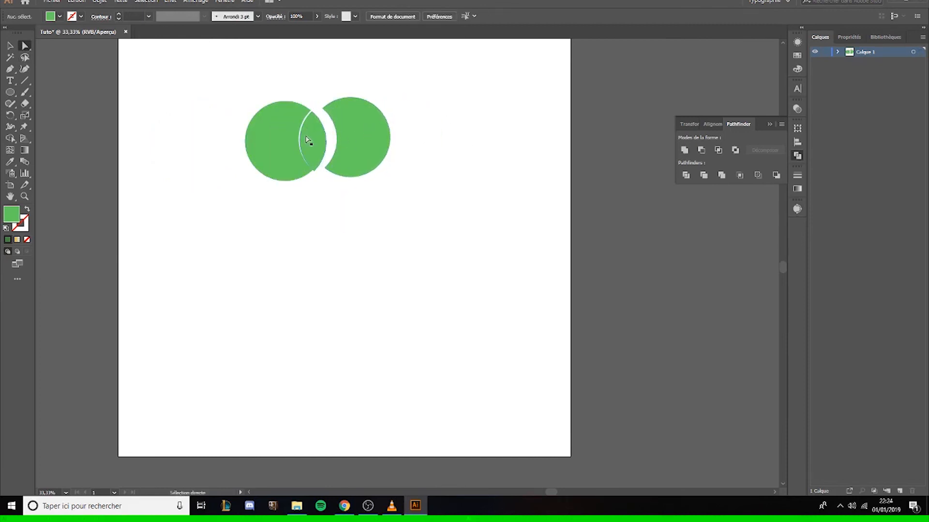
left_click_drag(307, 139, 366, 233)
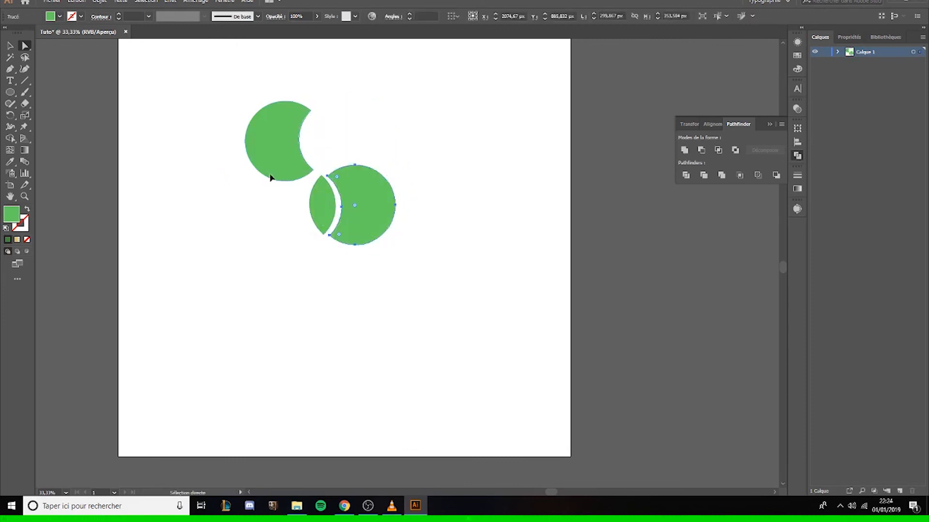
Undo the separate piece moves and the Divide operation to restore the two whole overlapping circles.
left_click_drag(271, 167, 278, 230)
key("ctrl+z")
key("ctrl+z")
key("ctrl+z")
key("ctrl+z")
key("ctrl+z")
key("ctrl+z")
key("ctrl+z")
key("ctrl+z")
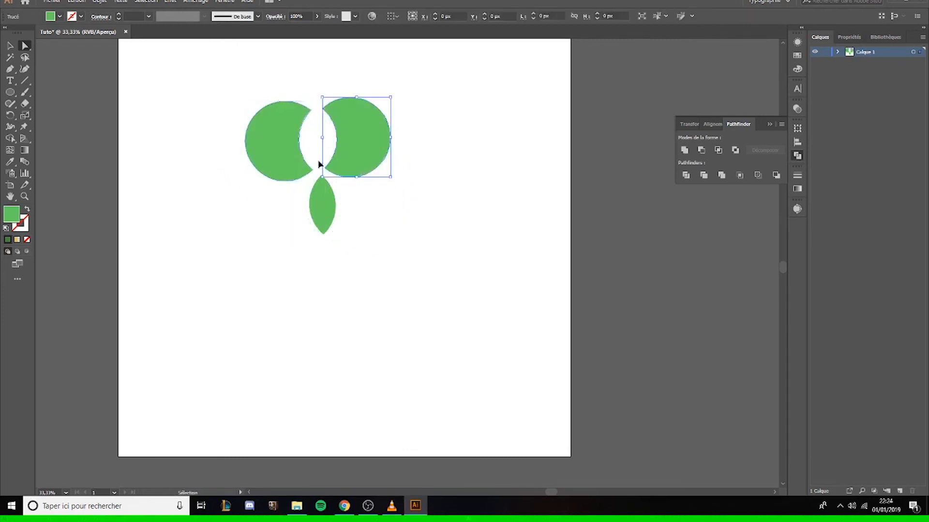
key("ctrl+z")
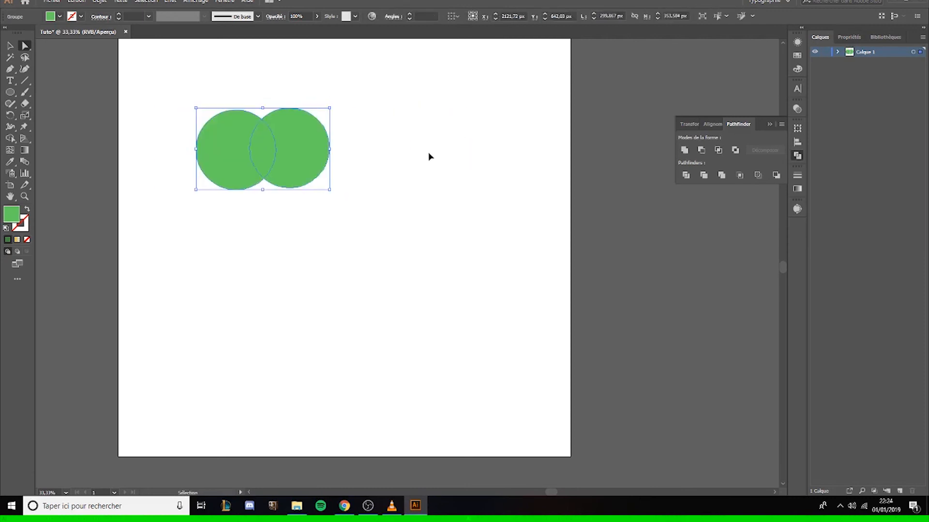
key("ctrl+shift+z")
key("ctrl+shift+z")
key("ctrl+z")
key("ctrl+z")
key("ctrl+z")
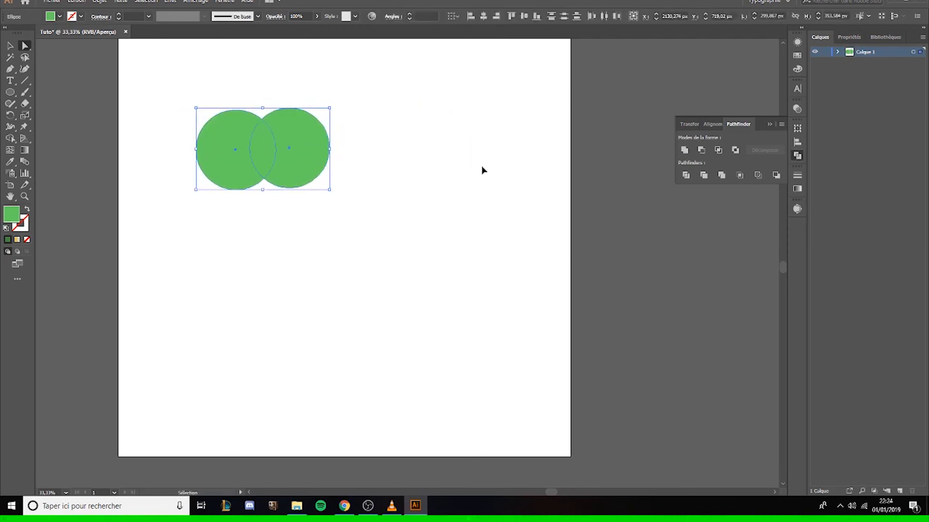
Move the right circle level with the left one and apply the Pathfinder Trim operation to both circles.
left_click(9, 47)
left_click_drag(315, 149, 255, 135)
left_click_drag(168, 117, 477, 248)
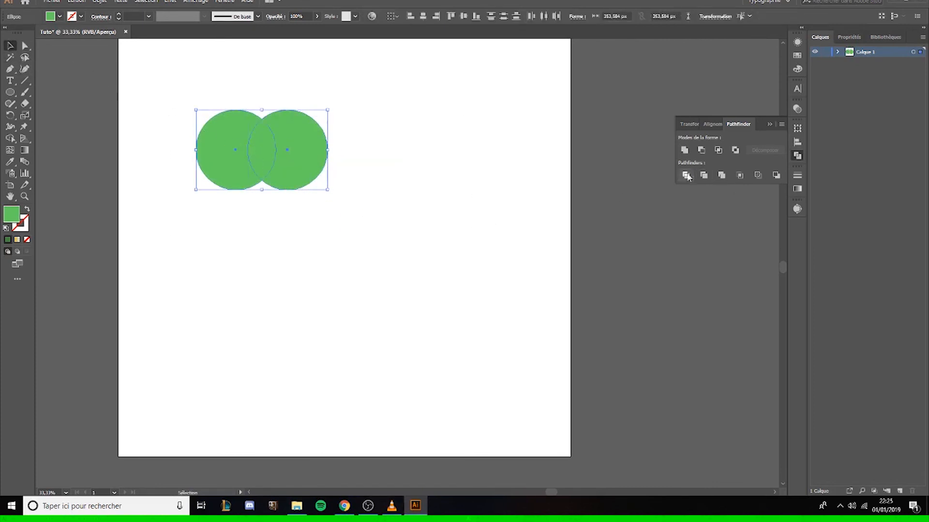
left_click(687, 175)
Move the trimmed group and pull its full circle up and away from the crescent with Direct Selection.
left_click(409, 151)
left_click_drag(284, 145, 364, 144)
left_click(25, 46)
left_click(427, 116)
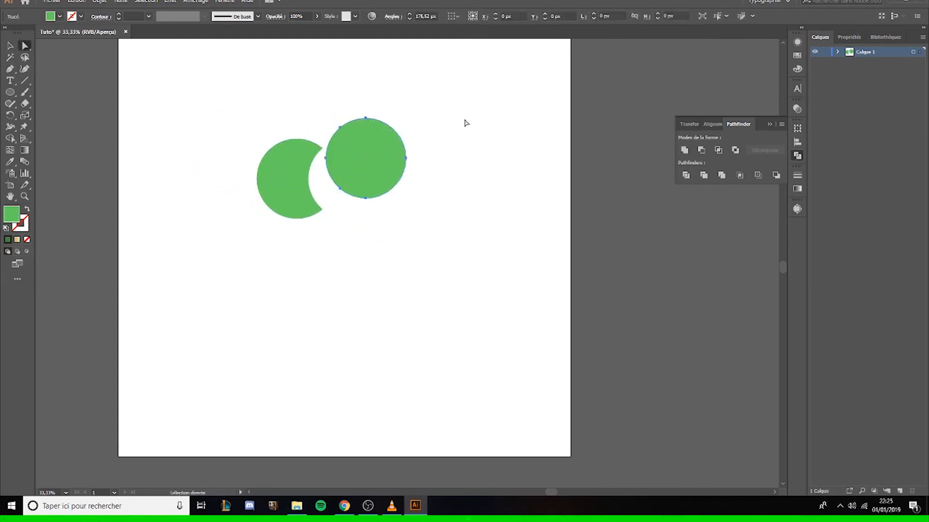
left_click(415, 156)
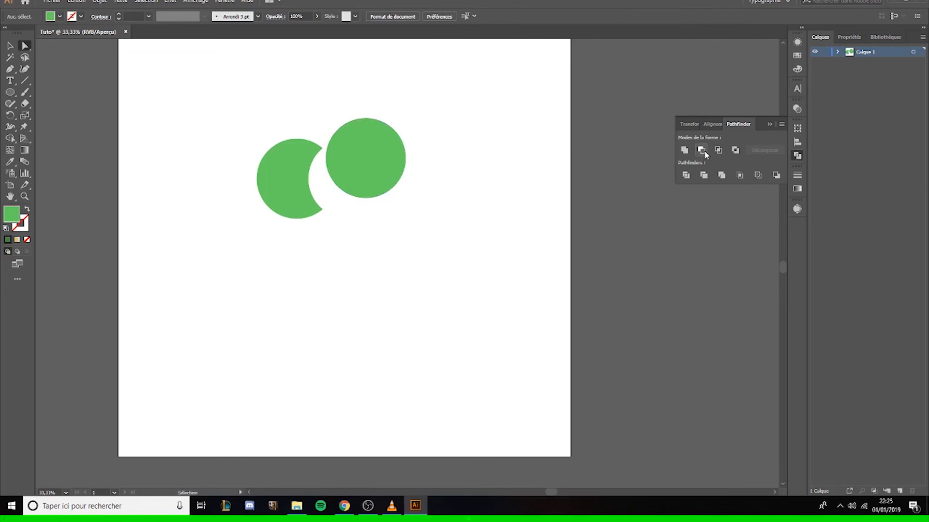
left_click(10, 46)
left_click_drag(327, 156, 452, 173)
Undo the trimmed pieces' moves and the Trim operation, and deselect both overlapping circles.
key("ctrl+z")
key("ctrl+z")
key("ctrl+z")
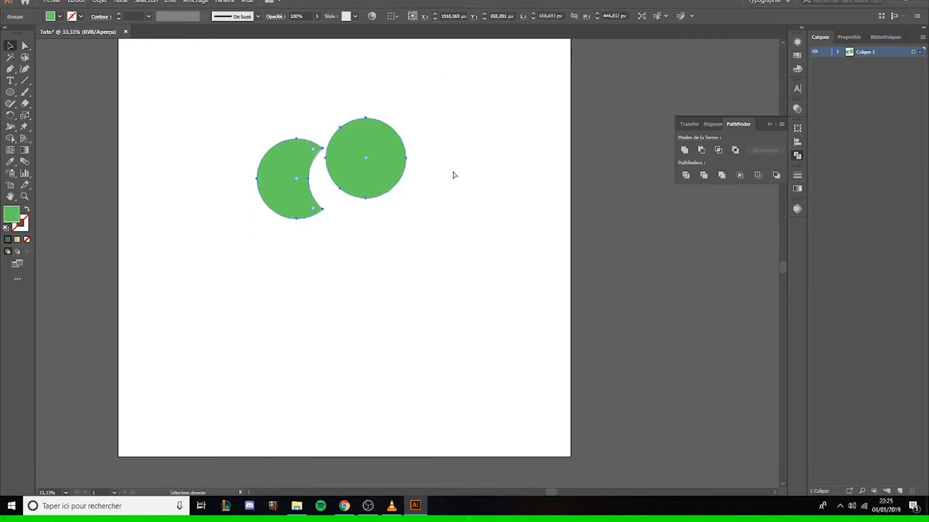
key("ctrl+z")
key("v")
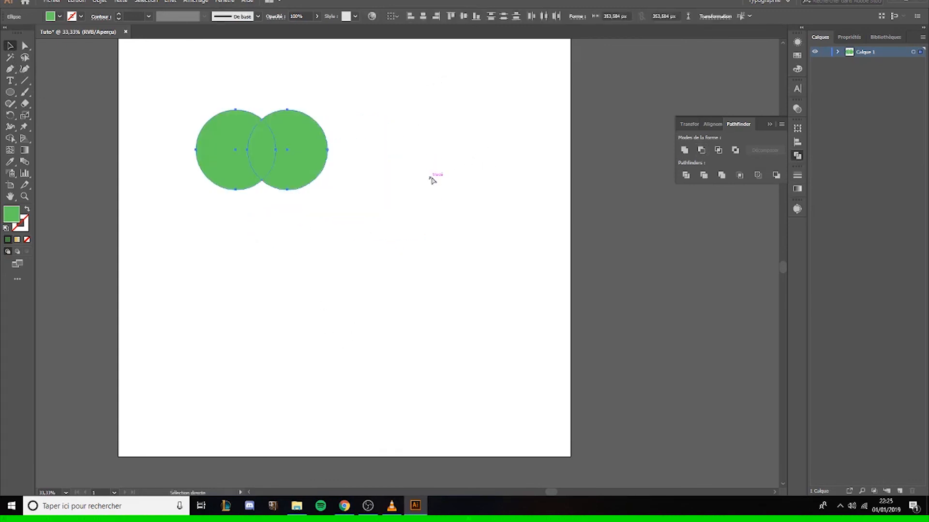
left_click(365, 178)
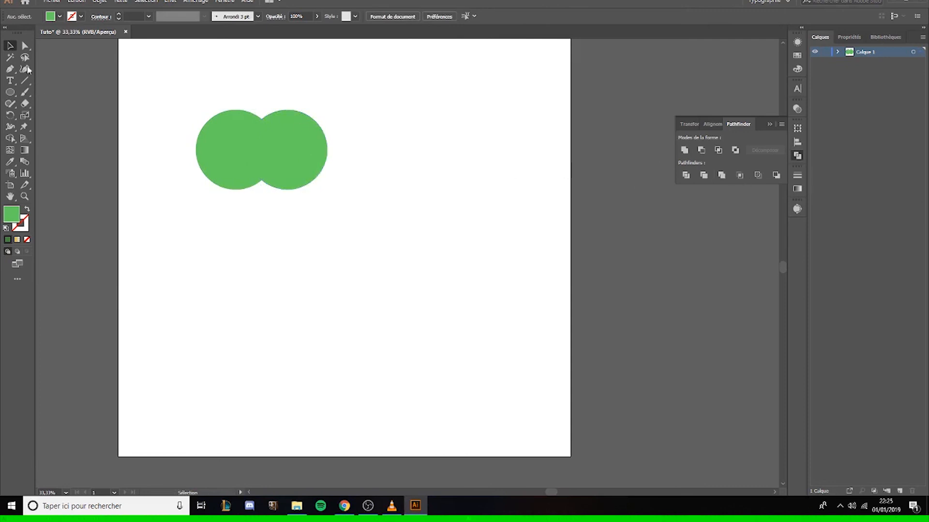
Unite both overlapping circles with the Pathfinder Merge operation and move the merged shape around the artboard.
left_click(225, 137)
left_click_drag(175, 89, 366, 191)
left_click(721, 174)
left_click(387, 161)
left_click(263, 154)
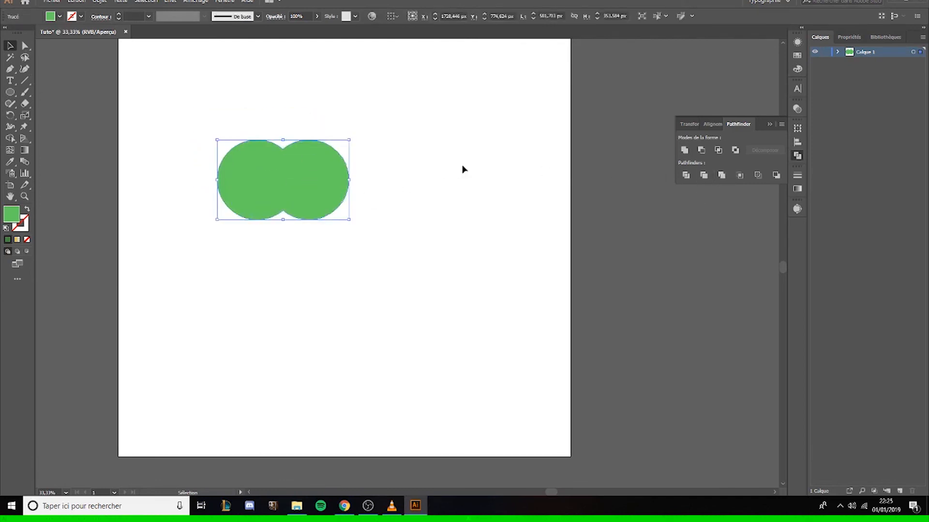
left_click_drag(307, 172, 379, 140)
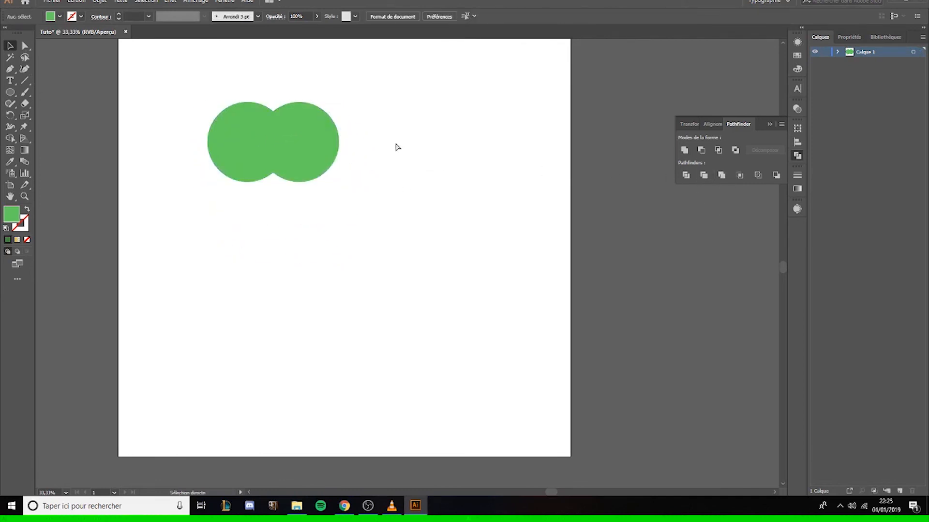
Undo the merged shape's moves and the Merge operation.
key("ctrl+z")
key("ctrl+z")
key("ctrl+z")
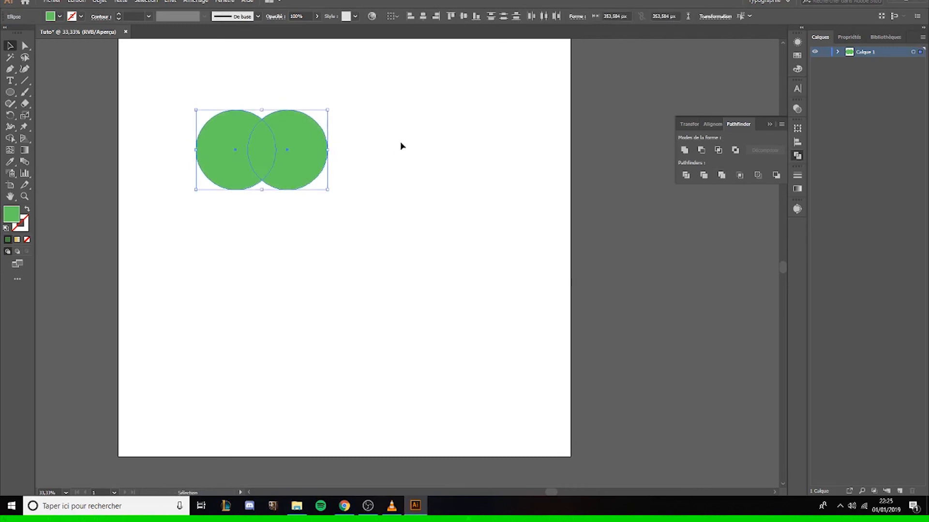
Move the right circle slightly up and to the left over the other circle.
left_click(401, 143)
left_click_drag(313, 153, 296, 142)
left_click(488, 139)
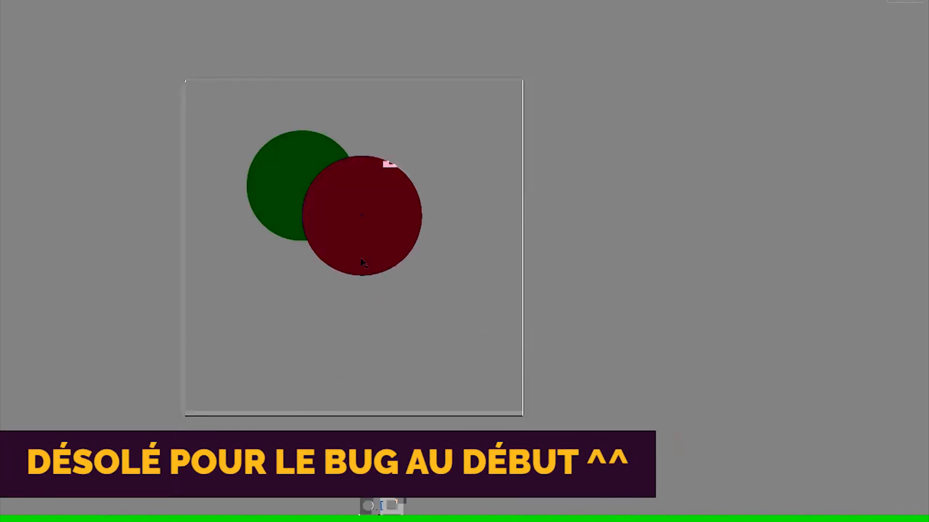
Move the pink circle off the green one and place it to the green circle's right.
left_click_drag(363, 263, 403, 310)
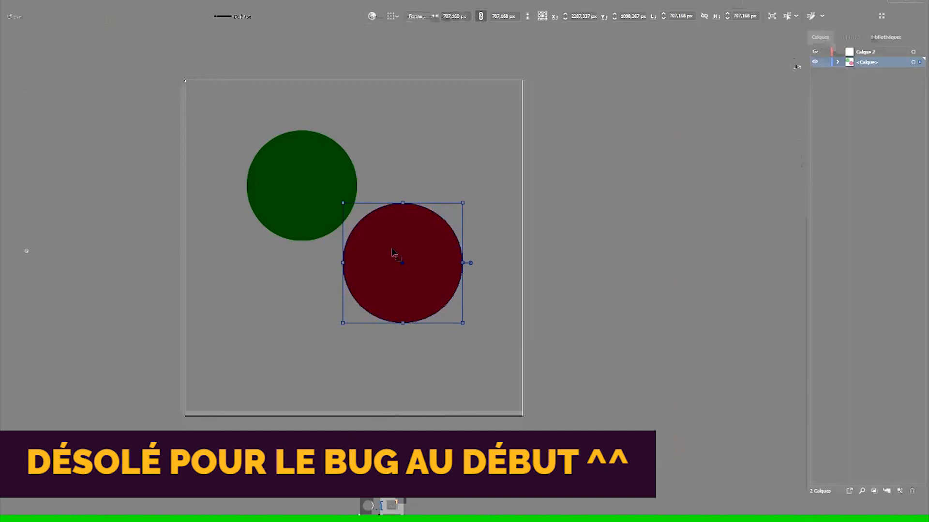
left_click_drag(392, 253, 431, 169)
left_click(539, 106)
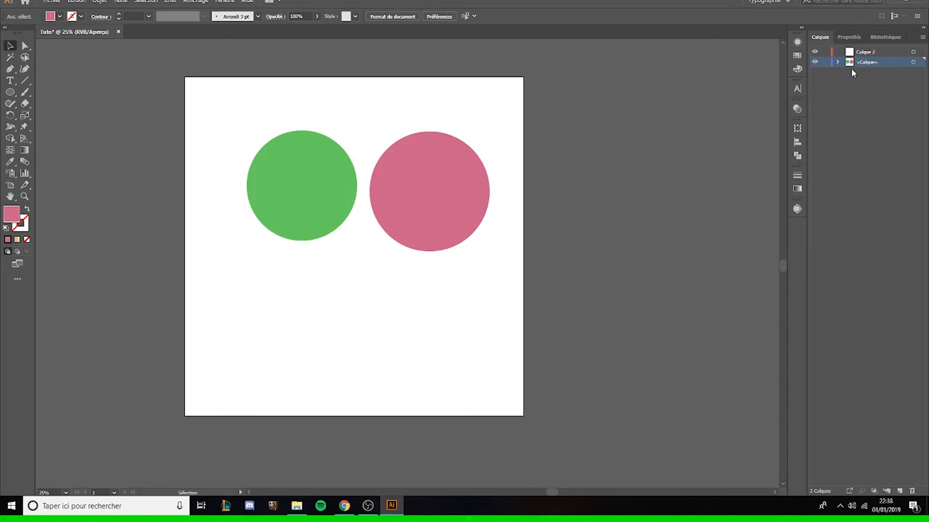
Expand the lower layer to list its ellipses and move the pink circle over the upper part of the green one.
left_click(833, 61)
left_click_drag(453, 184, 321, 123)
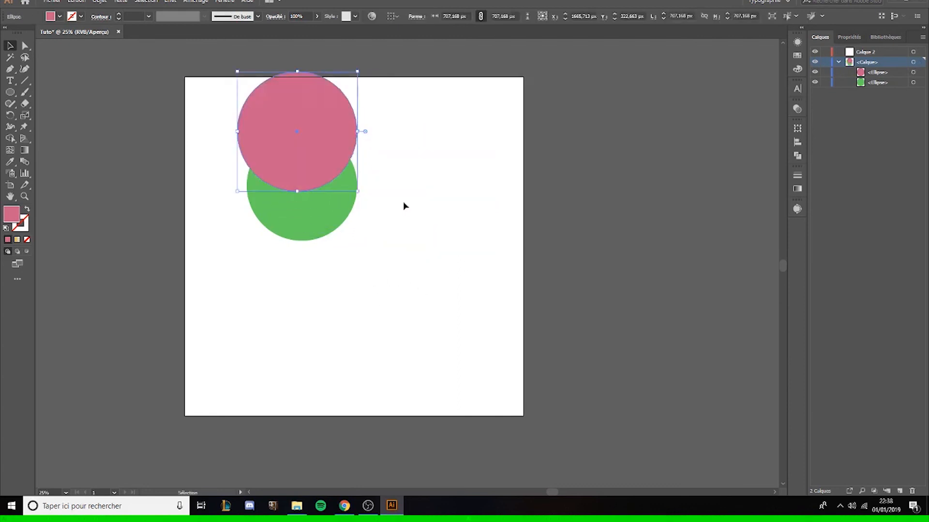
left_click(404, 205)
Move both overlapping circles together to the upper-middle area of the artboard.
left_click_drag(414, 304, 183, 130)
left_click_drag(303, 155, 355, 279)
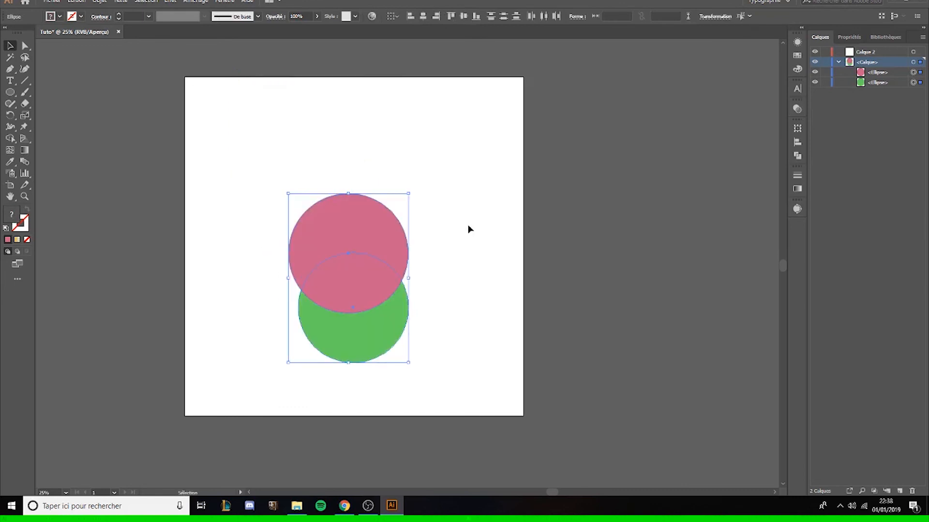
left_click(469, 227)
left_click_drag(280, 225, 331, 237)
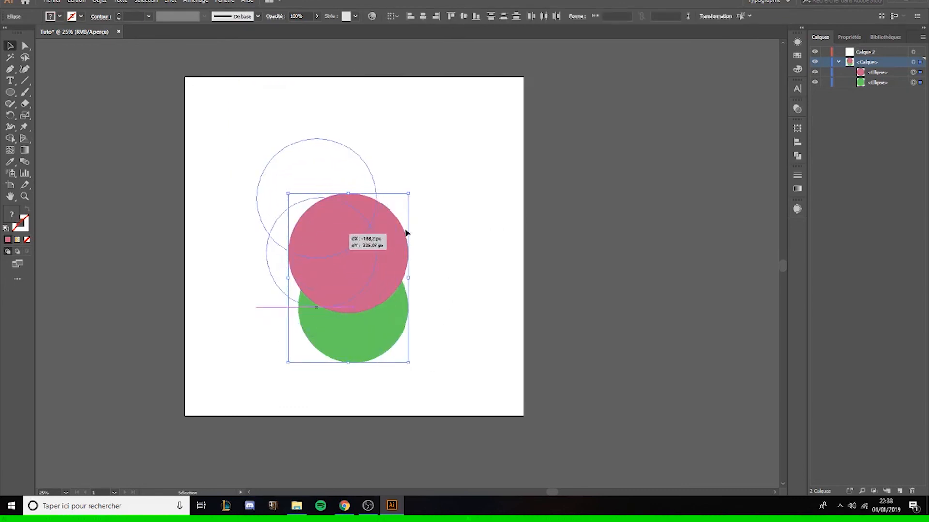
Bring the green circle in front of the pink one by reordering the ellipses within their layer.
left_click(876, 102)
mouse_move(875, 82)
left_mouse_down()
mouse_move(877, 71)
mouse_move(863, 74)
left_mouse_up()
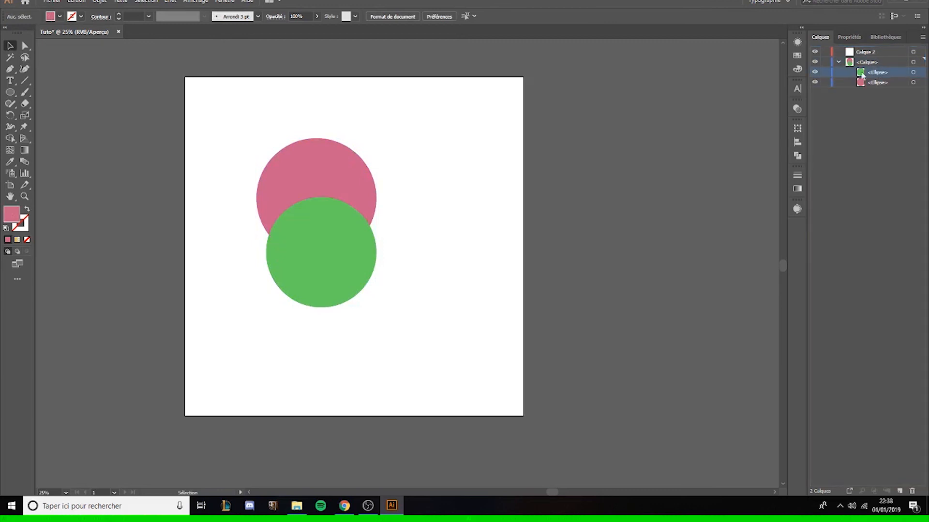
left_click_drag(230, 173, 376, 300)
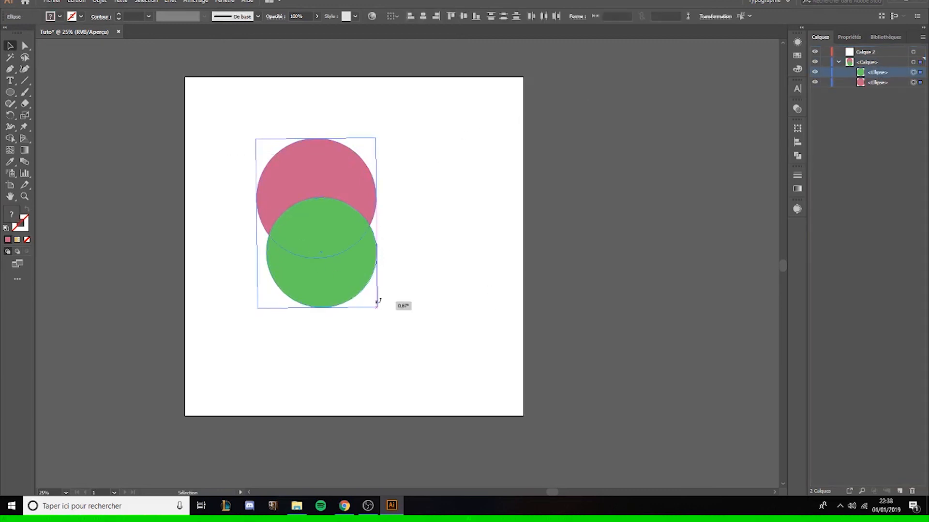
left_click(427, 267)
left_click_drag(227, 135, 416, 309)
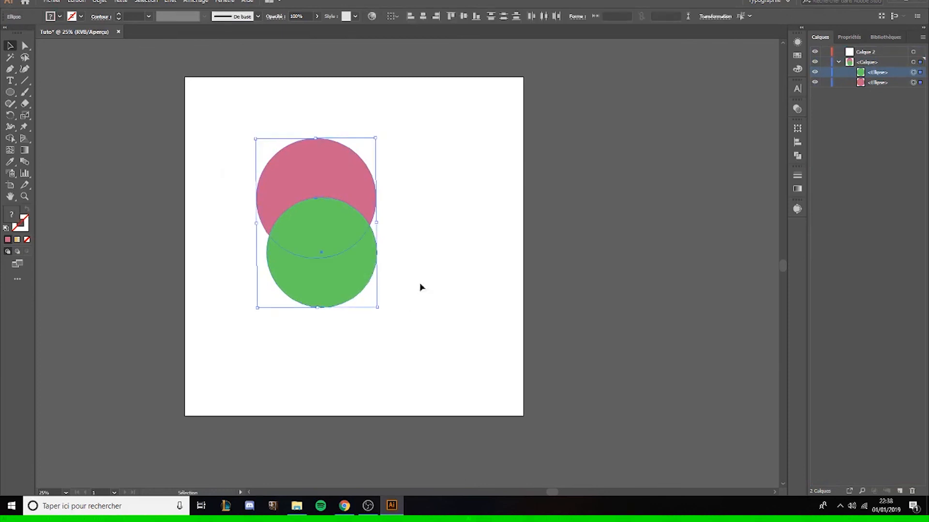
Move the green circle slightly down so it is centred horizontally beneath the pink circle.
left_click(451, 242)
left_click_drag(236, 139, 417, 328)
left_click(477, 259)
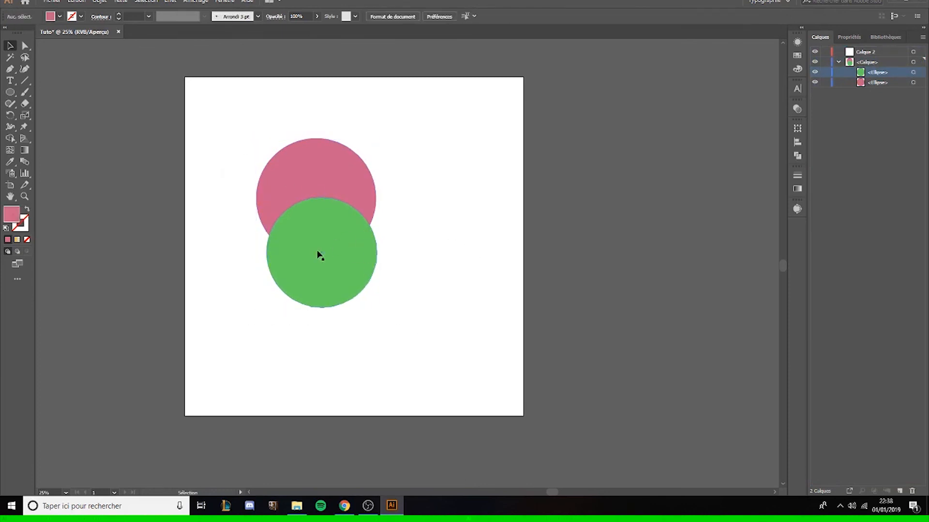
left_click_drag(318, 255, 348, 247)
left_click(453, 202)
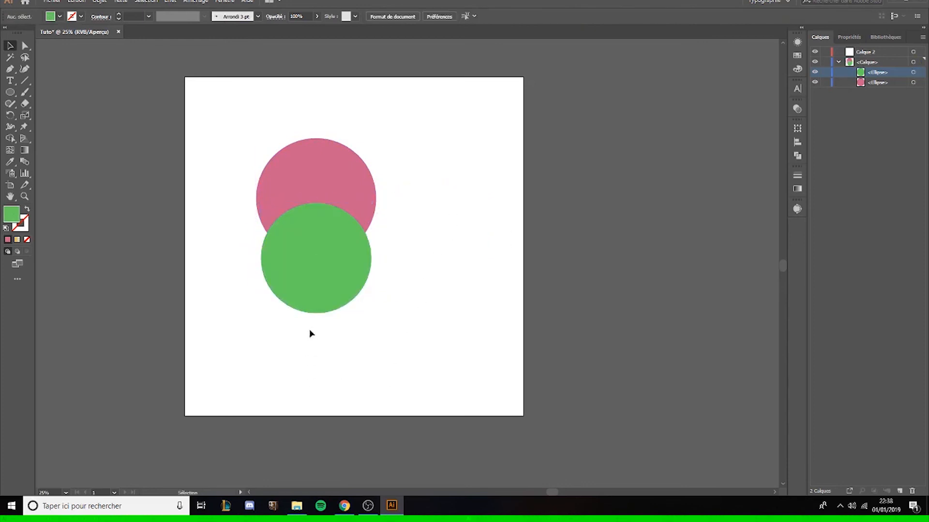
Subtract the front green circle from the pink one with the Pathfinder Minus Front mode, and undo the subtraction.
left_click_drag(227, 136, 393, 318)
left_click(797, 156)
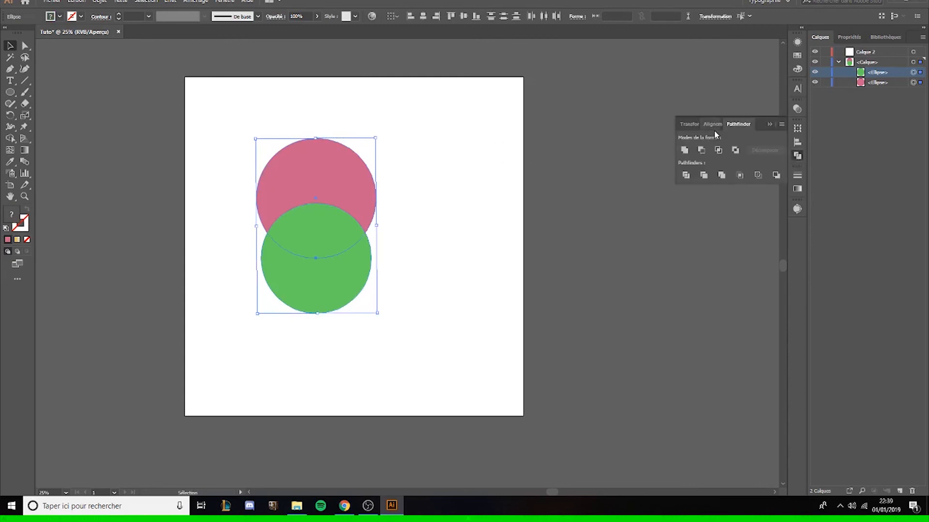
left_click(303, 342)
left_click_drag(219, 158, 426, 324)
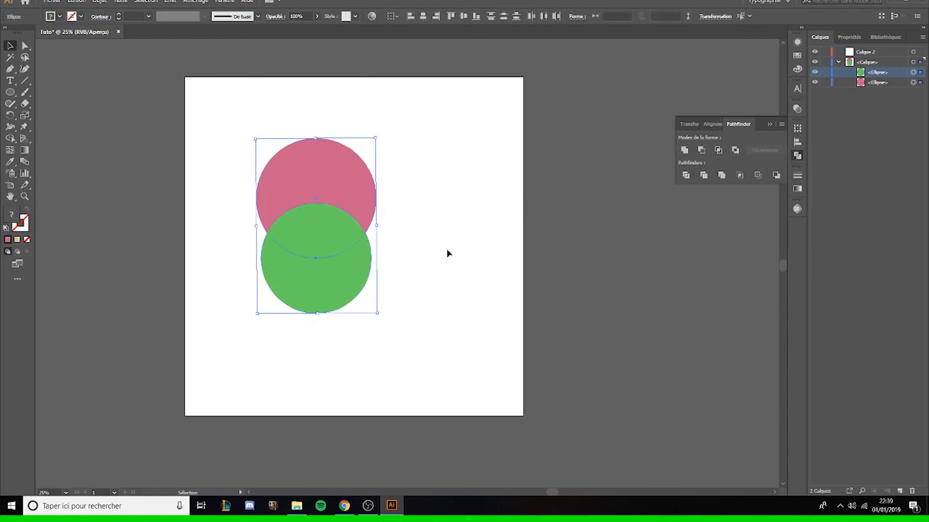
left_click(700, 151)
left_click(282, 212)
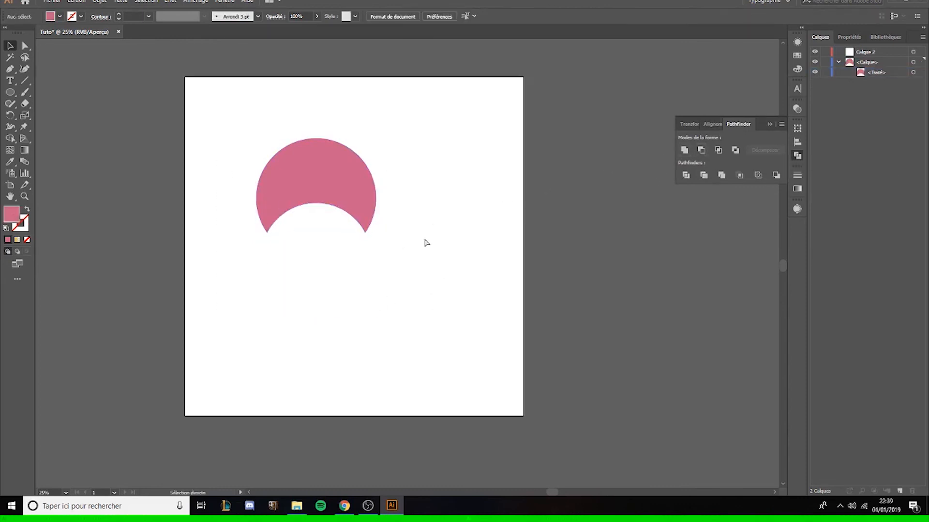
key("ctrl+z")
Stack the pink circle in front of the green one and subtract it from the green circle with Minus Front.
left_click(445, 178)
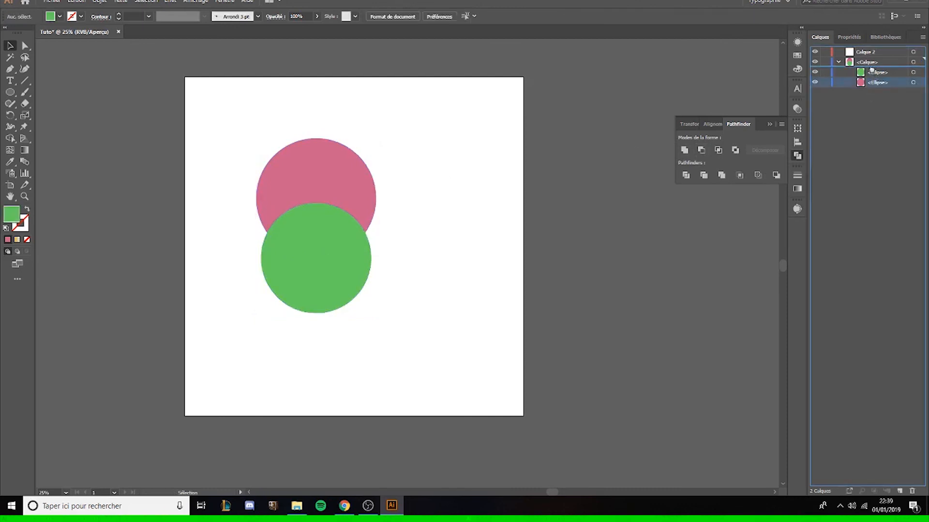
left_click_drag(218, 129, 387, 314)
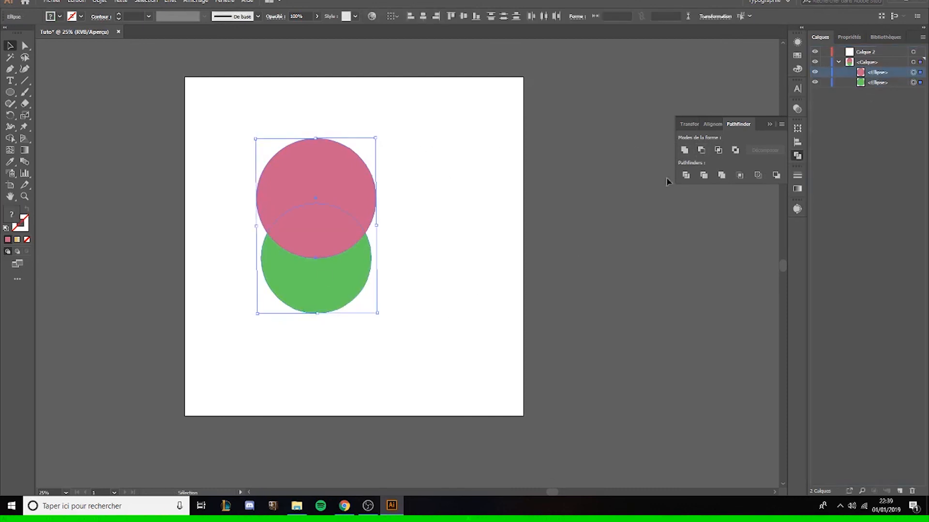
left_click(701, 151)
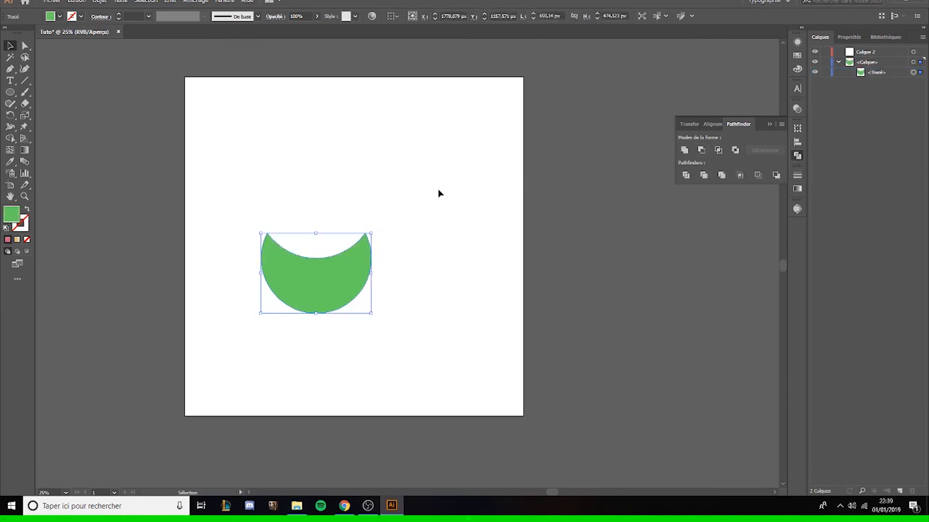
left_click(421, 189)
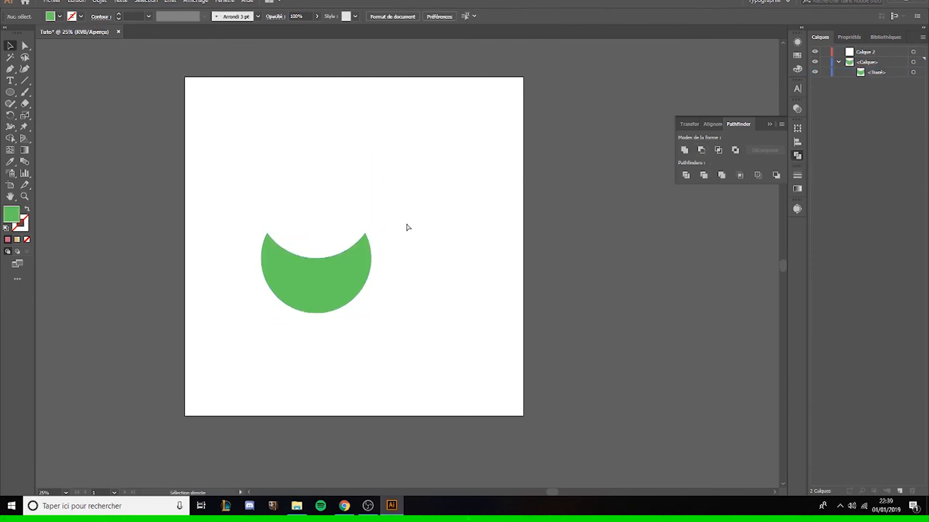
Undo the subtraction and the restacking, and delete both circles from the artboard.
key("ctrl+z")
left_click(425, 280)
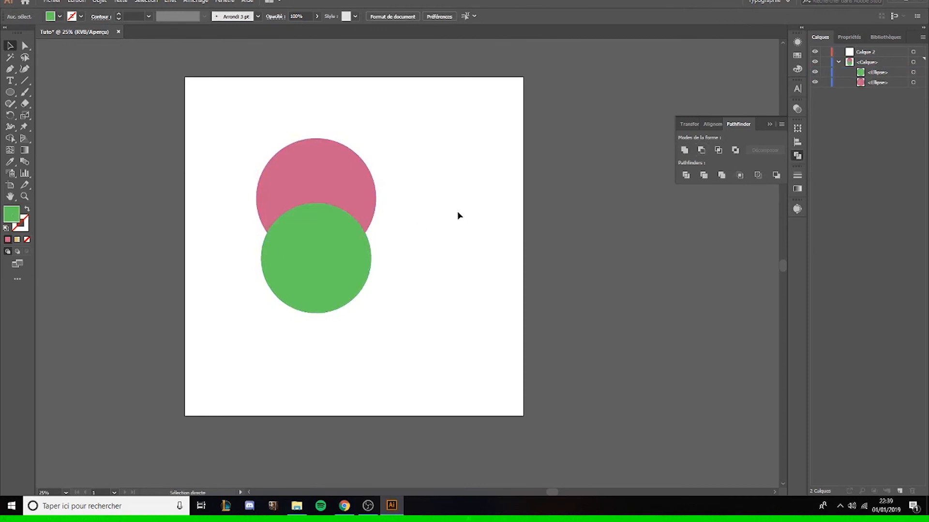
left_click_drag(223, 124, 415, 335)
key("Delete")
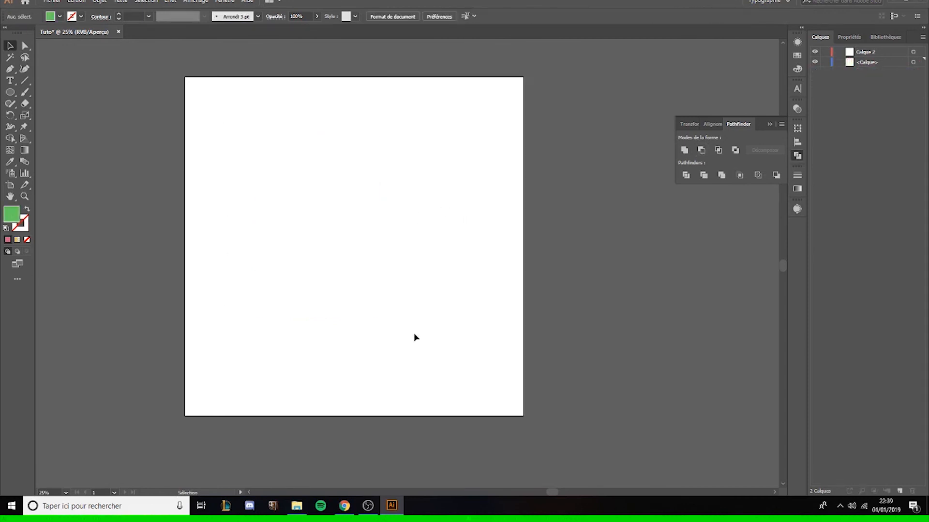
Add two new layers, delete all layers except Calque 2, and collapse the Pathfinder panel.
left_click(899, 491)
left_click(899, 490)
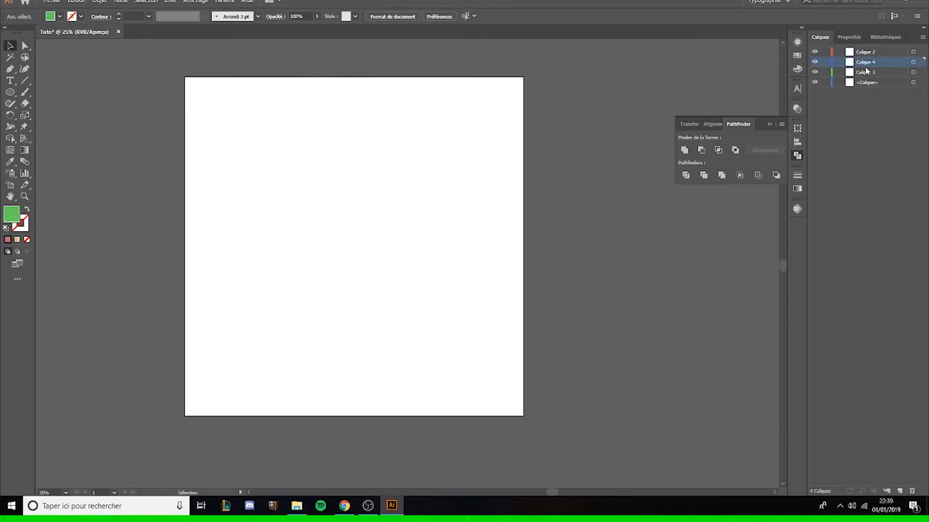
left_click(912, 491)
left_click(912, 491)
left_click(912, 491)
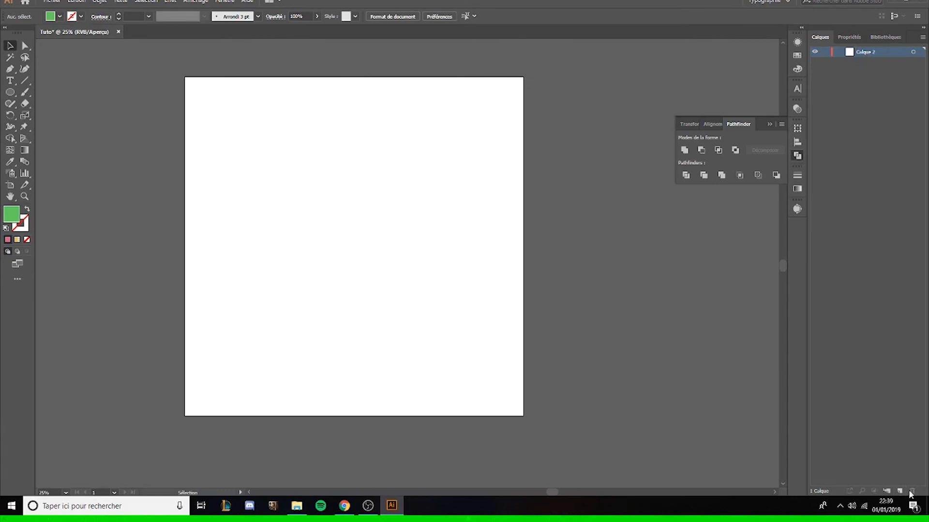
left_click(739, 125)
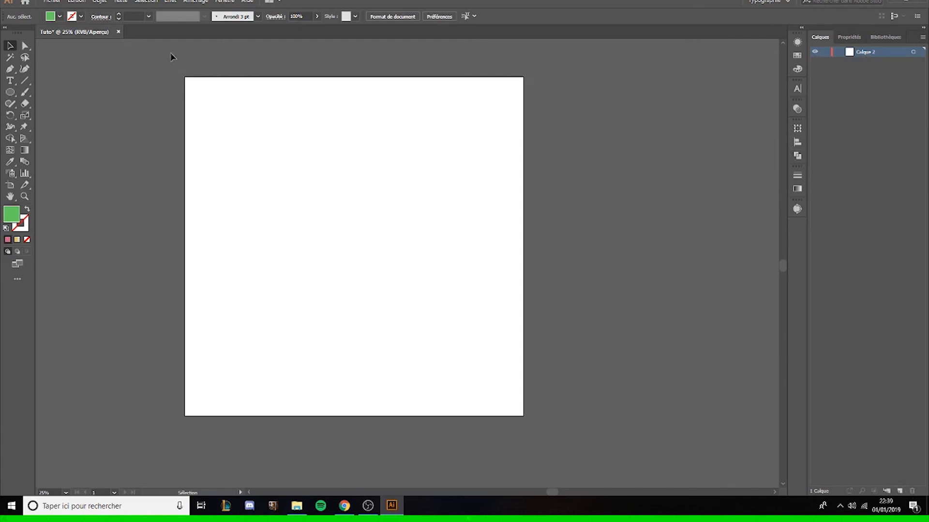
Rename the remaining layer as Voiture and add a new layer above it.
left_click_drag(171, 56, 525, 407)
double_click(868, 53)
type("Voiture")
key("Return")
left_click(899, 491)
left_click_drag(180, 78, 532, 428)
left_click_drag(178, 66, 532, 428)
left_click_drag(242, 138, 530, 421)
left_click_drag(530, 422, 529, 422)
left_click_drag(179, 73, 531, 424)
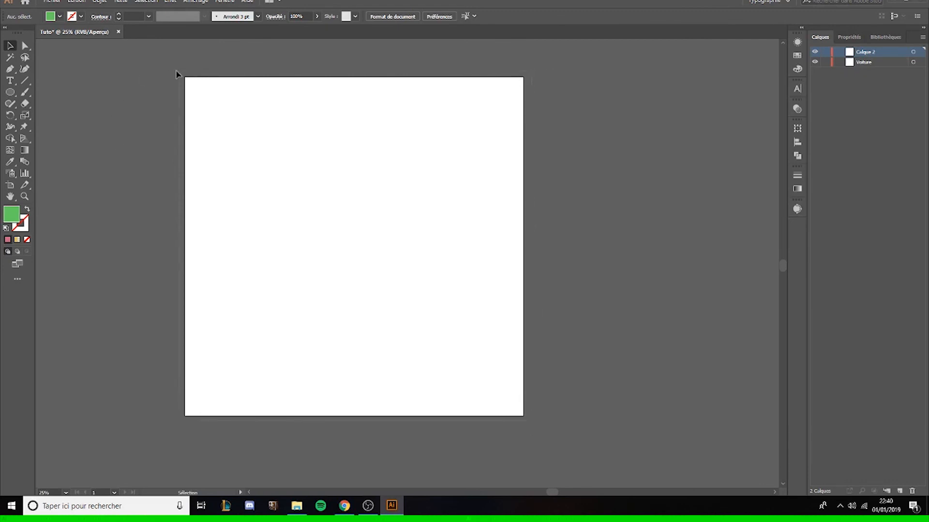
left_click_drag(179, 74, 529, 422)
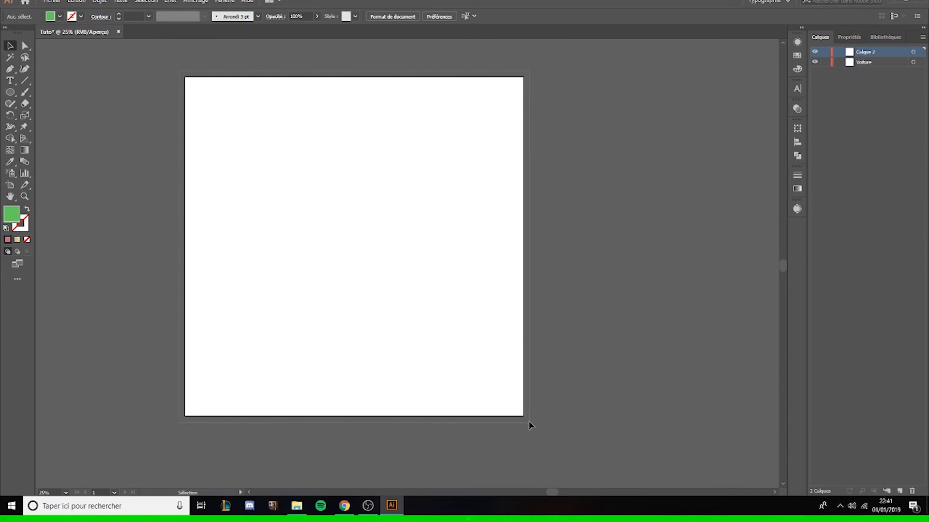
left_click_drag(530, 425, 524, 420)
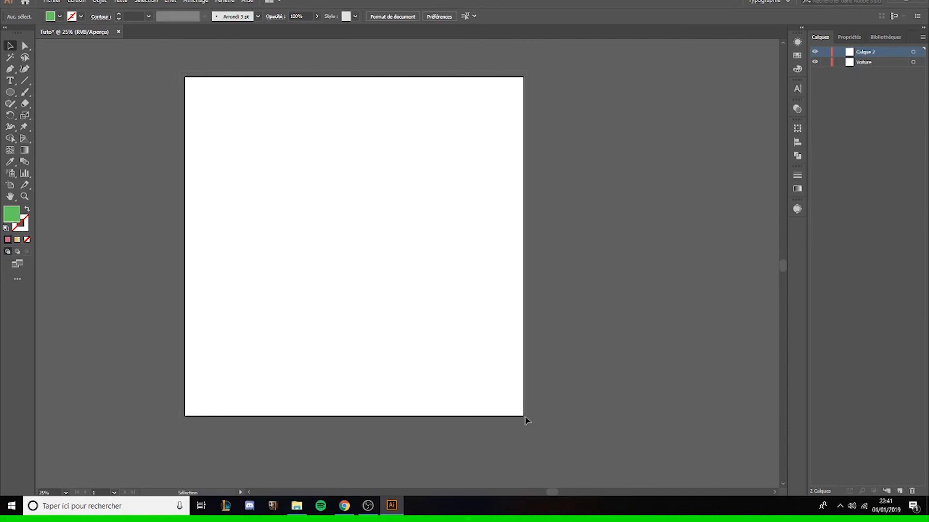